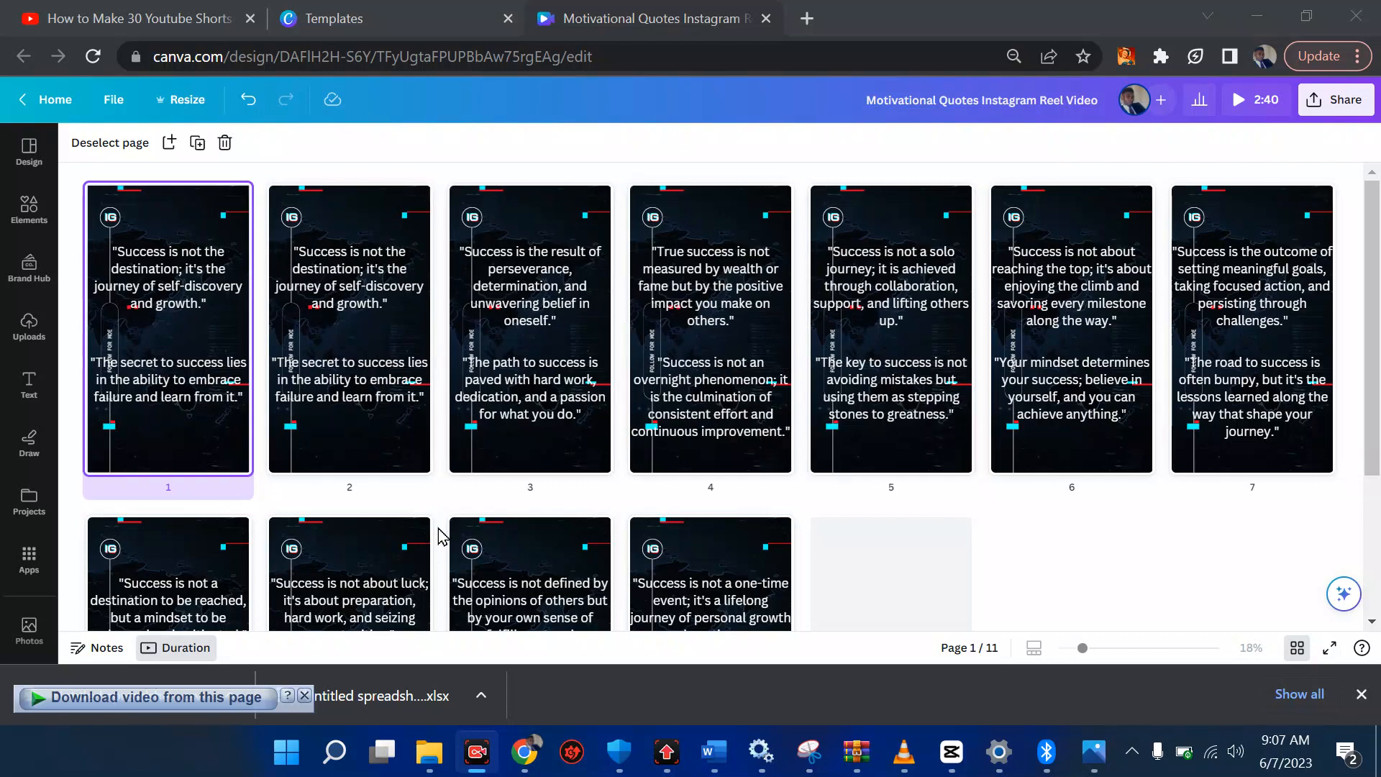
# Preview the Motivational Quotes Instagram Reel Video design, pause the playback, and return to its page overview
pyautogui.click(351, 340)
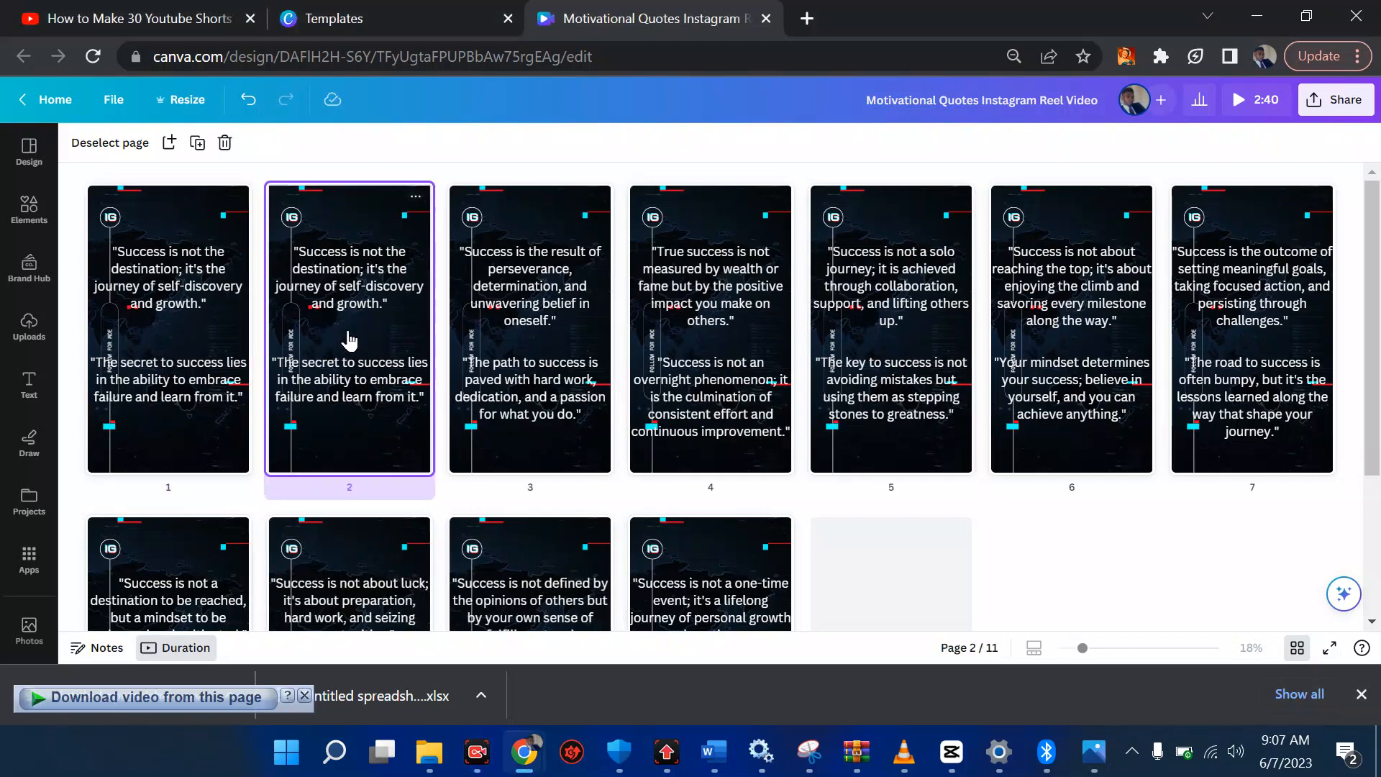
pyautogui.click(1239, 104)
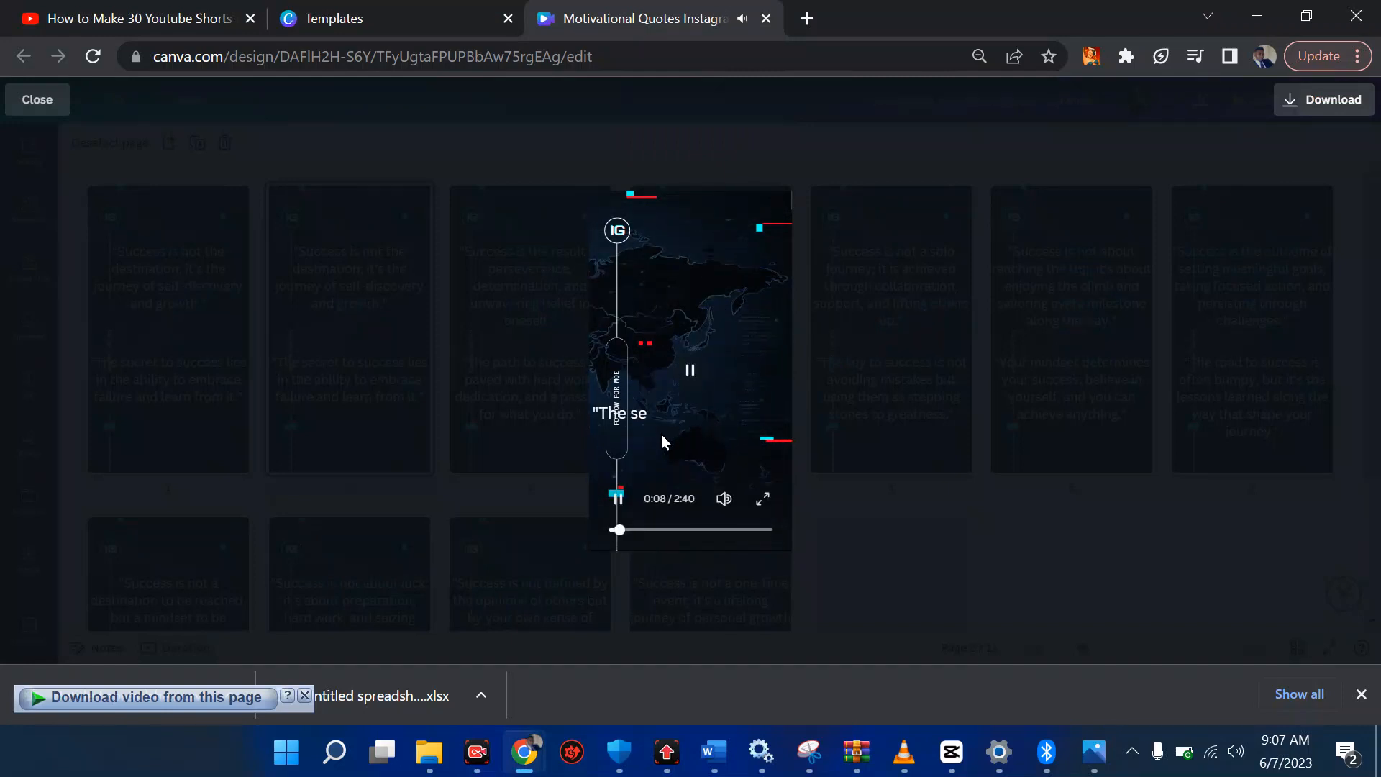
pyautogui.click(616, 508)
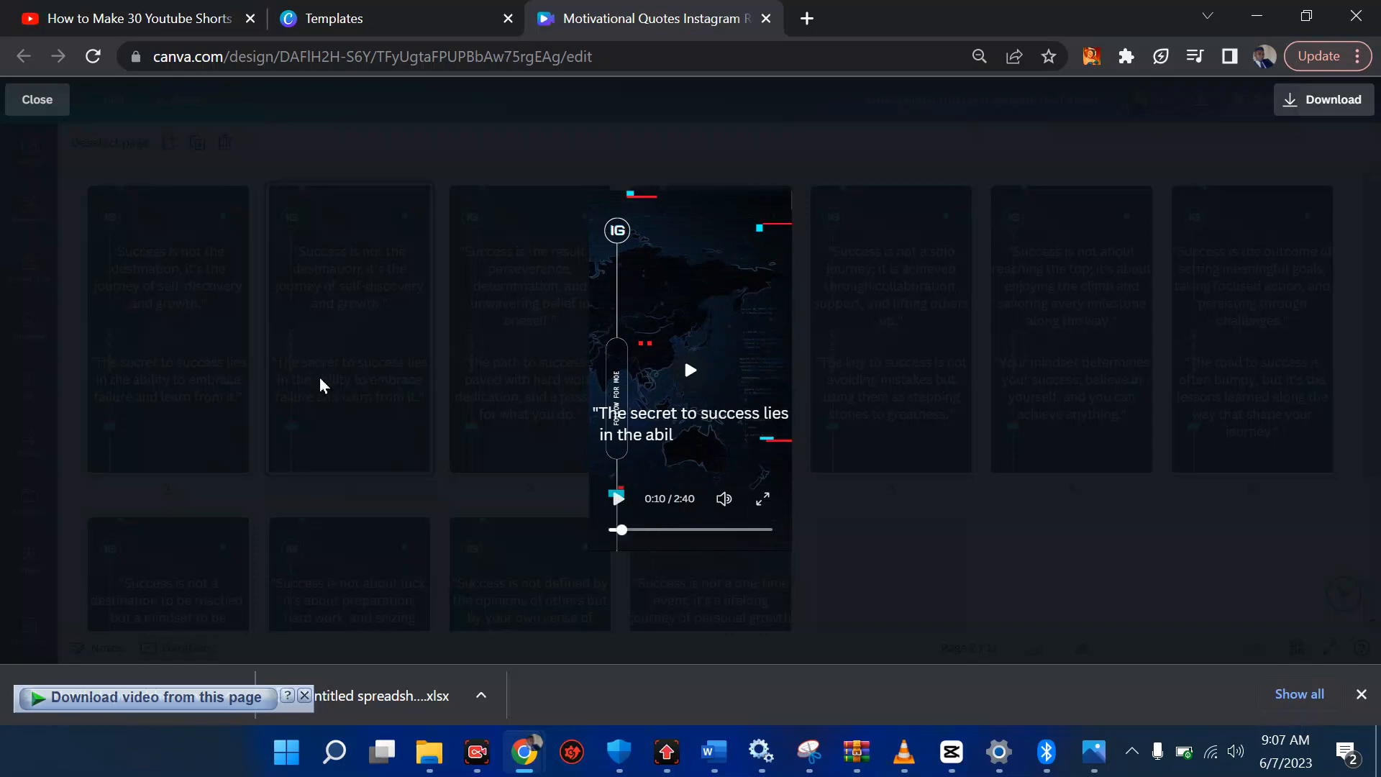
pyautogui.click(50, 107)
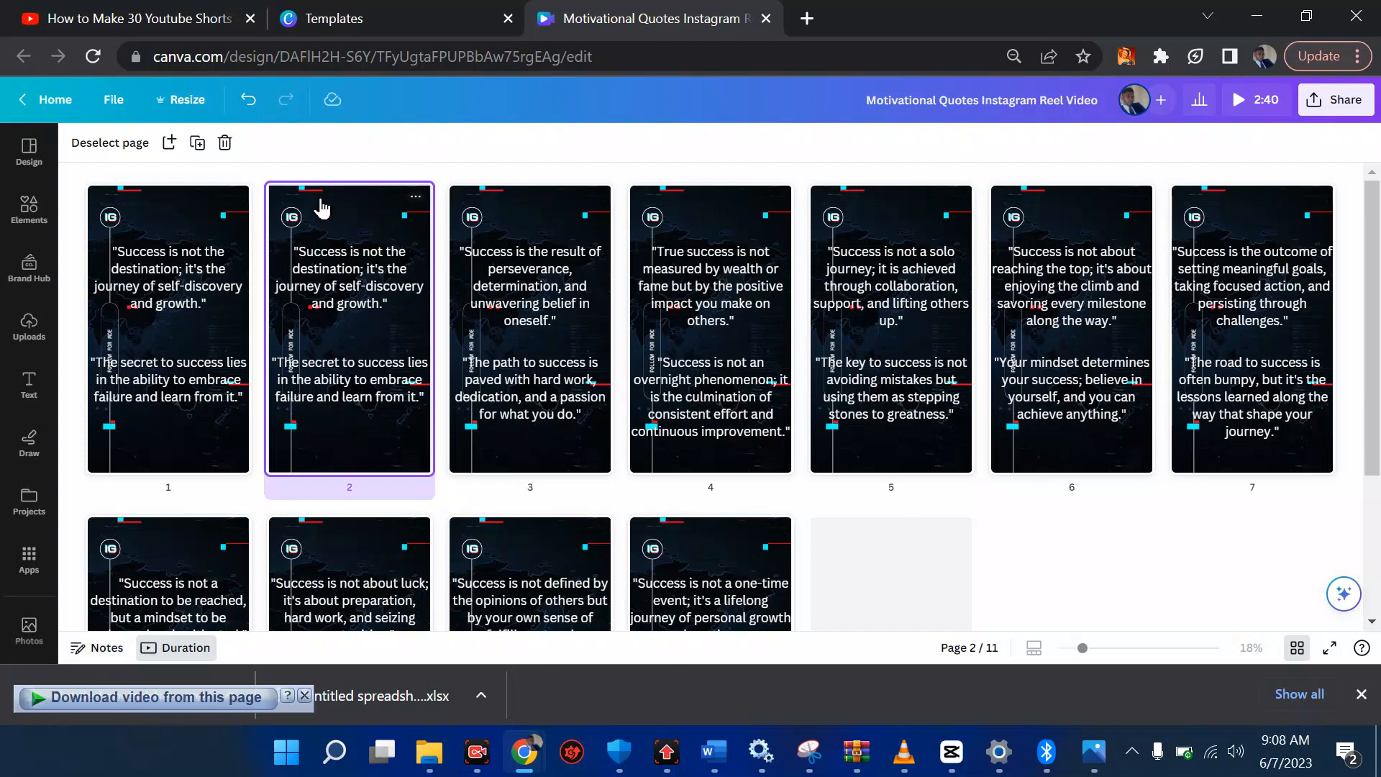
# Leave the template preview in the Templates browser tab and go to the canva.com home page
pyautogui.click(371, 10)
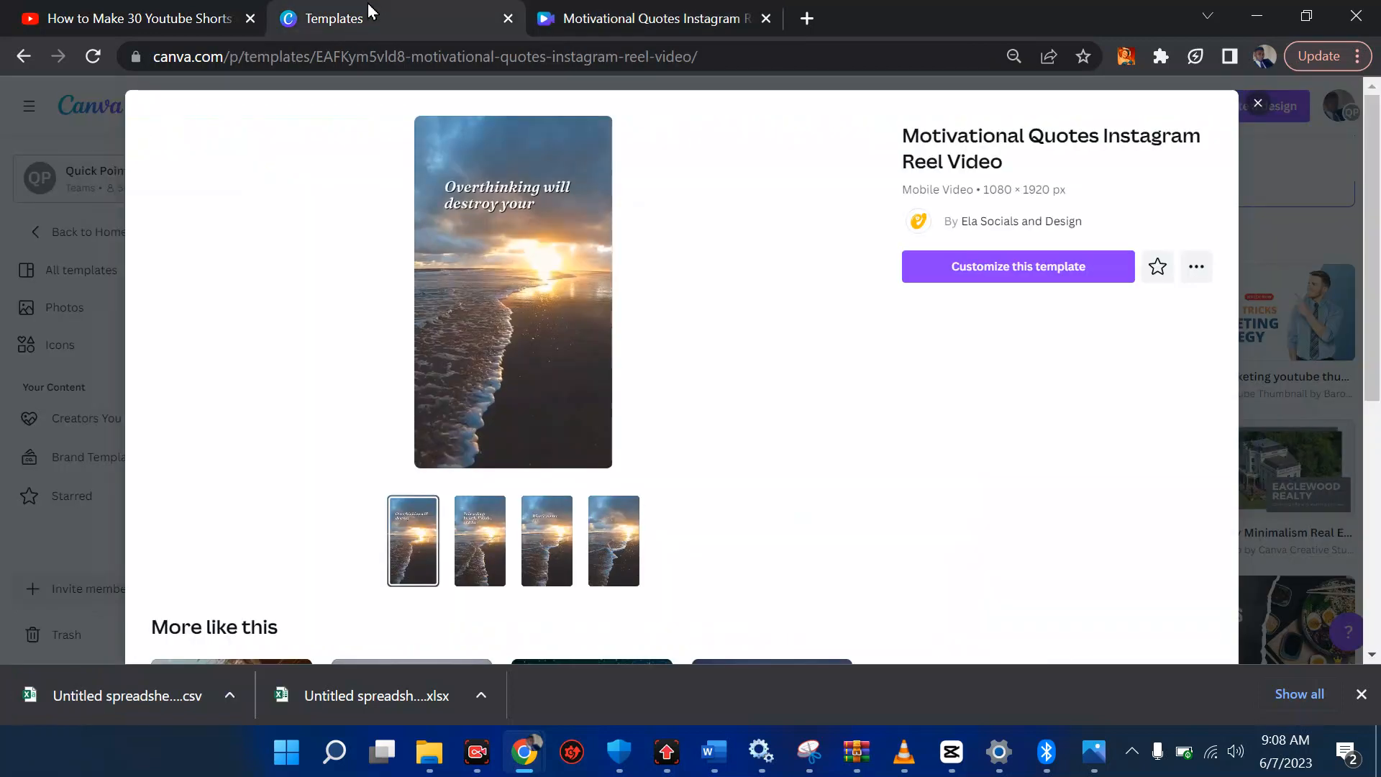
pyautogui.click(1259, 106)
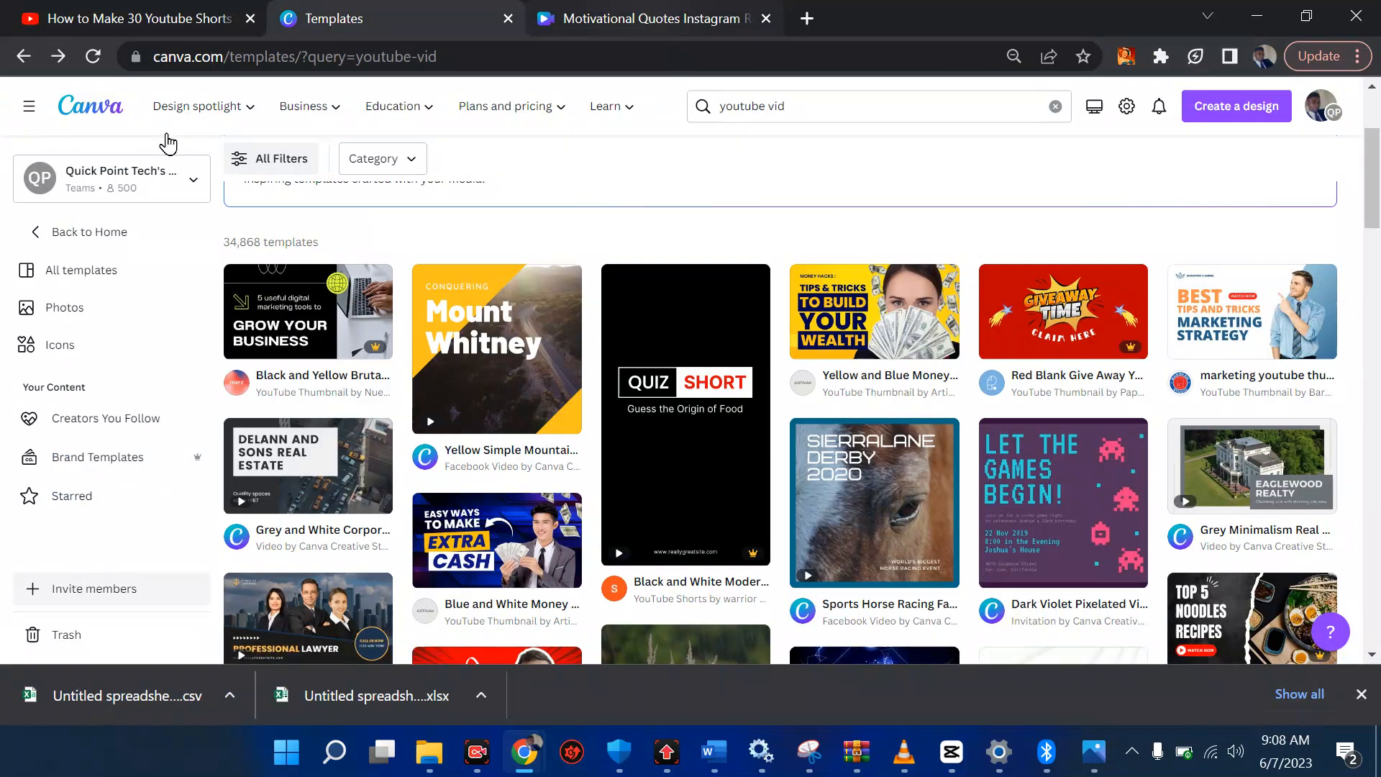
pyautogui.moveTo(437, 58); pyautogui.dragTo(225, 70)
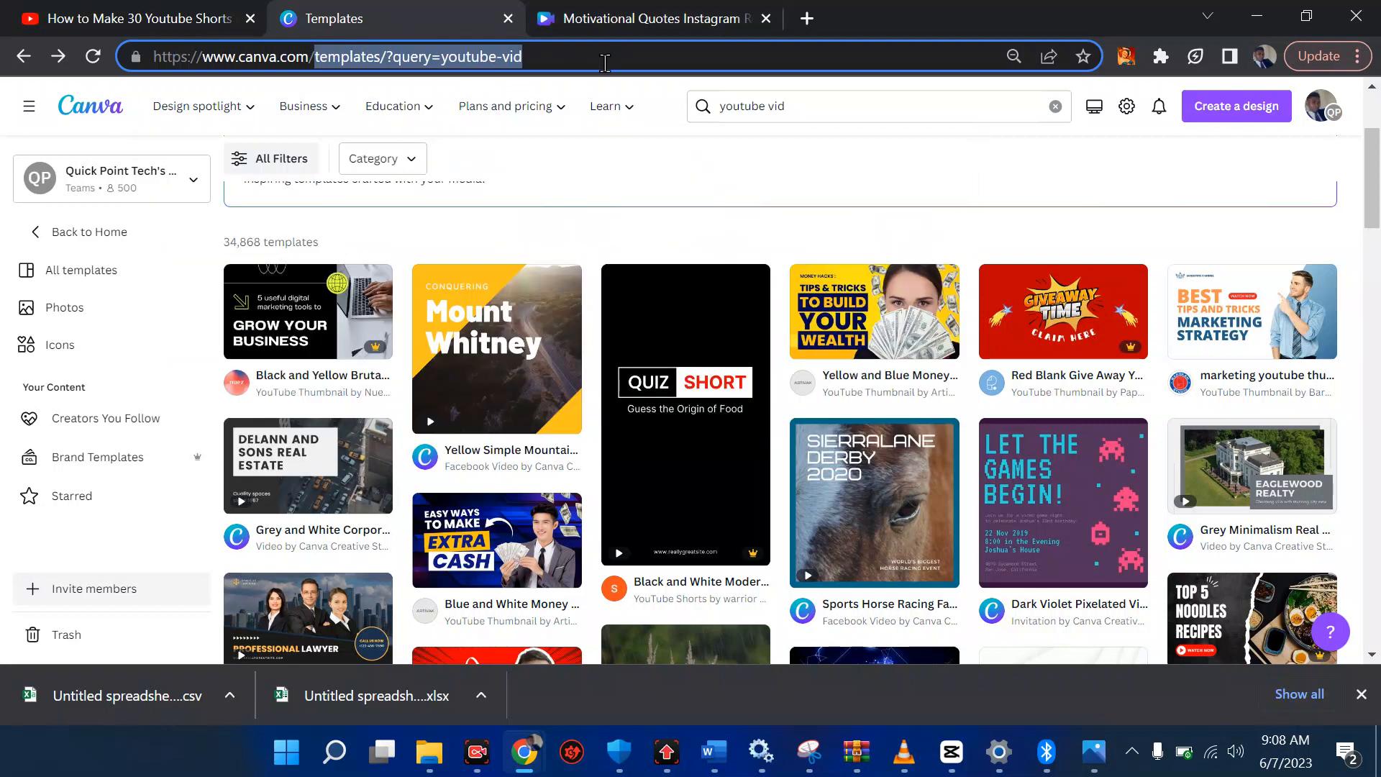
pyautogui.press('BackSpace')
pyautogui.press('Return')
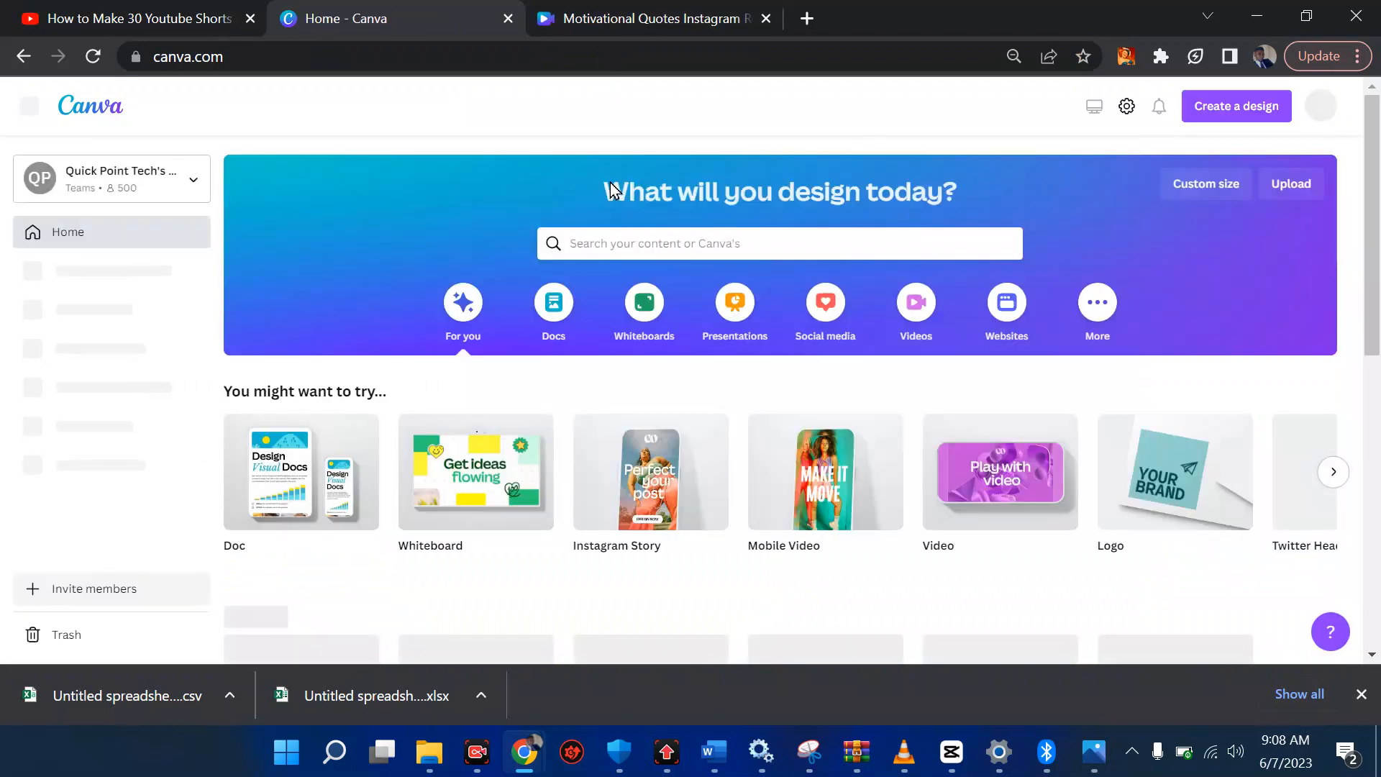
# Search the templates for "youtube video" and look through the results
pyautogui.click(597, 241)
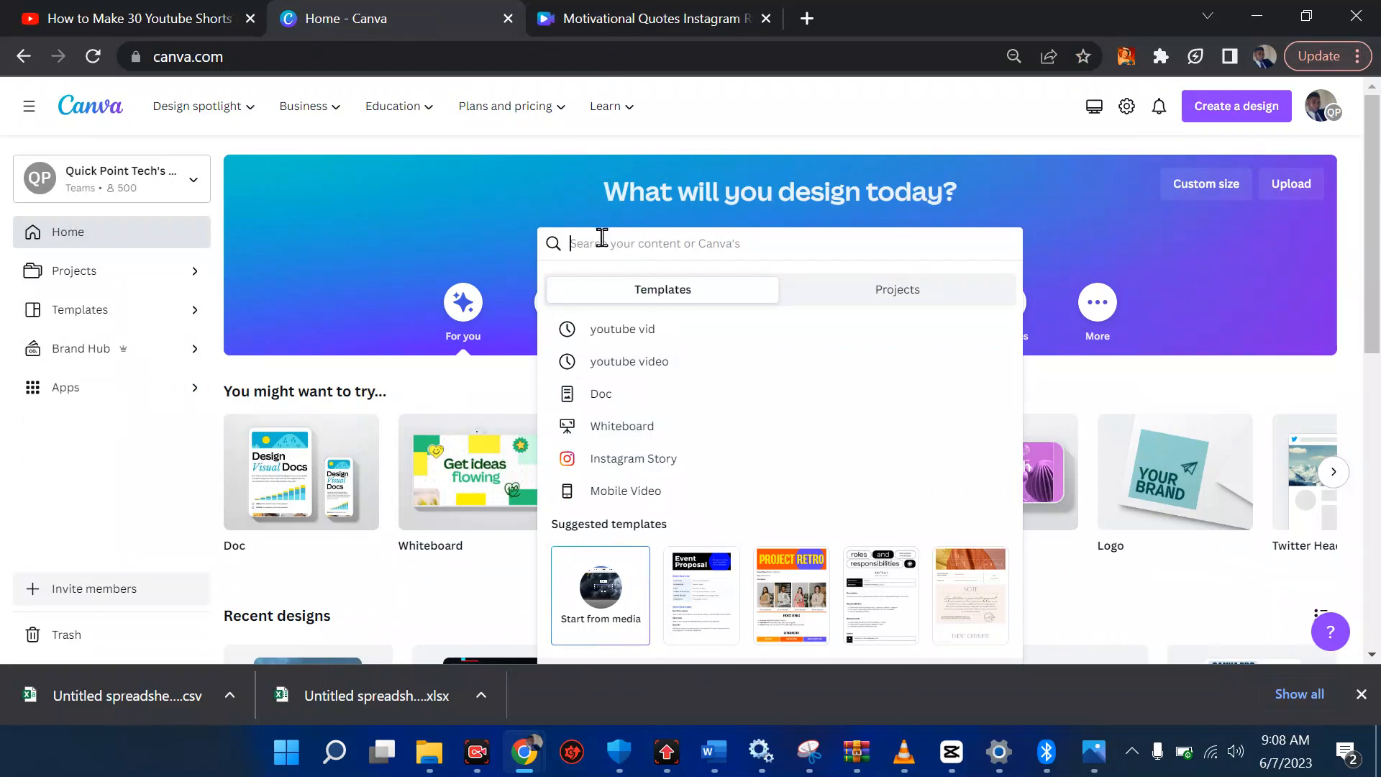
pyautogui.click(644, 360)
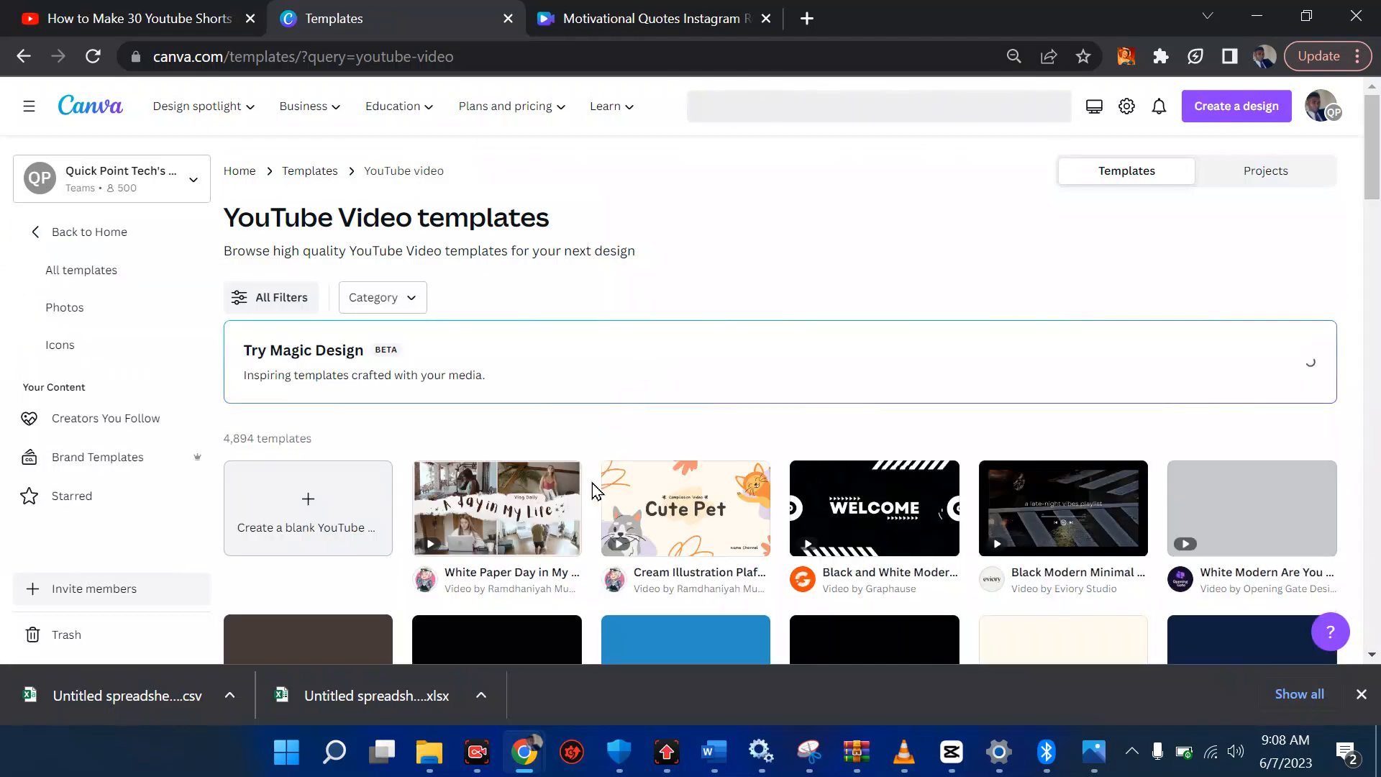
pyautogui.scroll(-4, 602, 460)
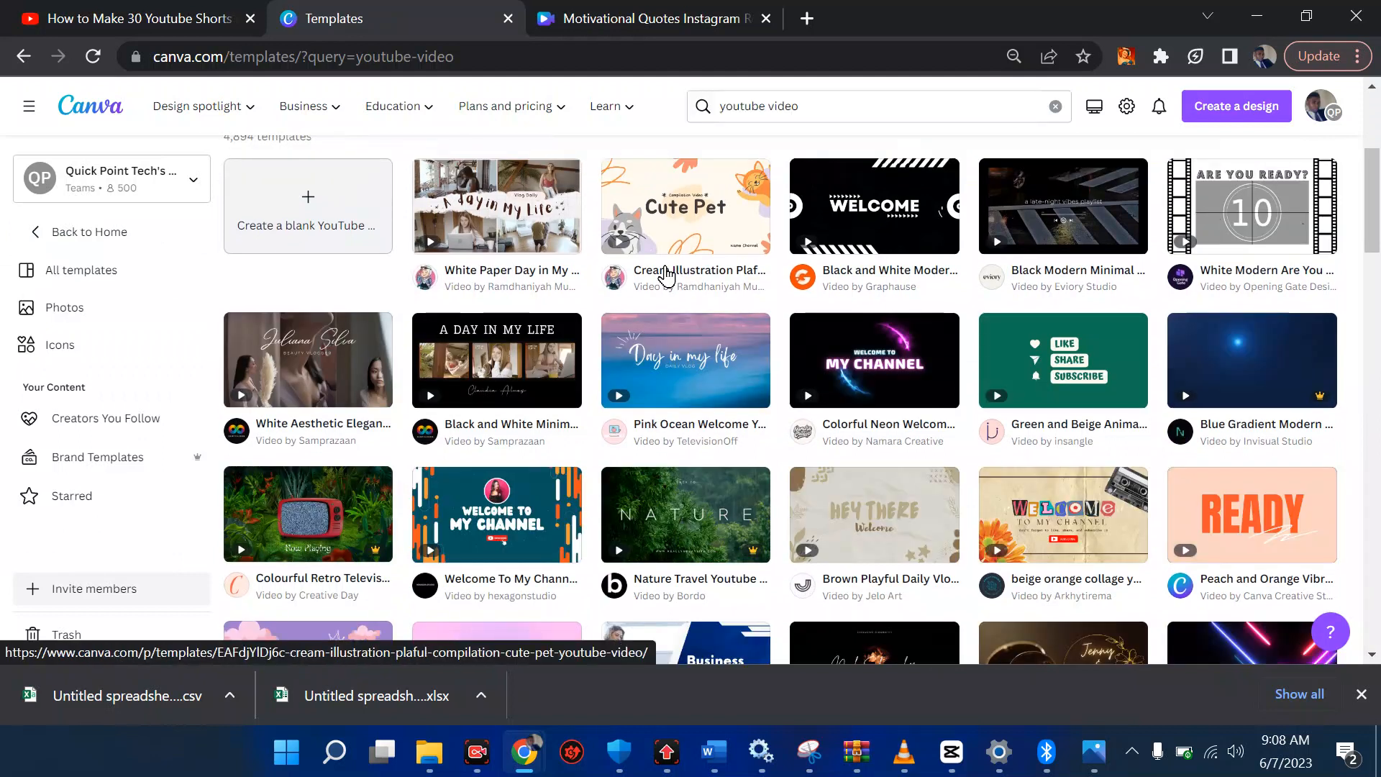
pyautogui.scroll(2, 666, 273)
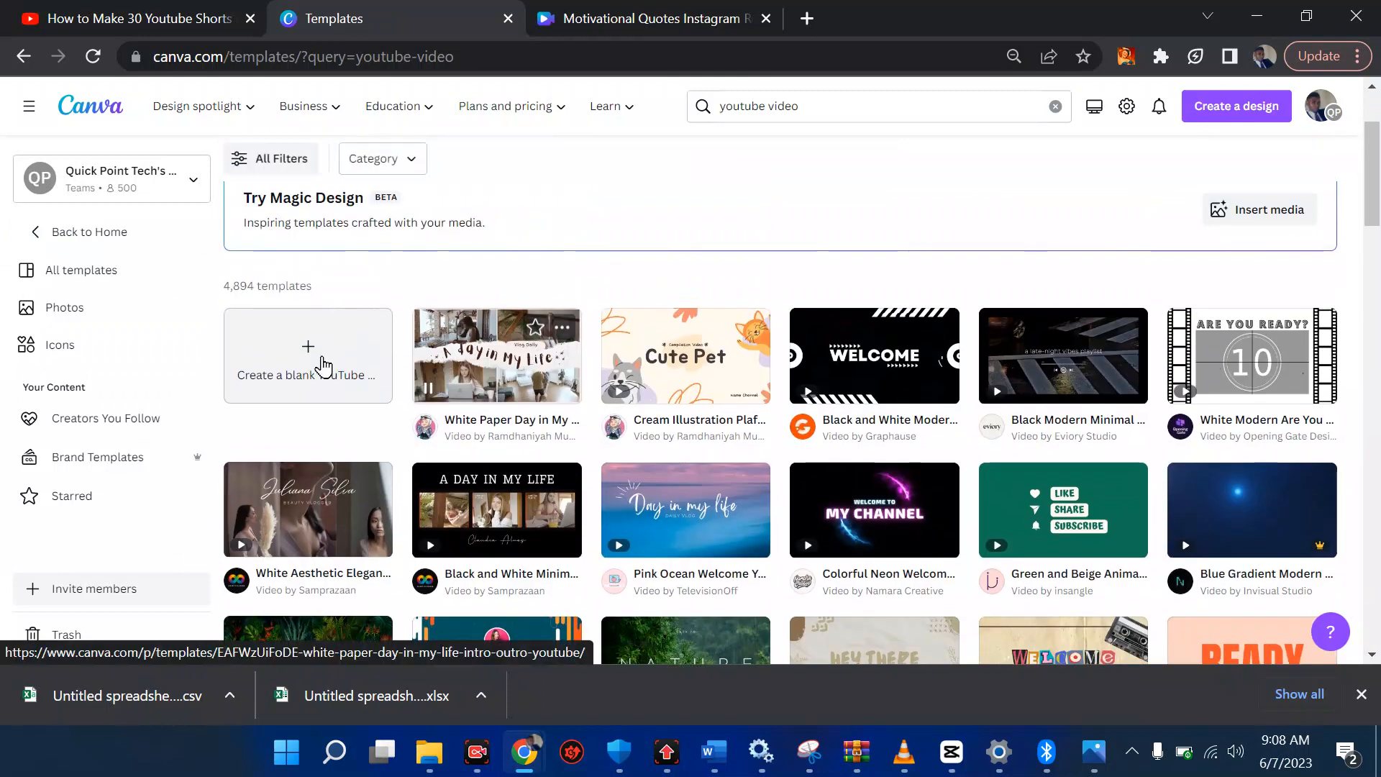
pyautogui.scroll(2, 576, 311)
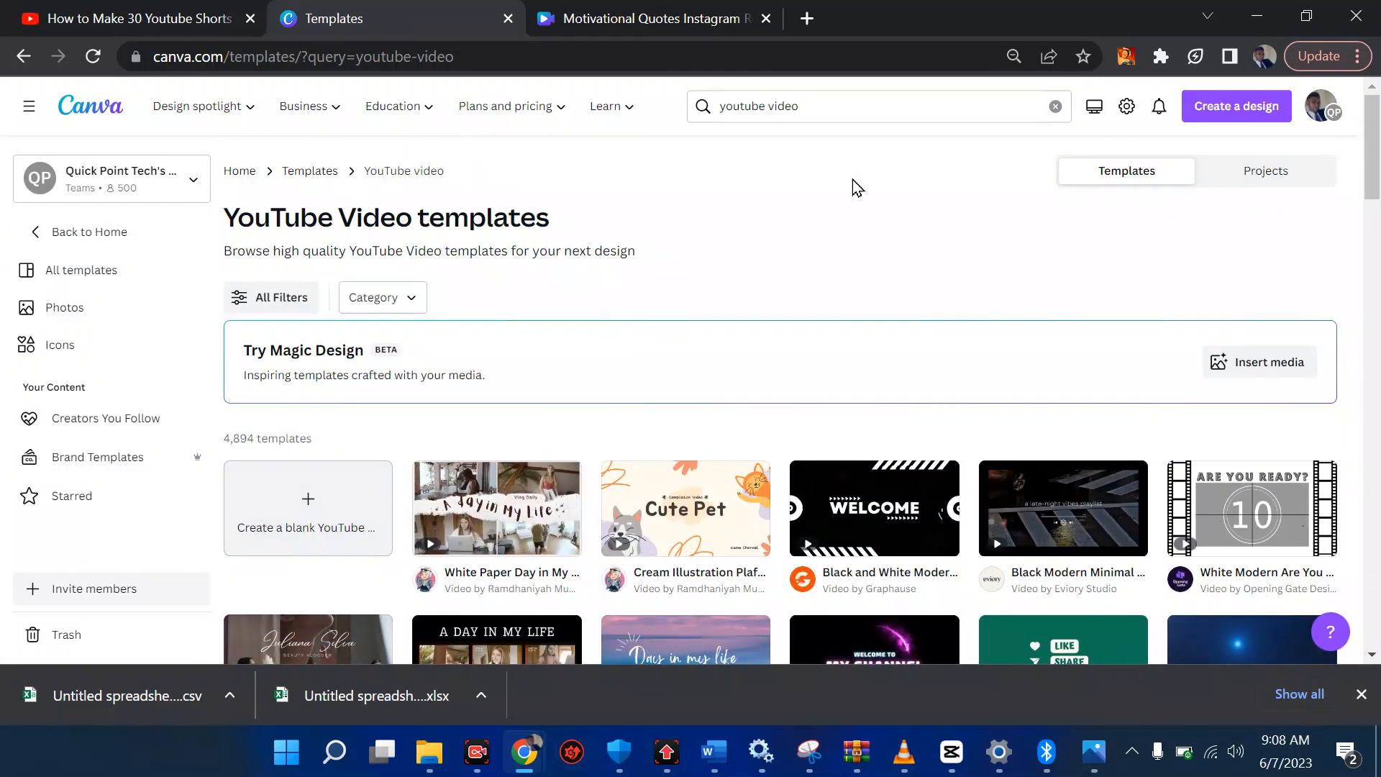
# Change the template search to "youtube short" and run it
pyautogui.click(824, 111)
pyautogui.press('BackSpace')
pyautogui.press('BackSpace')
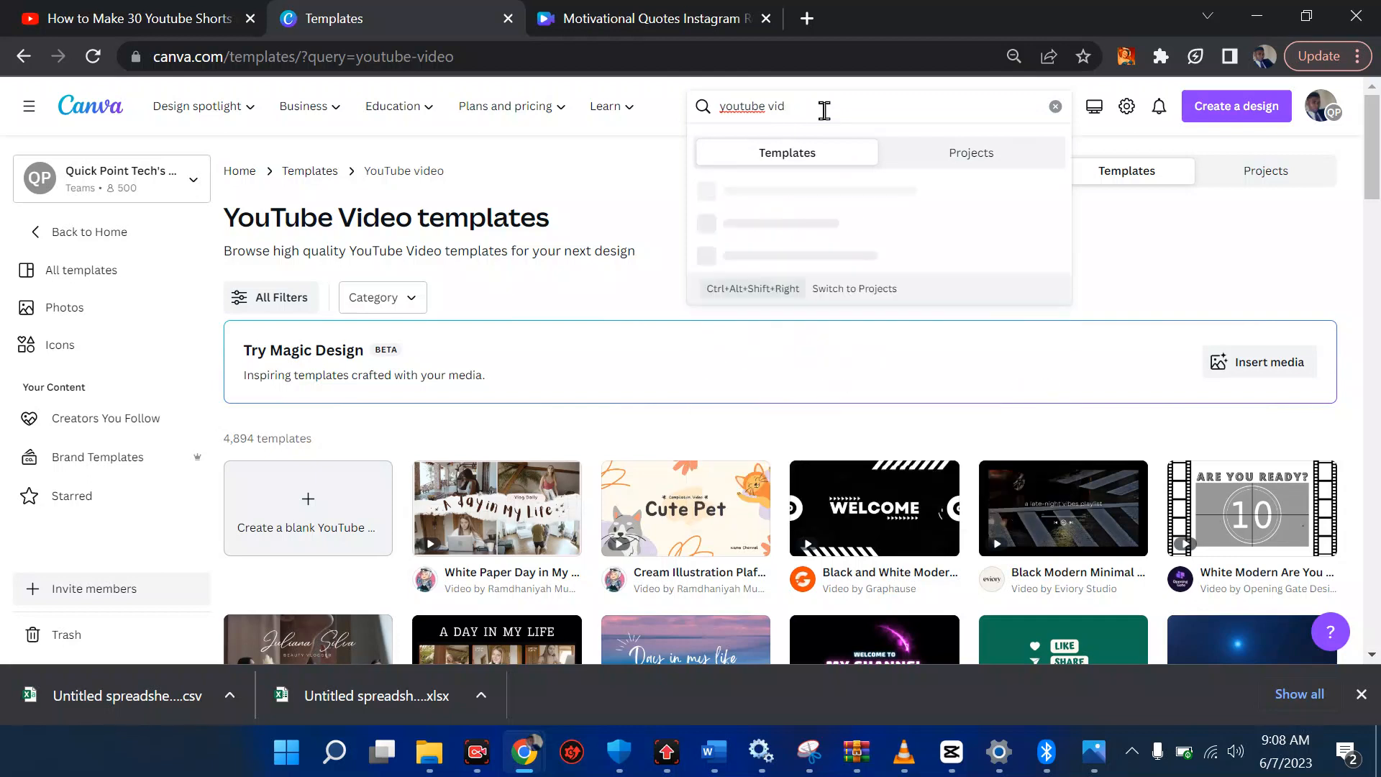
pyautogui.press('BackSpace')
pyautogui.press('BackSpace')
pyautogui.write('shor')
pyautogui.press('Return')
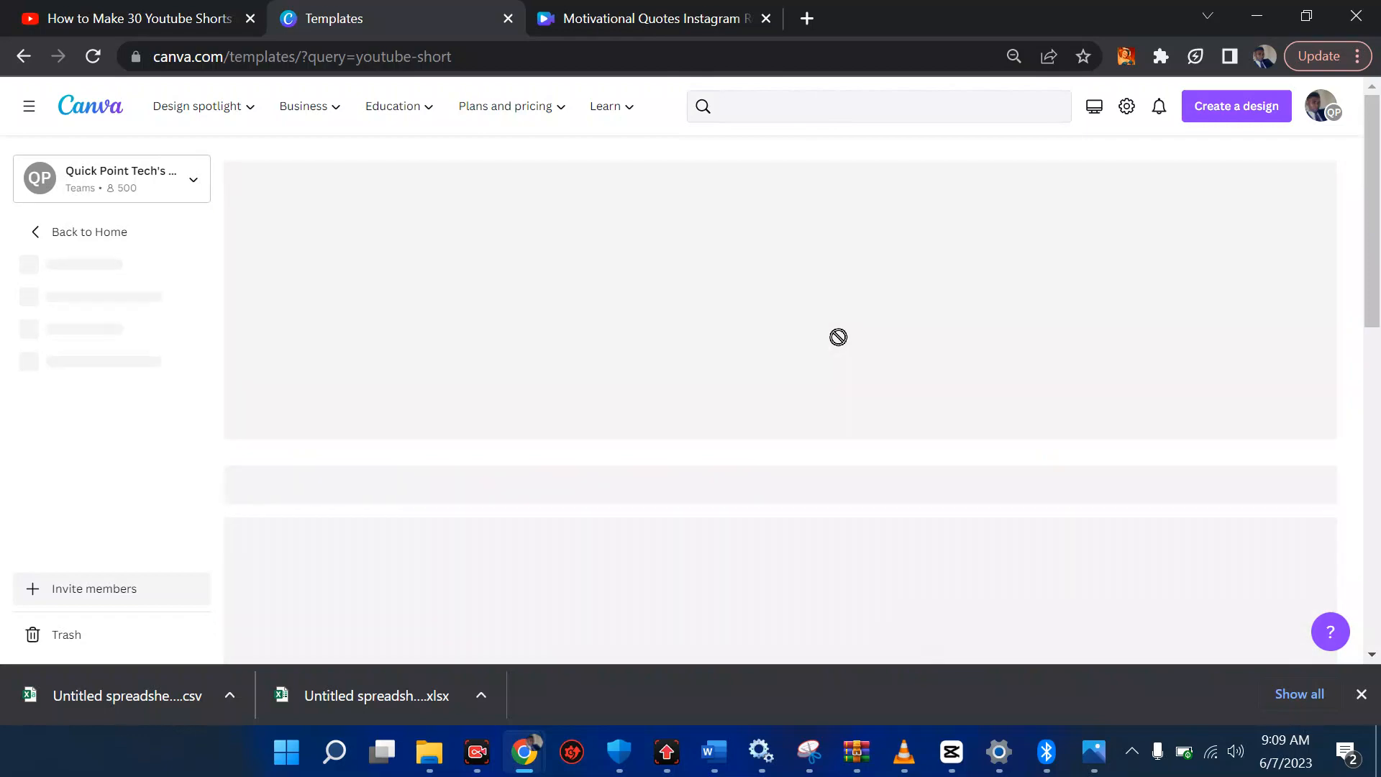
# Browse the YouTube Short templates for one with a simple motivational quote
pyautogui.scroll(-2, 842, 345)
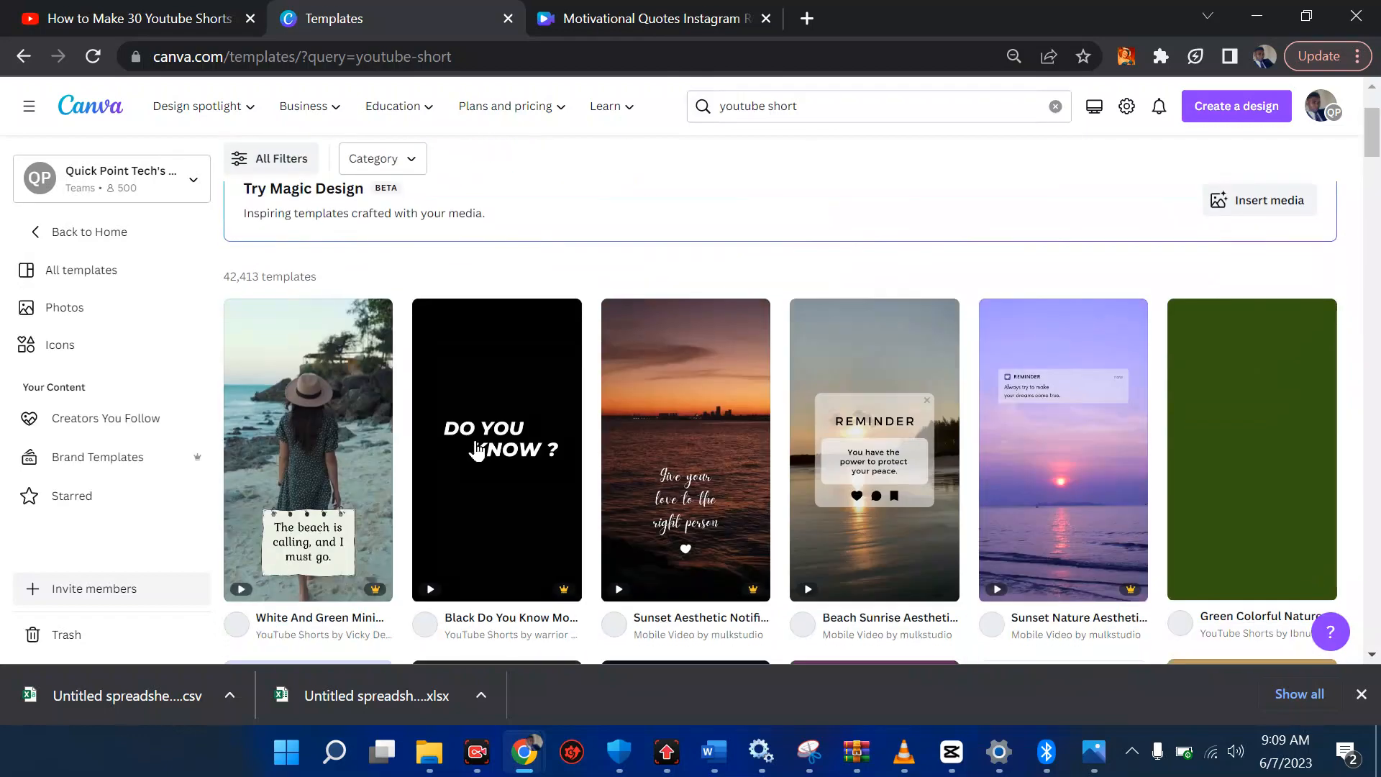
pyautogui.scroll(-4, 594, 459)
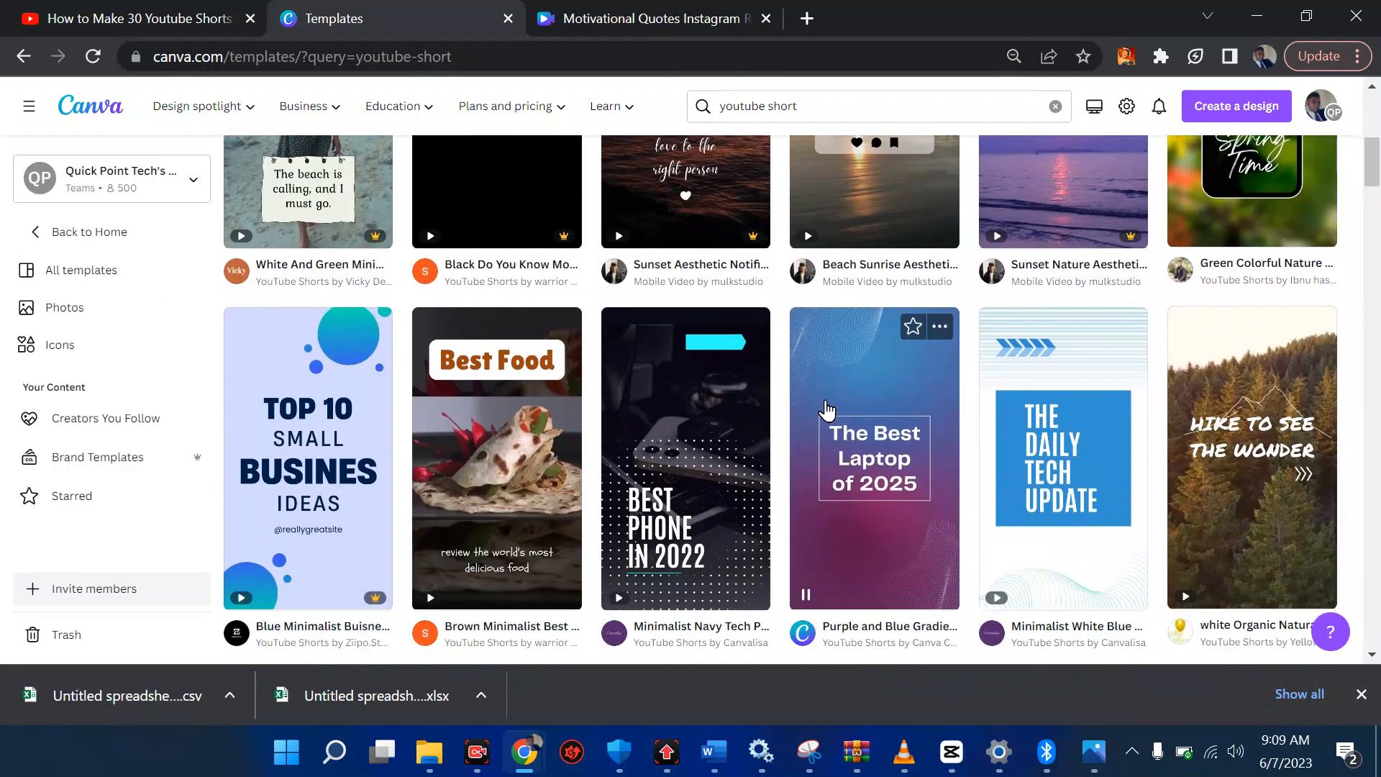
pyautogui.scroll(2, 706, 358)
pyautogui.scroll(3, 705, 357)
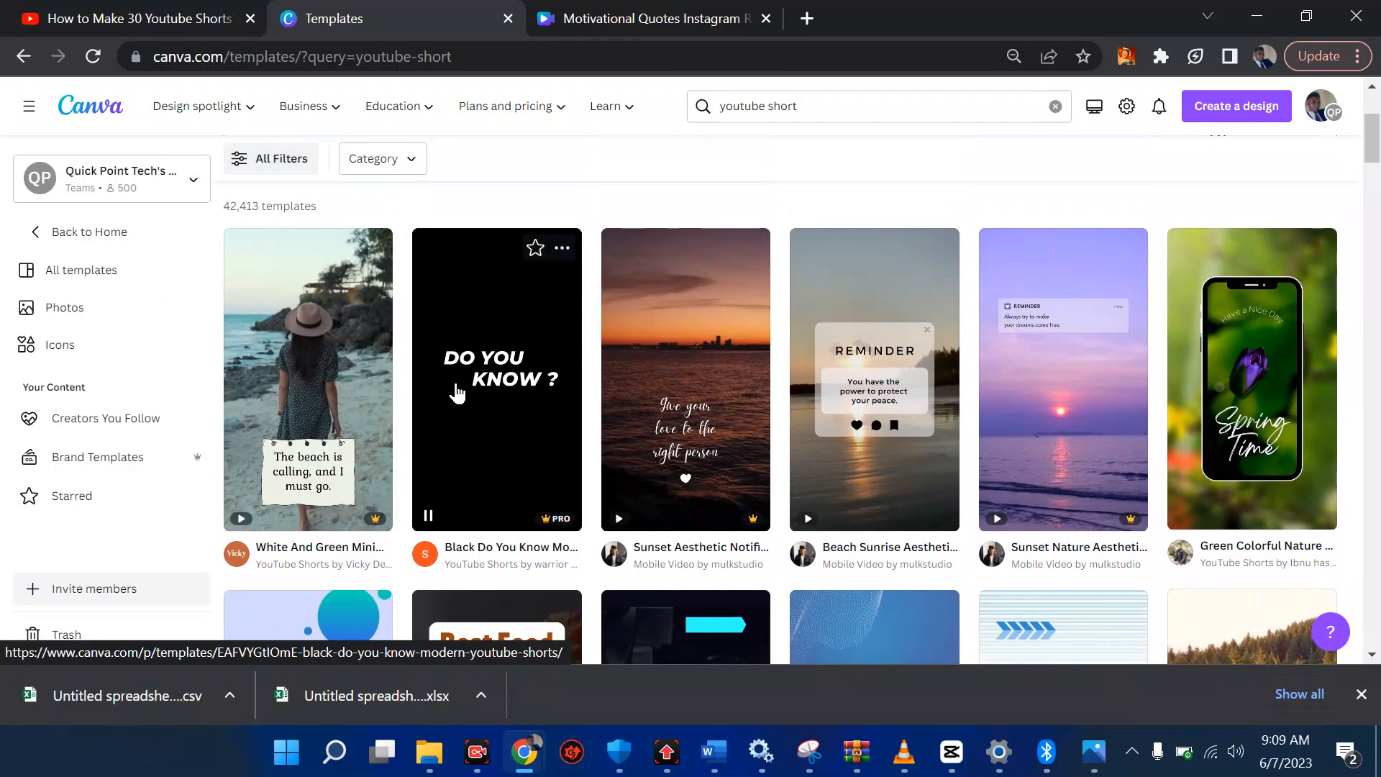
pyautogui.scroll(-3, 451, 388)
pyautogui.scroll(1, 458, 392)
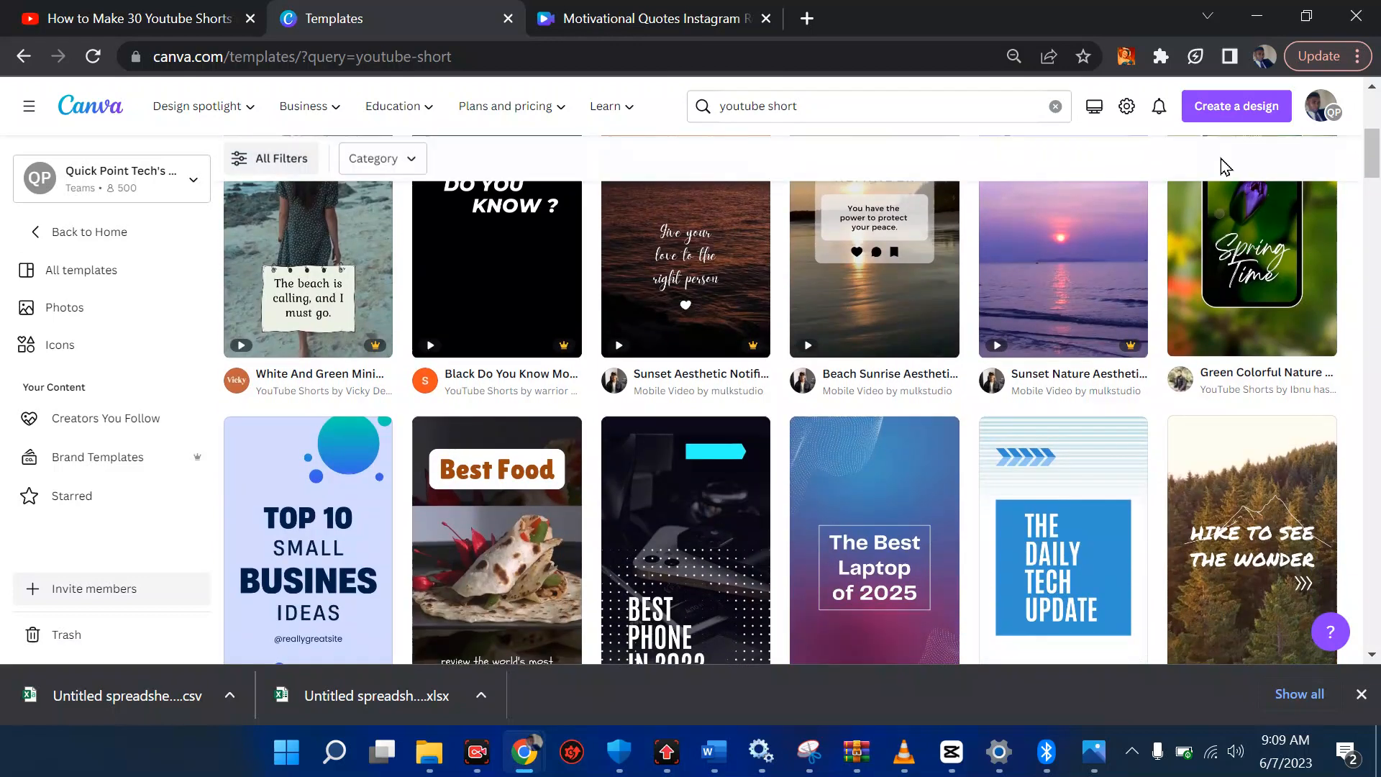
pyautogui.scroll(-2, 784, 492)
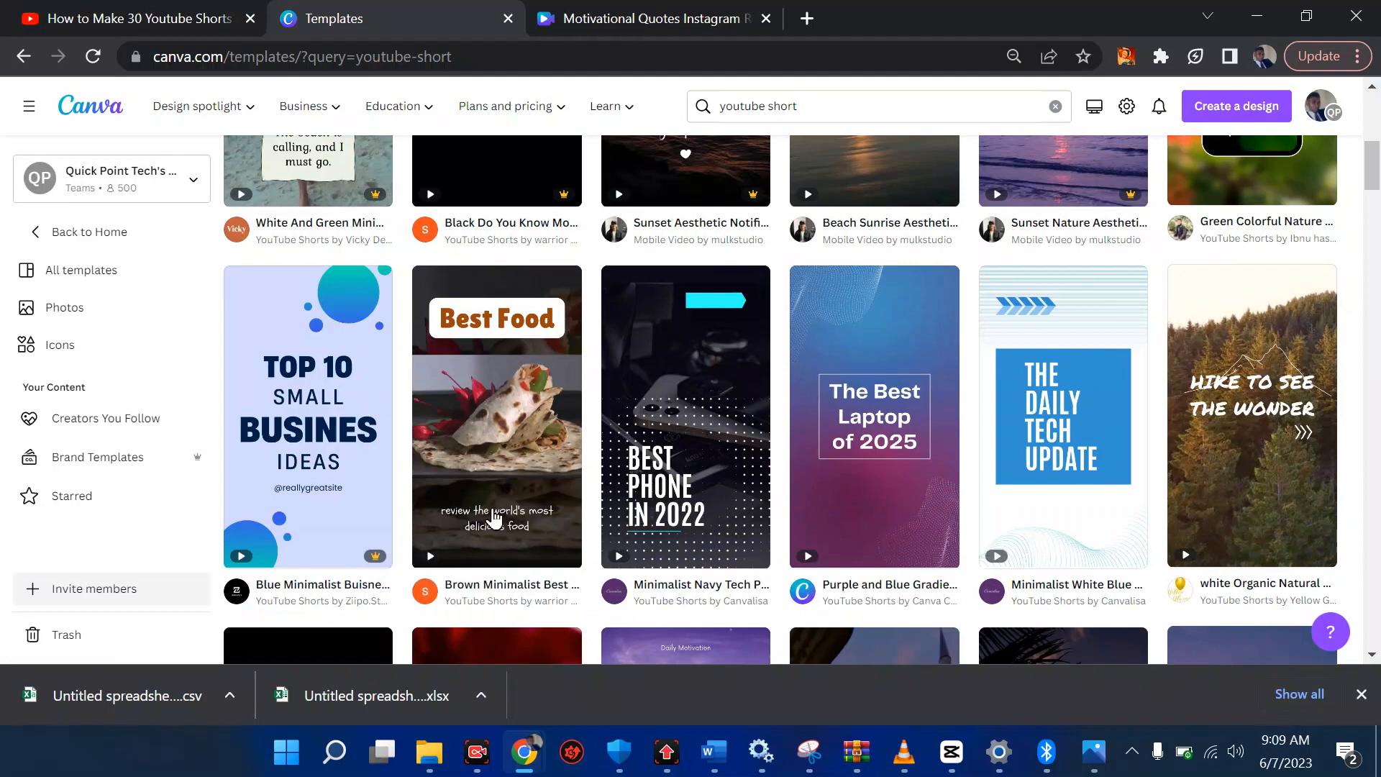
pyautogui.scroll(-2, 489, 503)
pyautogui.scroll(-3, 492, 496)
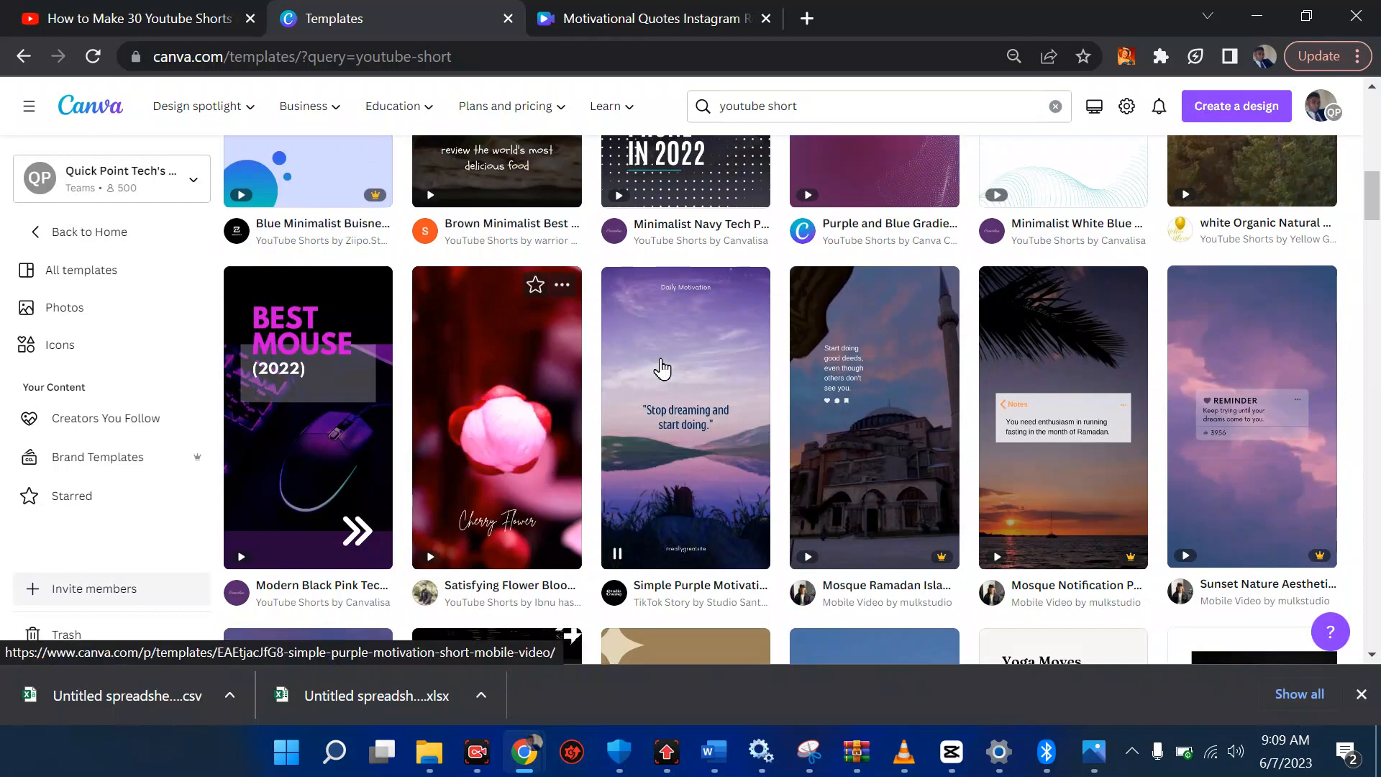
# Open the Simple Purple Motivation Short Mobile Video template for customization and view the quote text's available actions
pyautogui.click(686, 426)
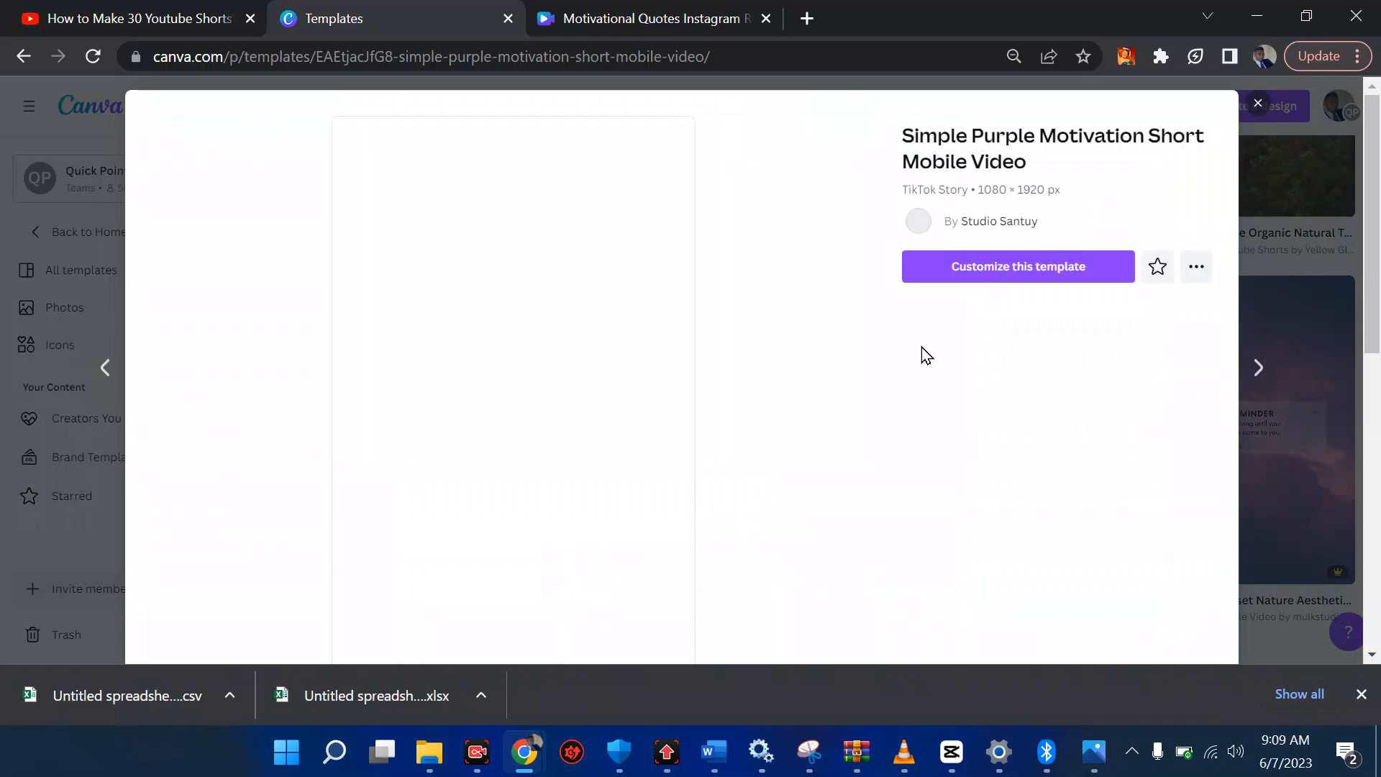
pyautogui.scroll(-3, 749, 466)
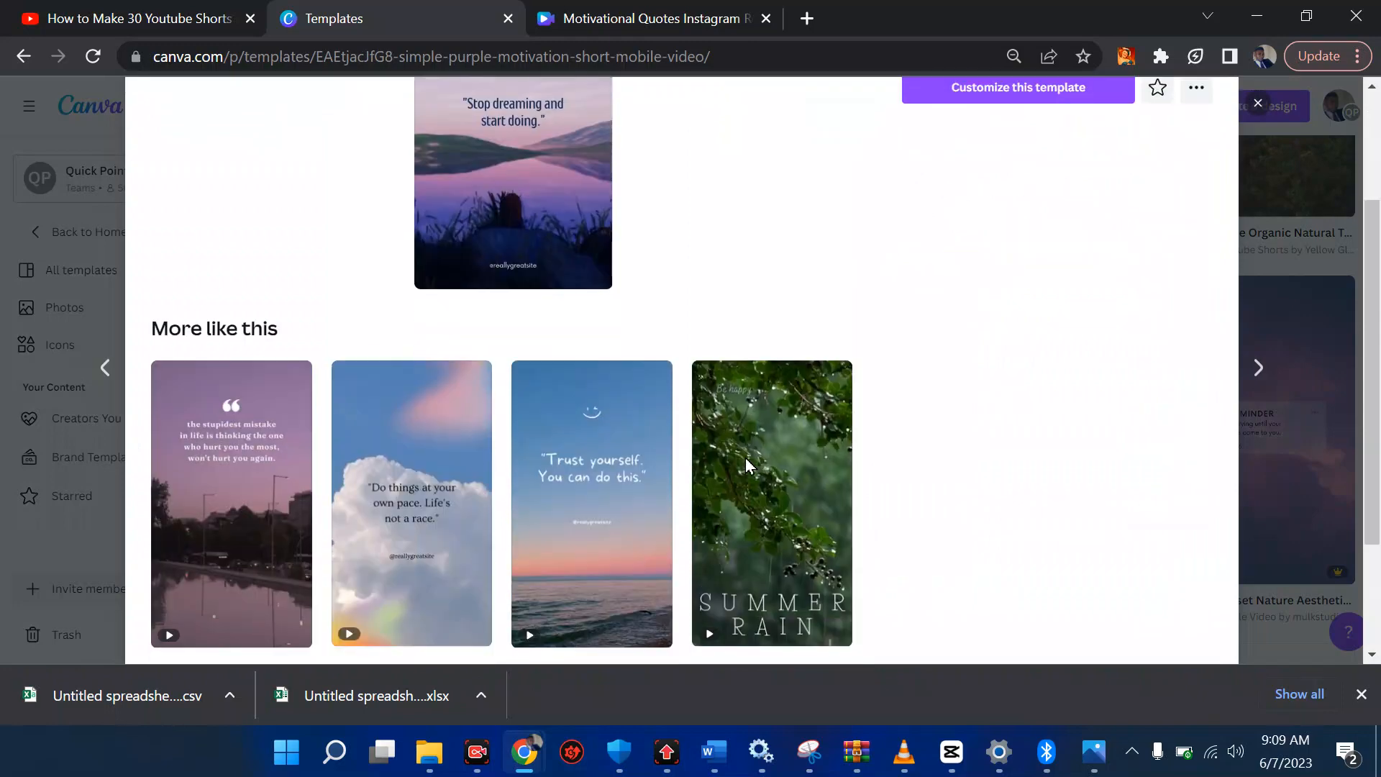
pyautogui.scroll(3, 469, 213)
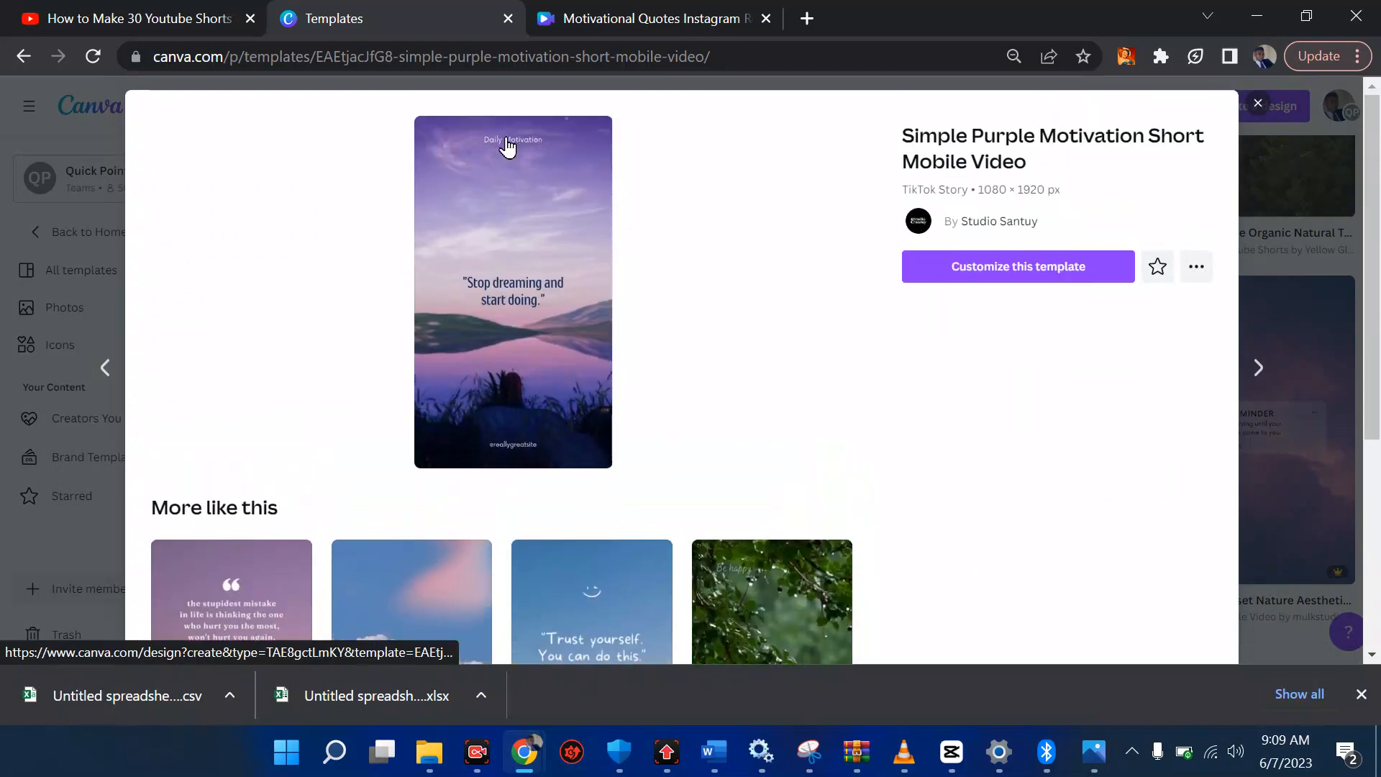
pyautogui.click(1049, 277)
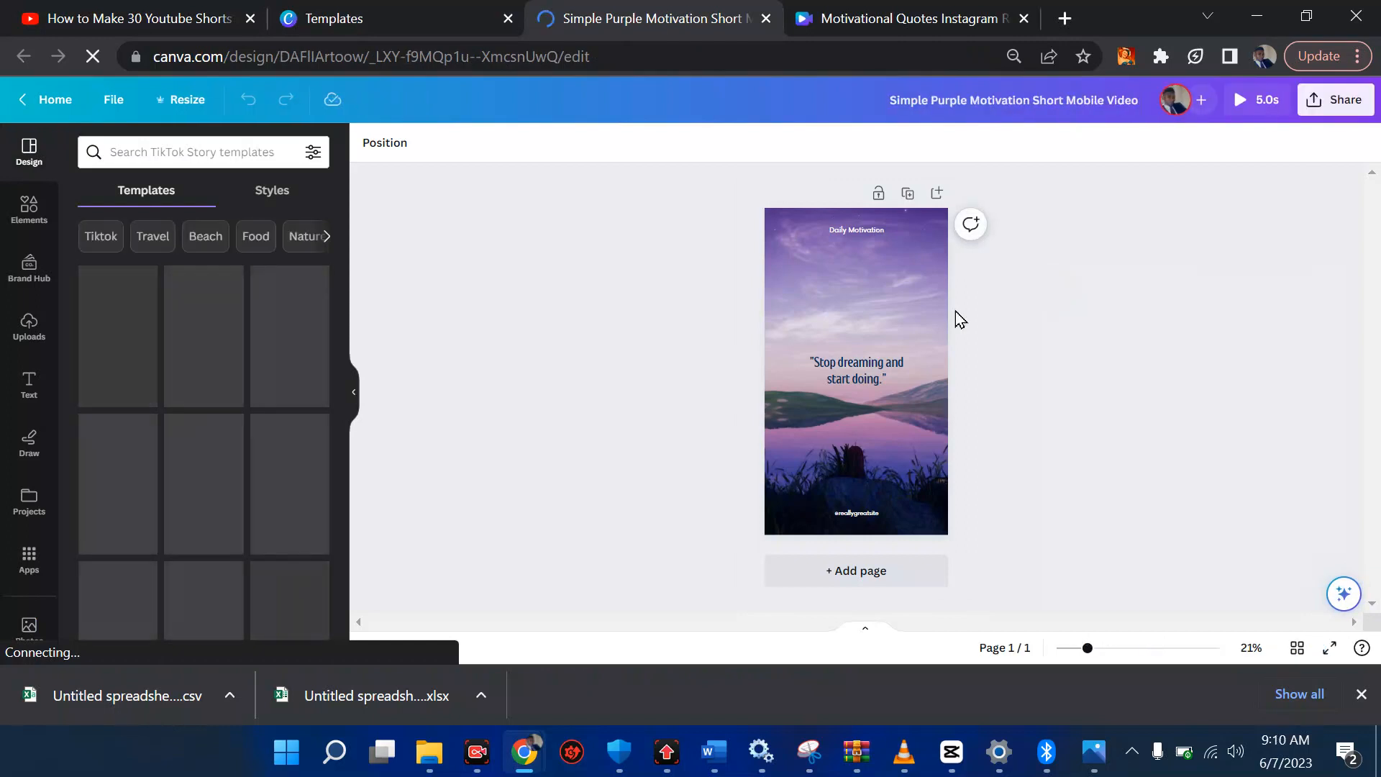
pyautogui.rightClick(859, 376)
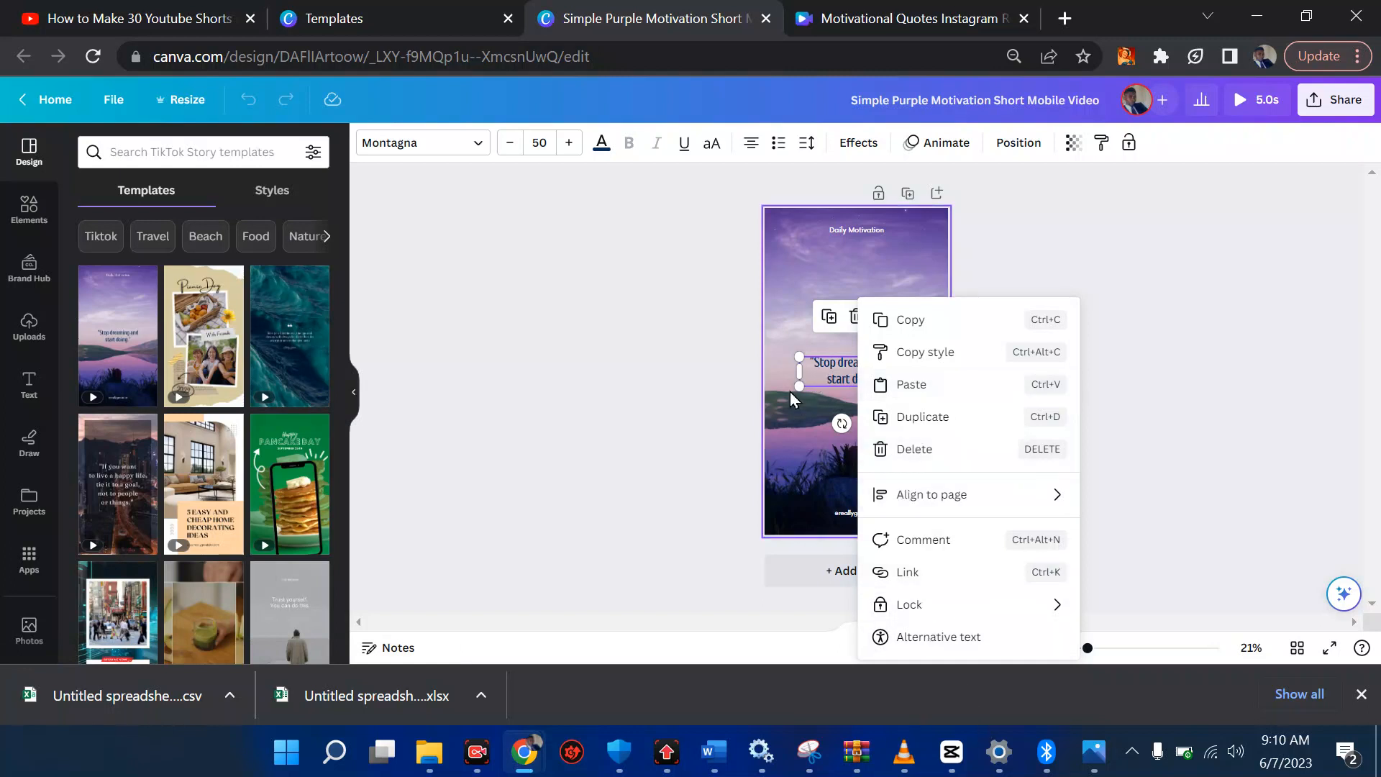
# Return to the template results in the Templates browser tab and search for "youtube vid" instead
pyautogui.click(334, 13)
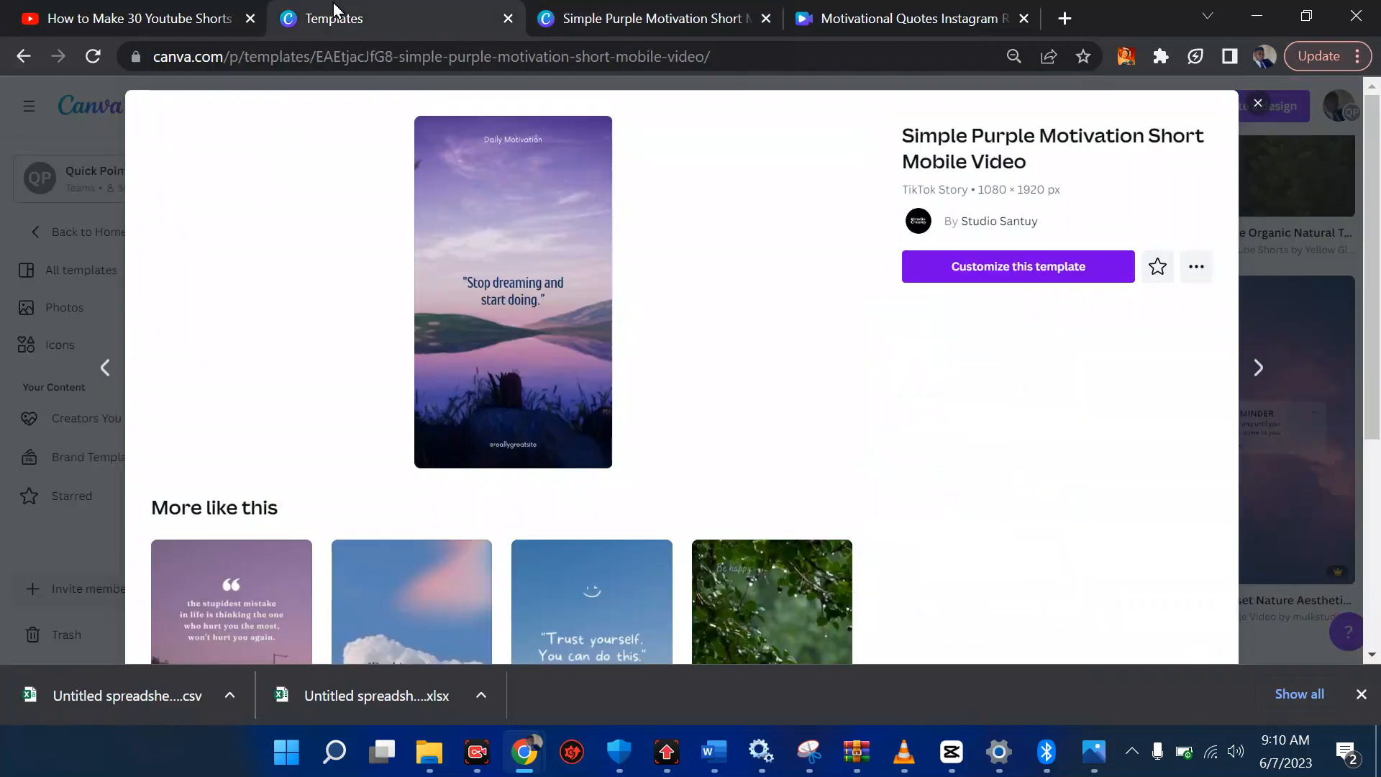
pyautogui.click(1258, 103)
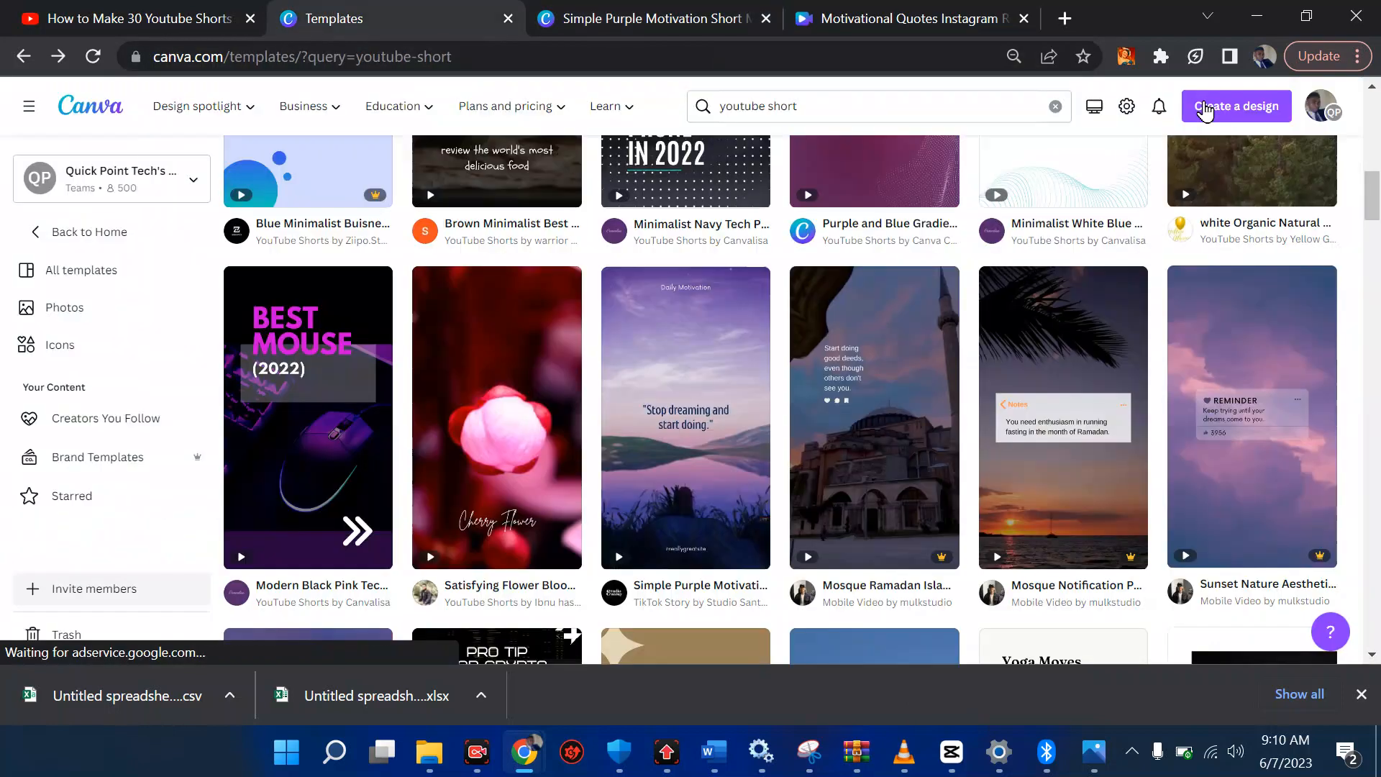
pyautogui.click(895, 106)
pyautogui.press('BackSpace')
pyautogui.press('BackSpace')
pyautogui.press('BackSpace')
pyautogui.press('BackSpace')
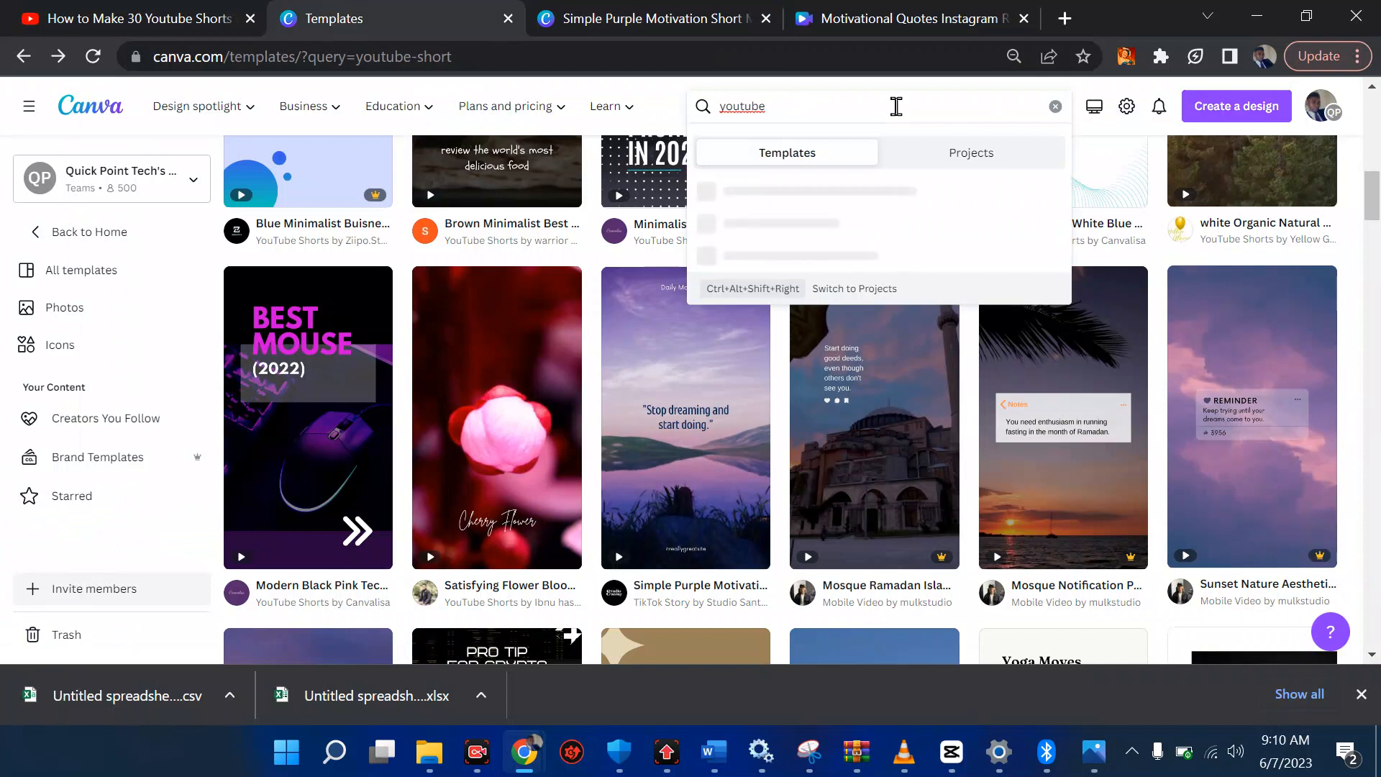
pyautogui.write('vid')
pyautogui.press('Return')
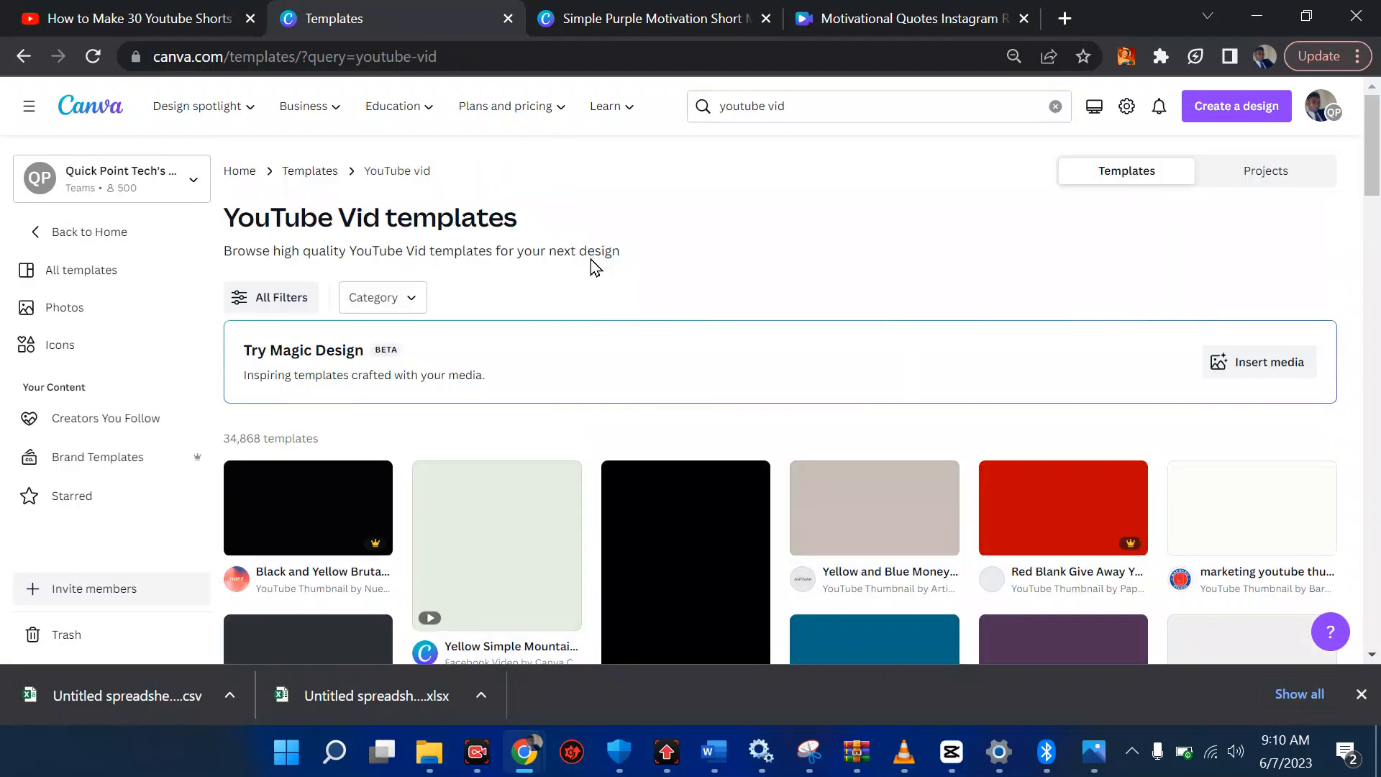
# Find the Motivational Quotes Instagram Reel Video among templates similar to the Quiz Short, close the purple design, and open the reel template for customization
pyautogui.scroll(-3, 603, 512)
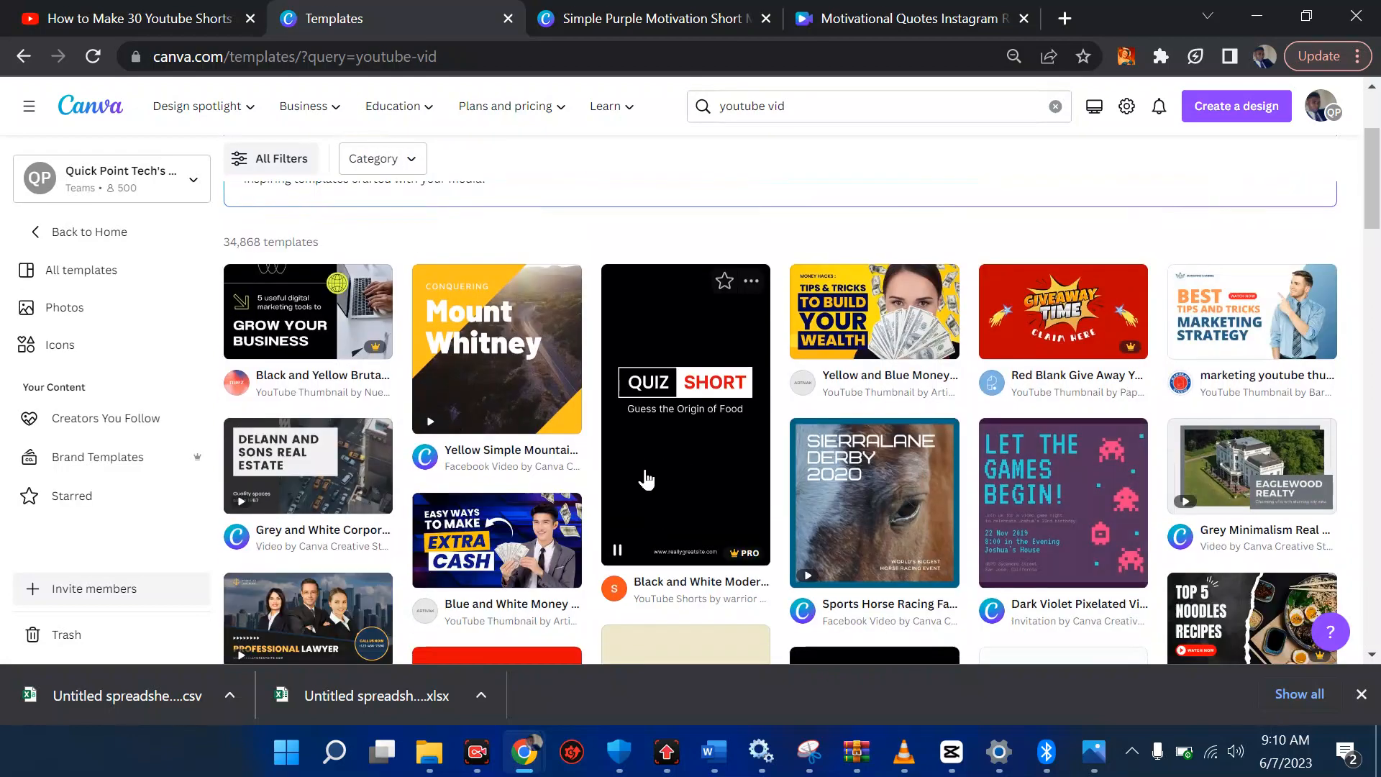
pyautogui.click(701, 446)
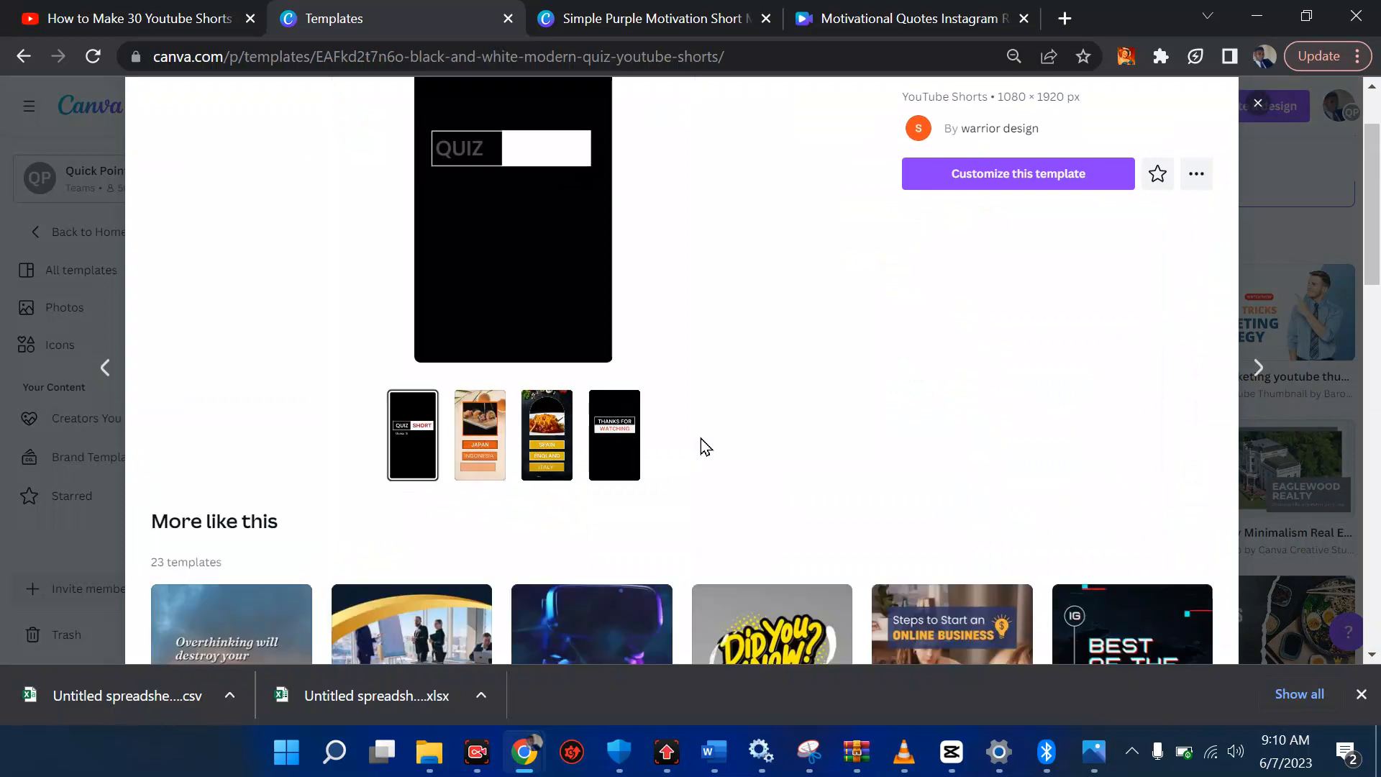
pyautogui.scroll(-4, 701, 438)
pyautogui.scroll(-2, 701, 446)
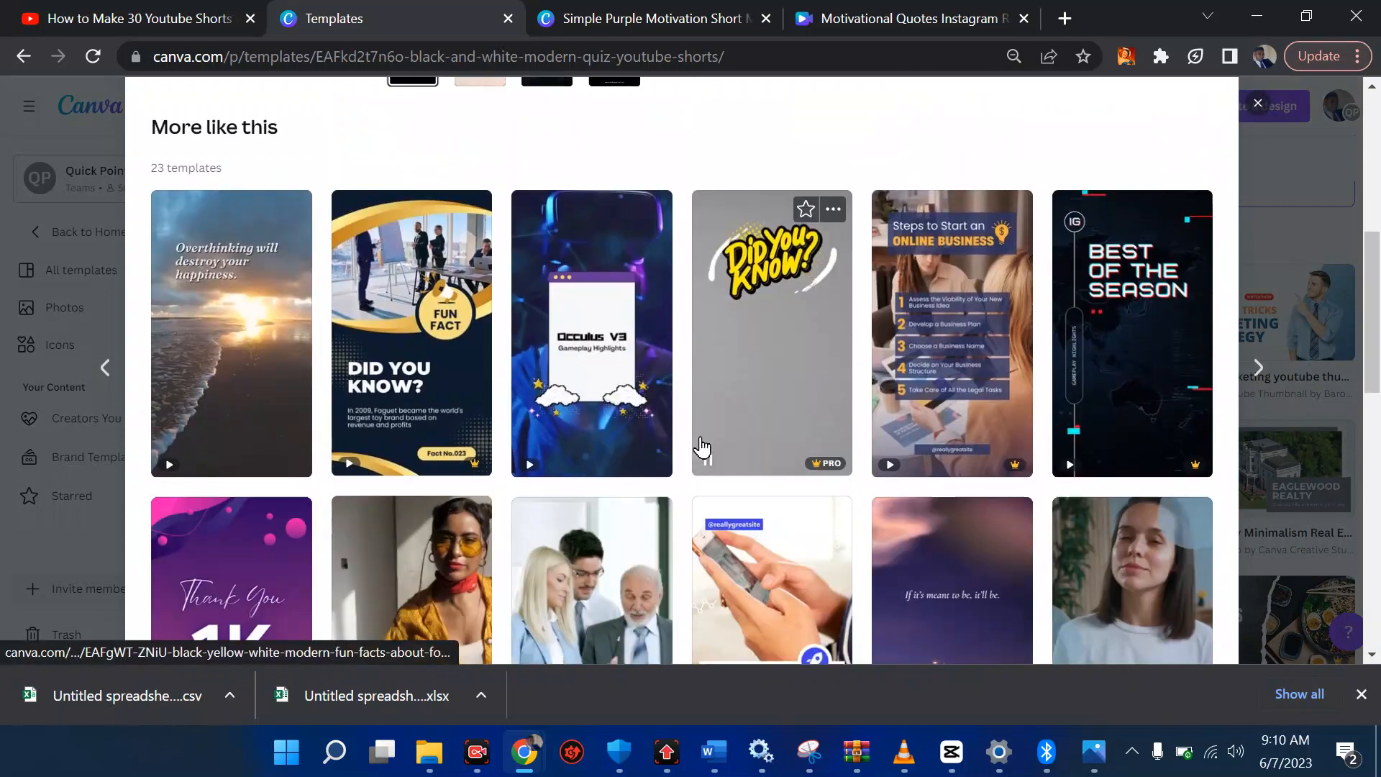
pyautogui.click(245, 324)
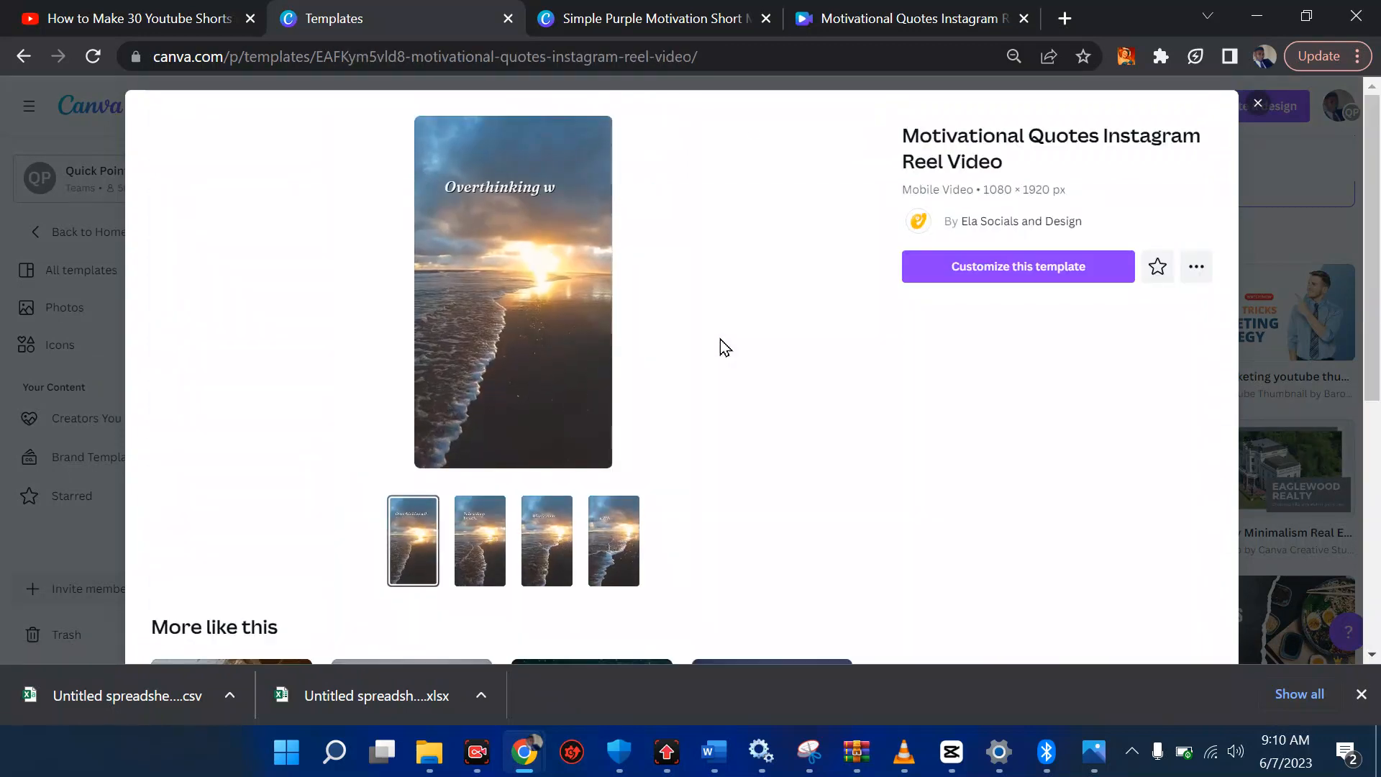
pyautogui.click(767, 18)
pyautogui.click(991, 268)
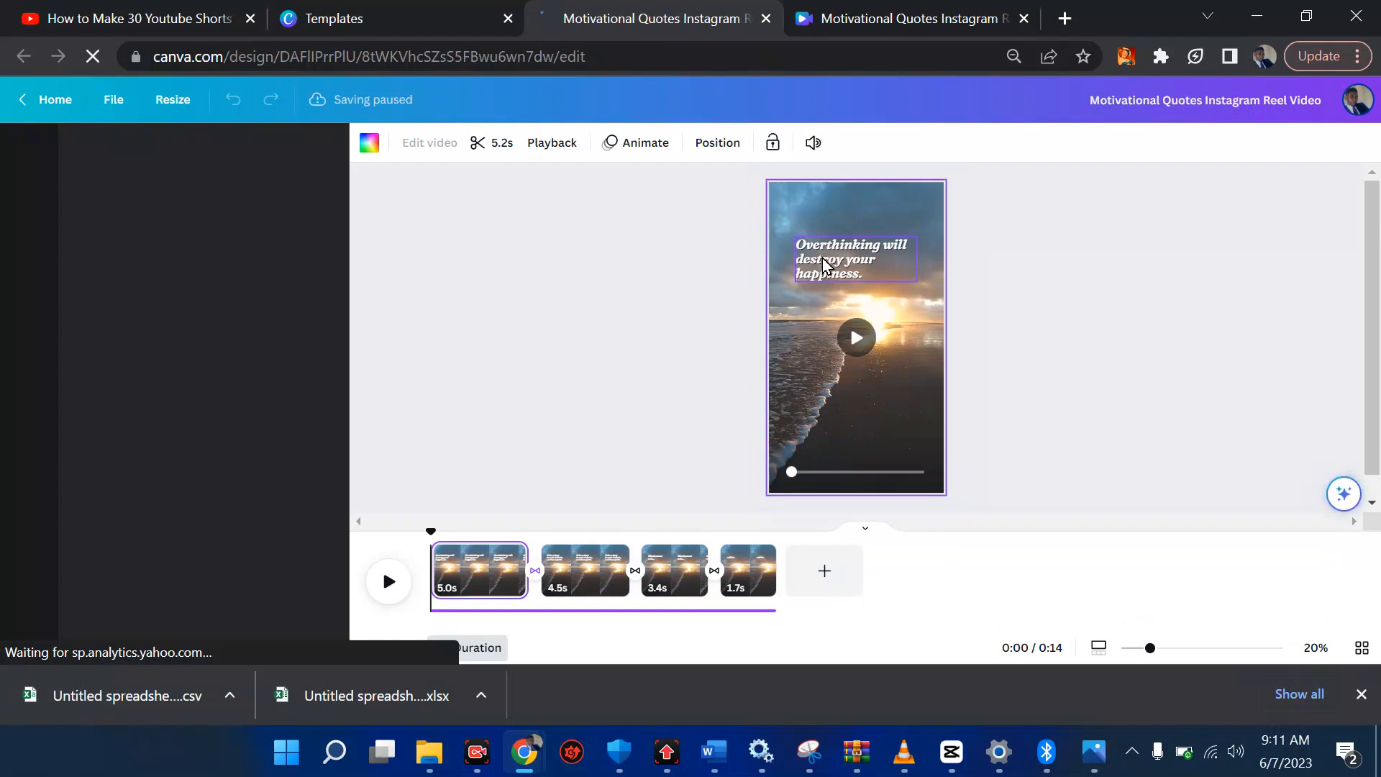
# Preview the motivational quotes reel by playing it back in the editor
pyautogui.rightClick(823, 258)
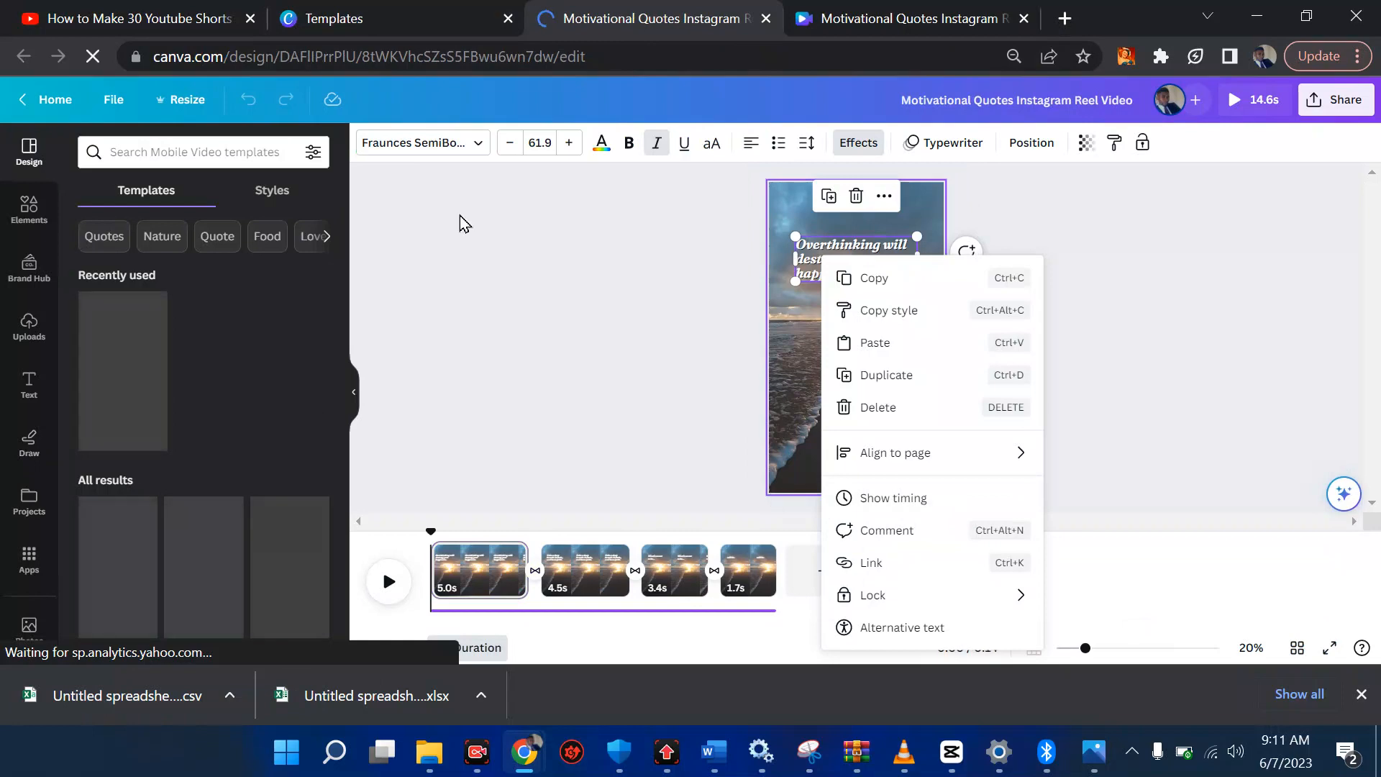
pyautogui.click(355, 15)
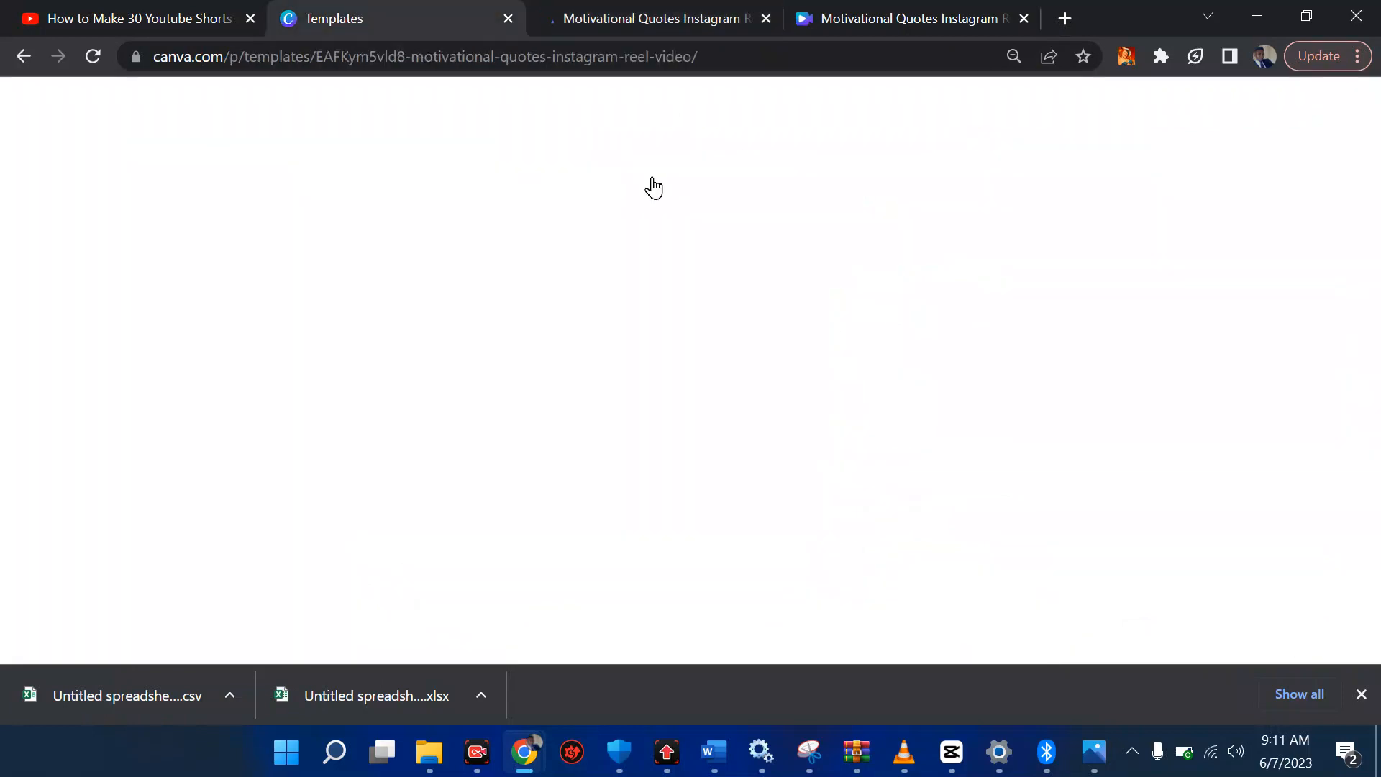
pyautogui.click(647, 10)
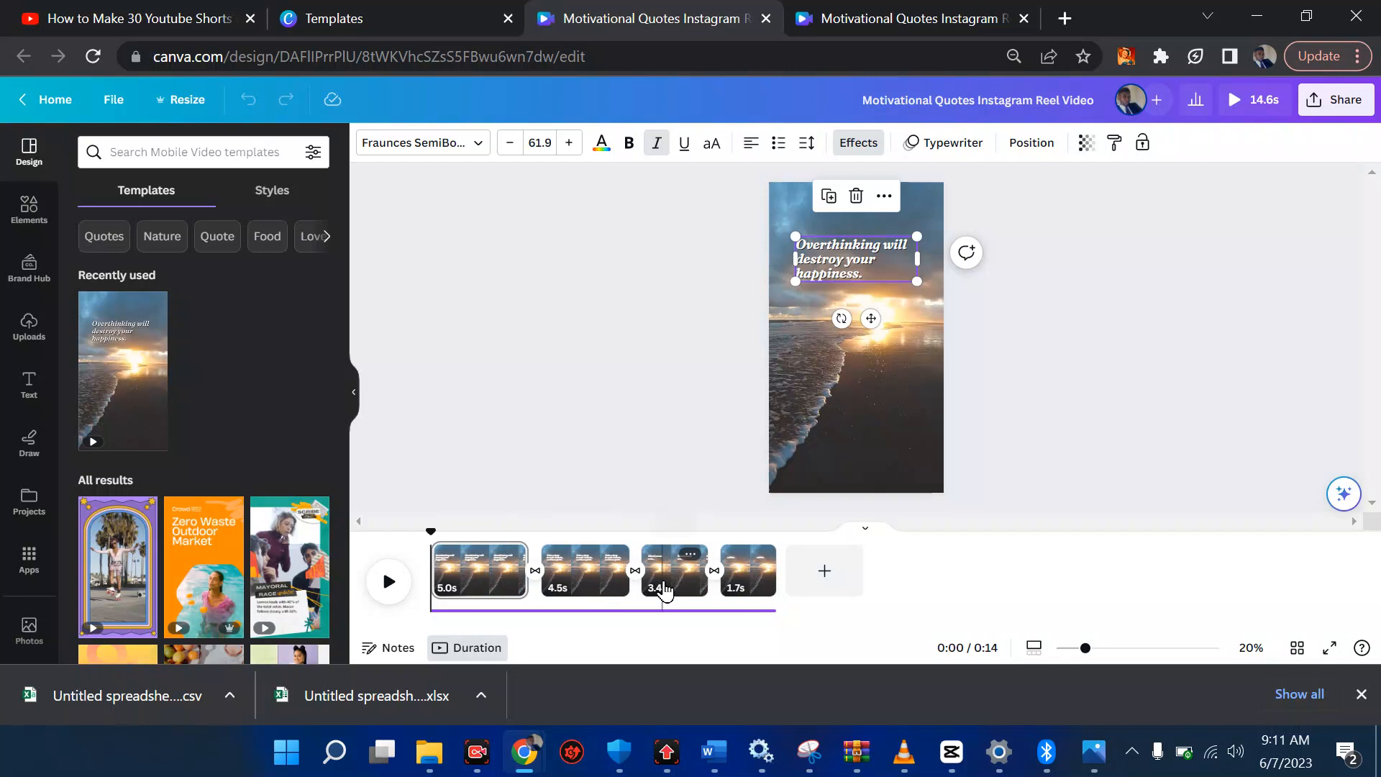
pyautogui.click(388, 582)
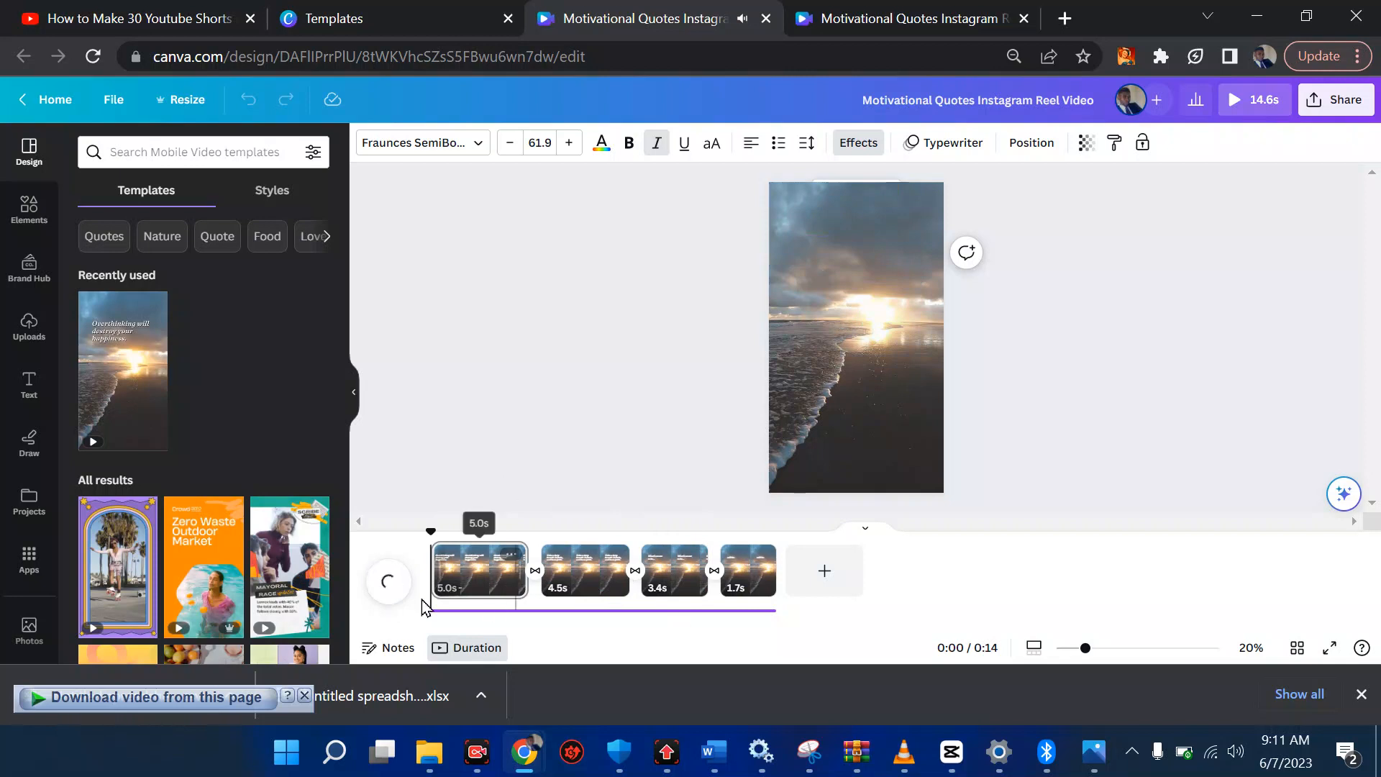
# Delete the second, third and fourth pages of the reel, keeping only the "Overthinking will destroy your happiness." page
pyautogui.click(569, 588)
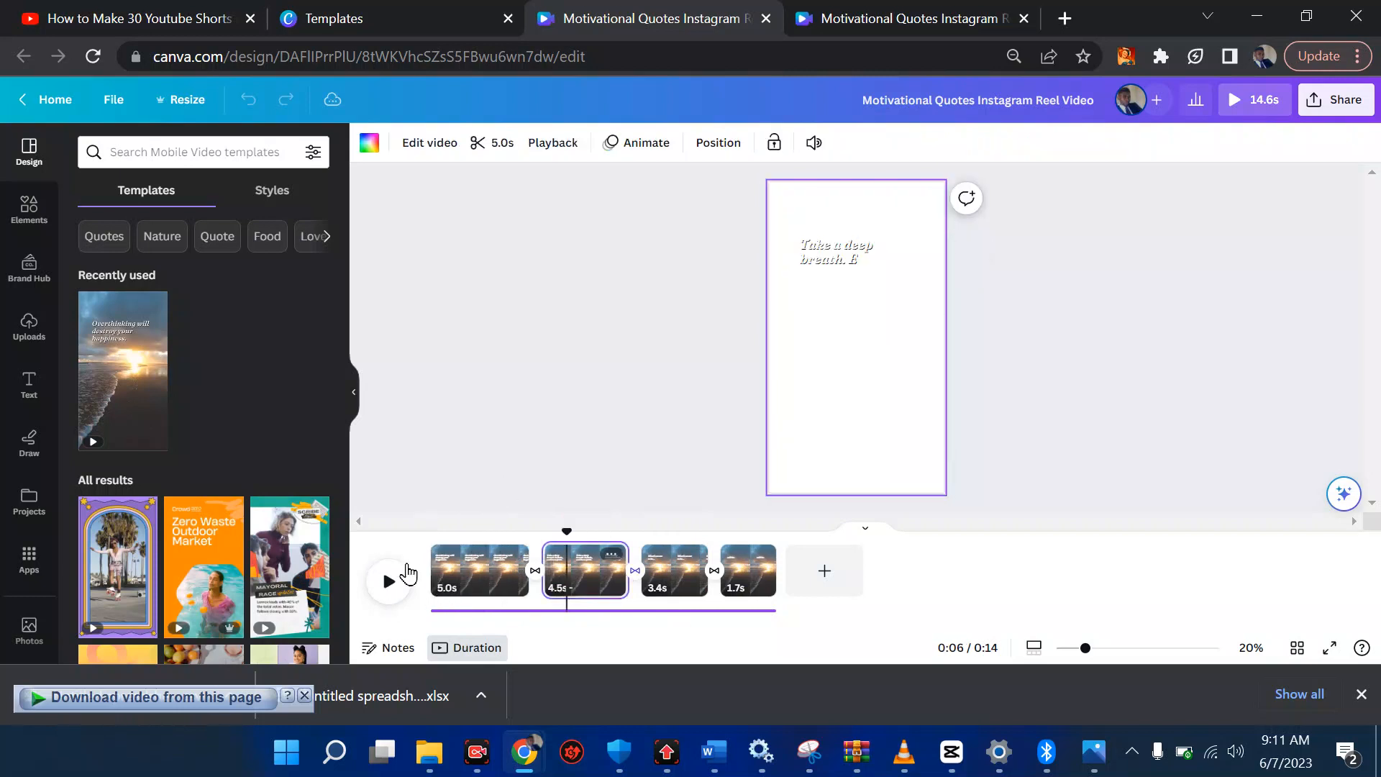
pyautogui.press('Delete')
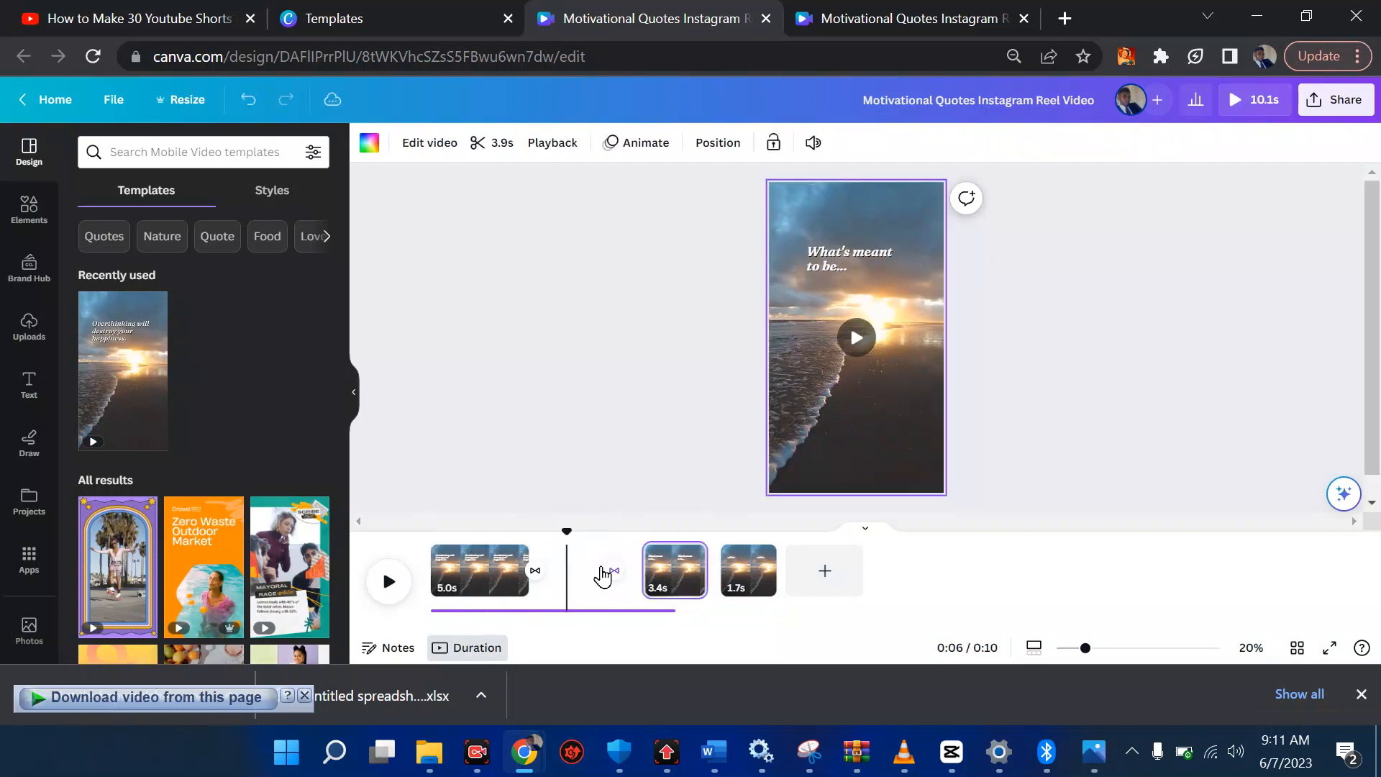
pyautogui.click(592, 576)
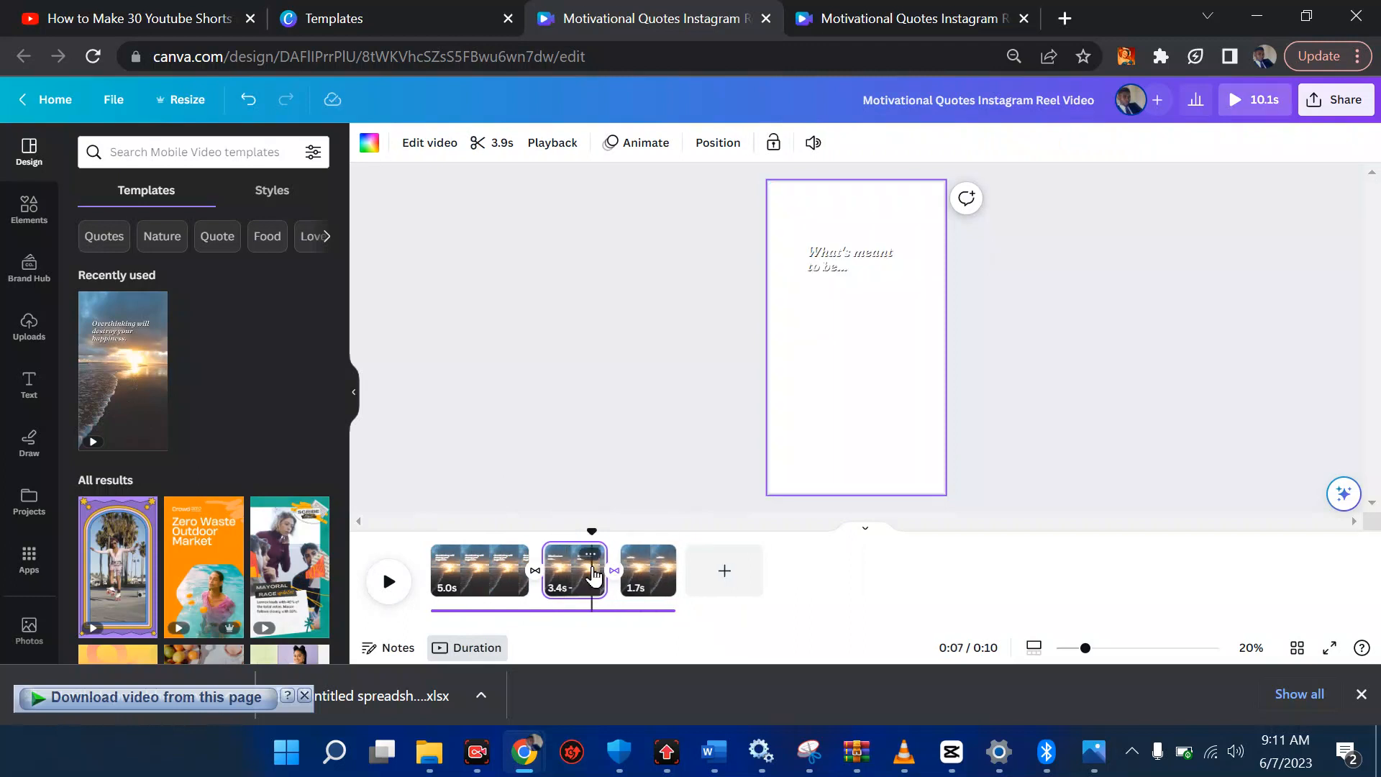
pyautogui.press('Delete')
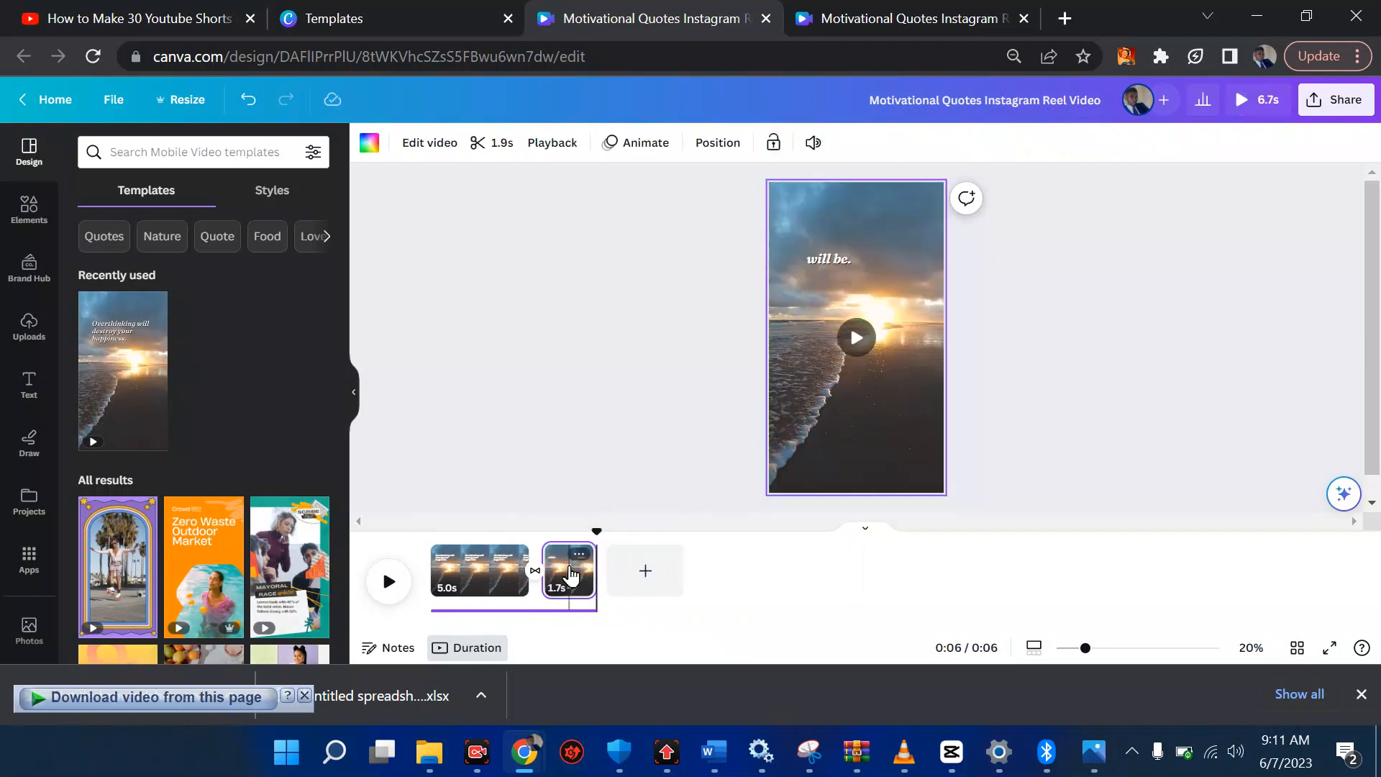
pyautogui.press('Delete')
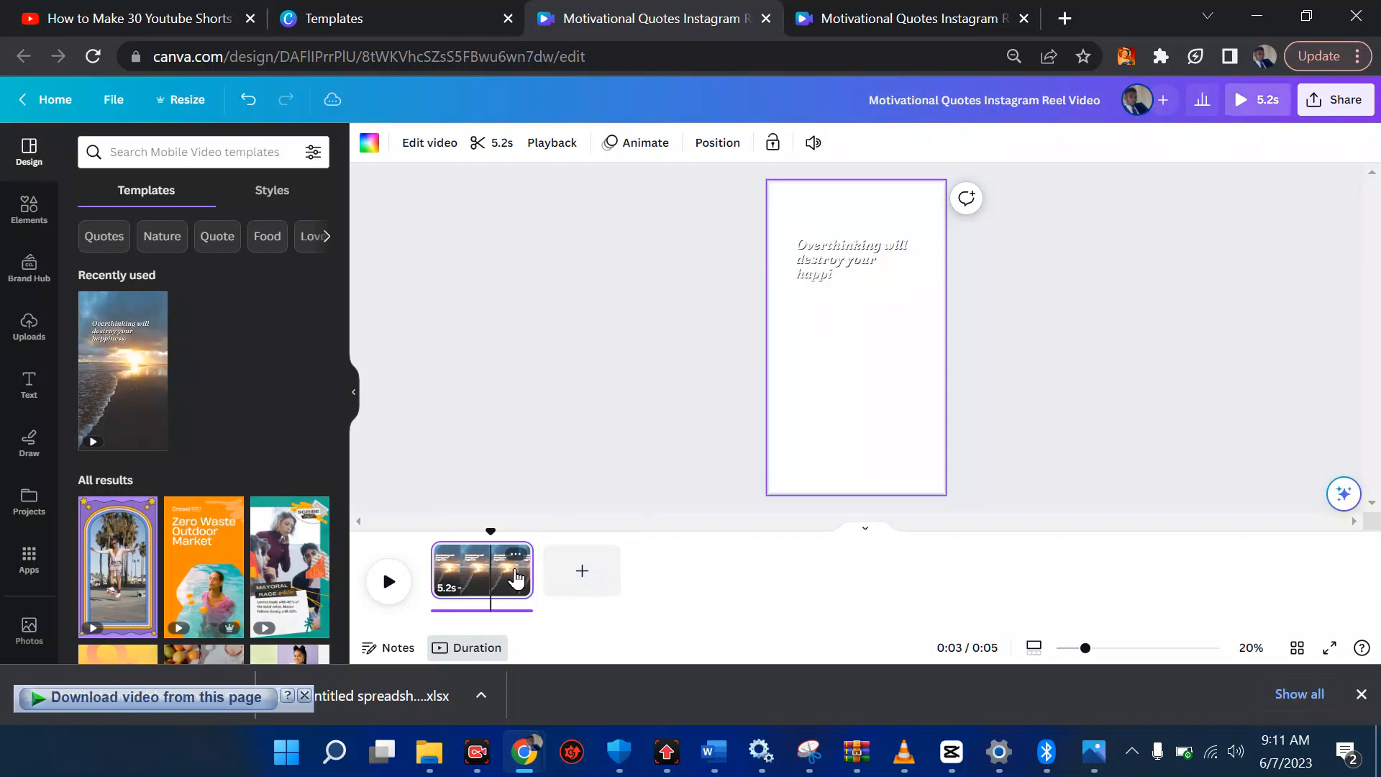
# Extend the remaining quote page's duration to 15.4 seconds
pyautogui.moveTo(608, 579); pyautogui.dragTo(857, 585)
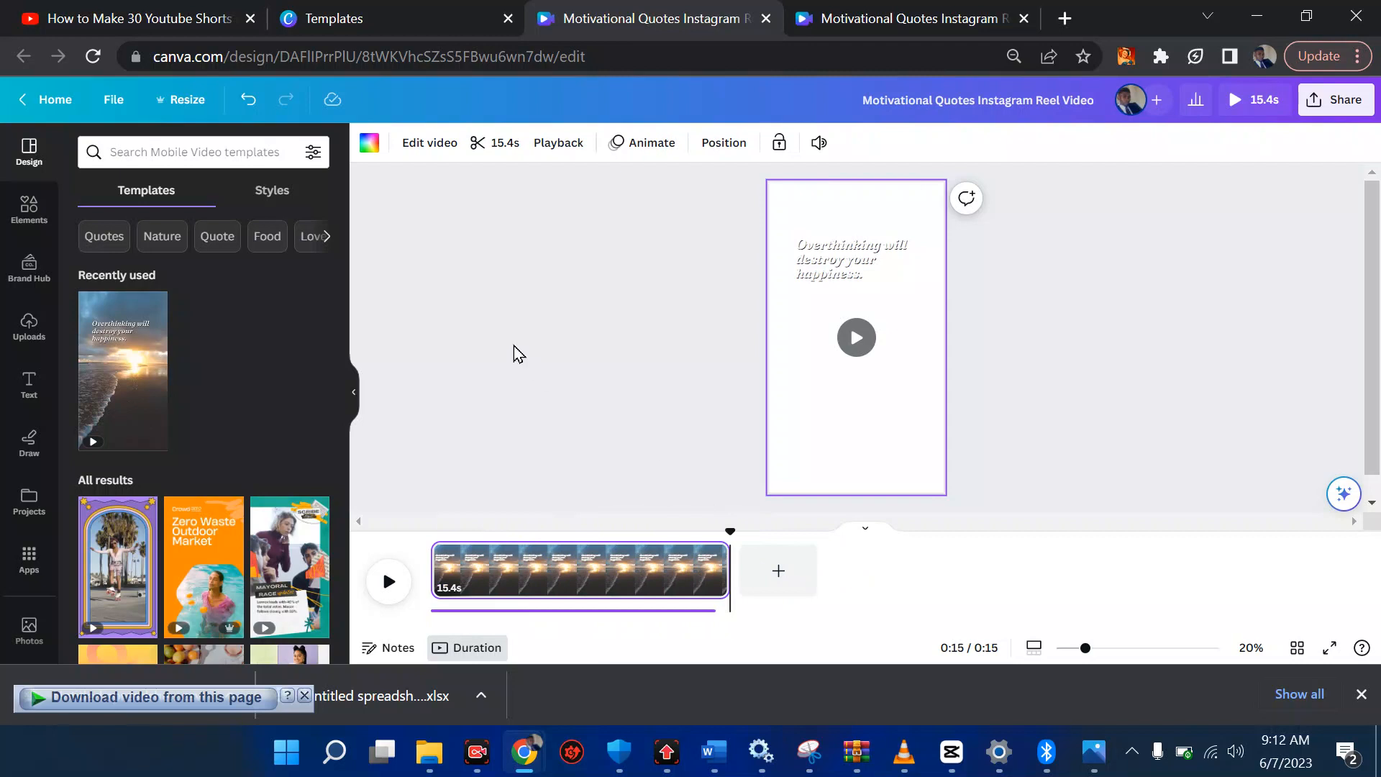
pyautogui.click(513, 151)
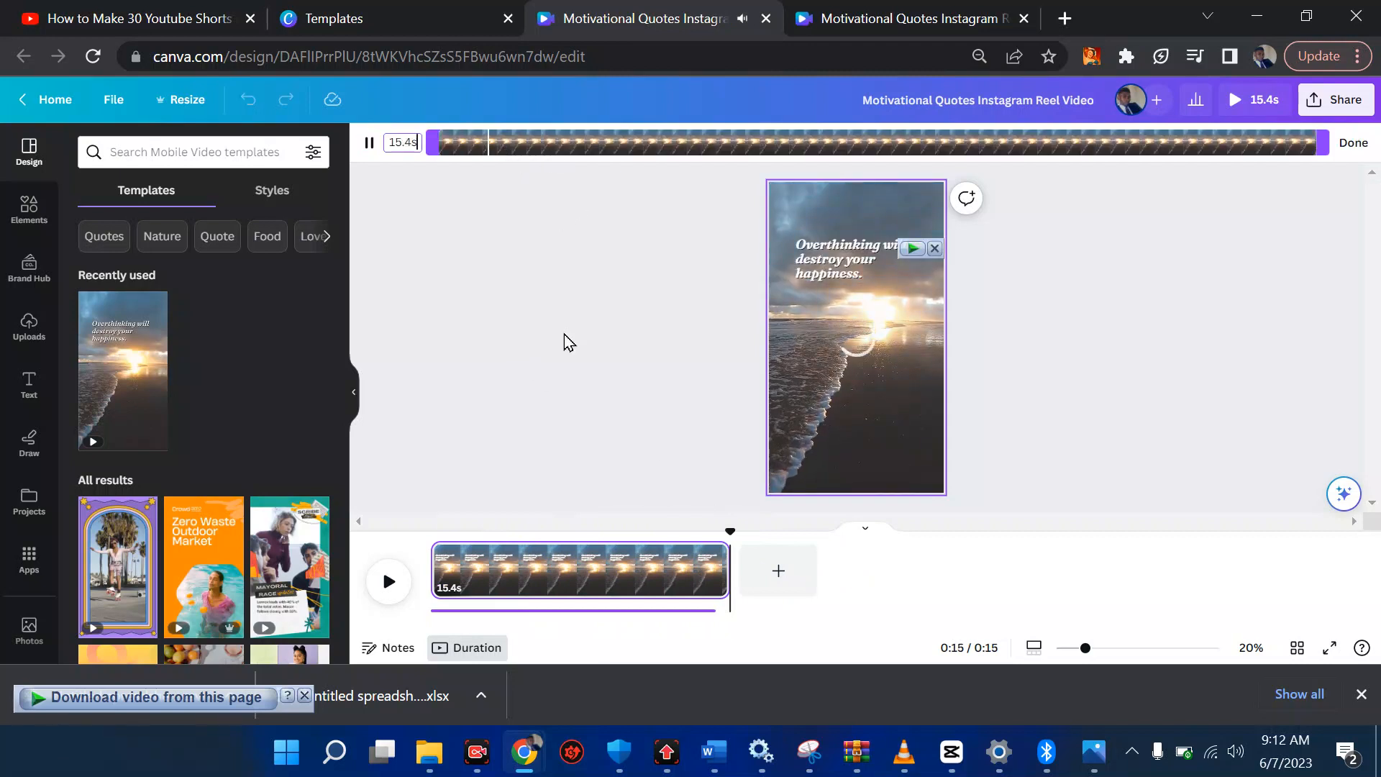
pyautogui.click(396, 142)
pyautogui.press('Right')
pyautogui.press('BackSpace')
pyautogui.press('BackSpace')
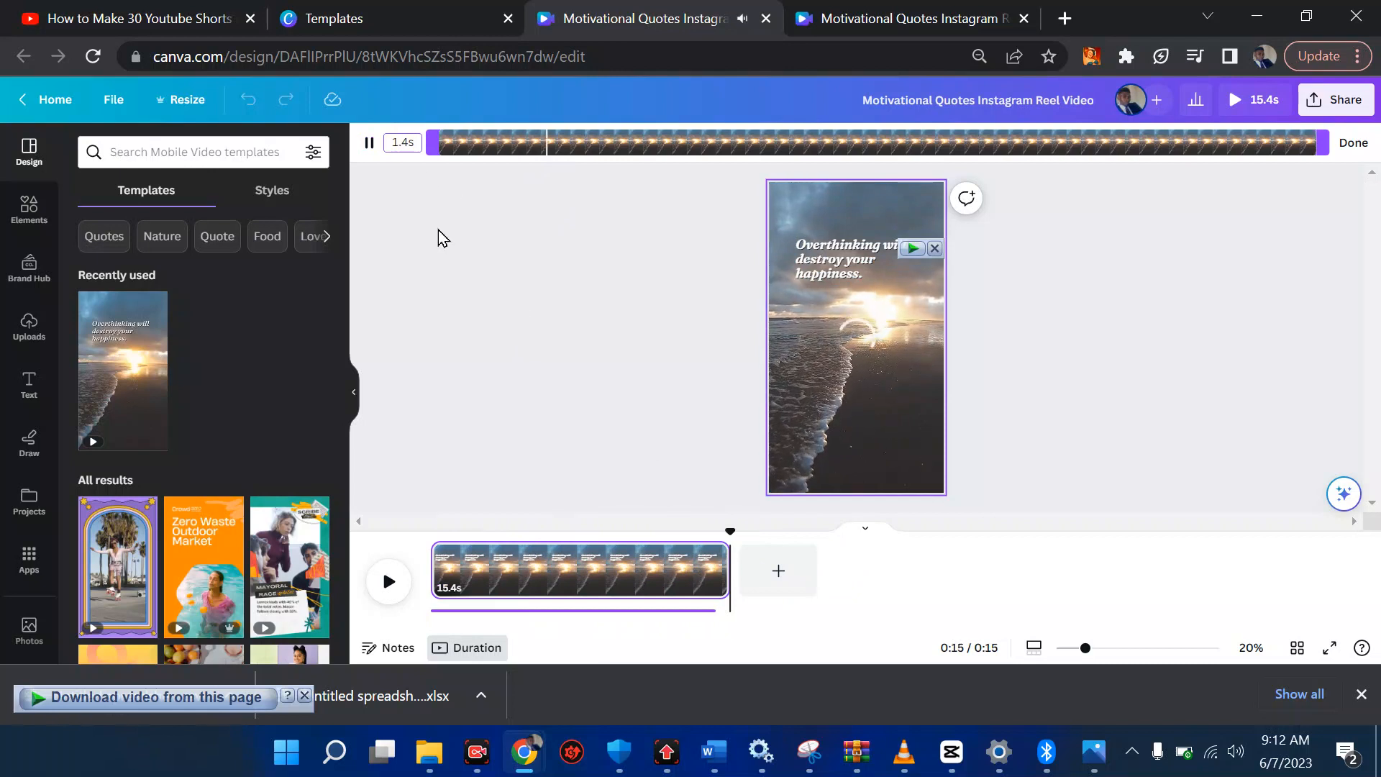
pyautogui.write('15.')
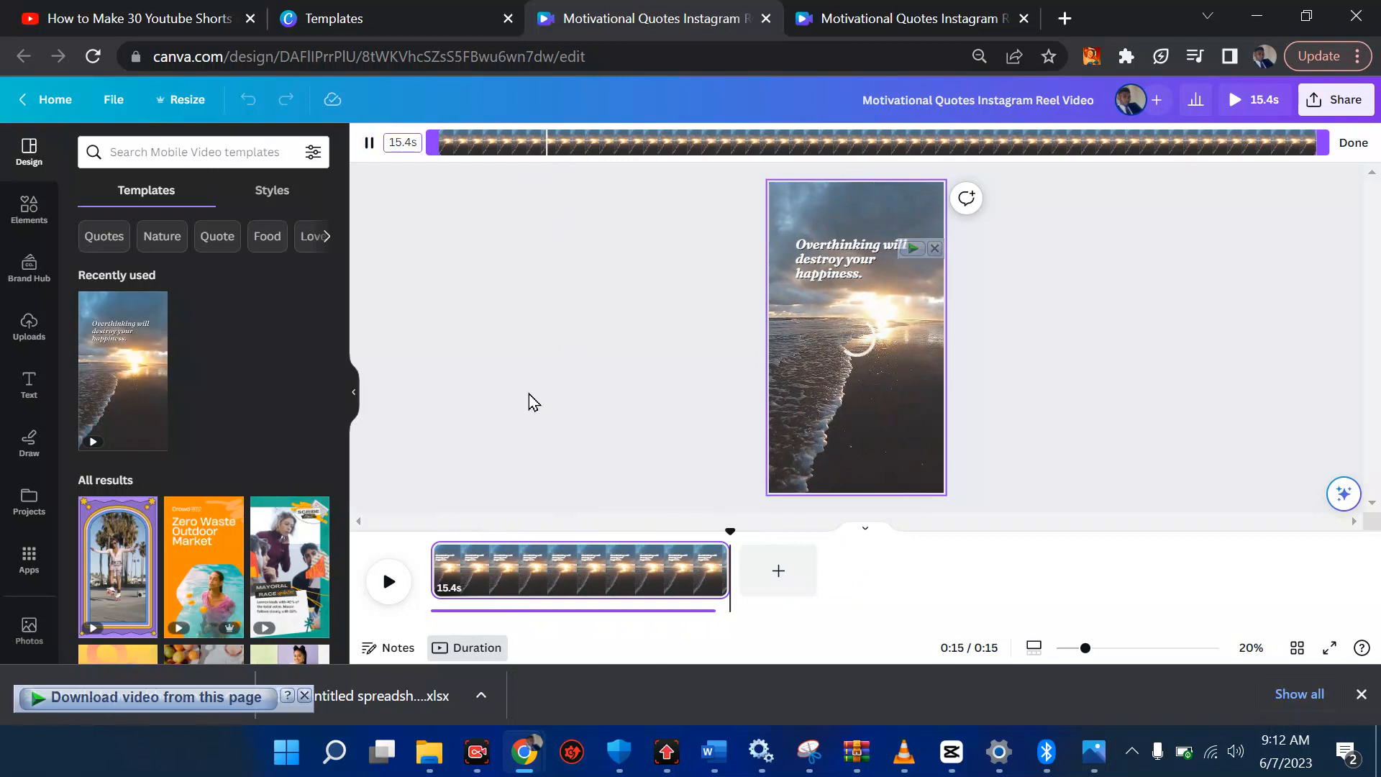
pyautogui.press('Return')
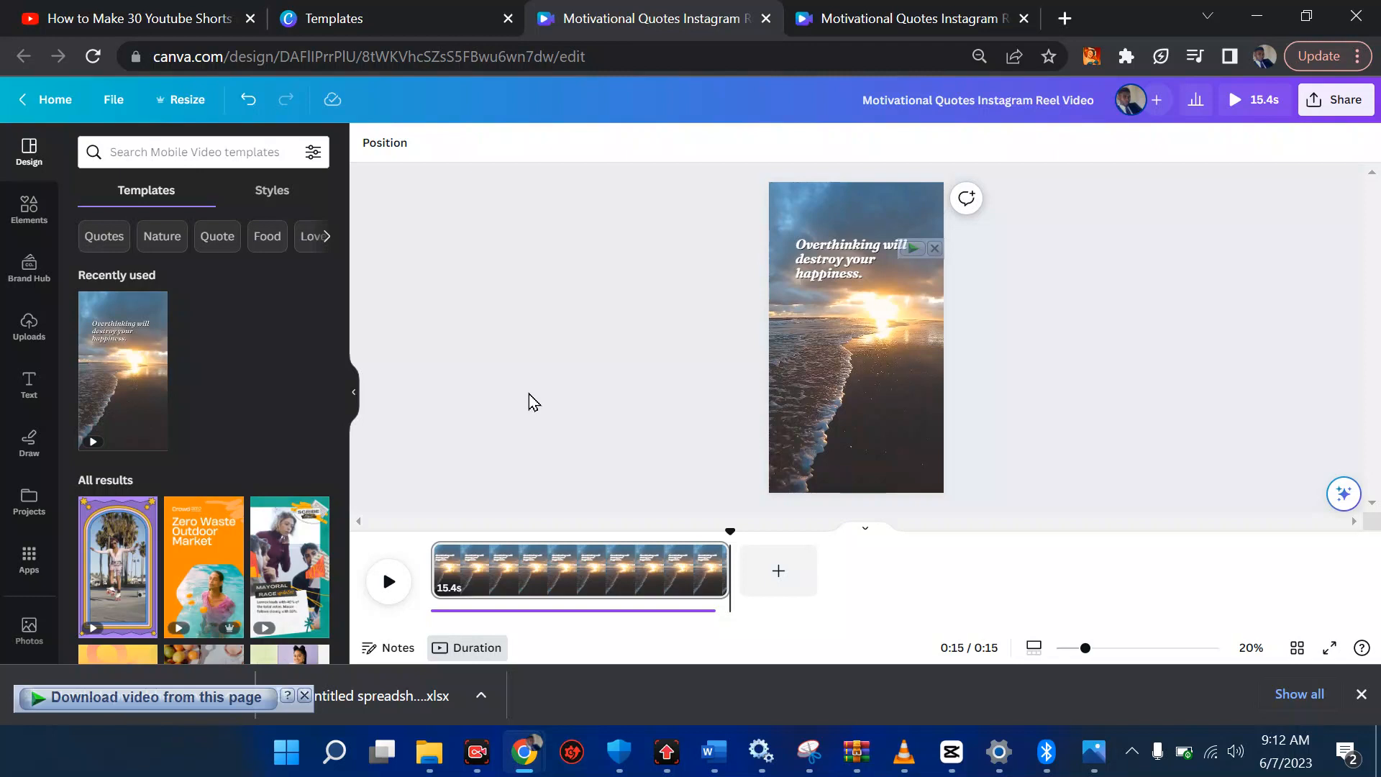
# Duplicate the quote page on the timeline and delete the copy
pyautogui.click(592, 572)
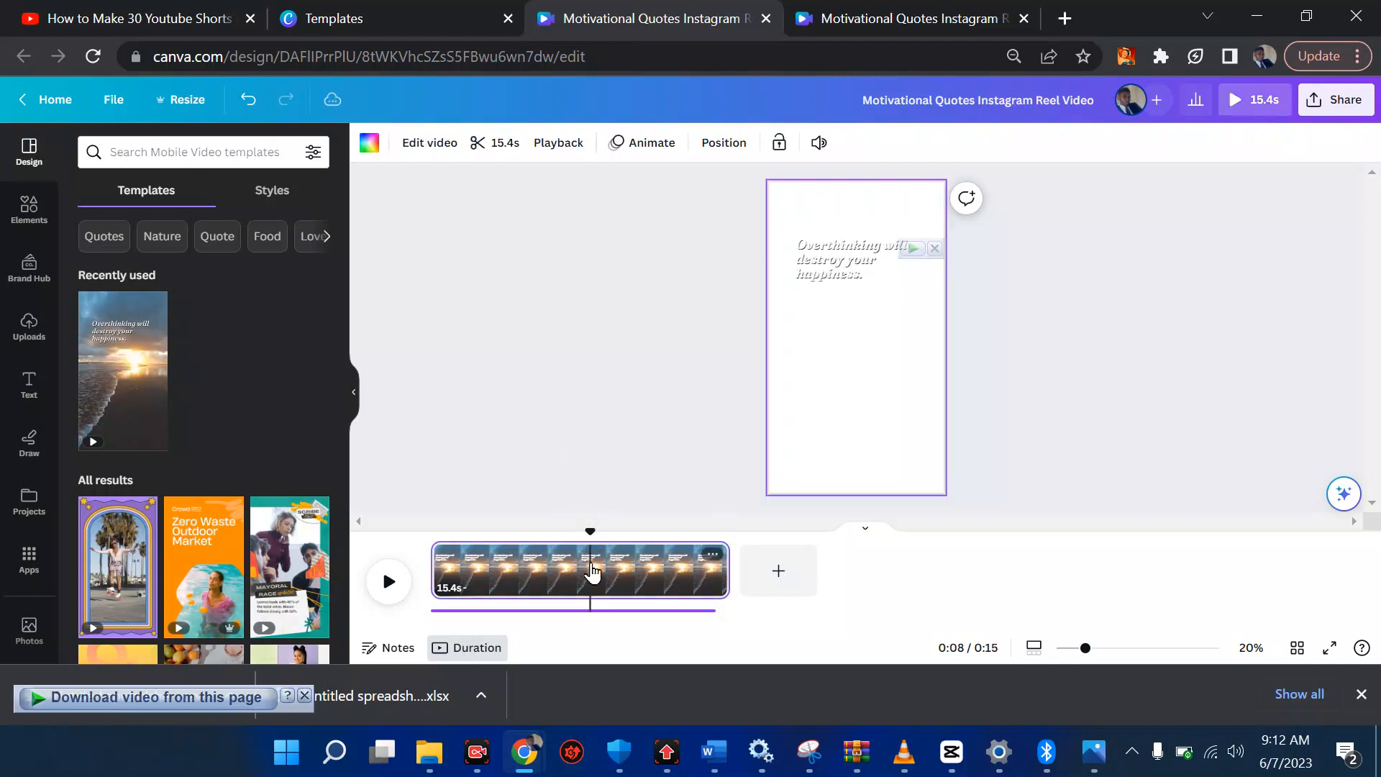
pyautogui.hotkey('ctrl', 'd')
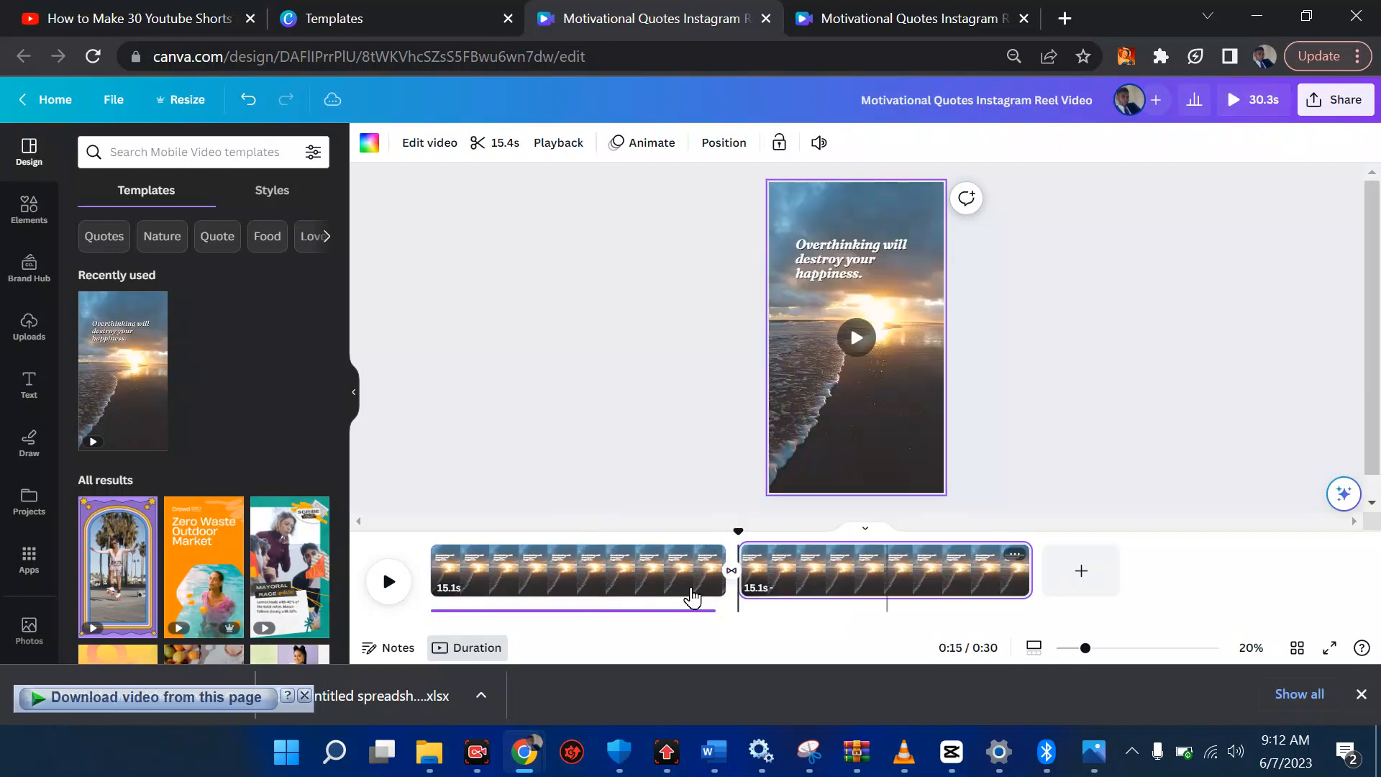
pyautogui.click(584, 571)
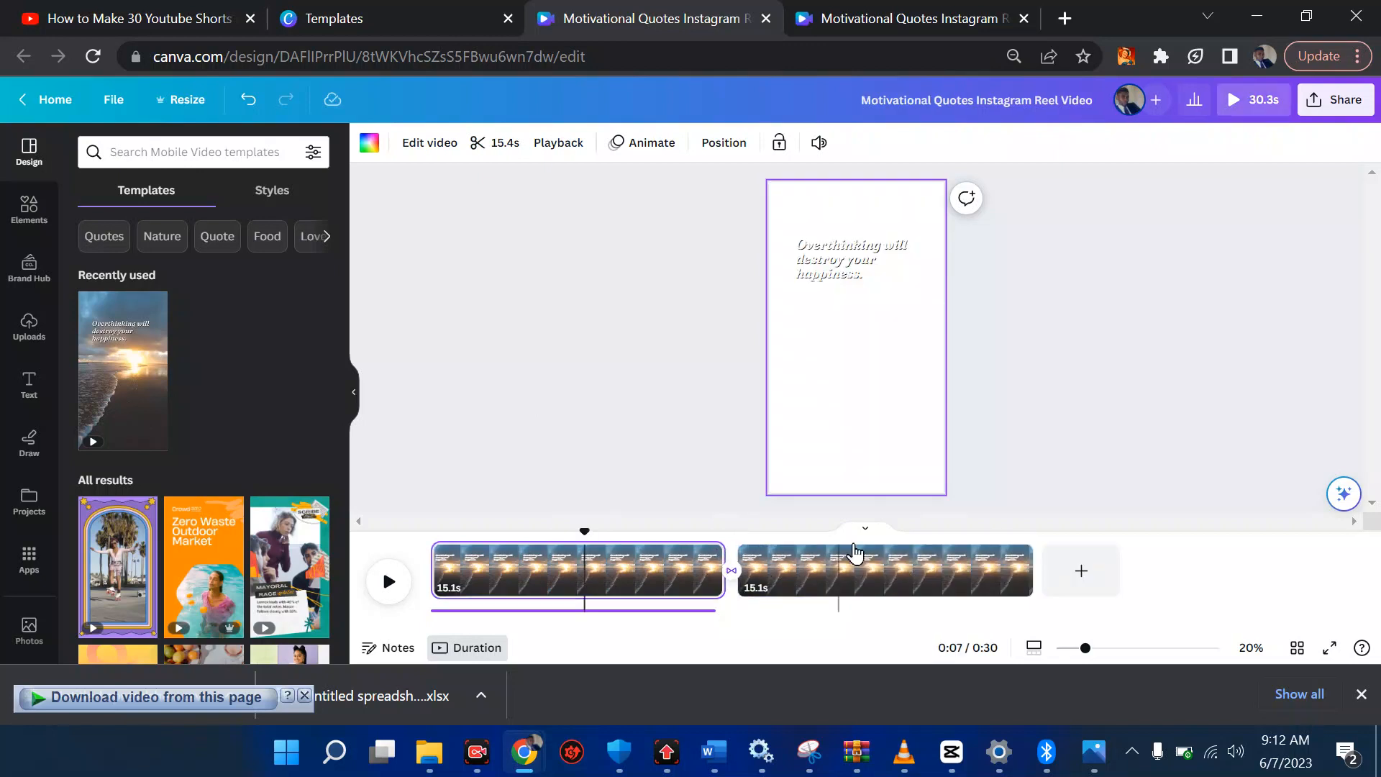
pyautogui.click(825, 572)
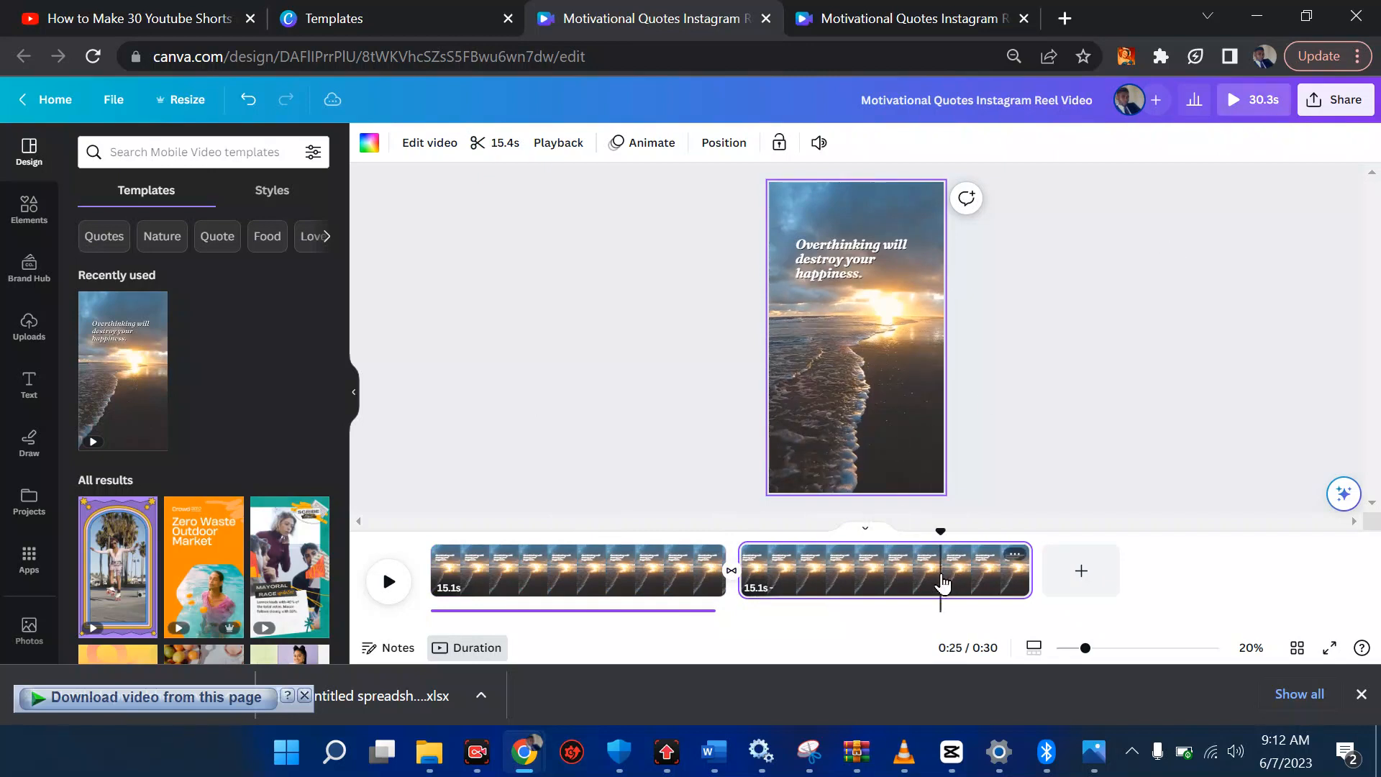
pyautogui.press('Delete')
# View the background video's available actions and search the mobile video templates for "walking man"
pyautogui.click(829, 400)
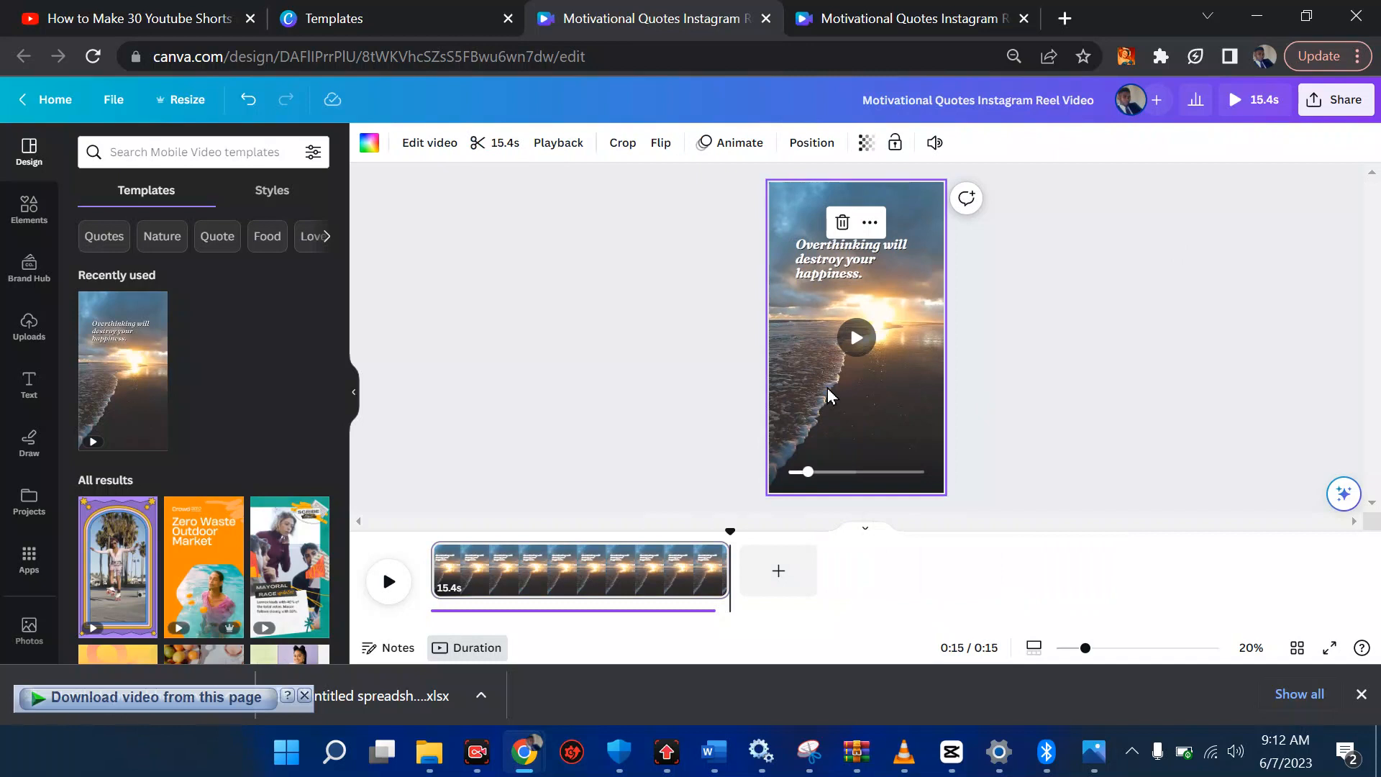
pyautogui.rightClick(827, 394)
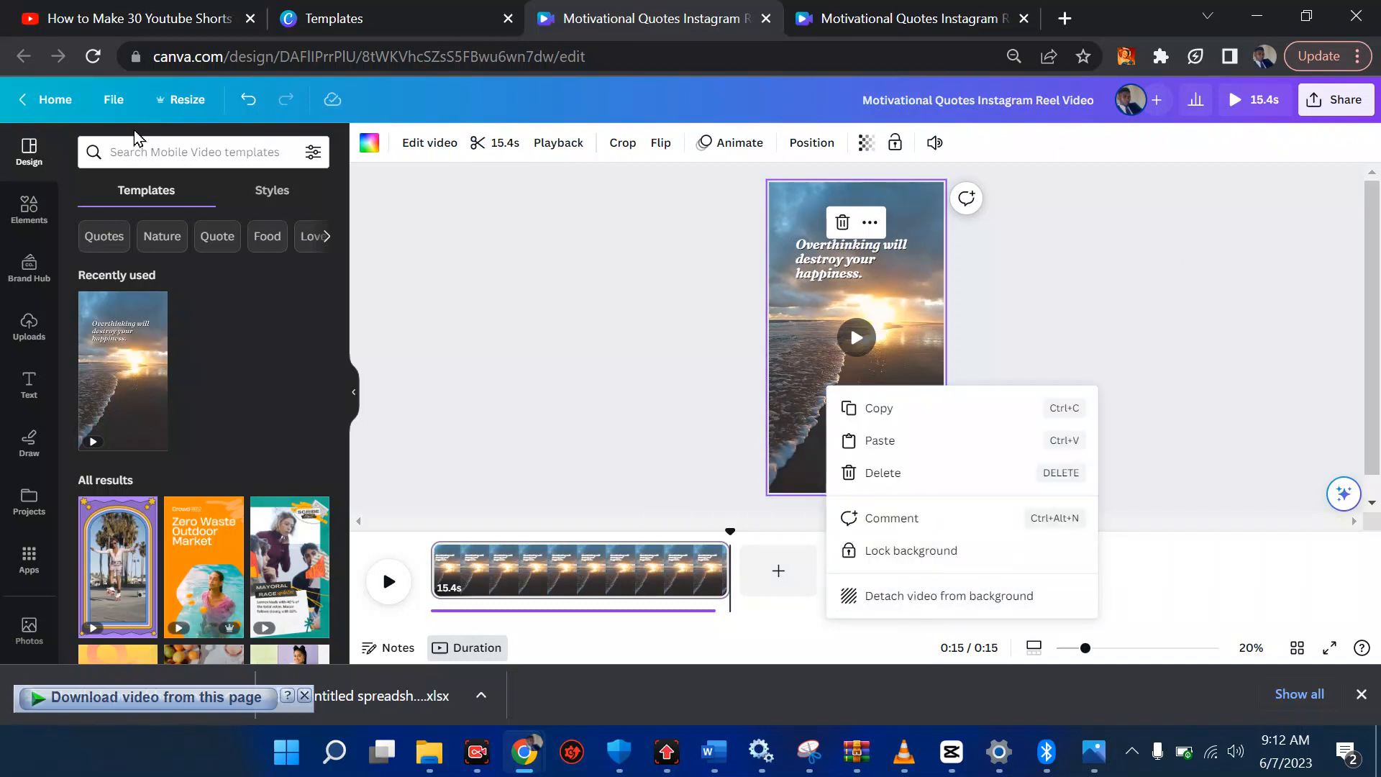
pyautogui.click(131, 147)
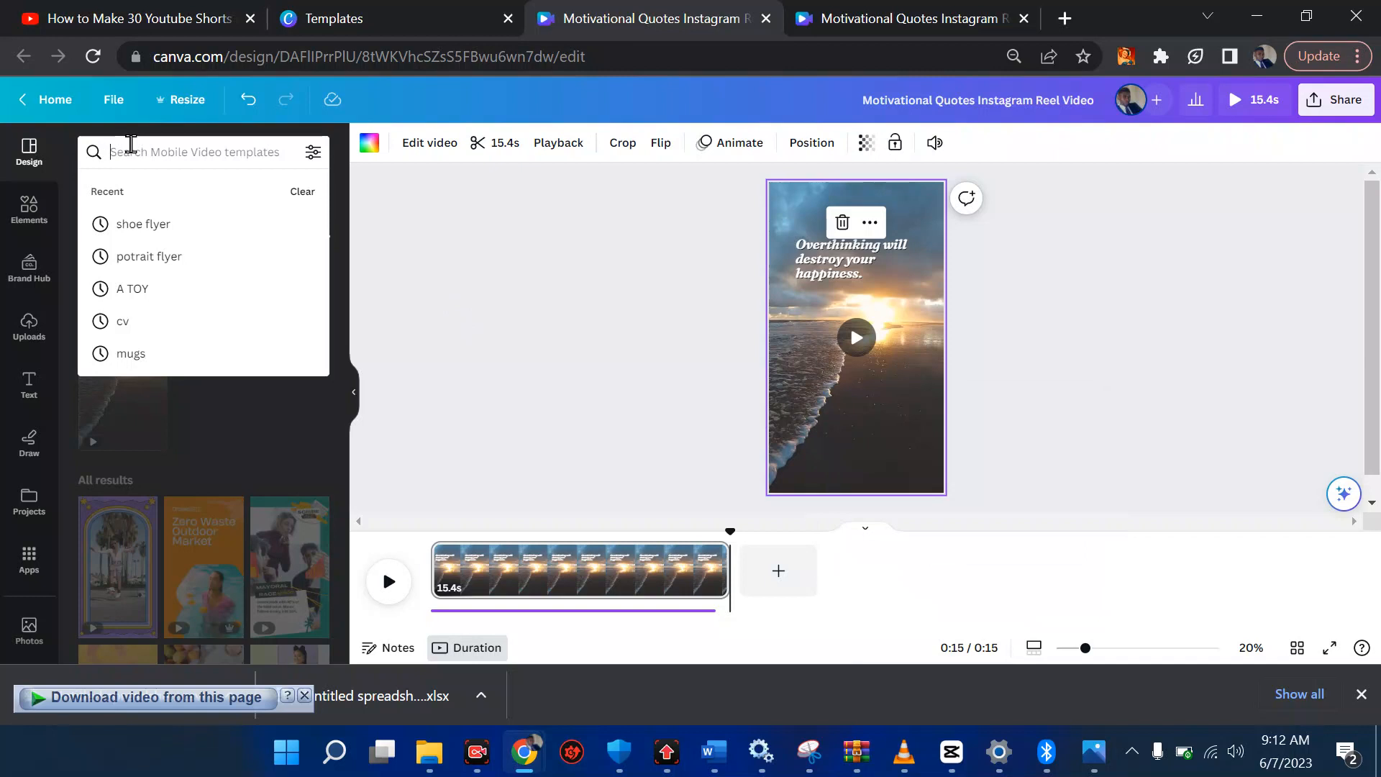
pyautogui.write('walking man')
pyautogui.press('Return')
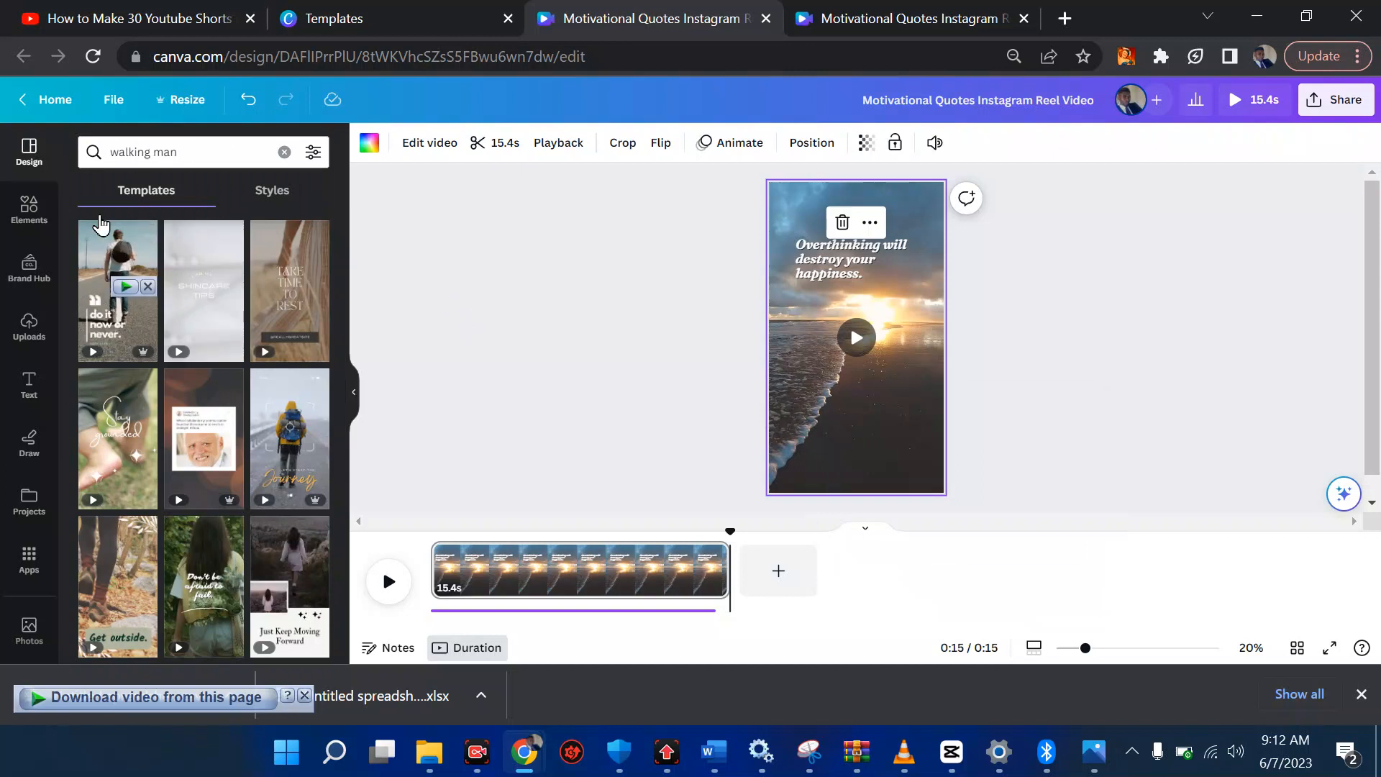
# Browse the Elements library categories for footage that could replace the beach background
pyautogui.click(26, 213)
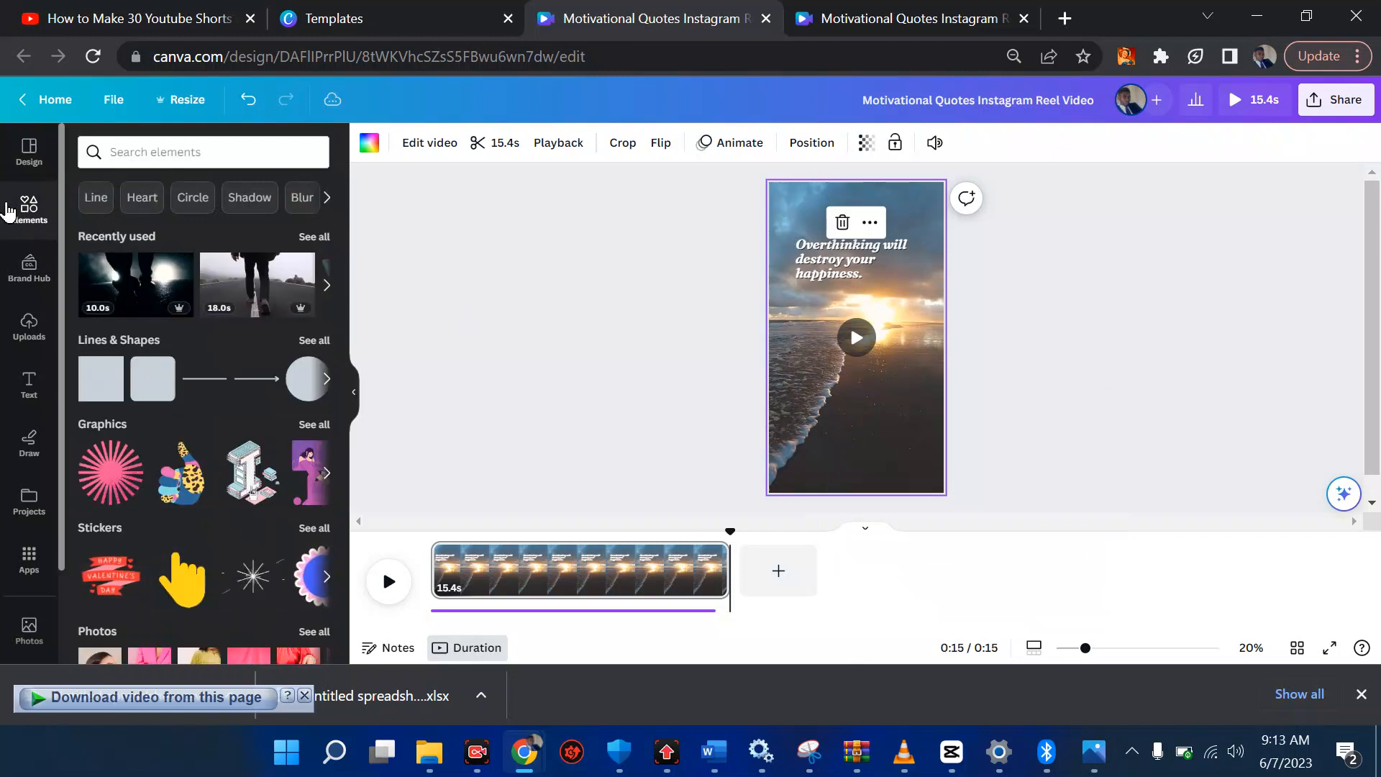
pyautogui.scroll(-8, 193, 435)
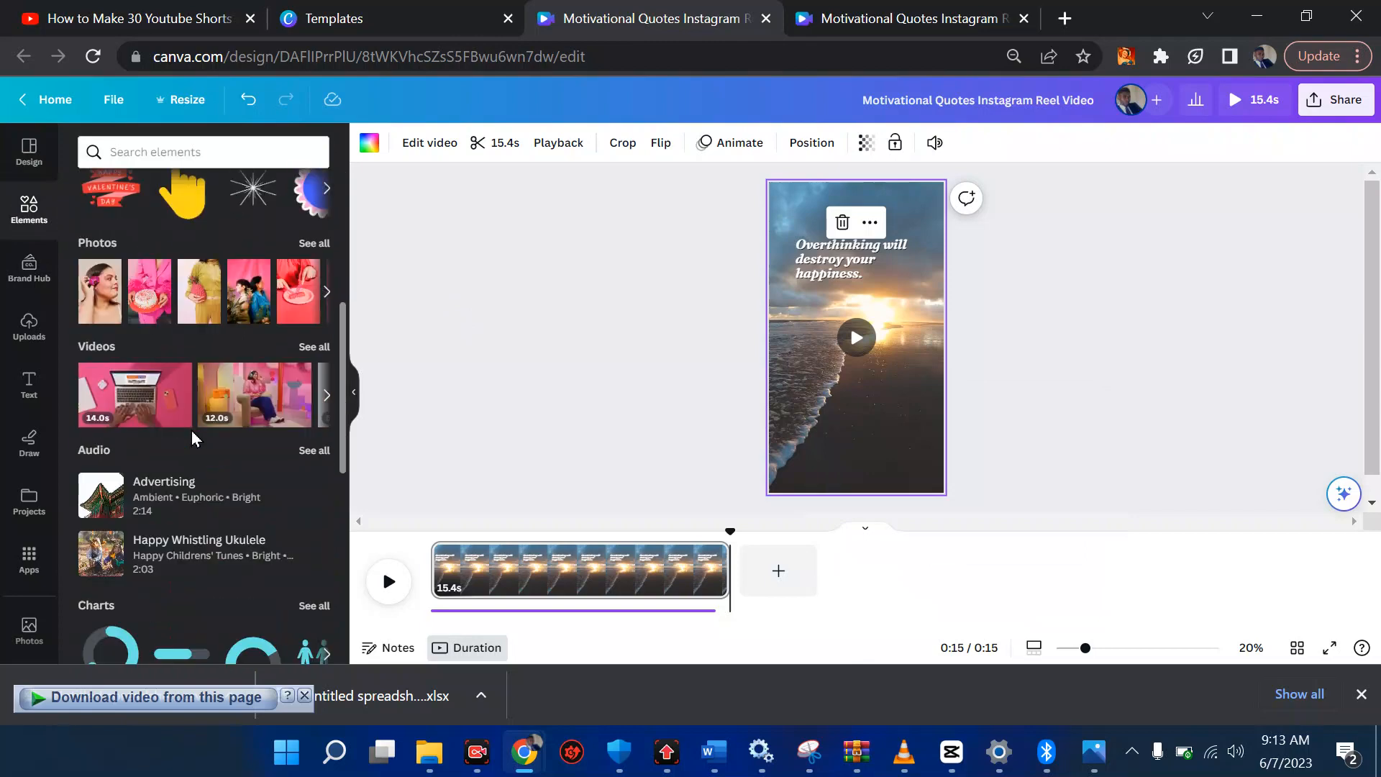
pyautogui.scroll(-10, 193, 437)
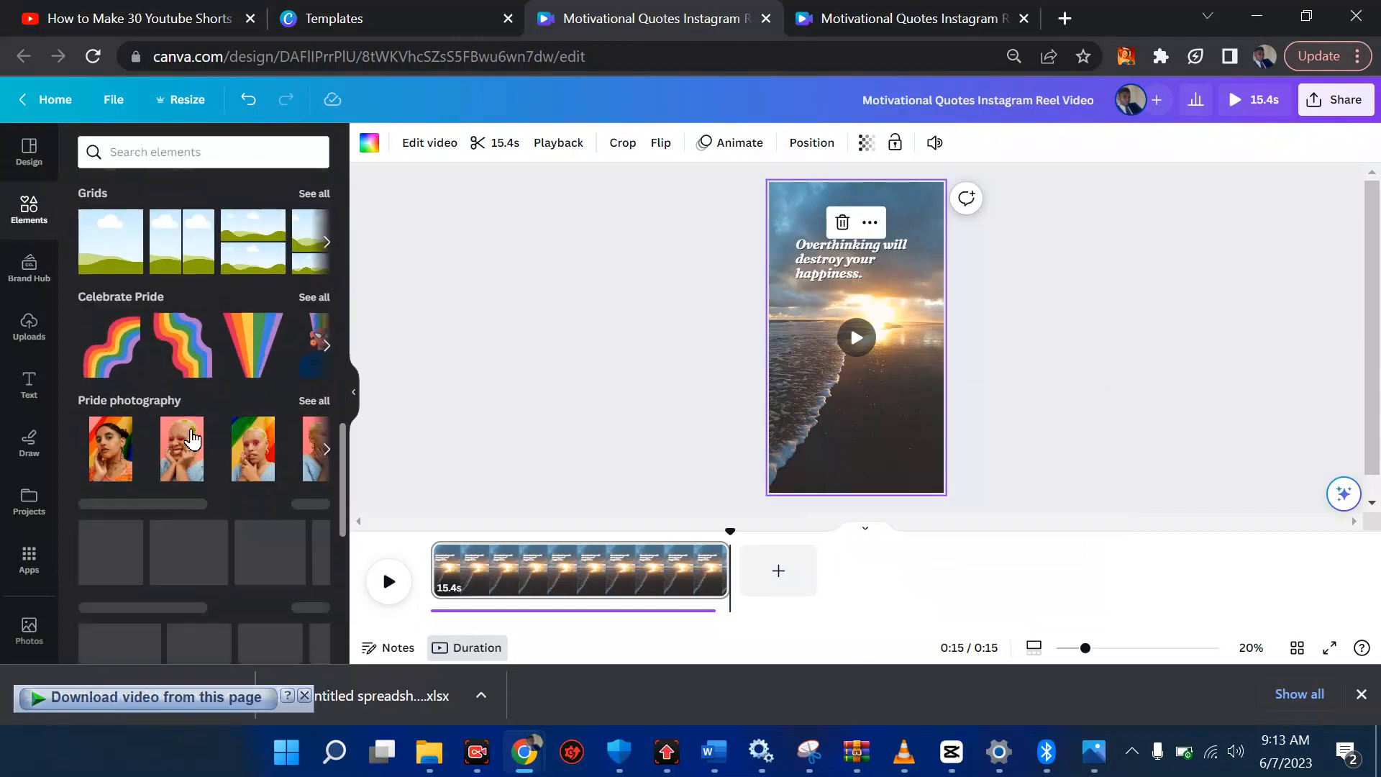
pyautogui.scroll(-2, 192, 439)
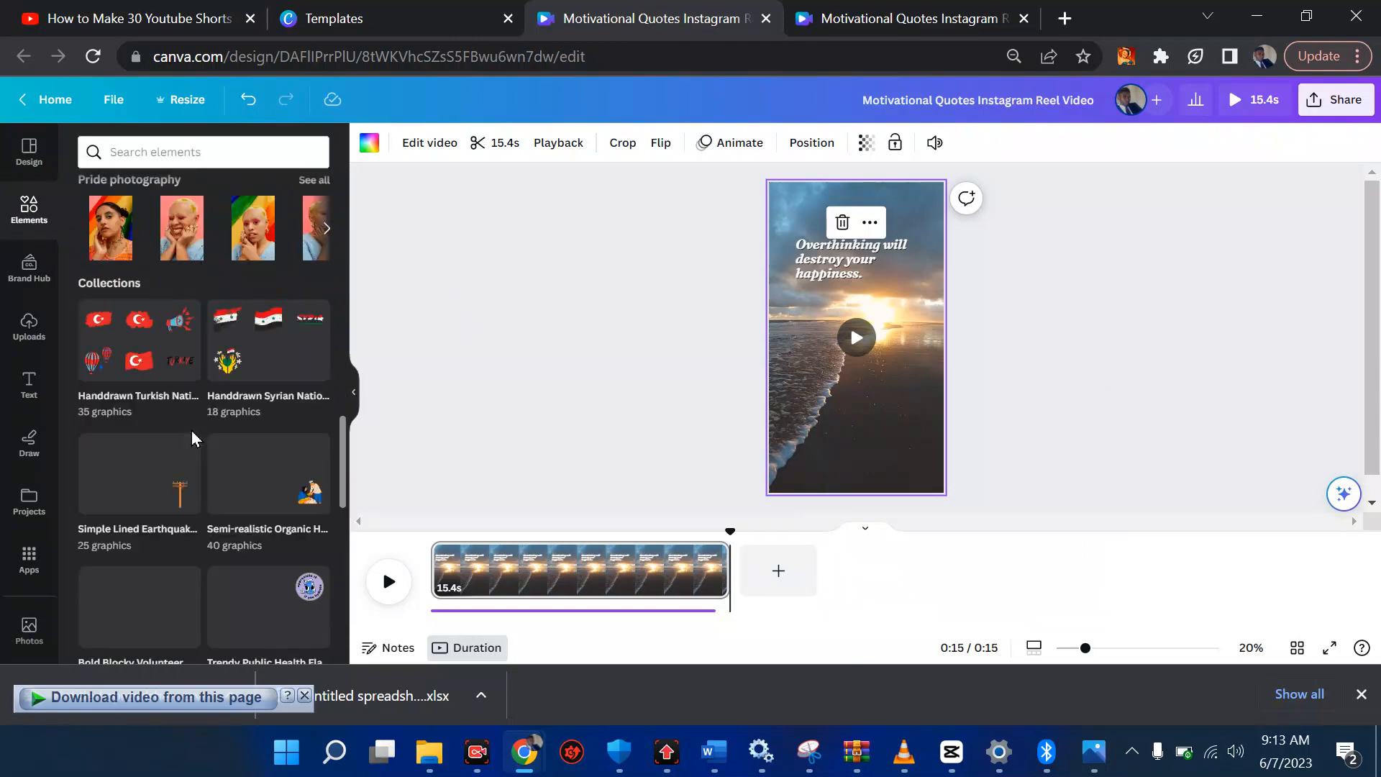
pyautogui.scroll(3, 192, 440)
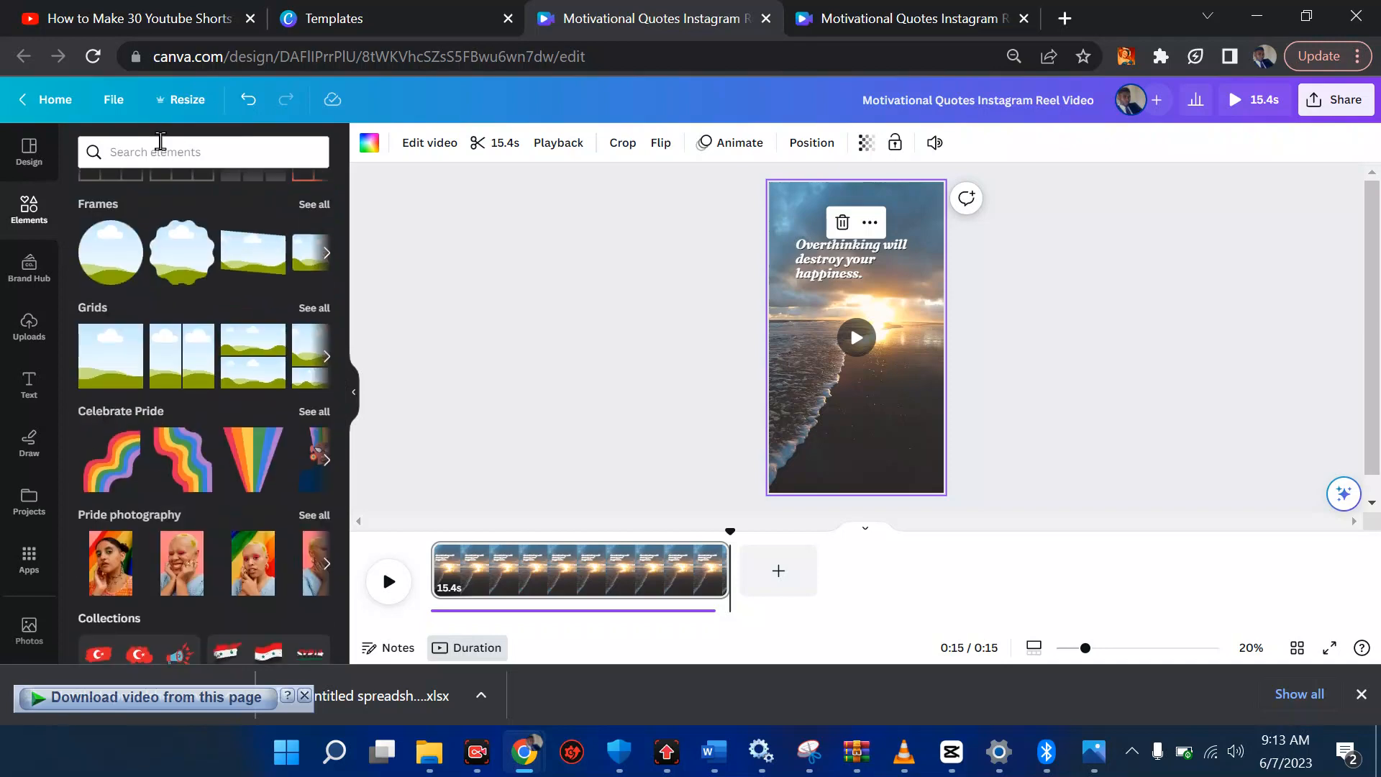
pyautogui.click(161, 141)
pyautogui.click(482, 266)
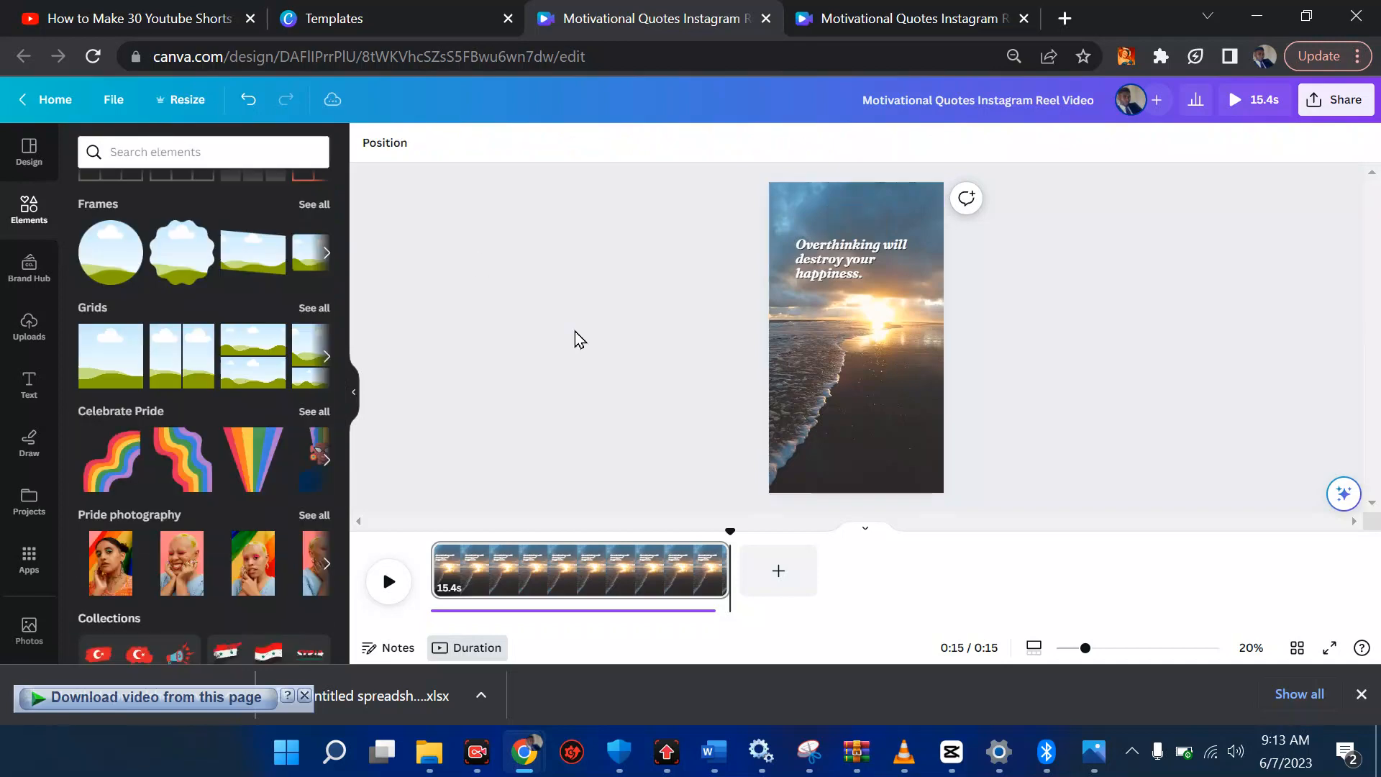
pyautogui.scroll(5, 144, 309)
pyautogui.scroll(2, 144, 310)
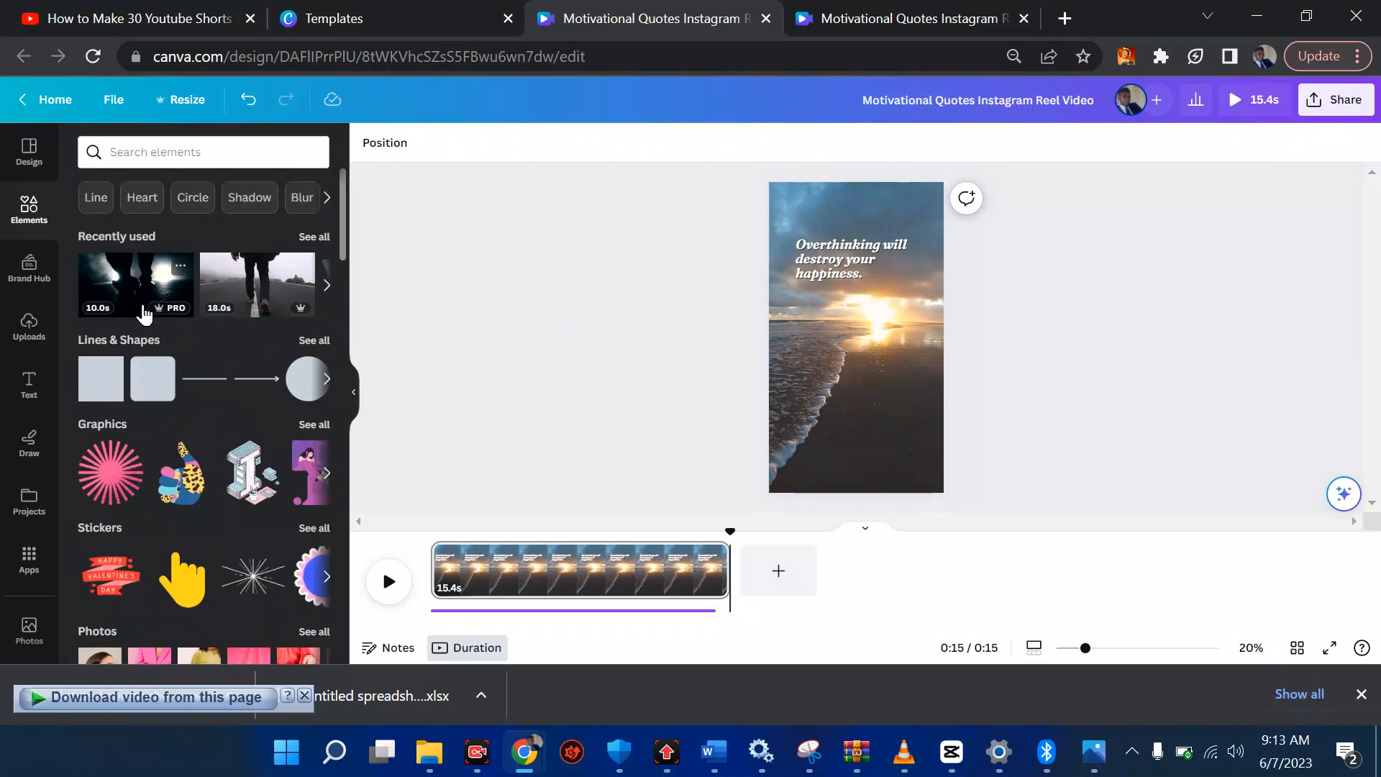
# Search the elements library for "walking man" and show only the video results
pyautogui.click(145, 148)
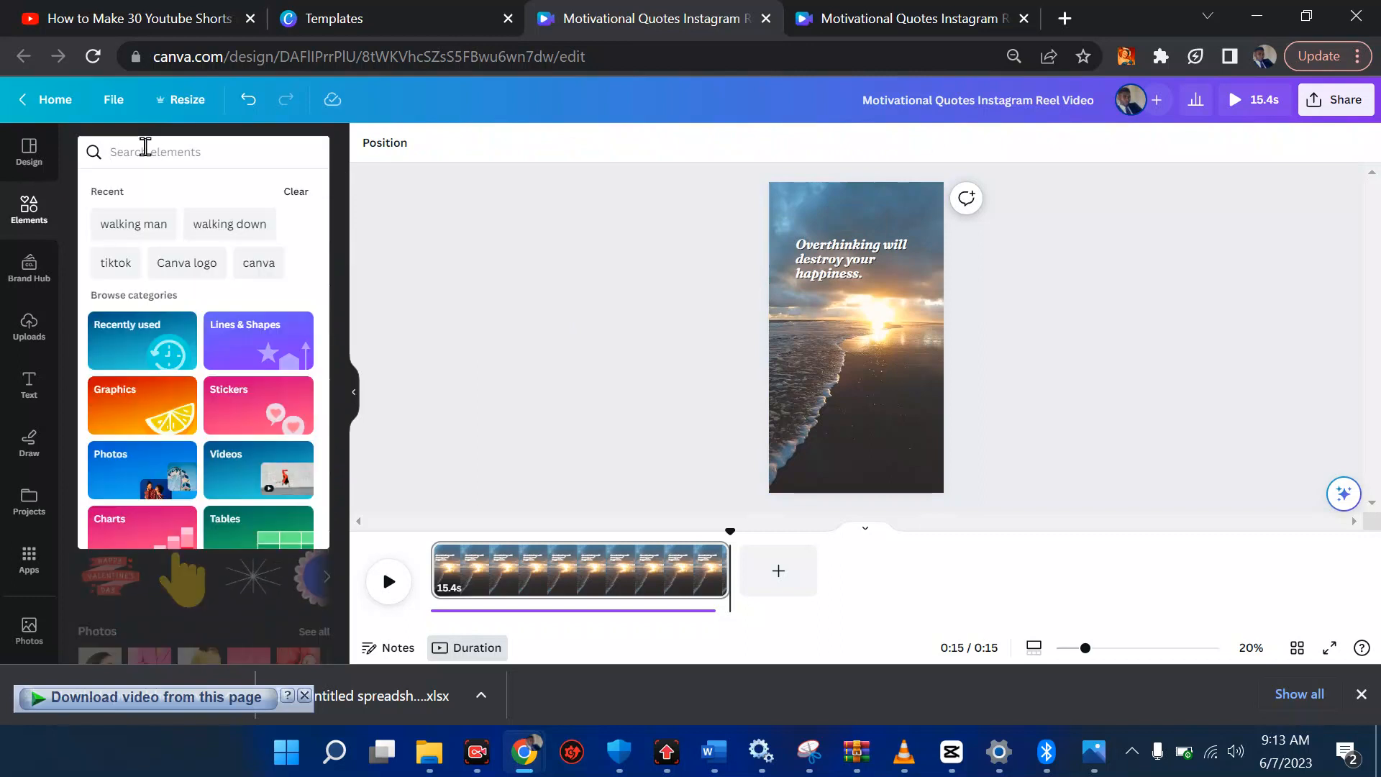
pyautogui.write('w')
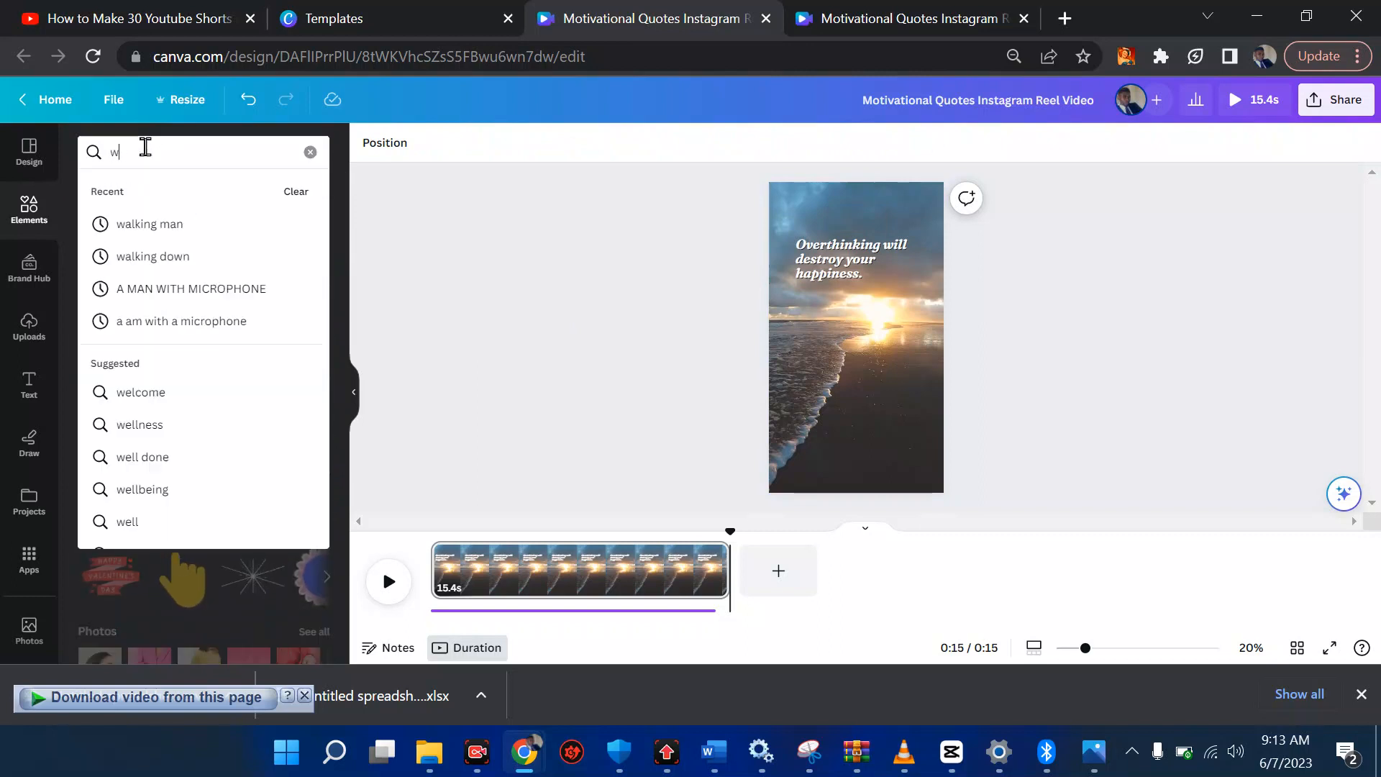
pyautogui.write('alking ma')
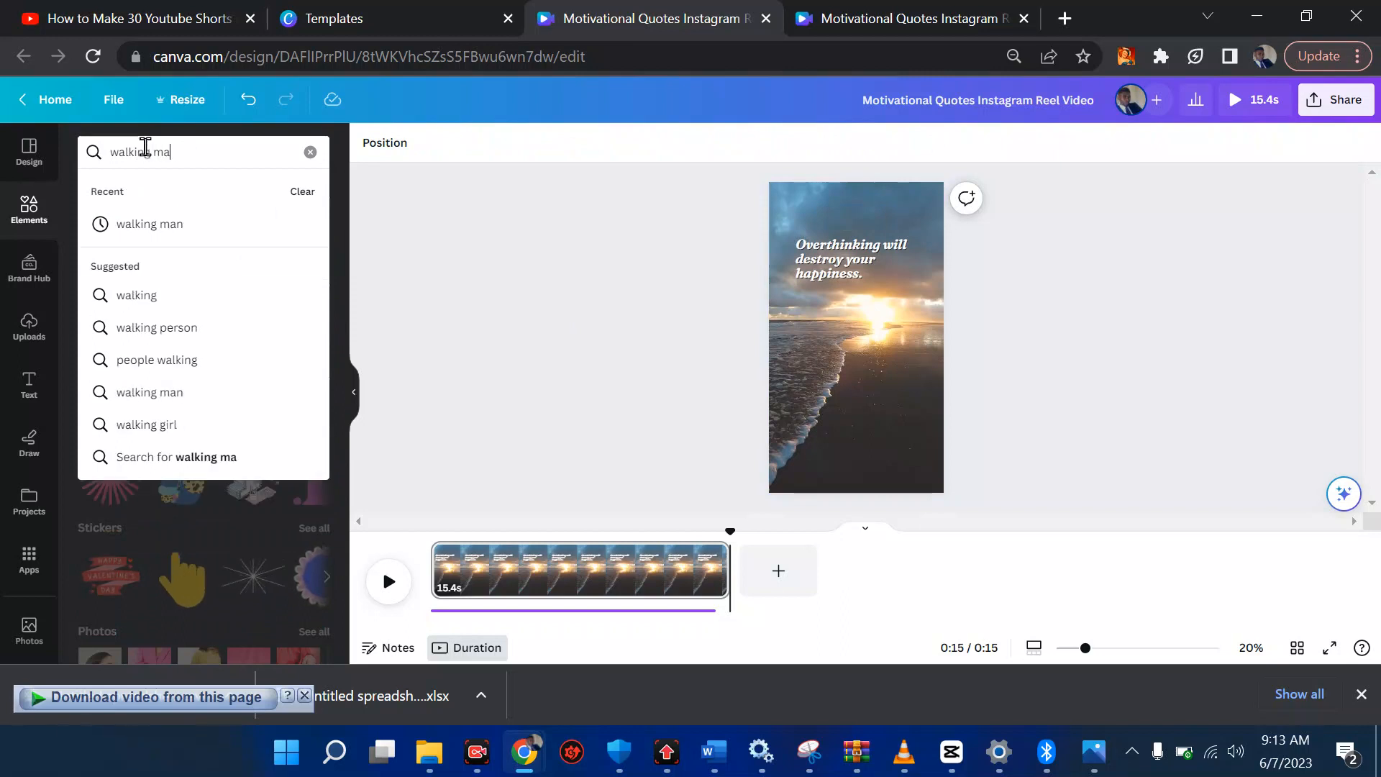
pyautogui.write('n')
pyautogui.press('Return')
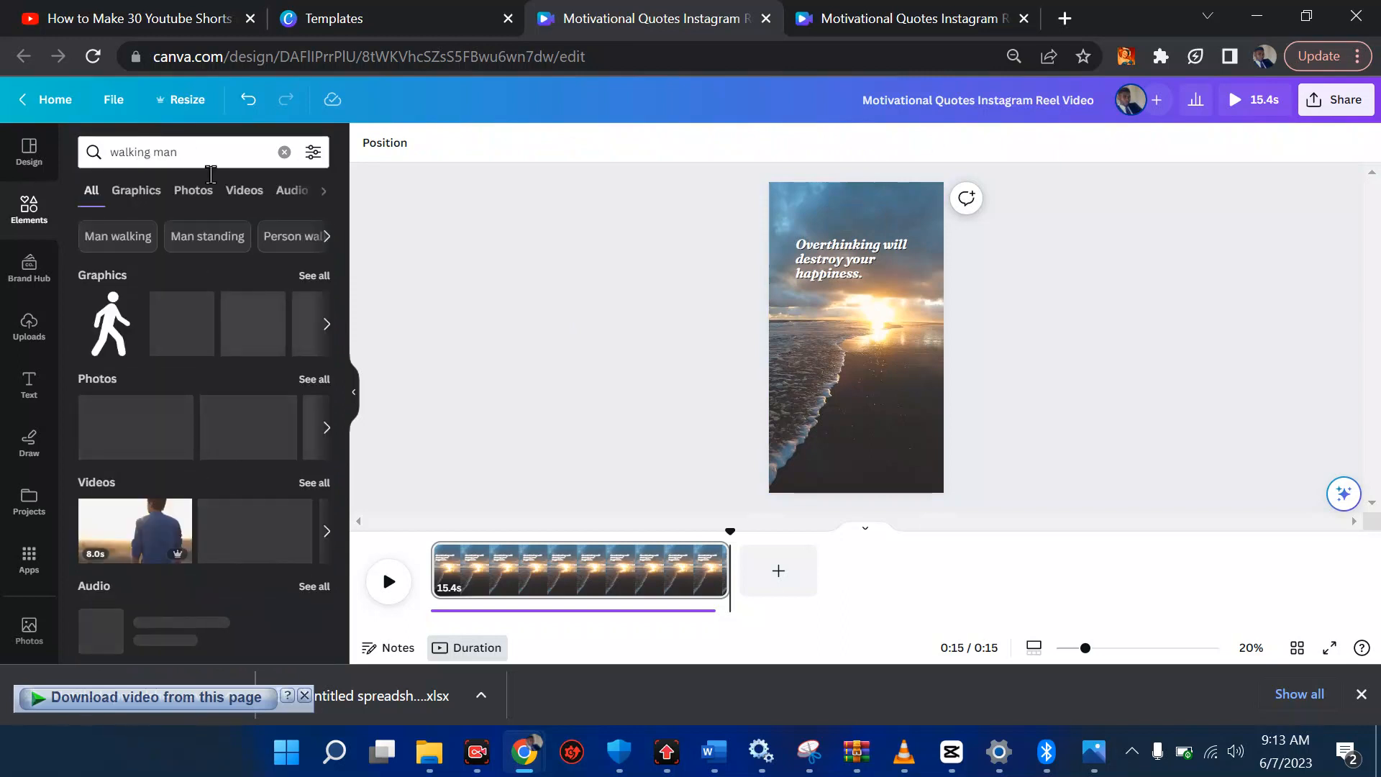
pyautogui.click(250, 194)
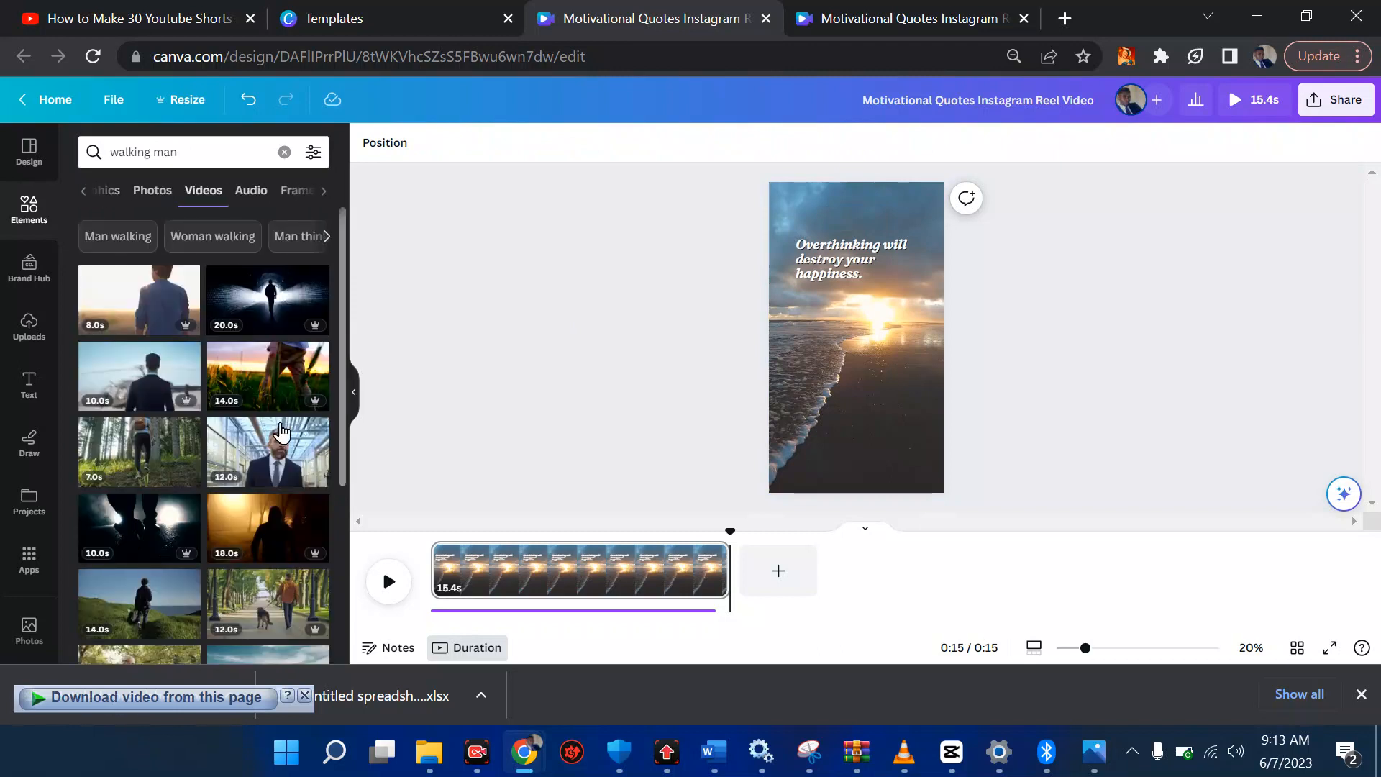
# Find the dark 9-second clip of walking legs among the video results and add it to the quote page
pyautogui.scroll(-3, 281, 432)
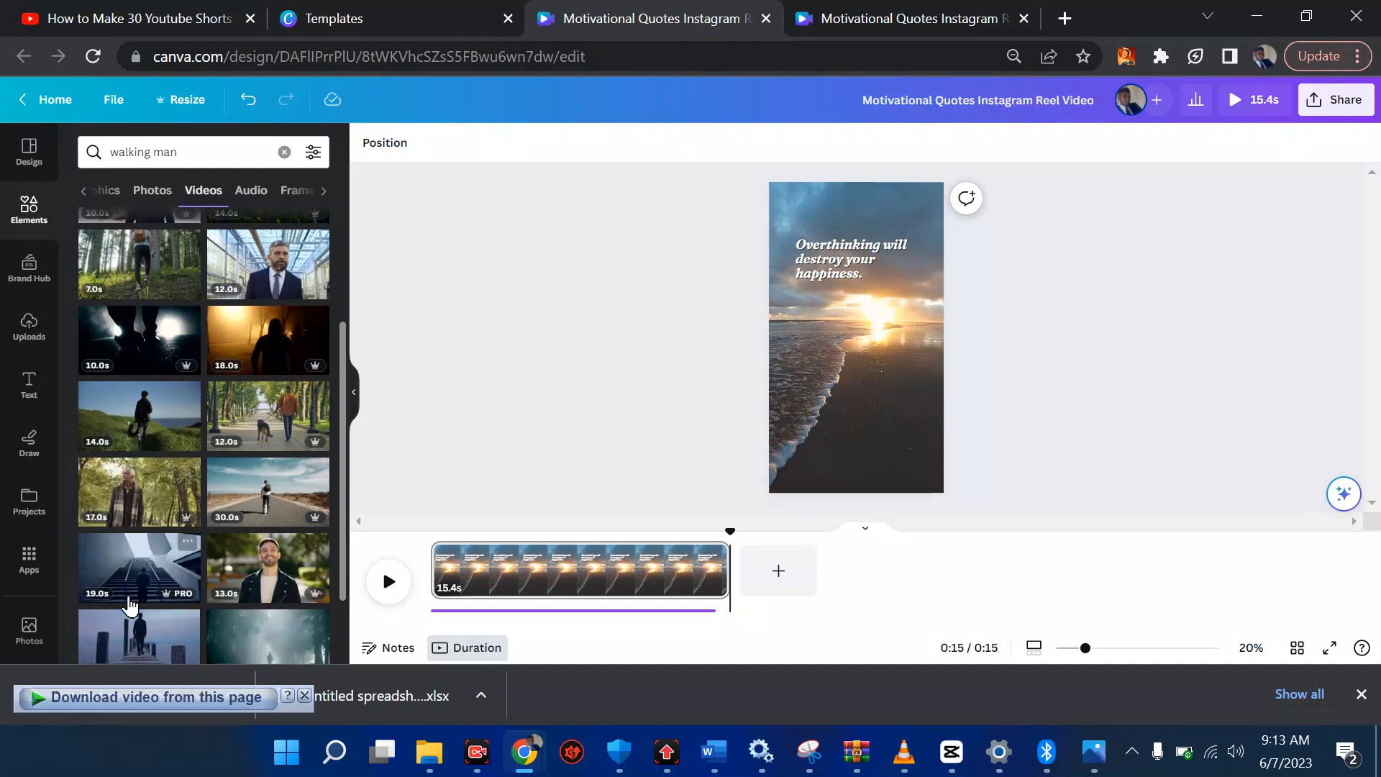
pyautogui.scroll(-2, 129, 606)
pyautogui.scroll(-2, 129, 606)
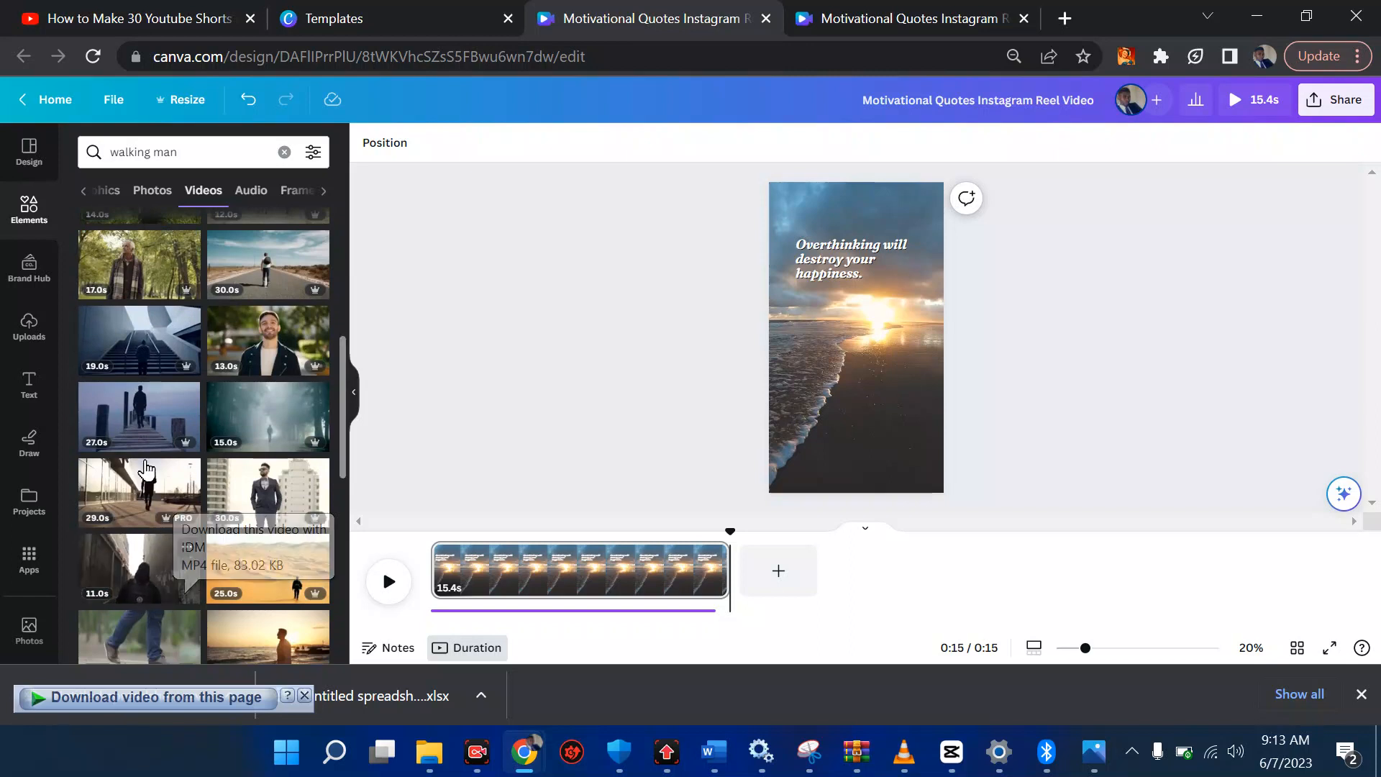
pyautogui.scroll(-3, 144, 468)
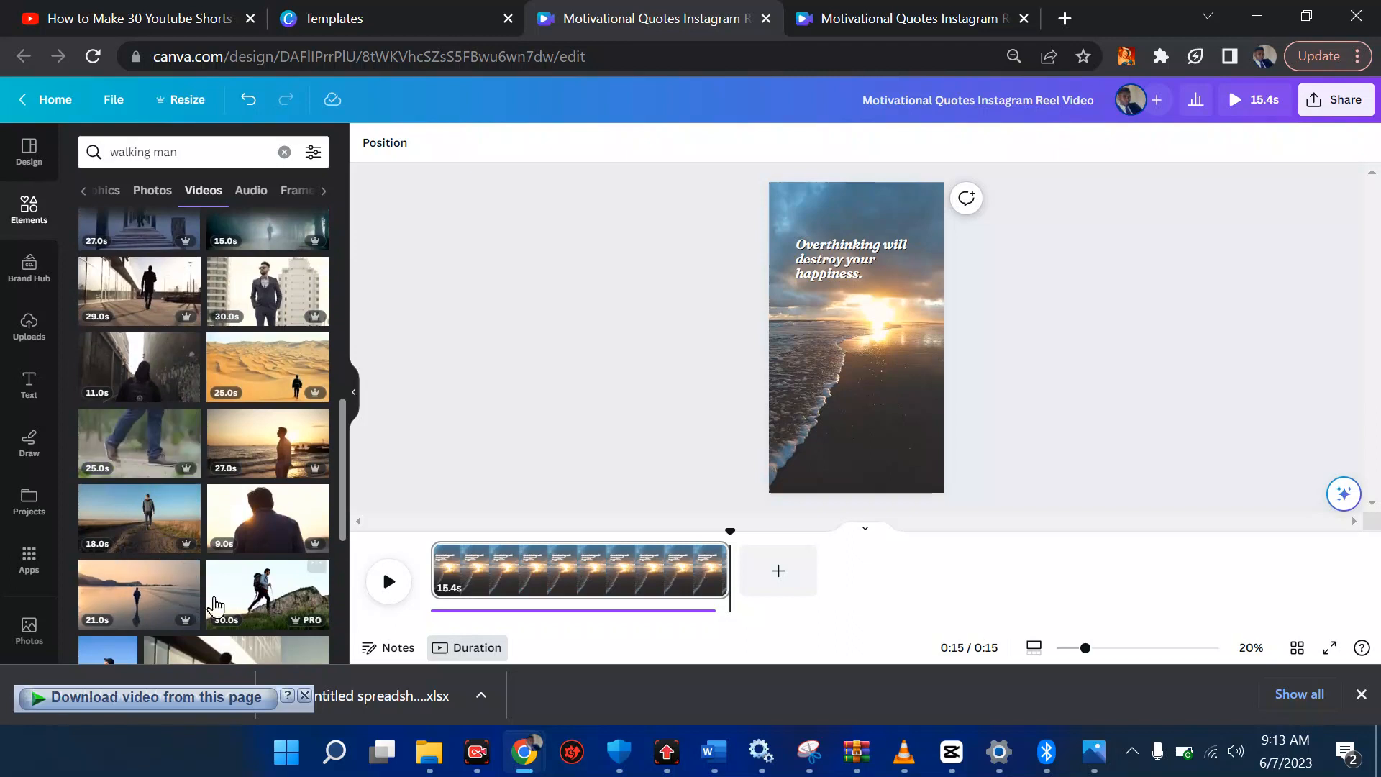
pyautogui.scroll(-3, 187, 605)
pyautogui.scroll(-2, 215, 607)
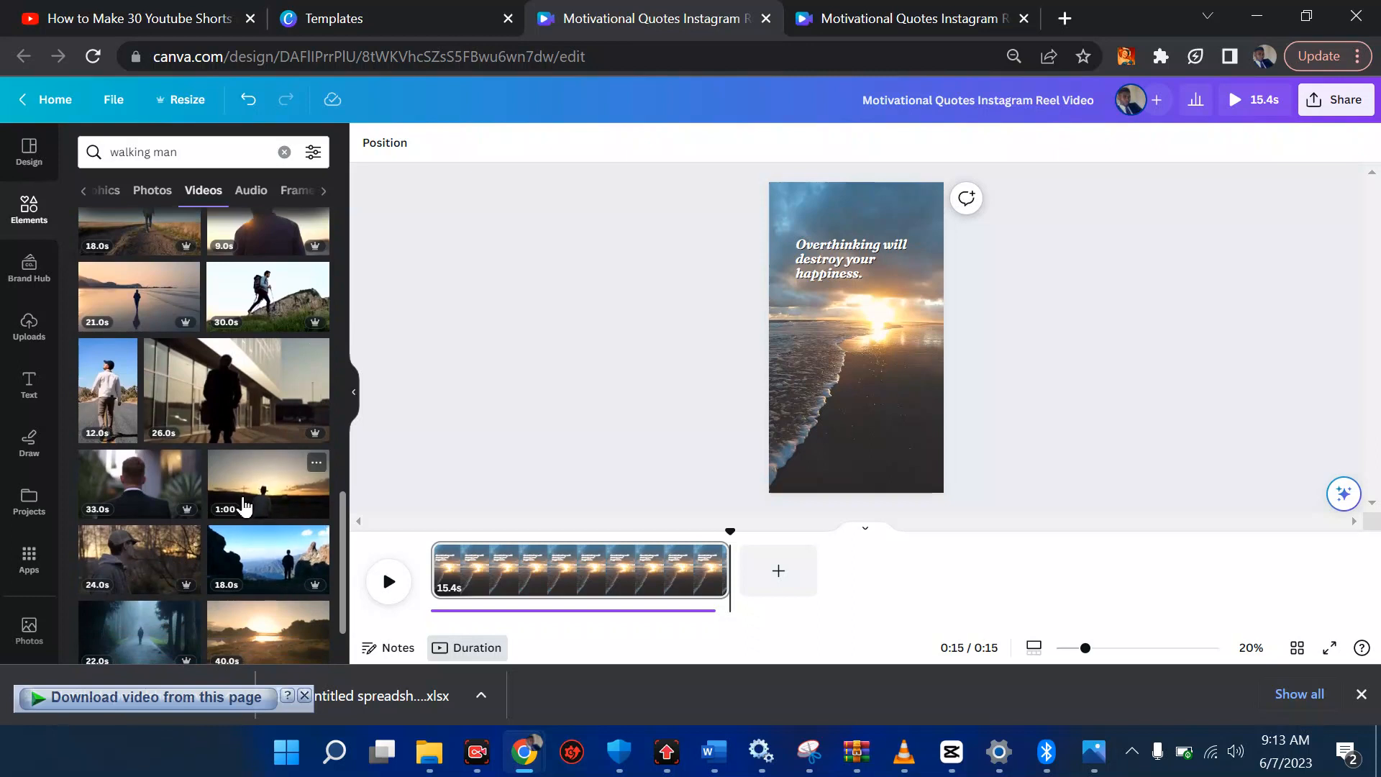
pyautogui.scroll(-2, 242, 507)
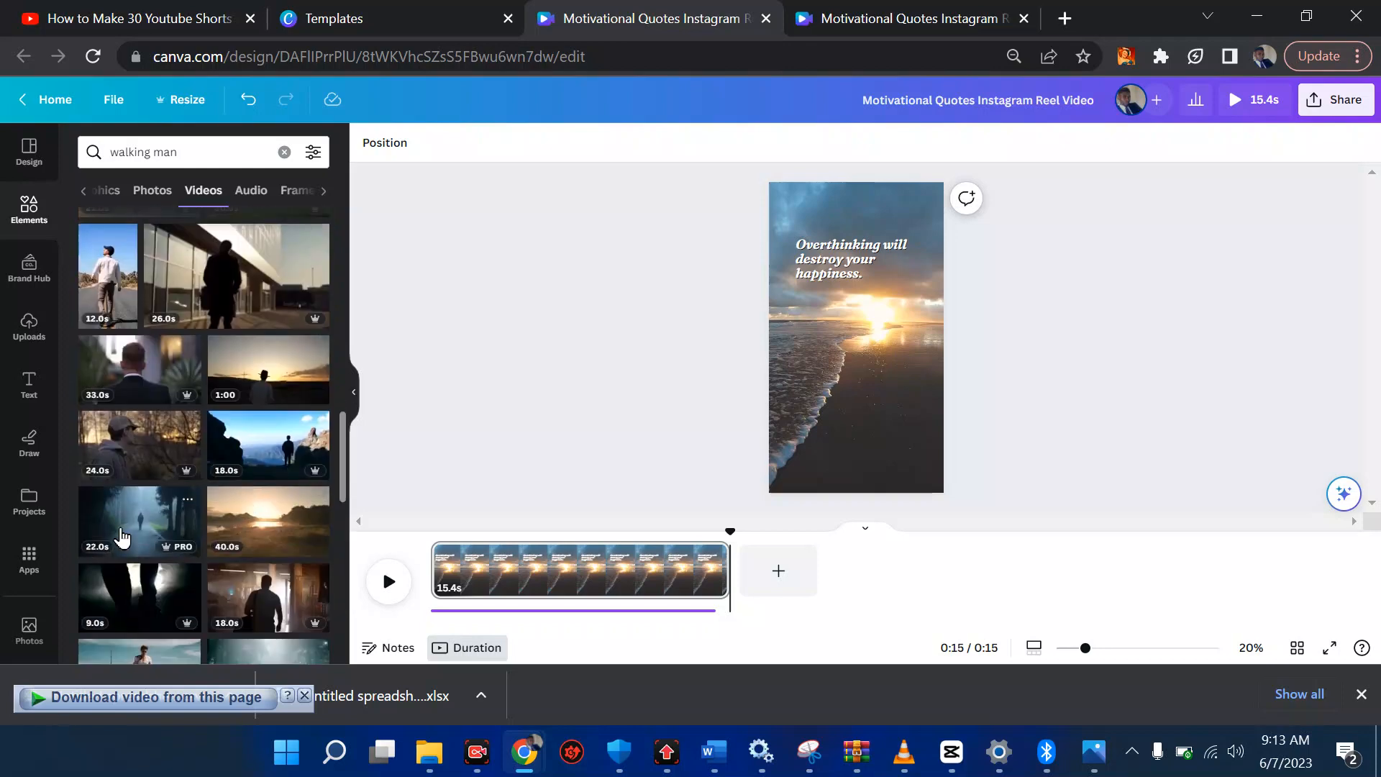
pyautogui.scroll(-1, 123, 536)
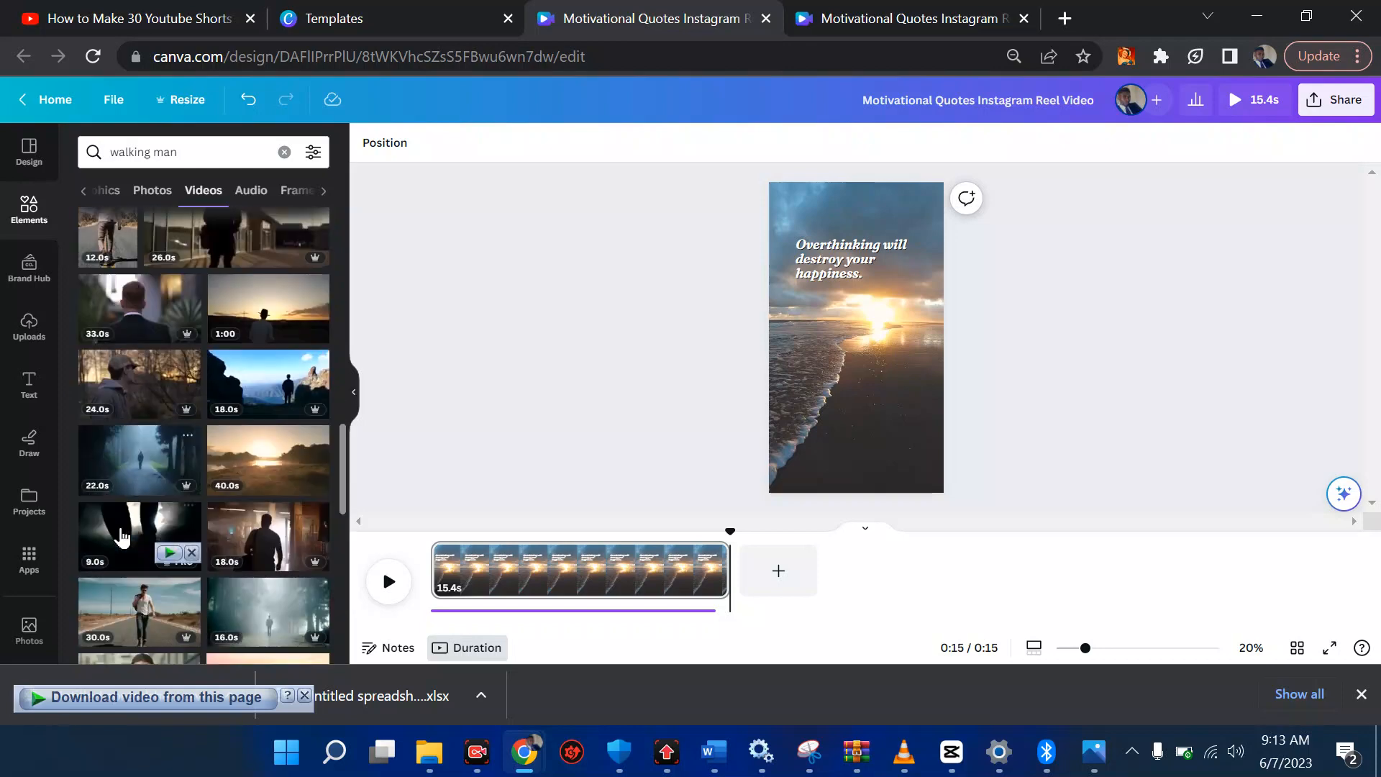
pyautogui.click(157, 541)
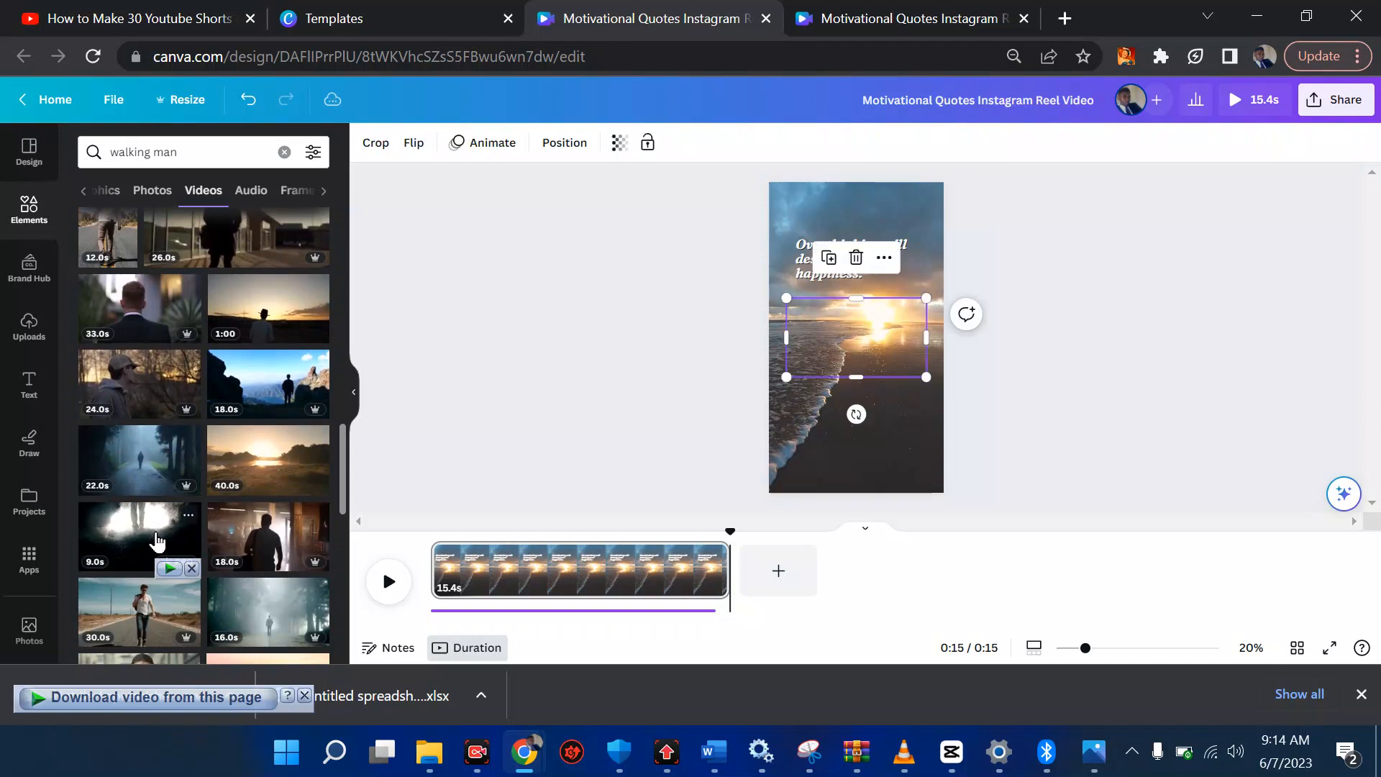
# Detach the beach video from the page background and delete it
pyautogui.click(912, 430)
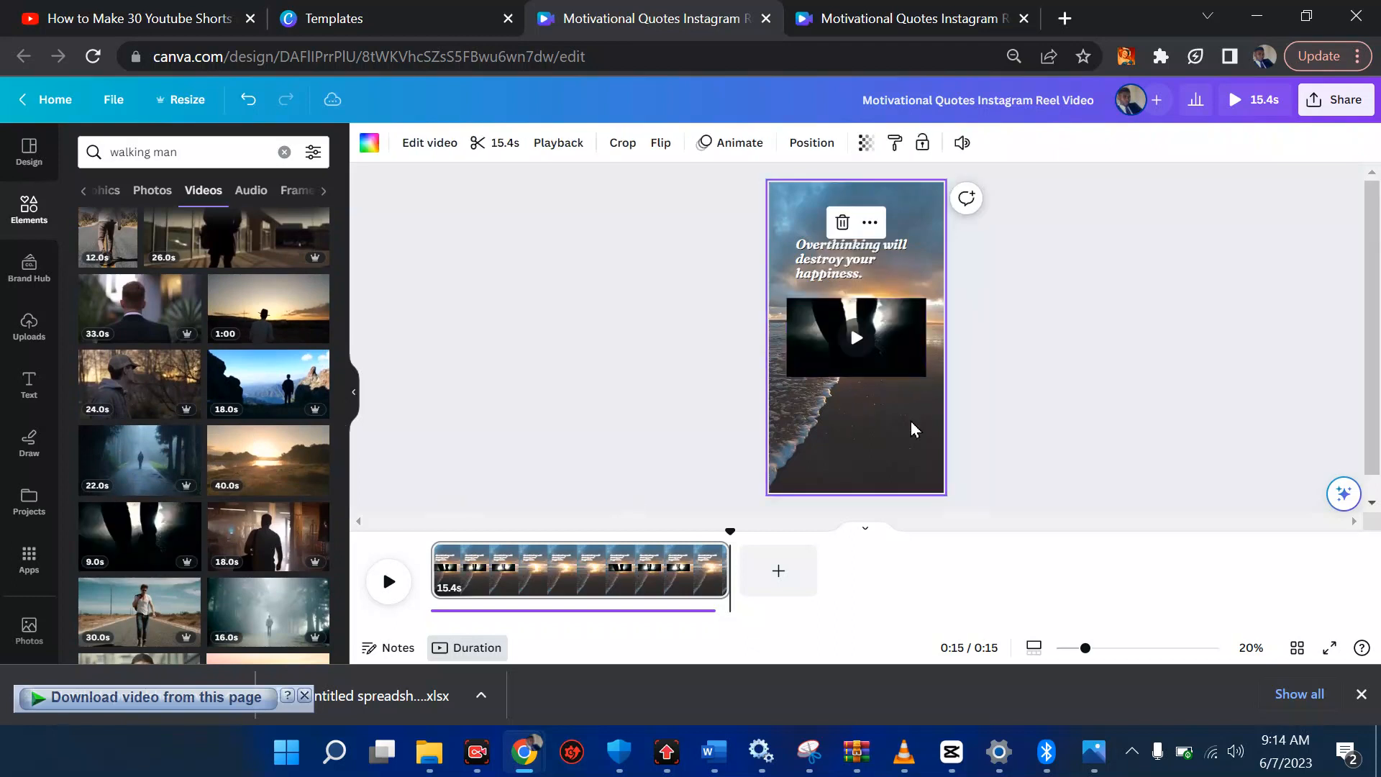
pyautogui.rightClick(913, 429)
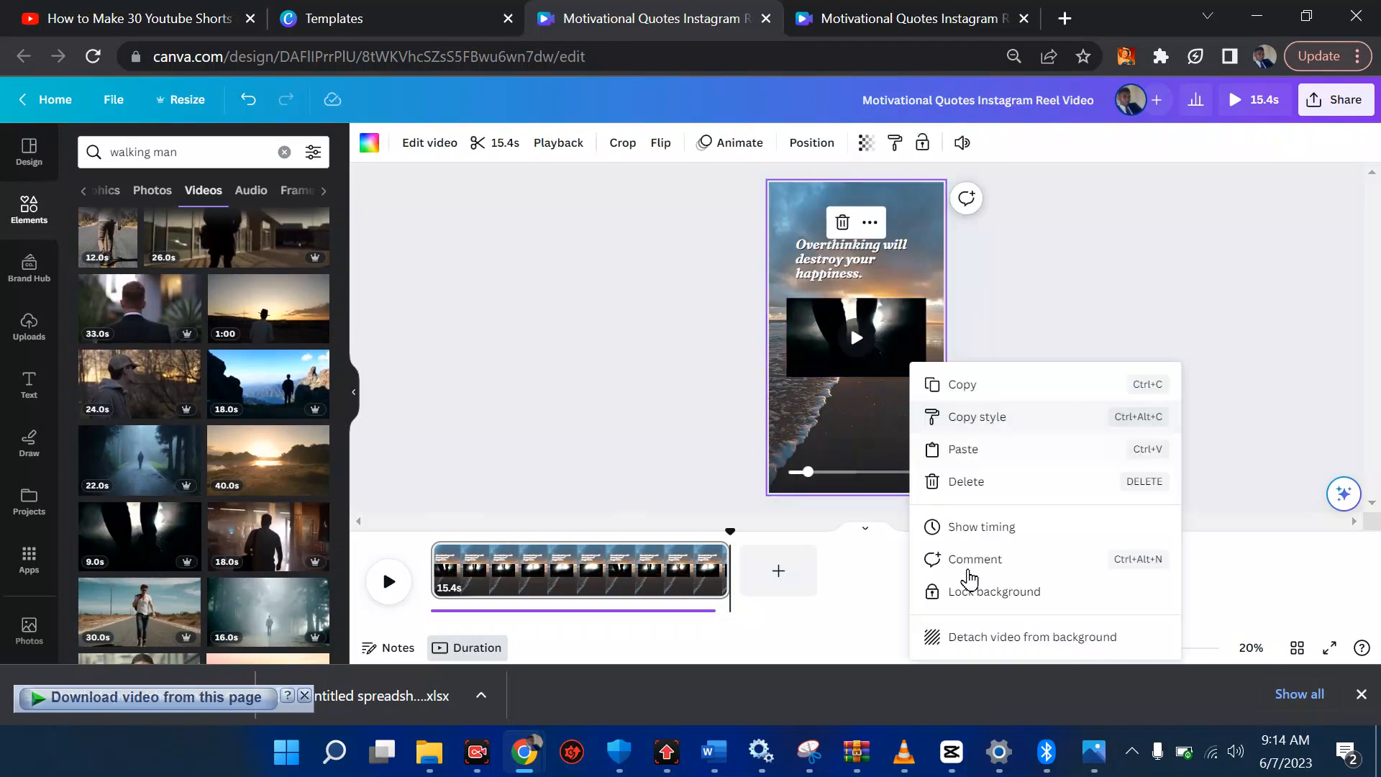
pyautogui.click(981, 638)
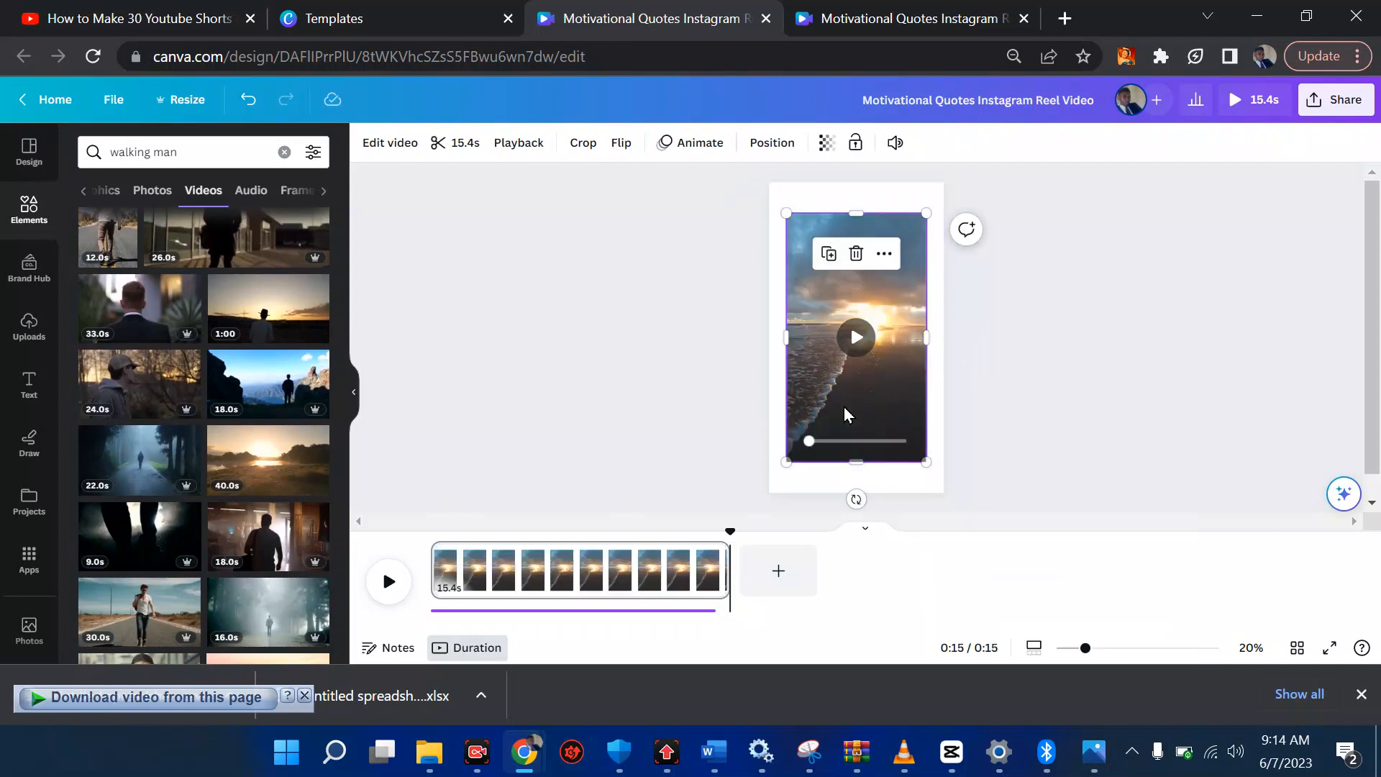
pyautogui.press('Delete')
# Set the walking-legs video as the page background
pyautogui.click(837, 347)
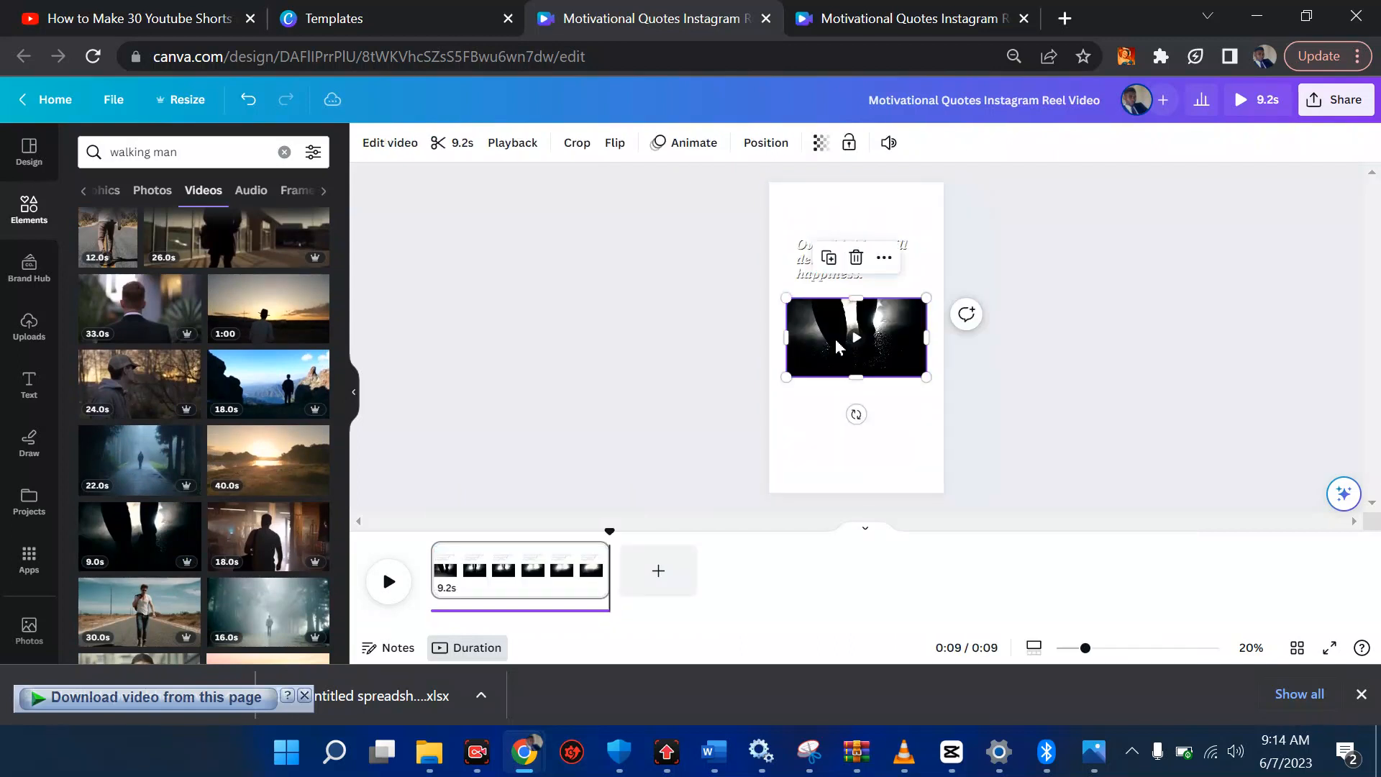
pyautogui.rightClick(836, 347)
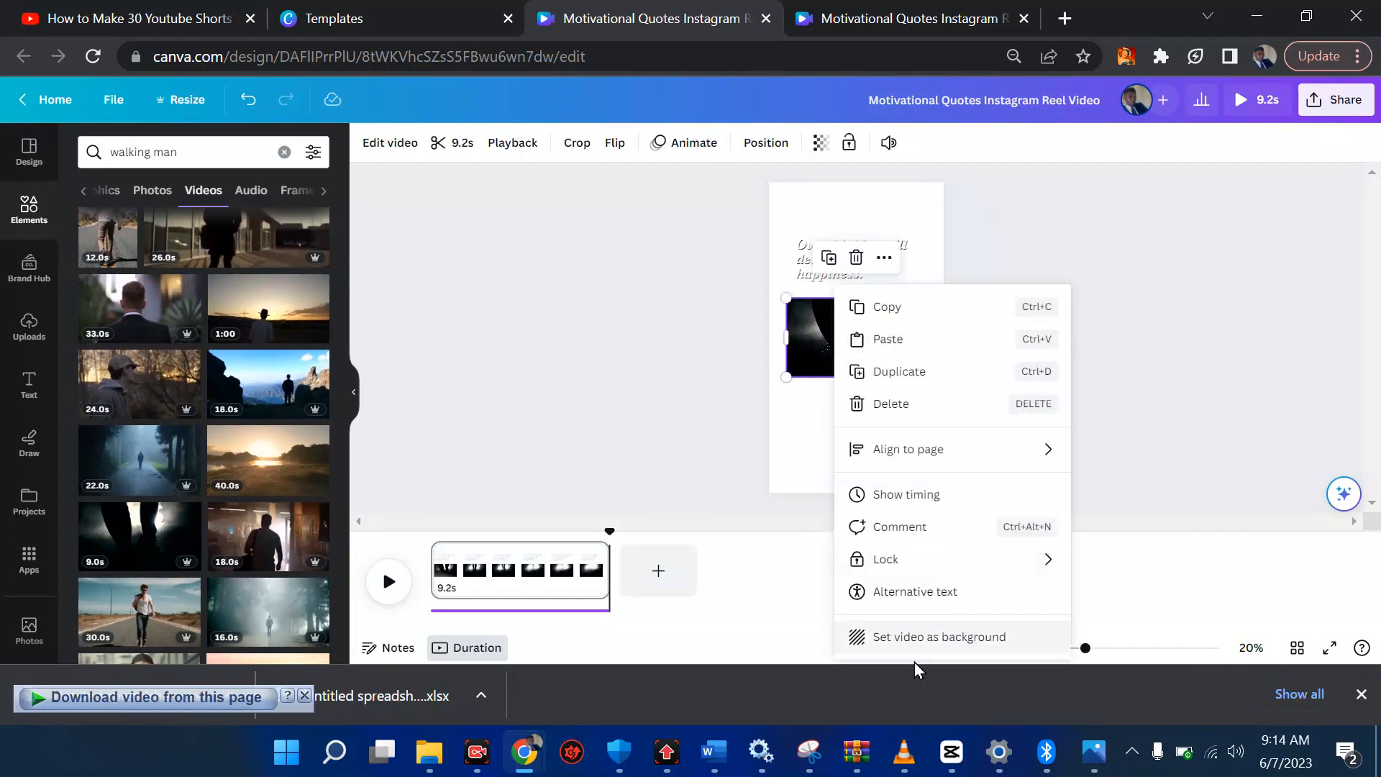
pyautogui.click(916, 638)
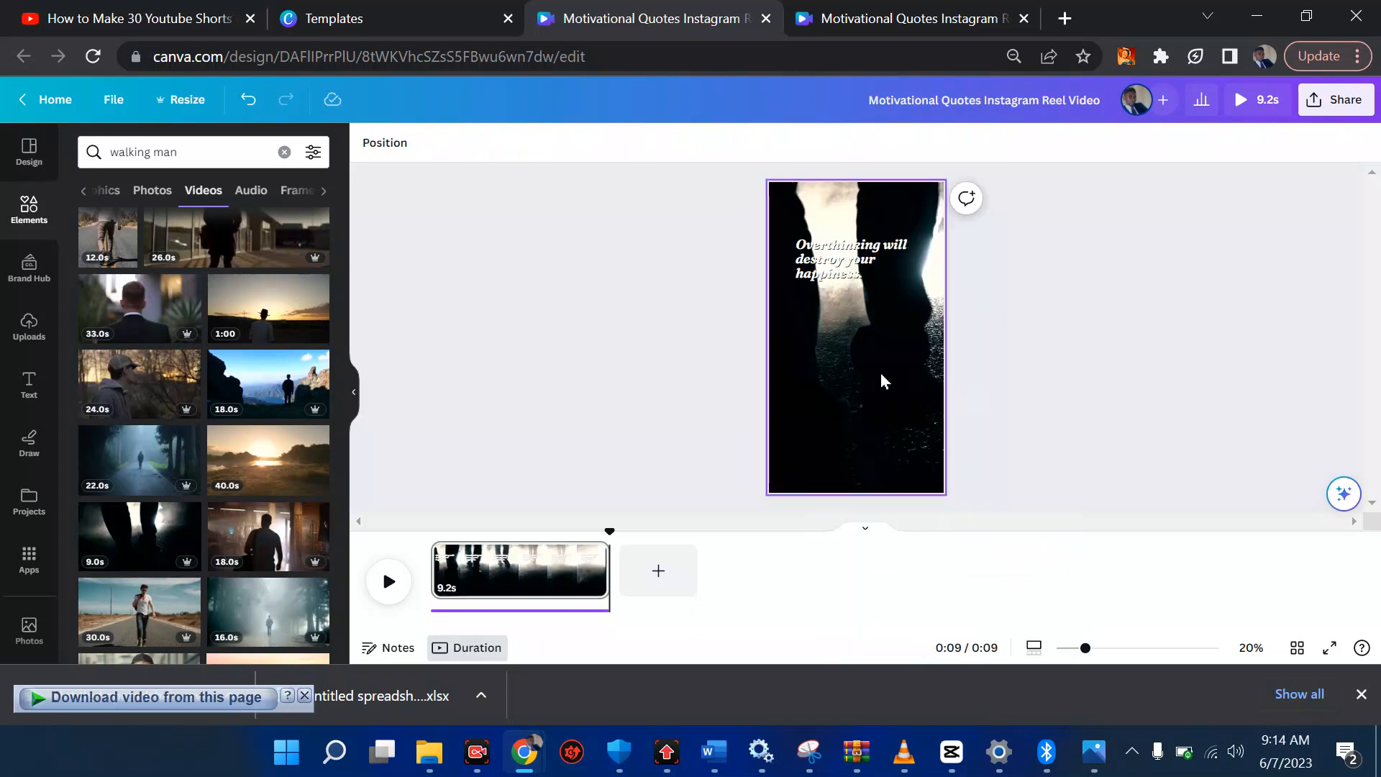
# Preview the page with its walking-legs background and inspect the quote text over it
pyautogui.click(390, 589)
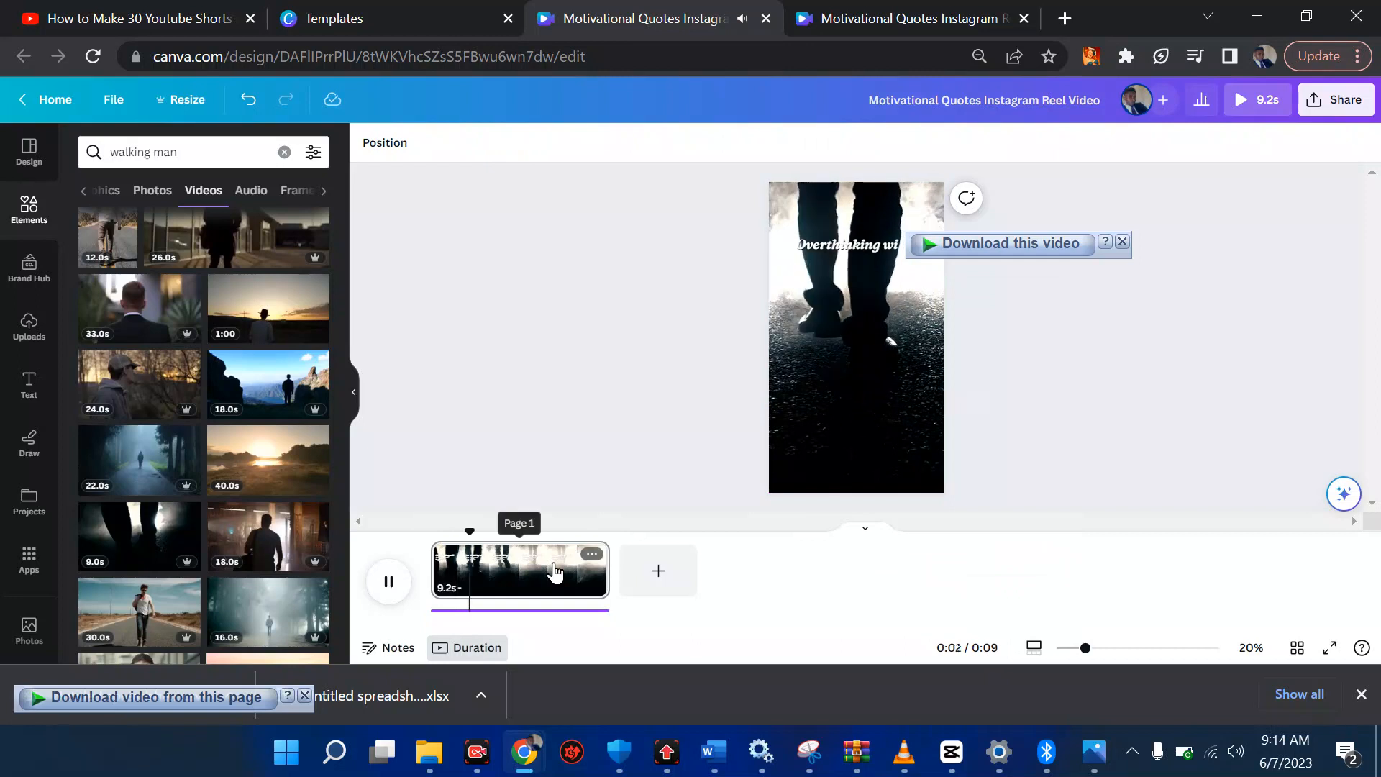
pyautogui.click(386, 583)
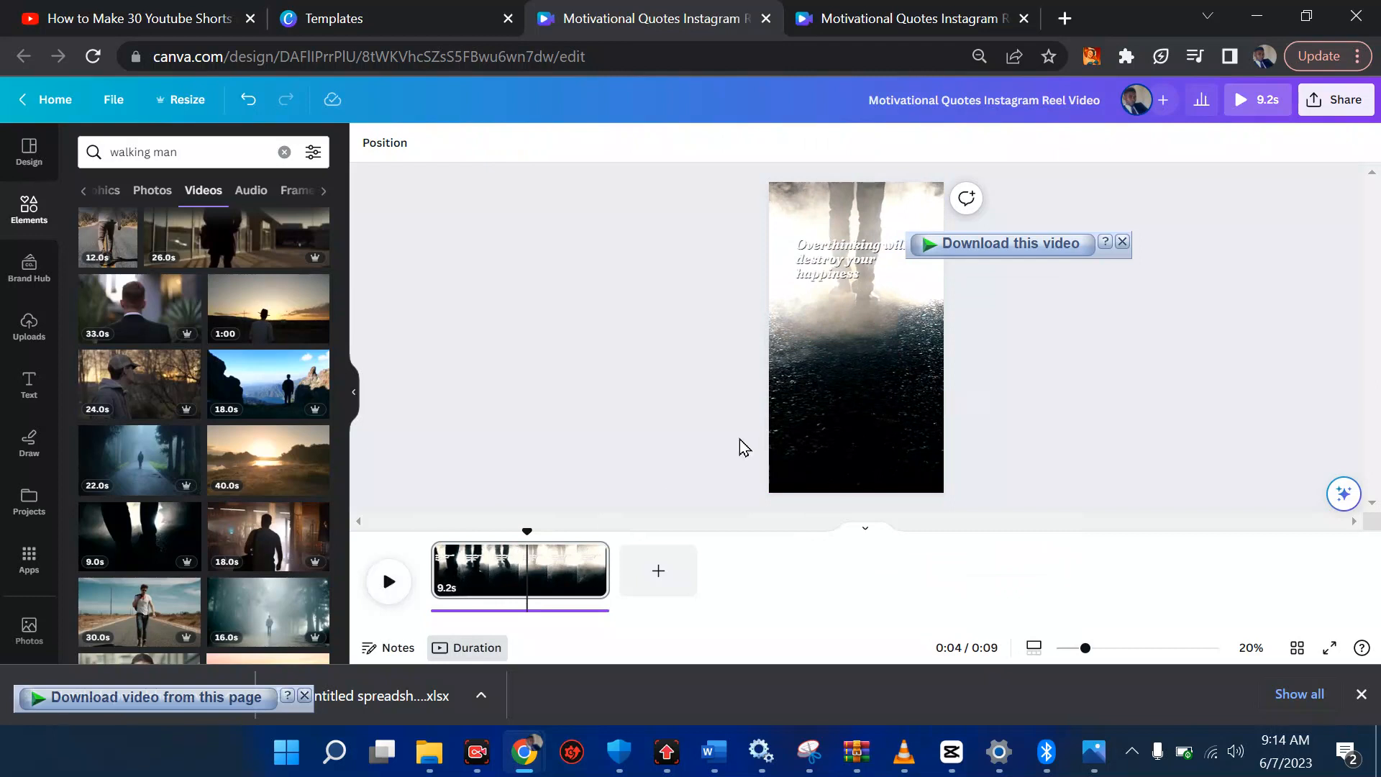
pyautogui.click(847, 272)
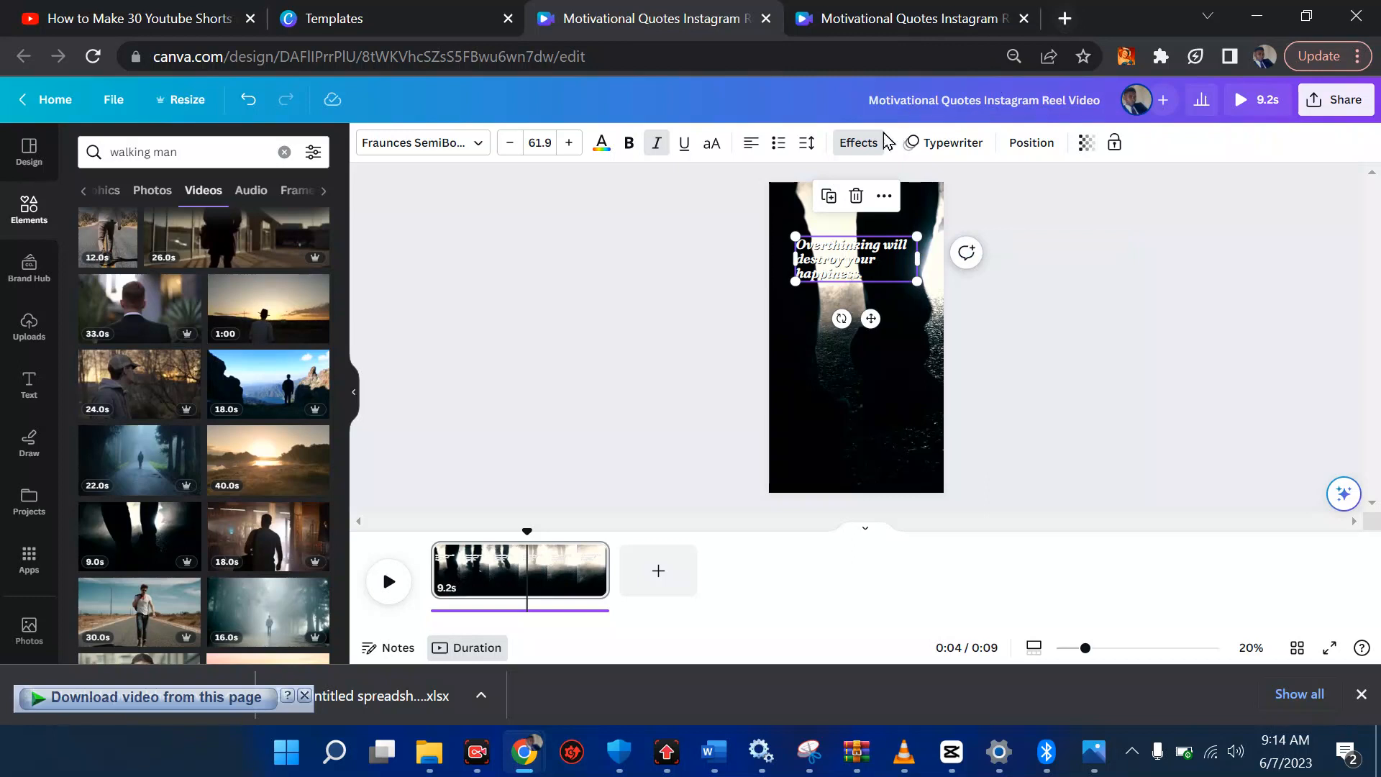
pyautogui.doubleClick(836, 262)
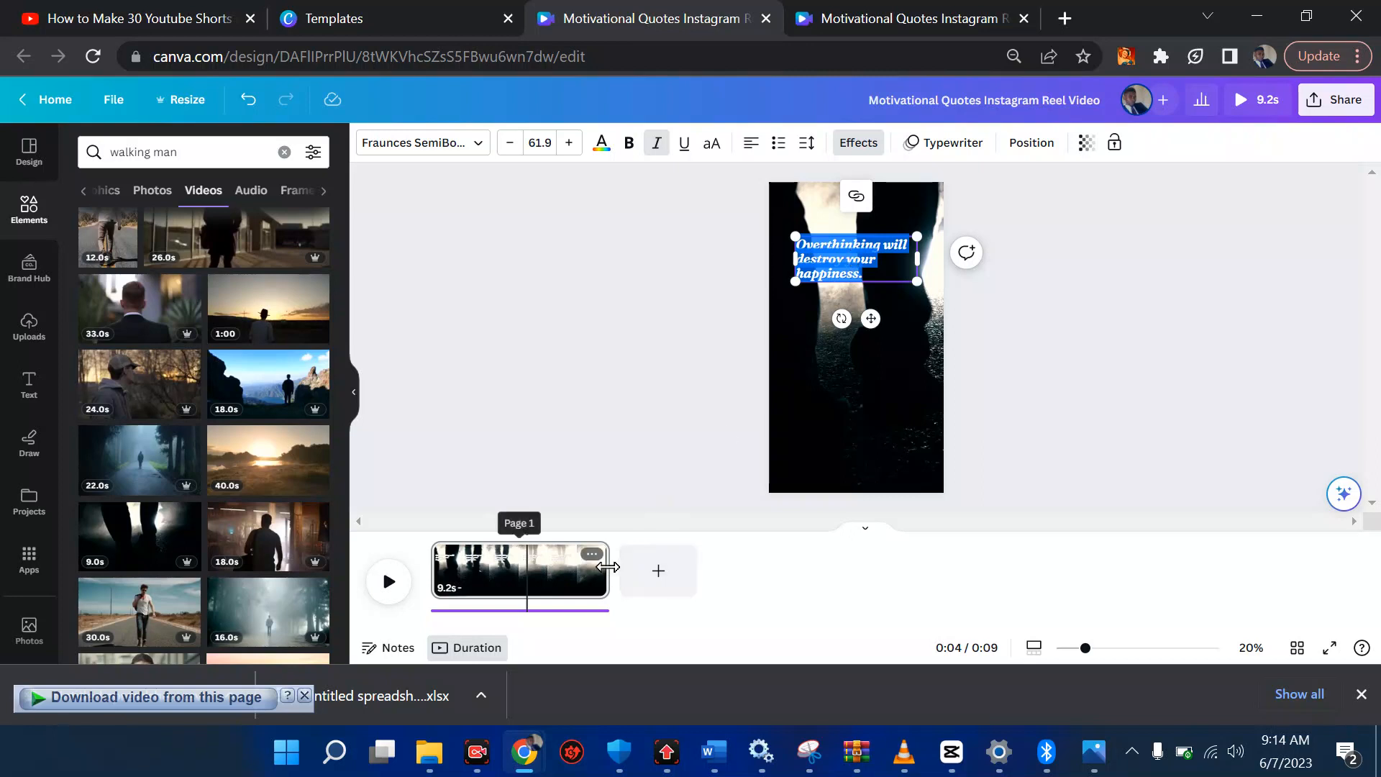
# Try to extend the page's duration on the timeline beyond the length of the walking-legs clip
pyautogui.moveTo(608, 567); pyautogui.dragTo(817, 573)
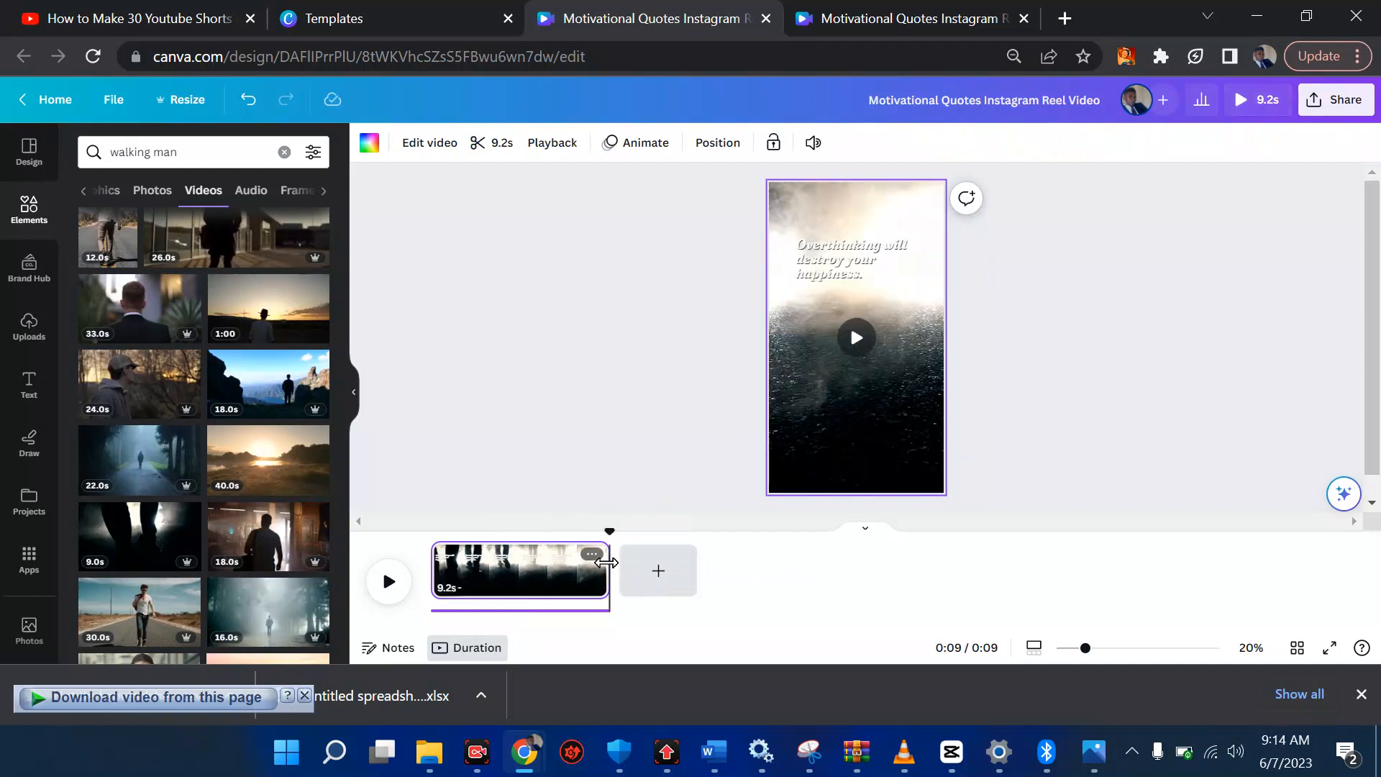
pyautogui.moveTo(607, 562); pyautogui.dragTo(696, 572)
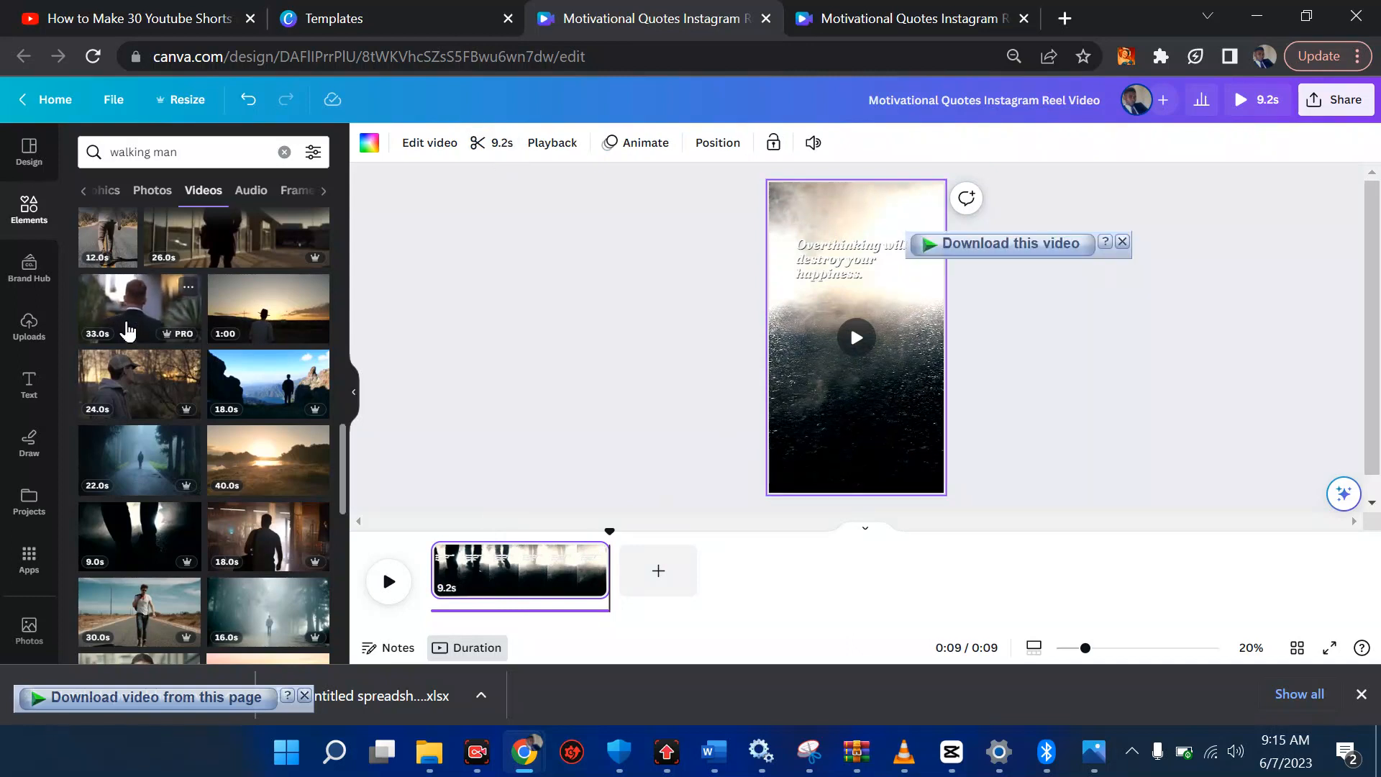
# Add the 33-second clip of the suited man seen from behind, then detach the walking-legs background video and delete it
pyautogui.click(128, 332)
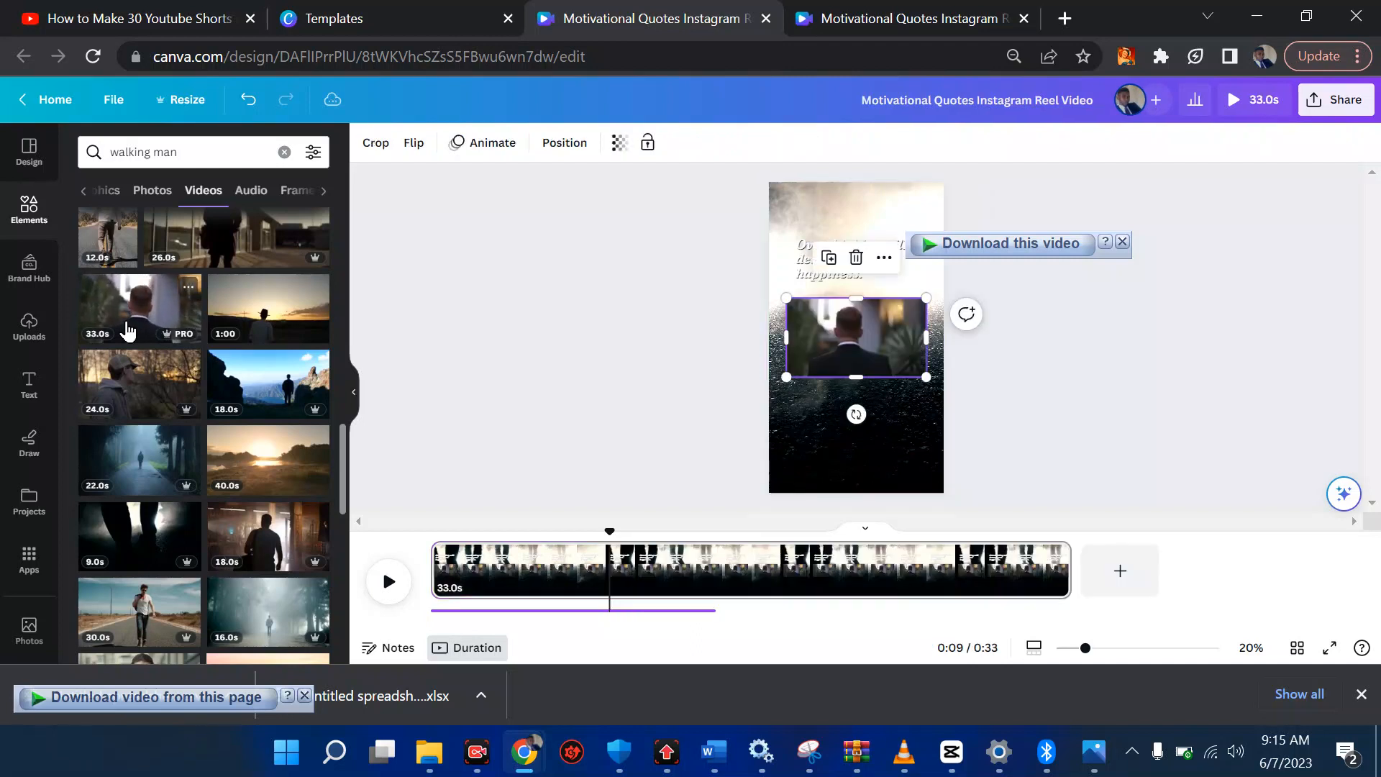
pyautogui.click(819, 466)
pyautogui.rightClick(819, 466)
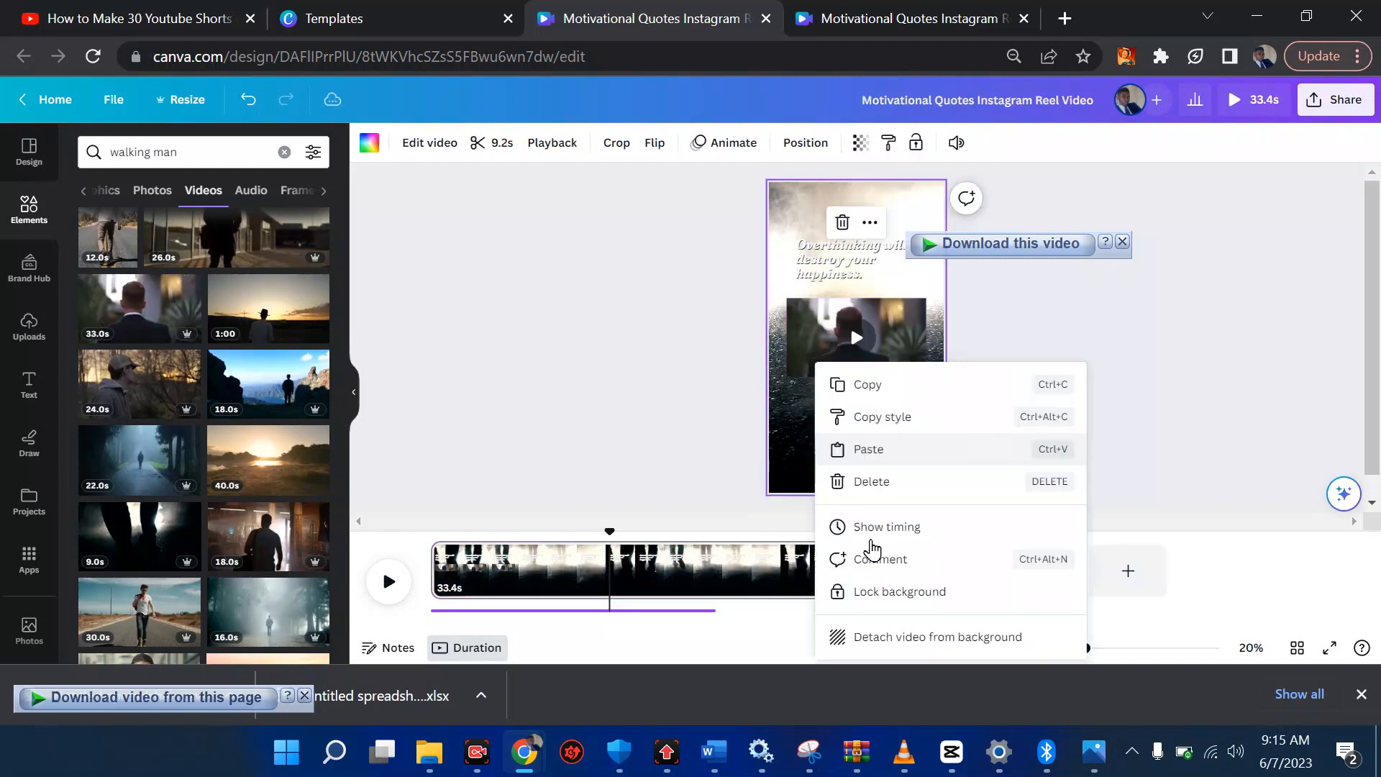
pyautogui.click(923, 648)
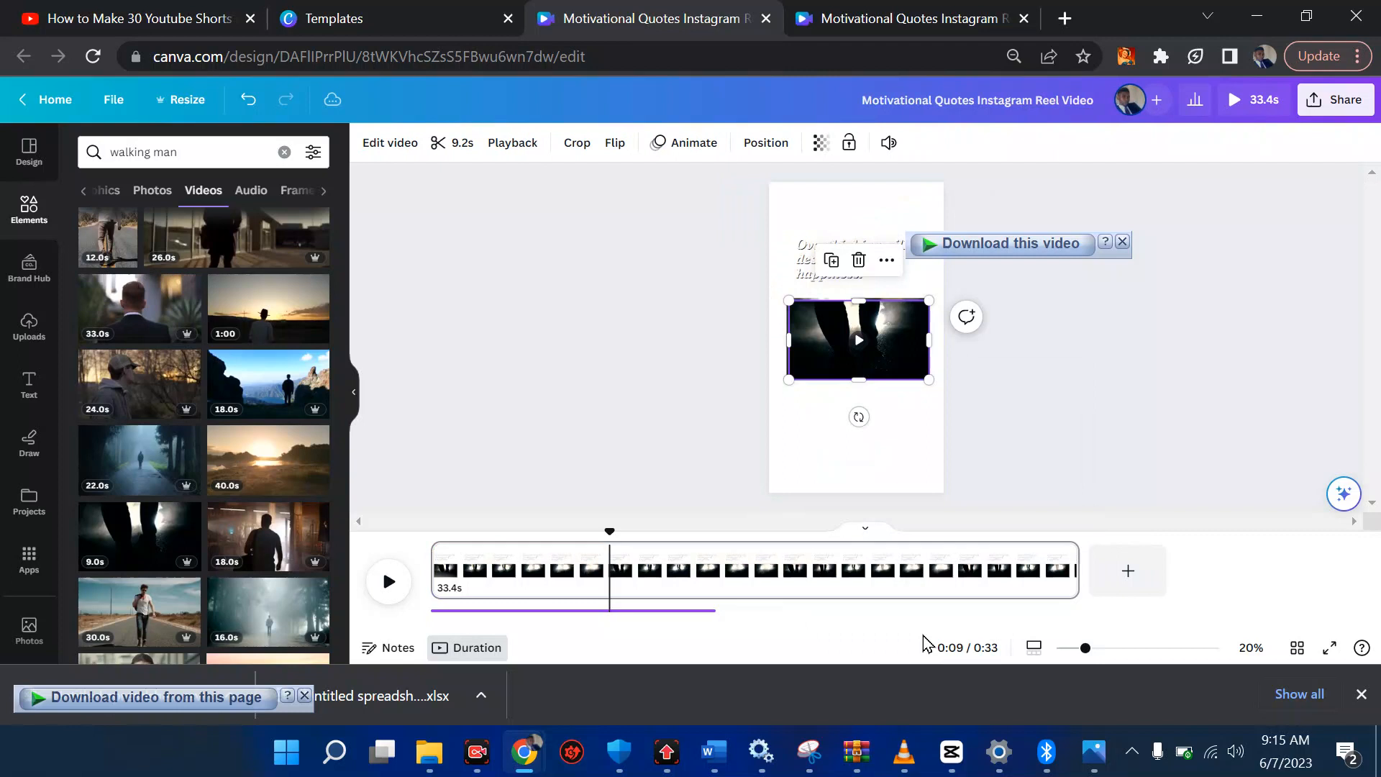
pyautogui.rightClick(843, 354)
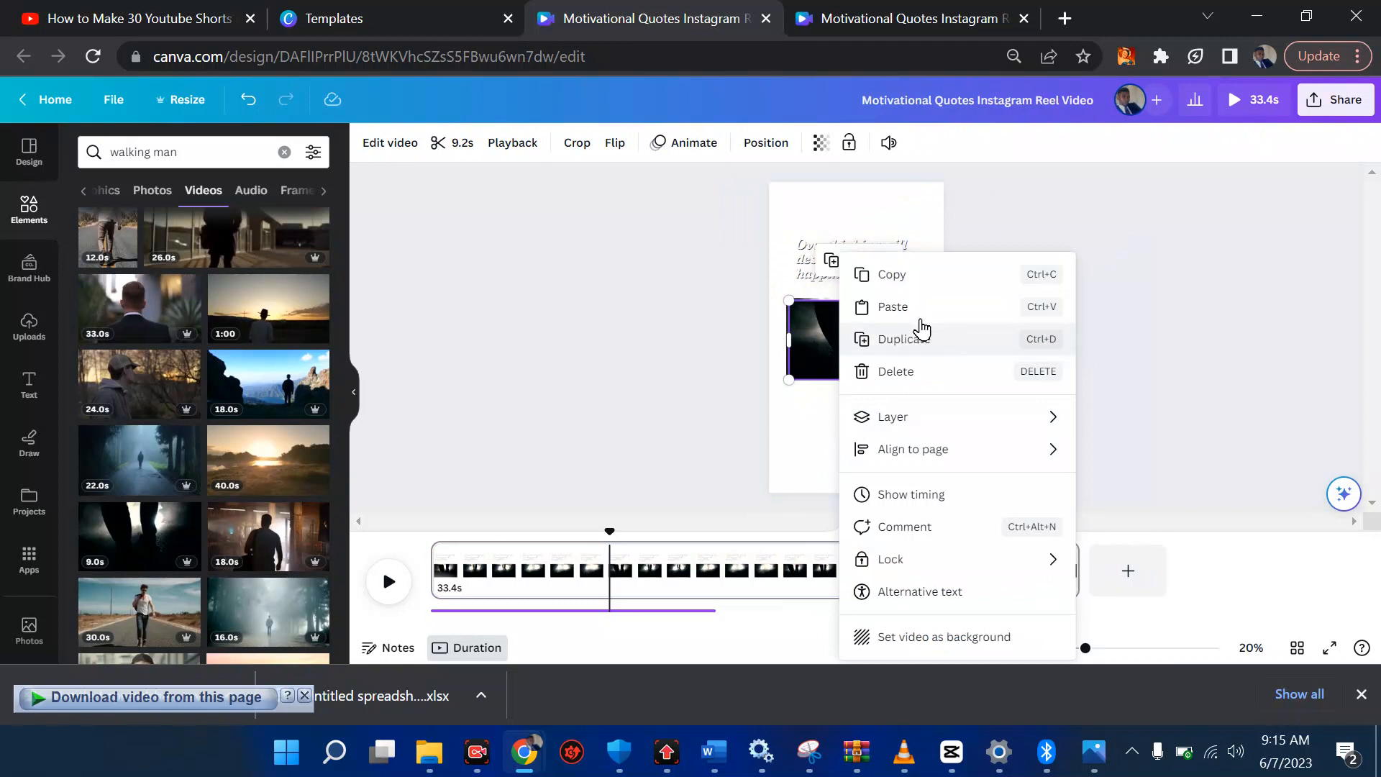
pyautogui.click(917, 373)
# Set the video of the suited man as the page background
pyautogui.click(866, 337)
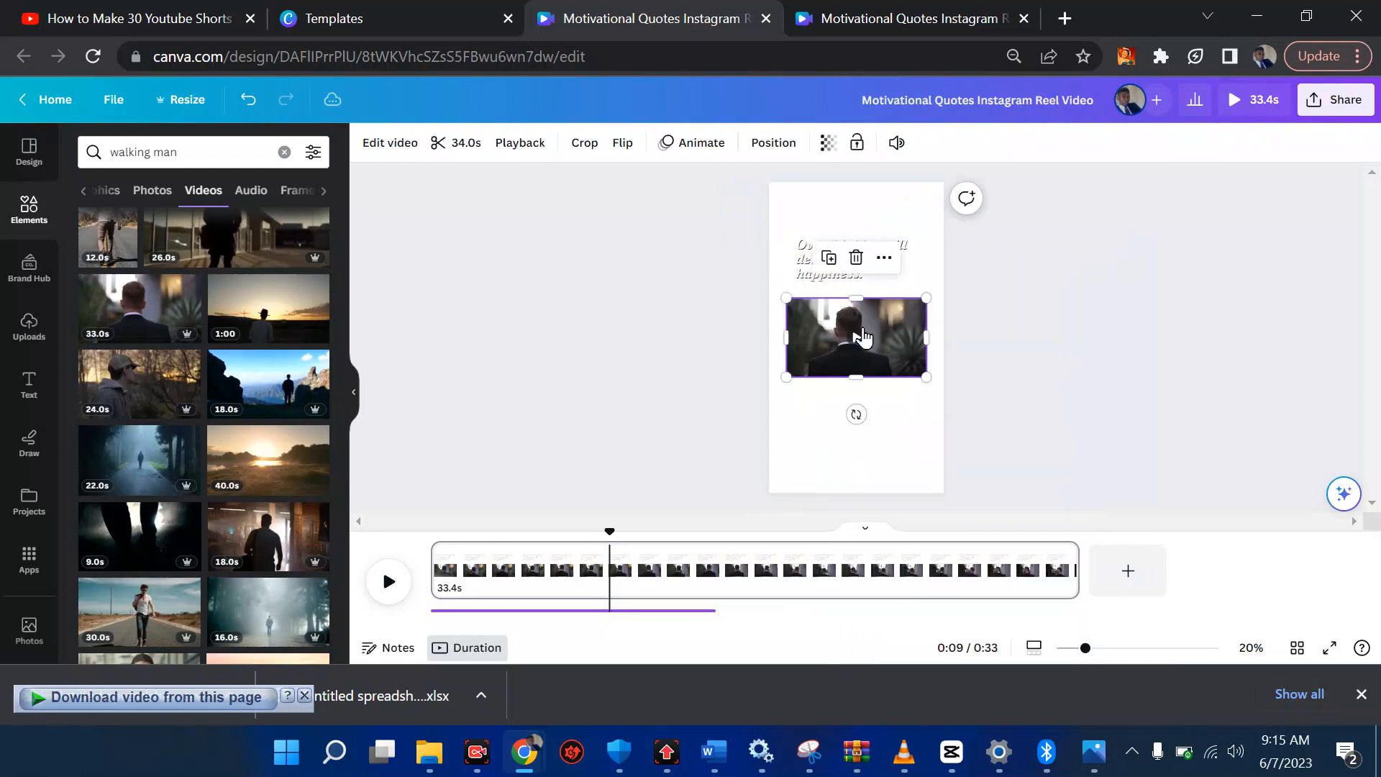
pyautogui.rightClick(864, 336)
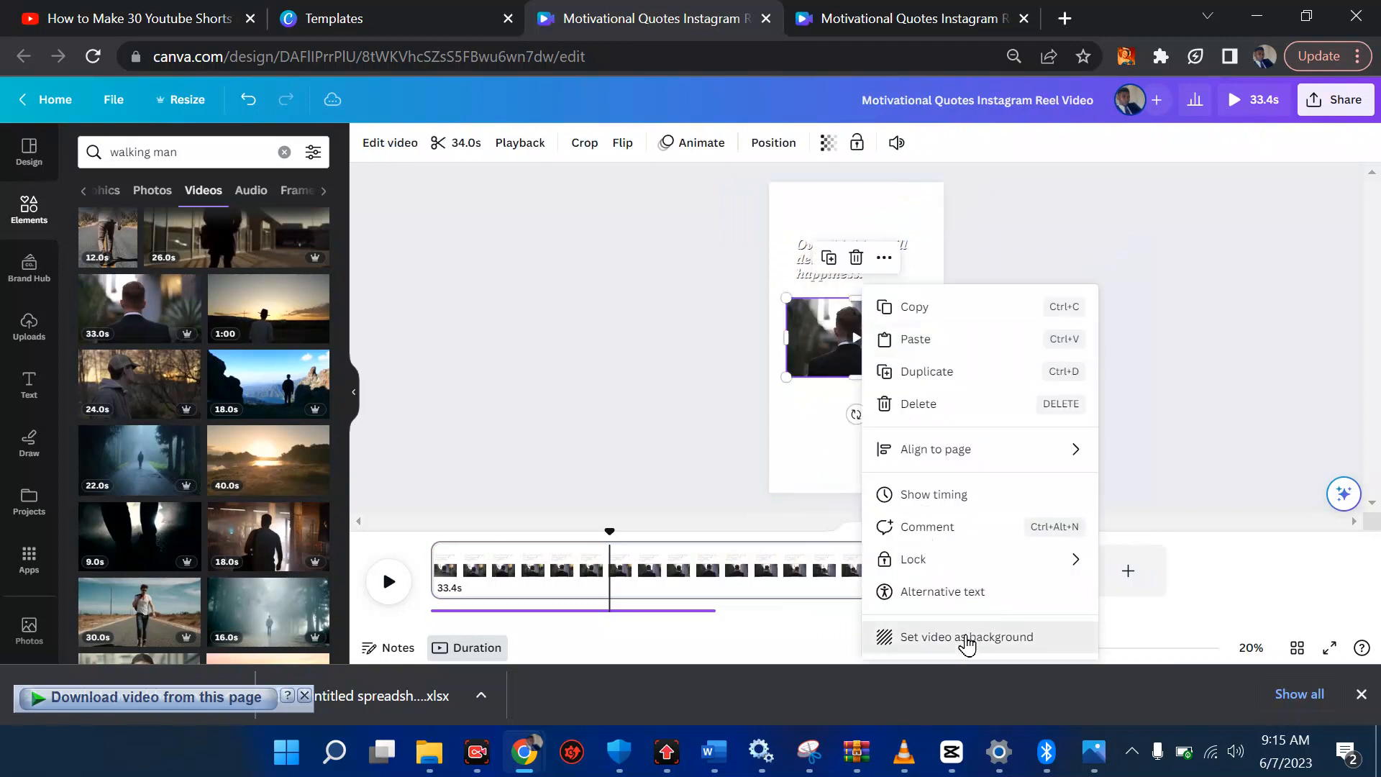
pyautogui.click(966, 638)
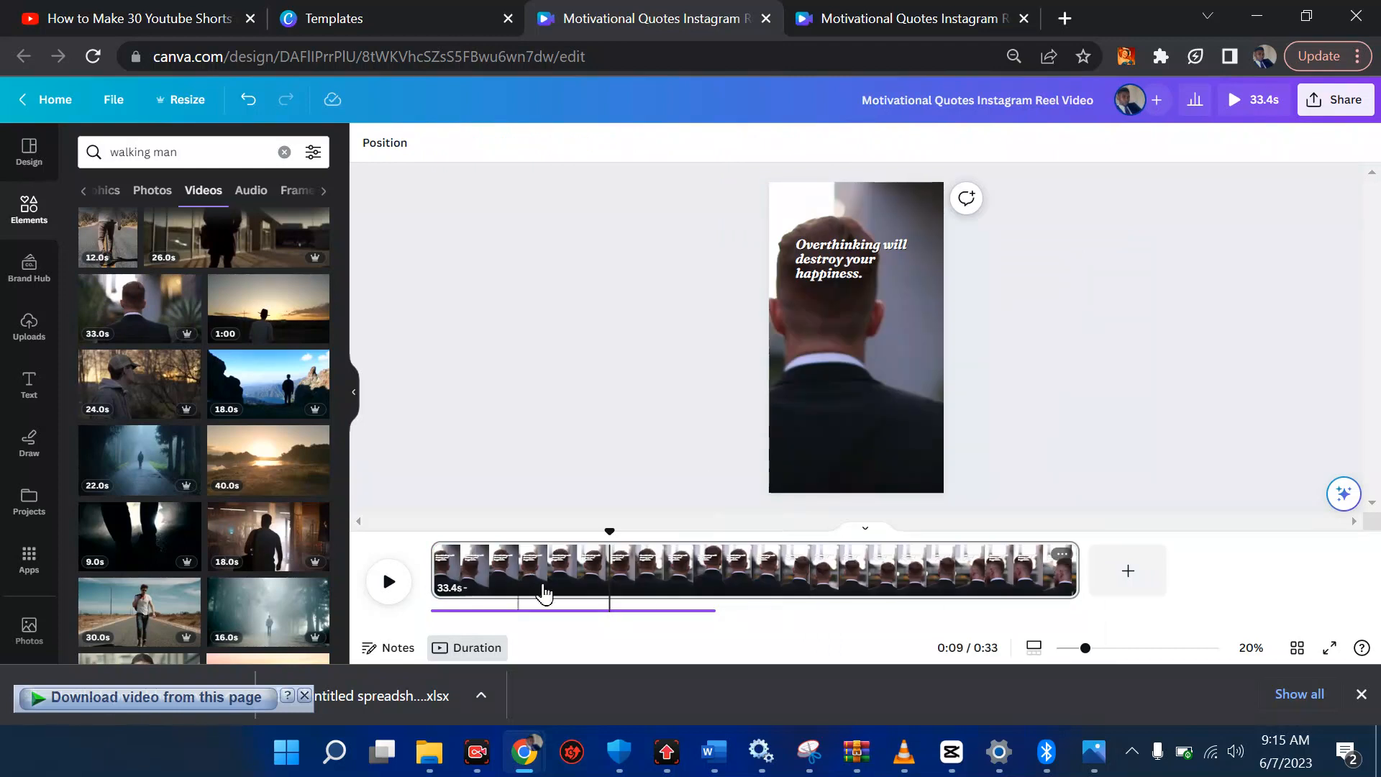
# Return the playhead to the start of the timeline and shorten the page's duration to 15.0 seconds
pyautogui.moveTo(611, 533); pyautogui.dragTo(430, 552)
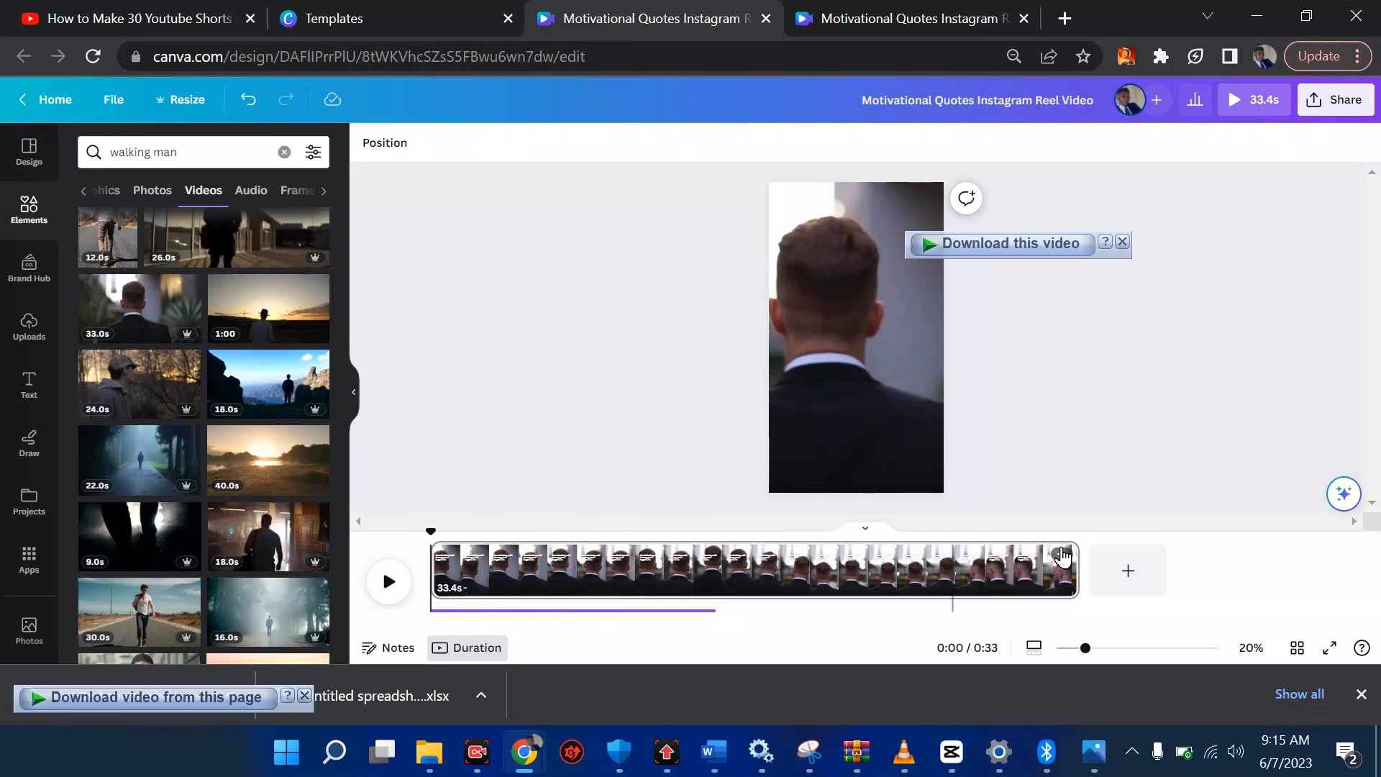
pyautogui.moveTo(1077, 565); pyautogui.dragTo(723, 583)
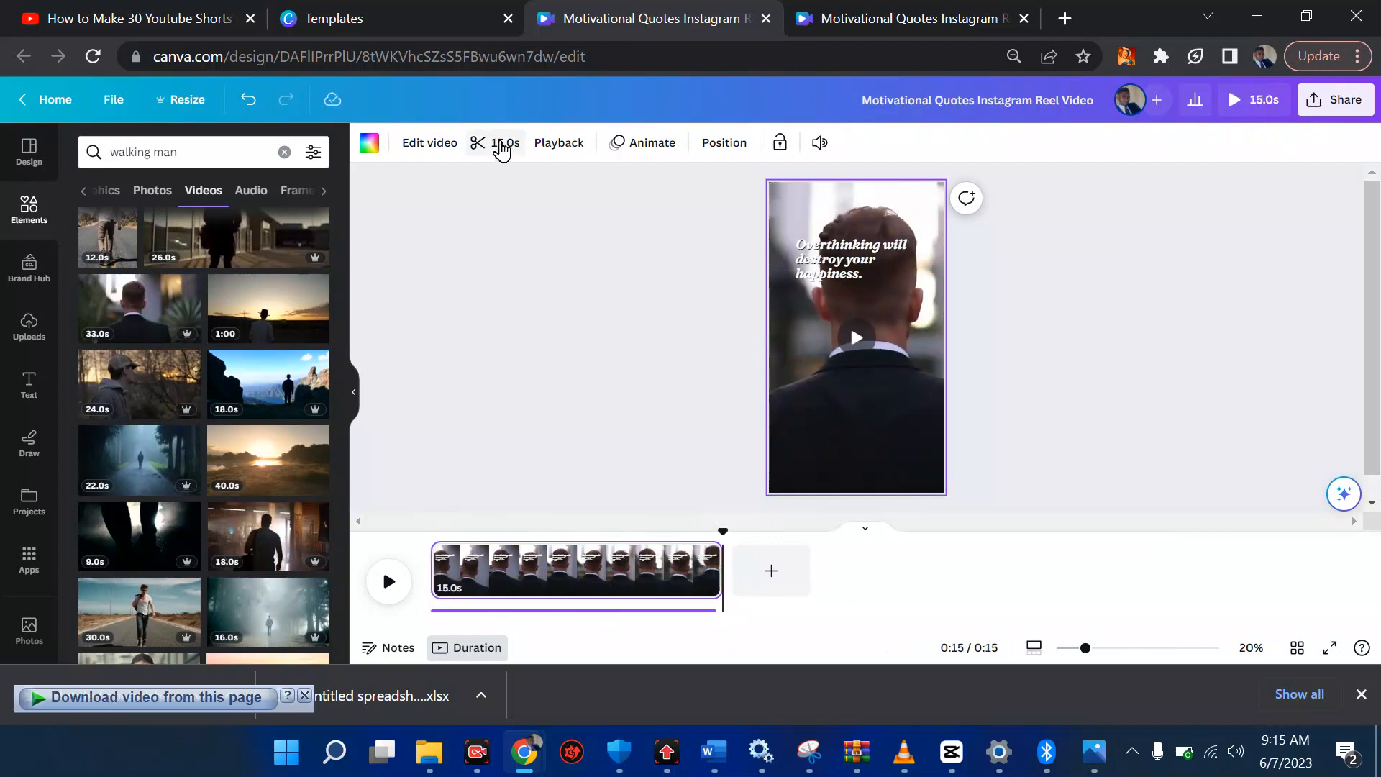
# View the trim range of the background video, close it, and select the quote text
pyautogui.click(502, 144)
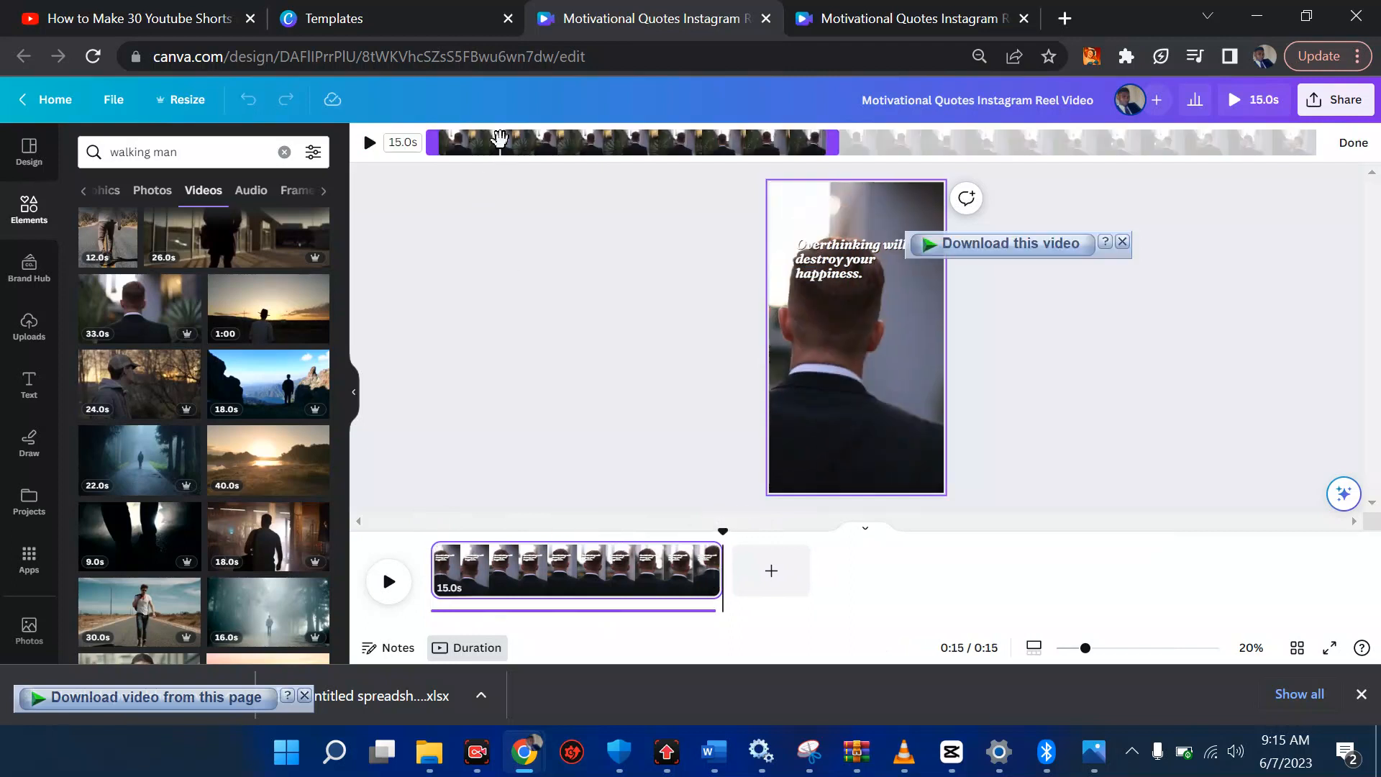
pyautogui.click(549, 305)
pyautogui.click(856, 270)
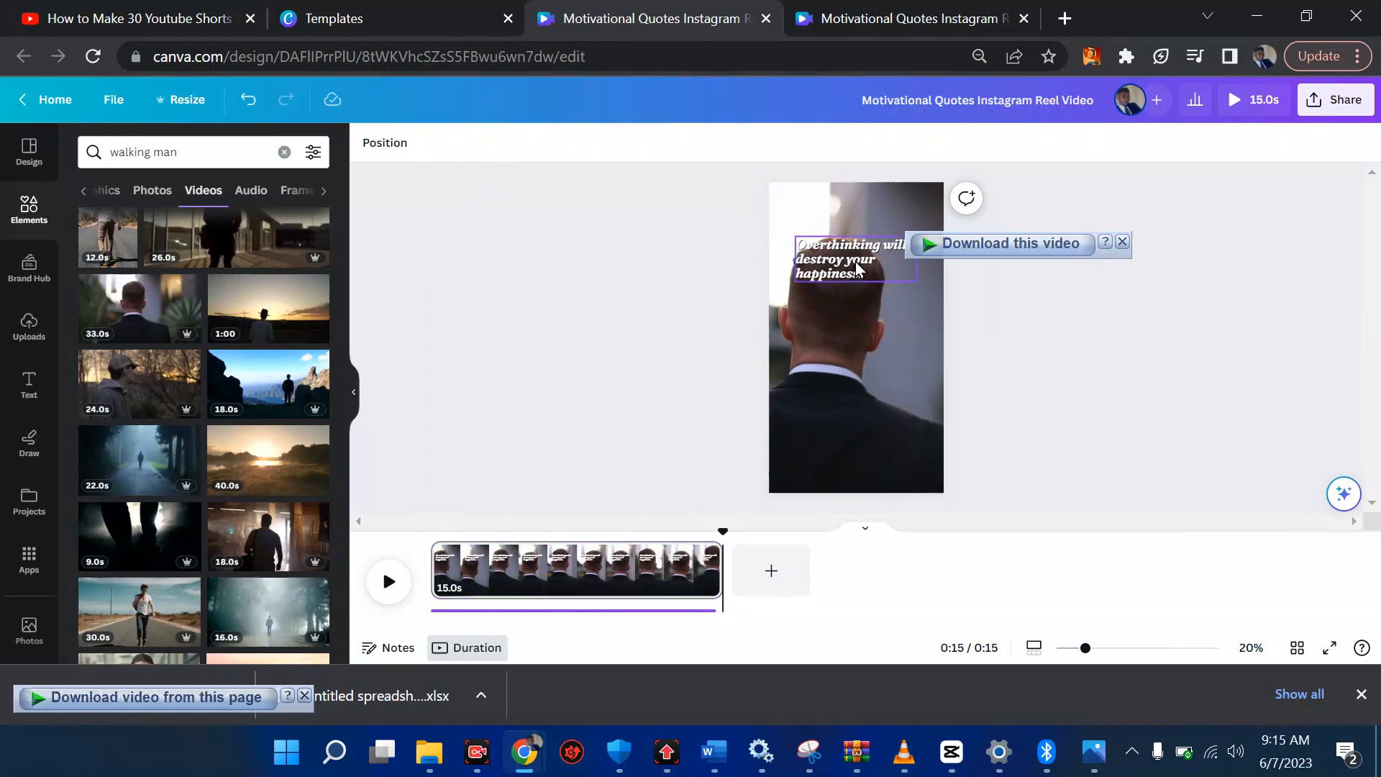
# Switch from the Canva design to ChatGPT by opening chat.openai.com in a new browser tab
pyautogui.click(852, 255)
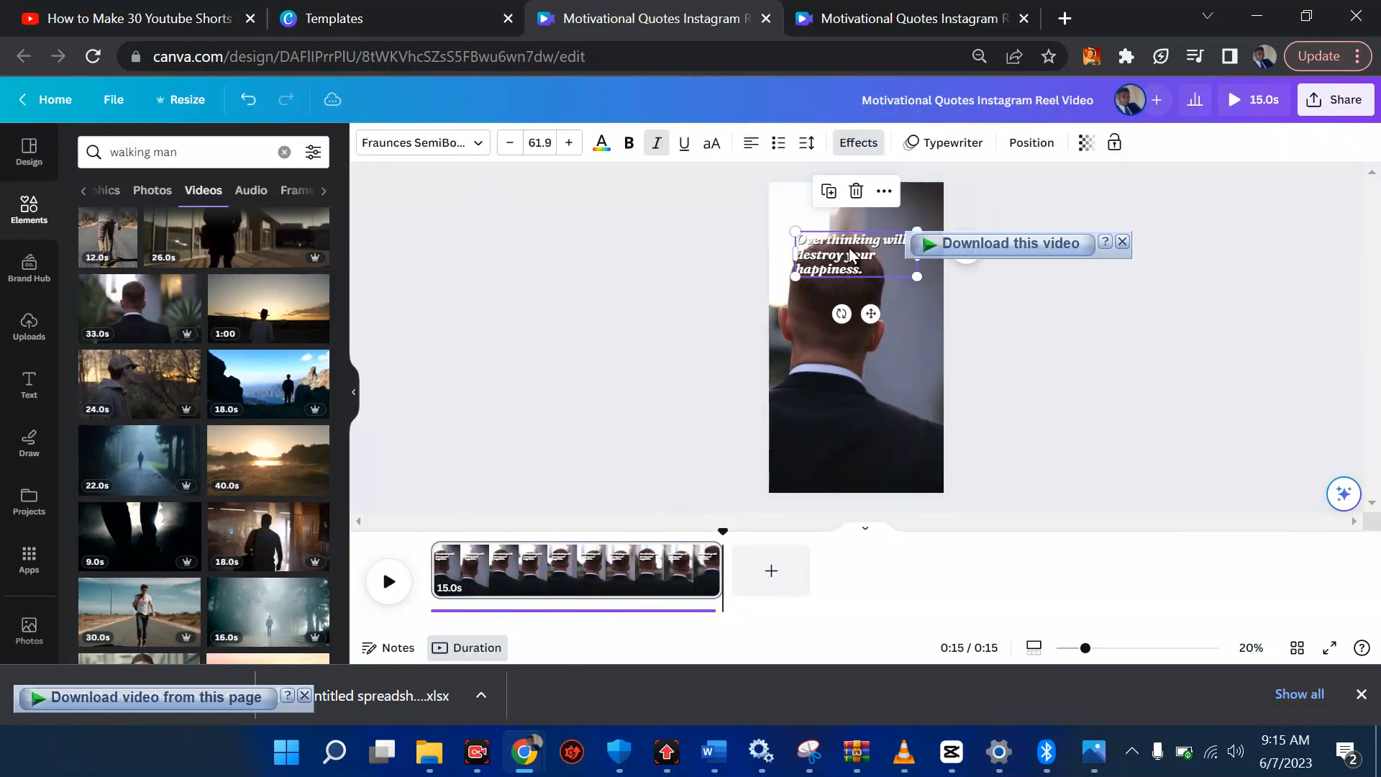
pyautogui.click(1065, 18)
pyautogui.click(869, 59)
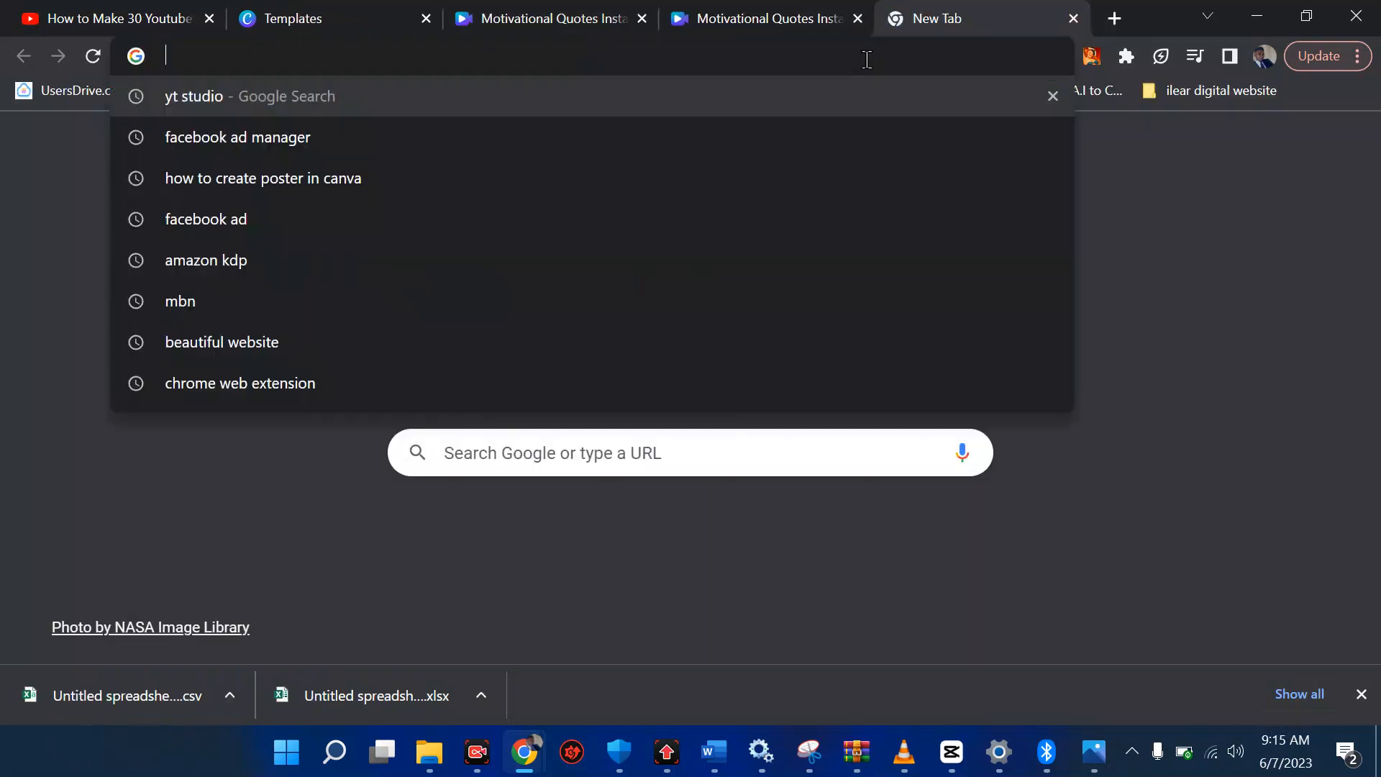
pyautogui.write('chat')
pyautogui.press('Return')
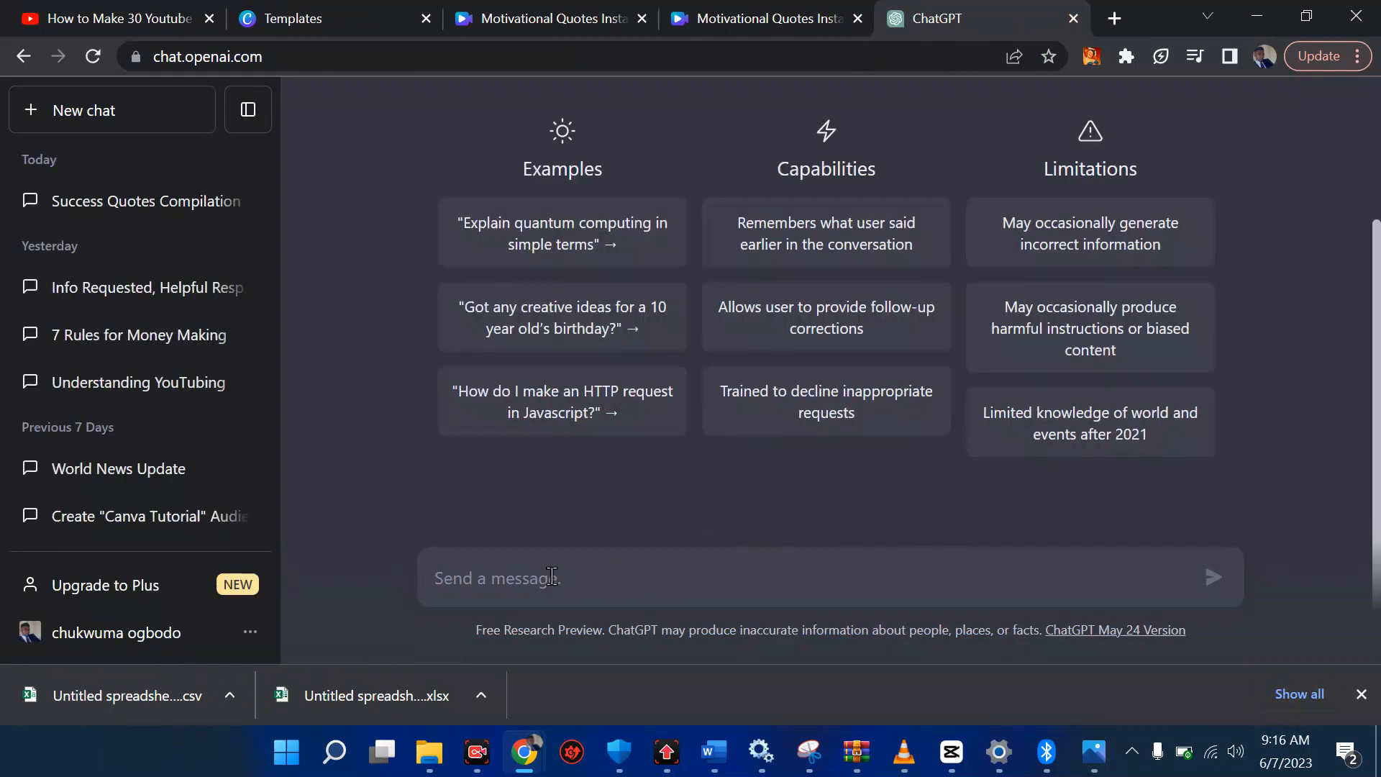
# Submit the prompt "create a success motivation quote with 2 column (make it 10 on each colomn)" and regenerate the response
pyautogui.write('create')
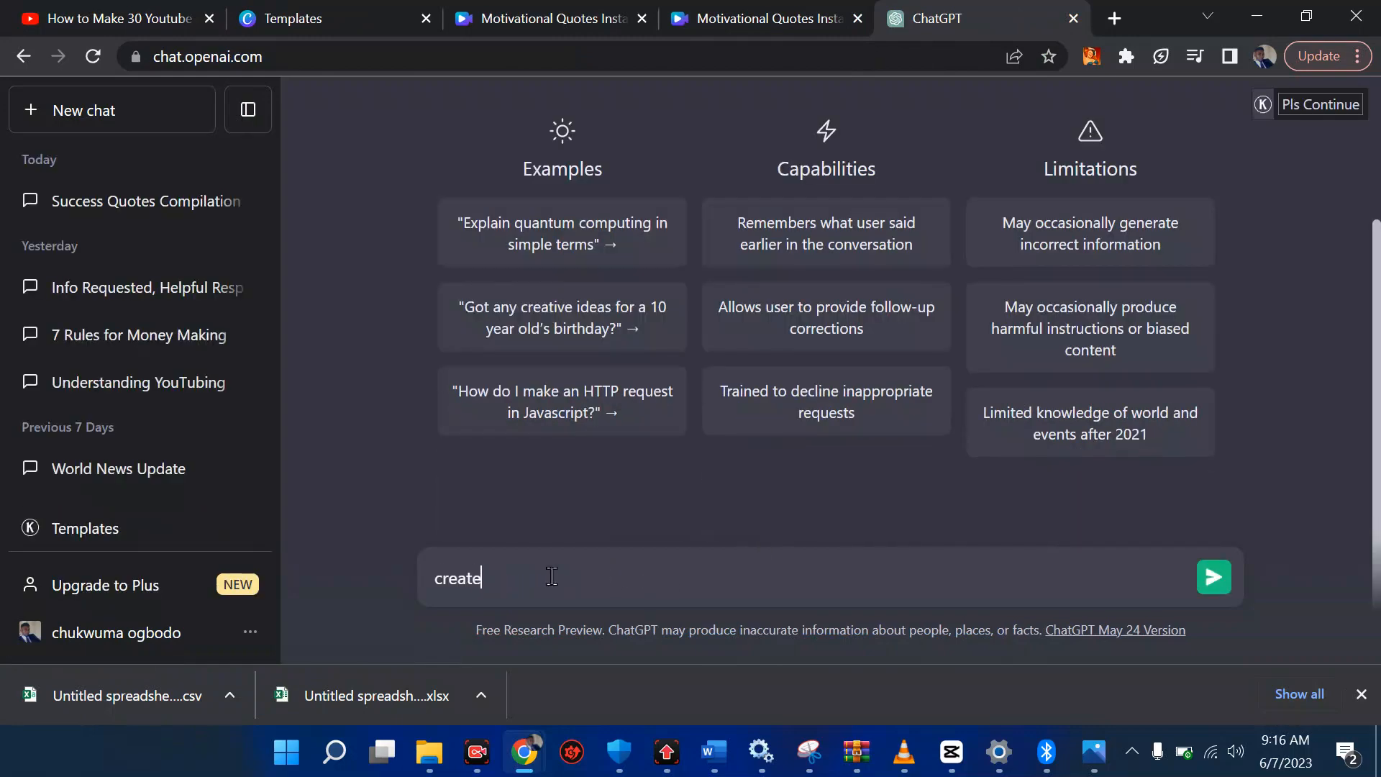
pyautogui.write(' a success motivation with 2 column')
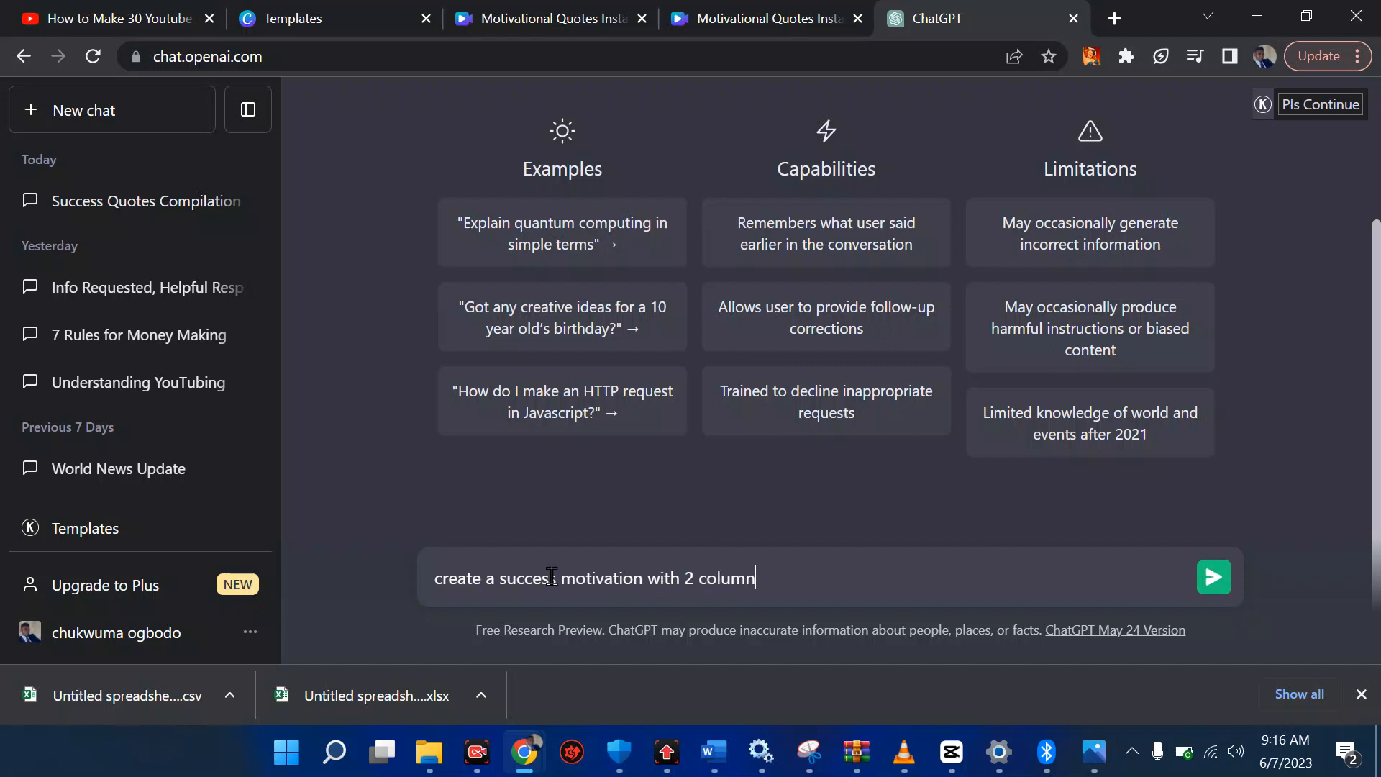
pyautogui.write('(make it 10 on')
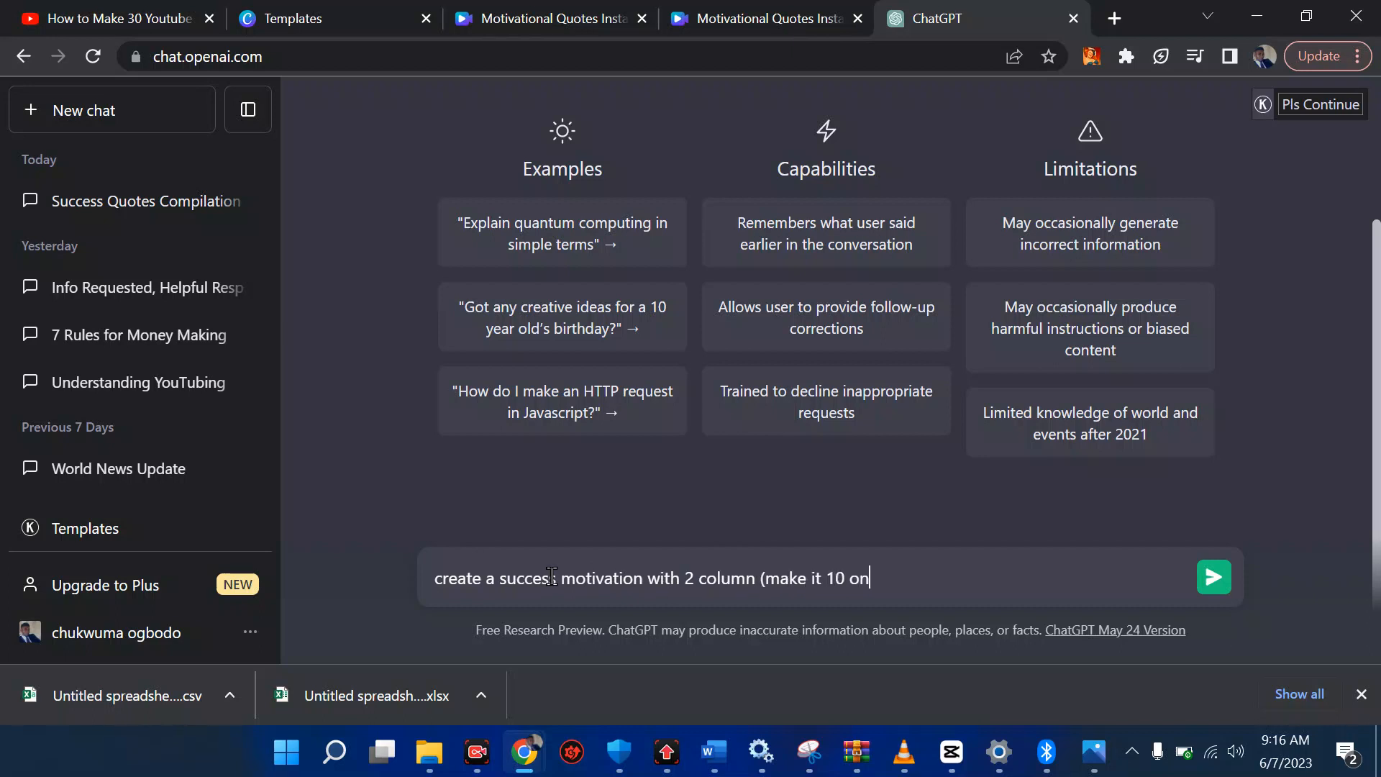
pyautogui.write(' each coloum')
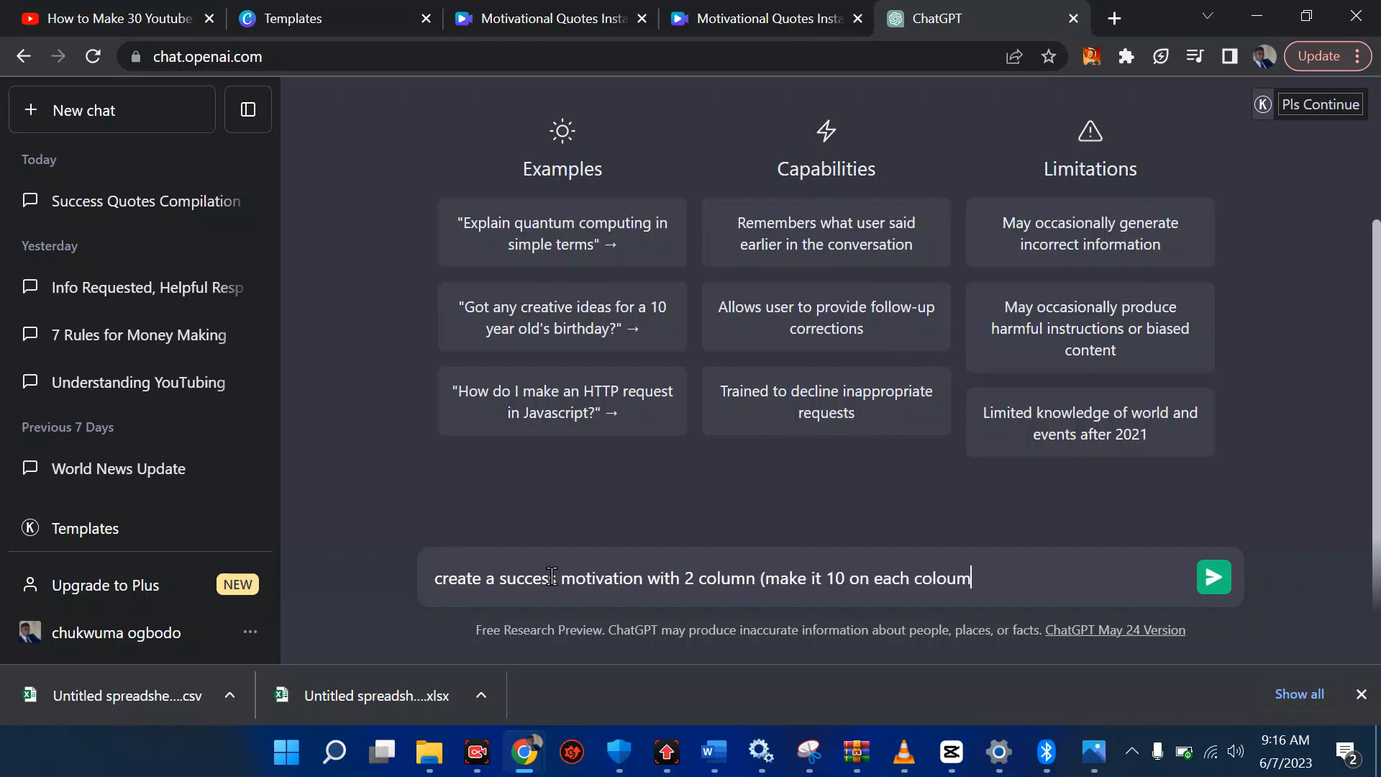
pyautogui.write('mnquote')
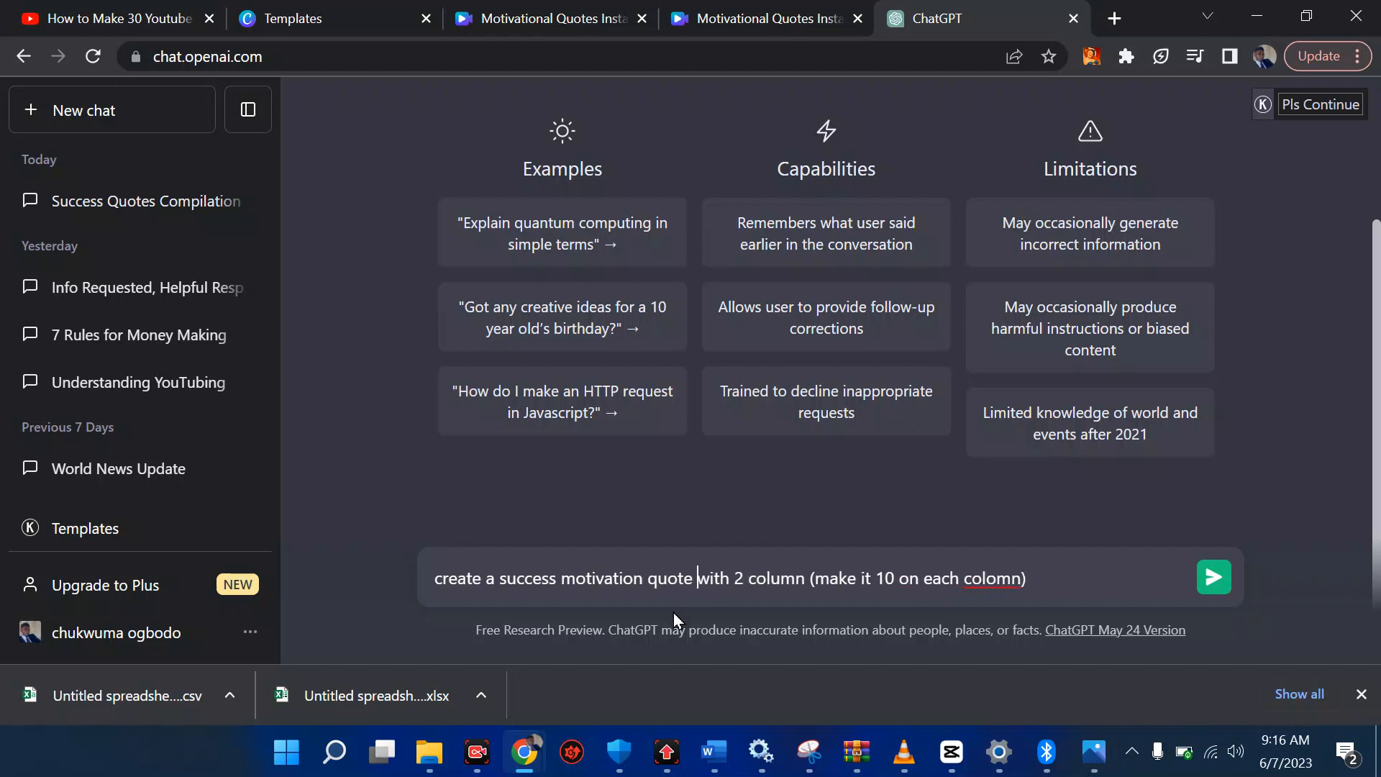
pyautogui.click(1214, 579)
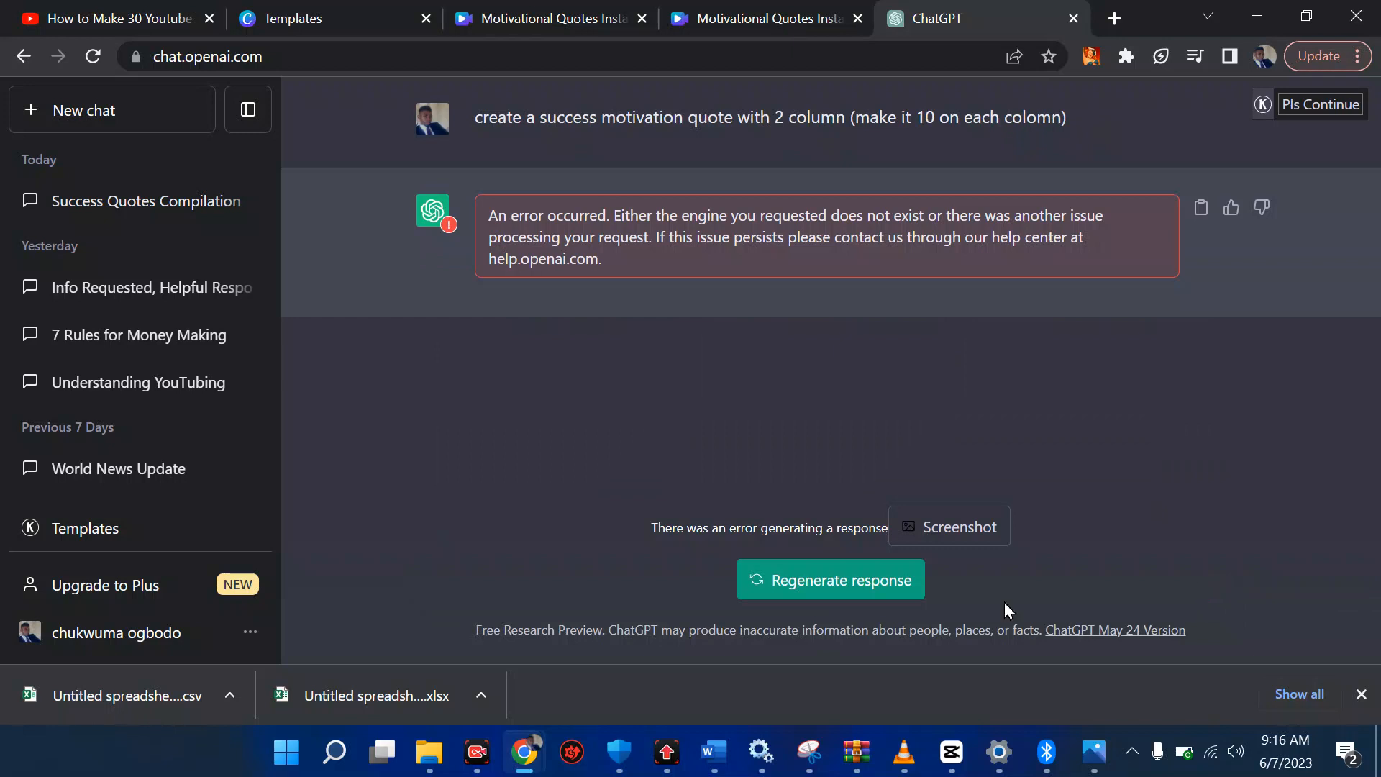
pyautogui.click(858, 581)
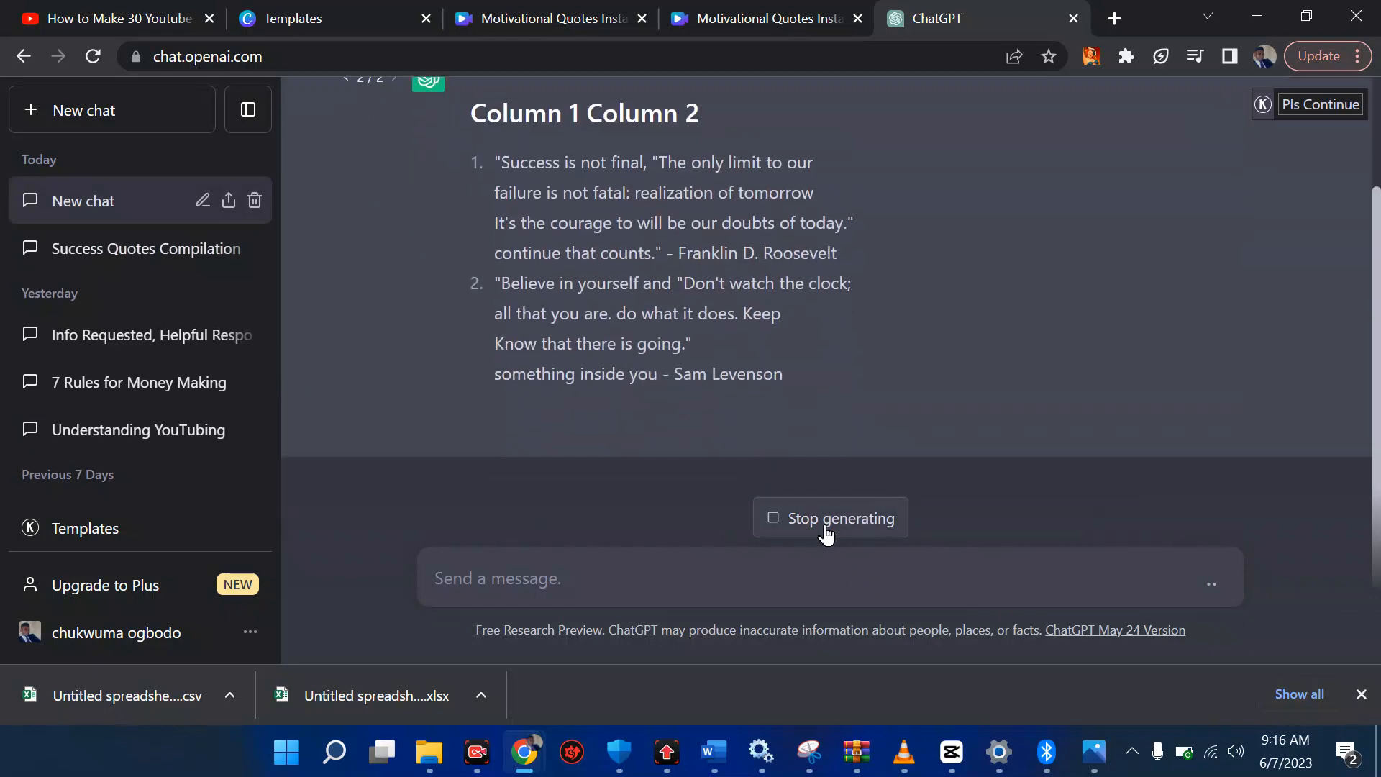
pyautogui.scroll(3, 835, 336)
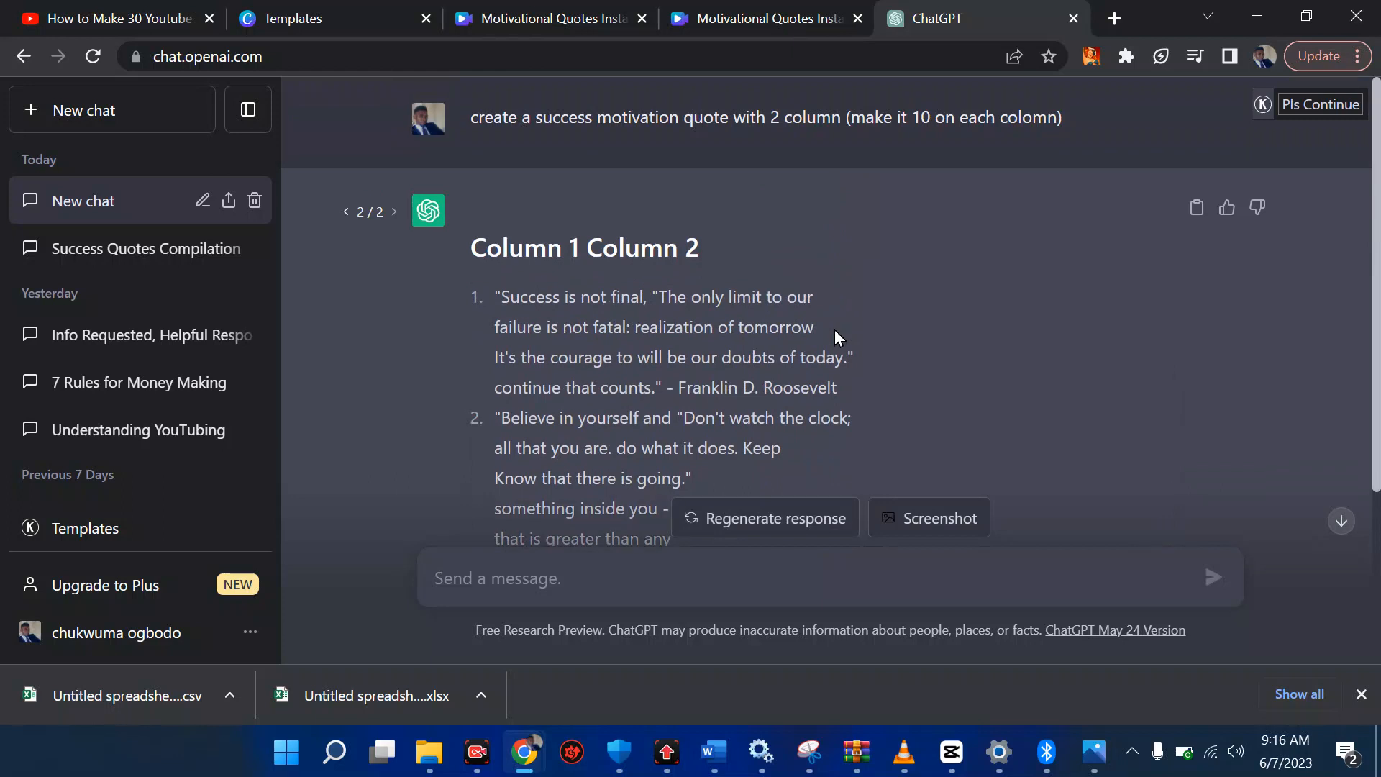
# Edit the prompt to ask for a "2 column table", resubmit it, and stop the response while it is generating
pyautogui.click(1196, 118)
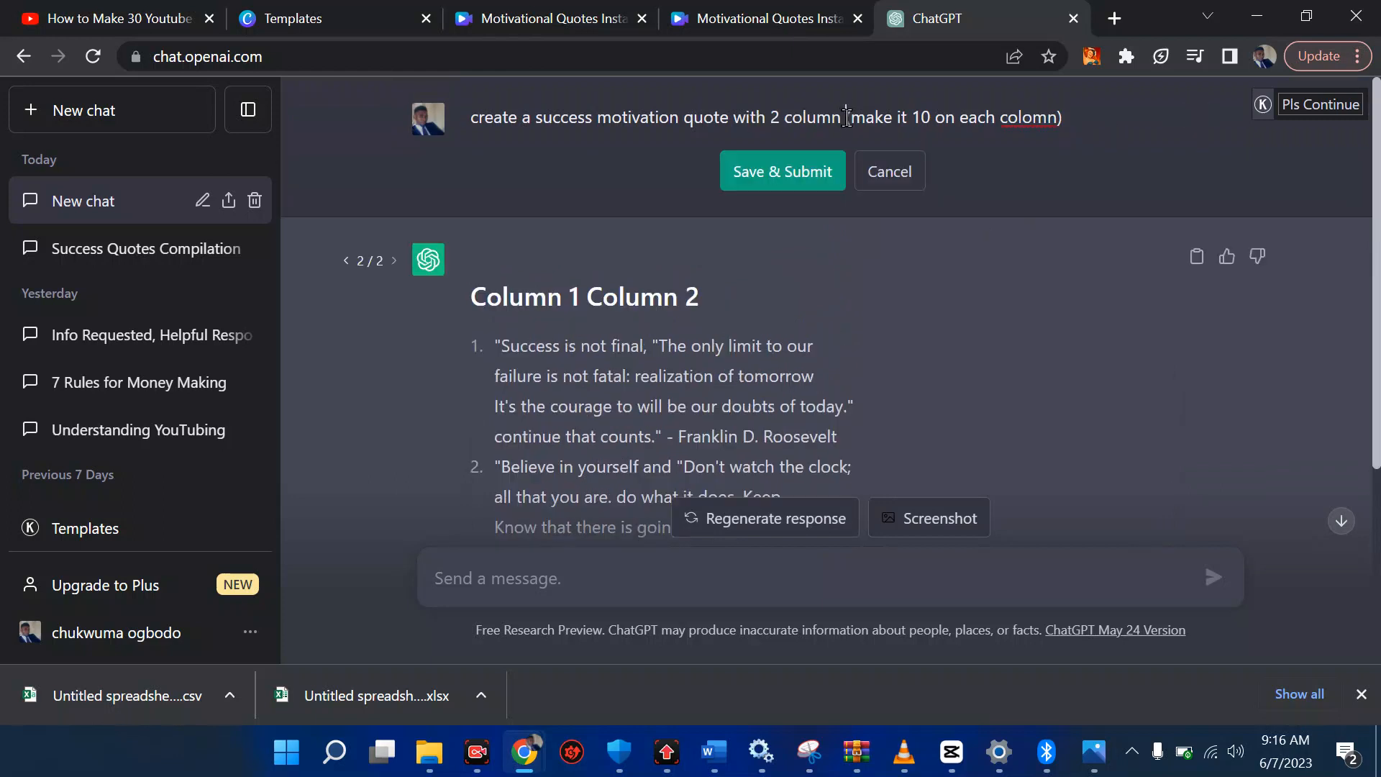
pyautogui.write('table')
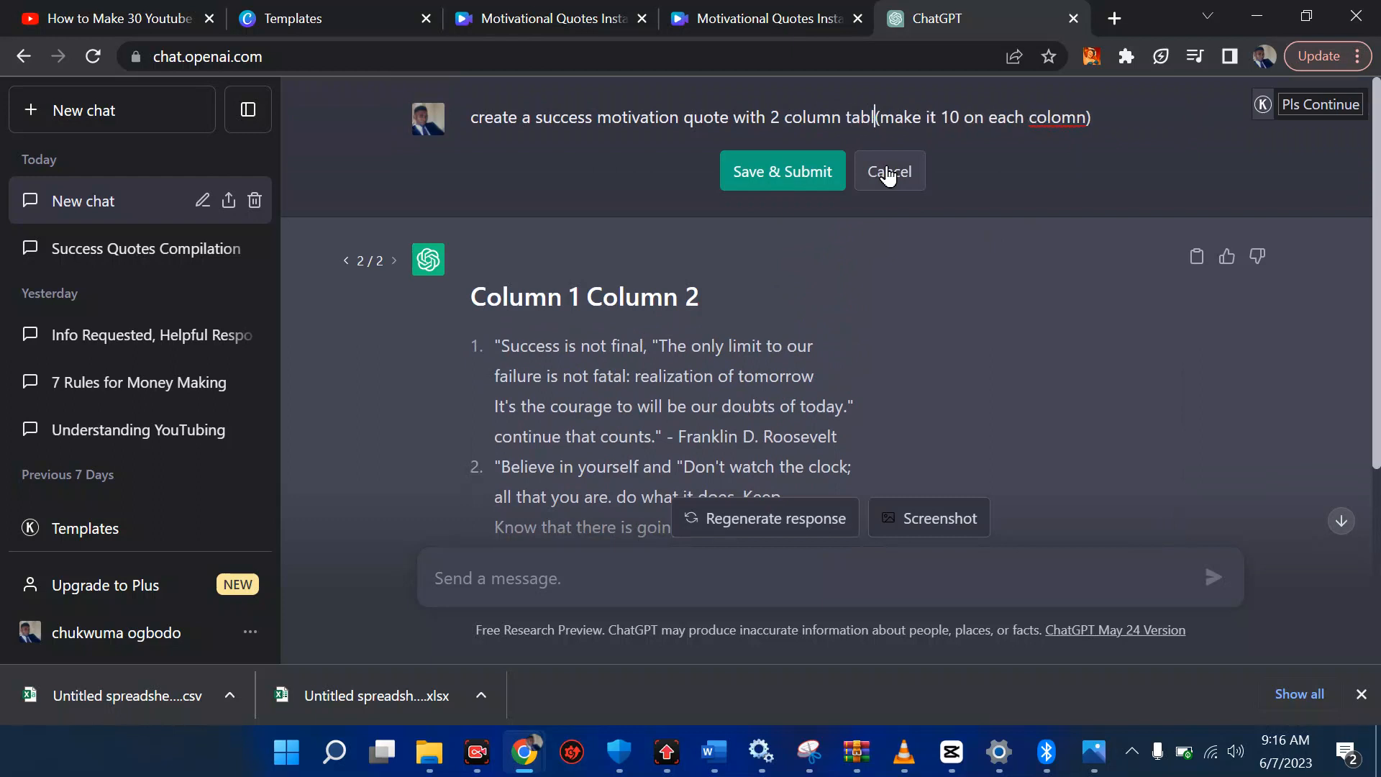
pyautogui.click(846, 173)
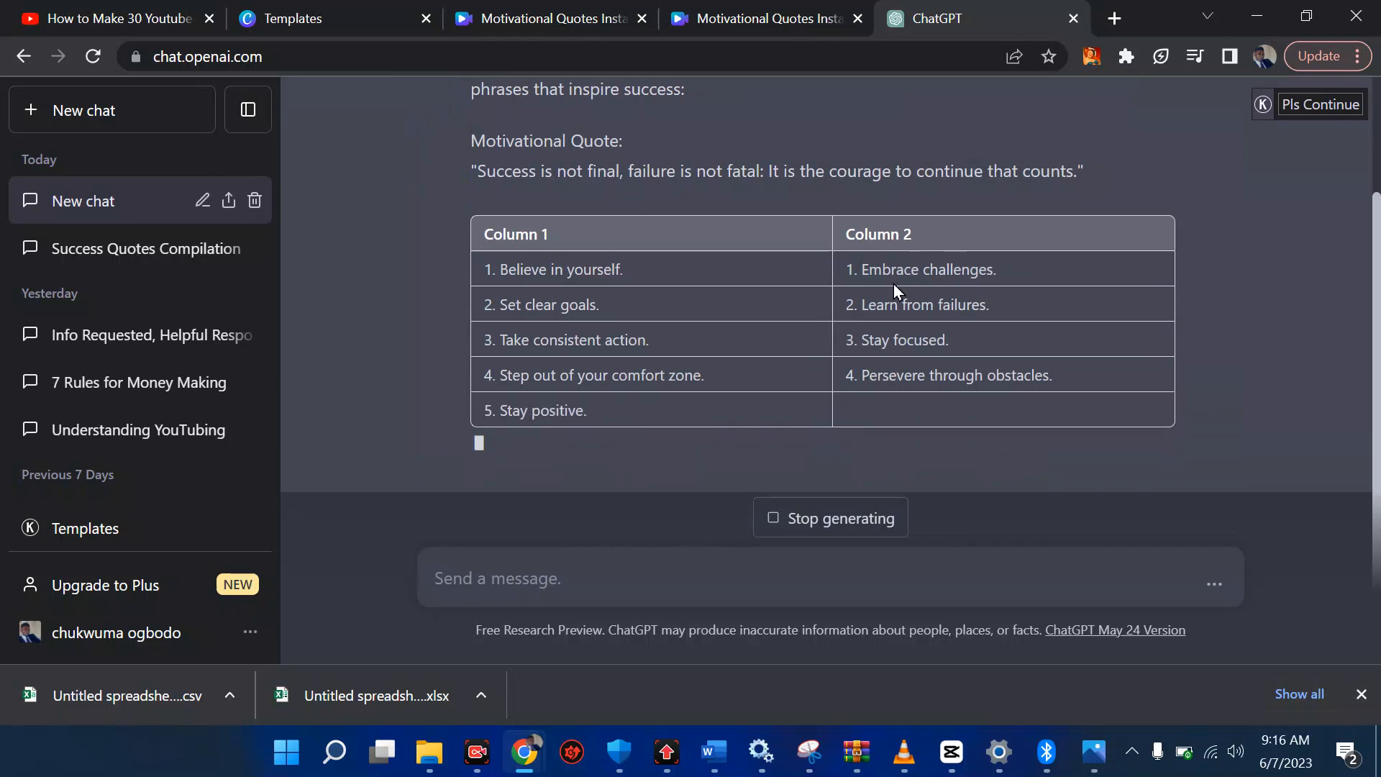
pyautogui.scroll(2, 818, 388)
pyautogui.click(827, 519)
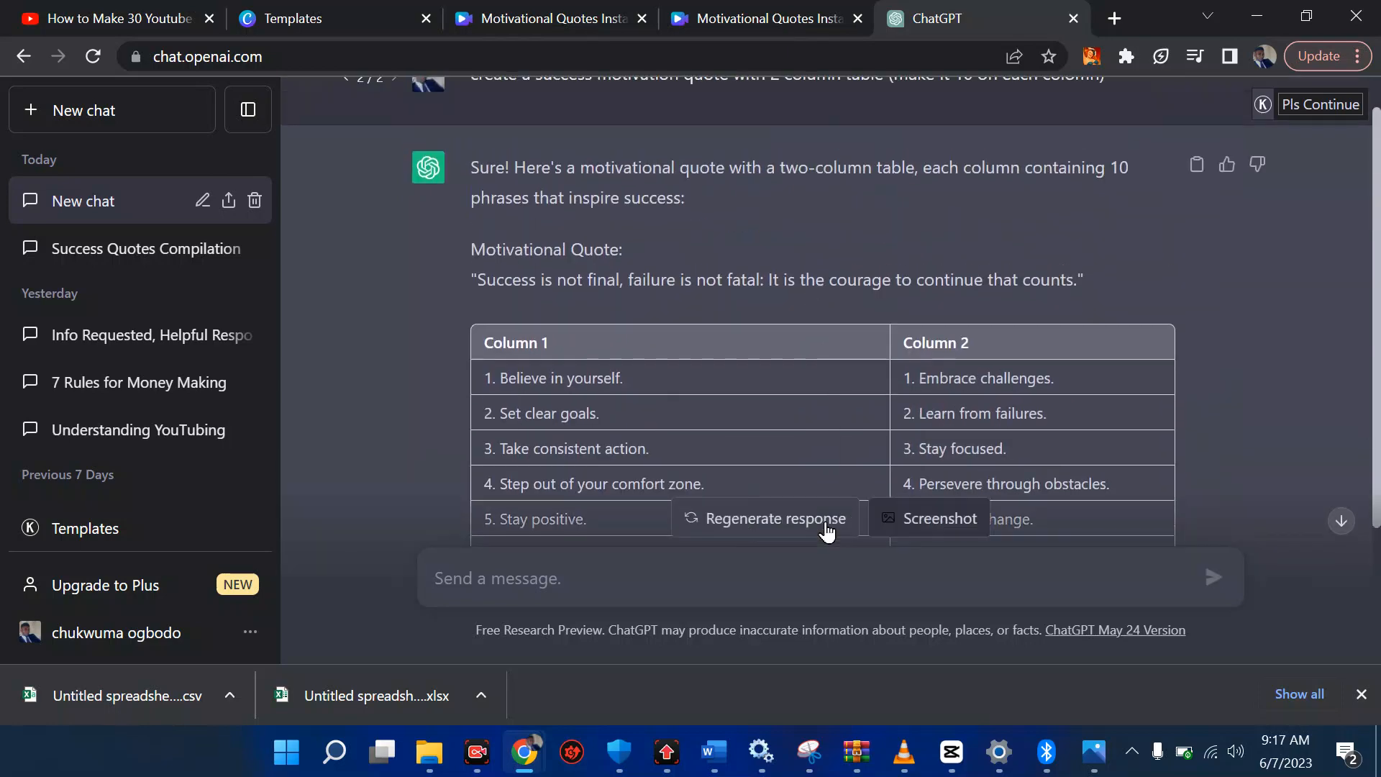
# Add "with heading quote 1 and quote 2" inside the prompt's brackets and resubmit it to generate the quote table
pyautogui.scroll(1, 889, 364)
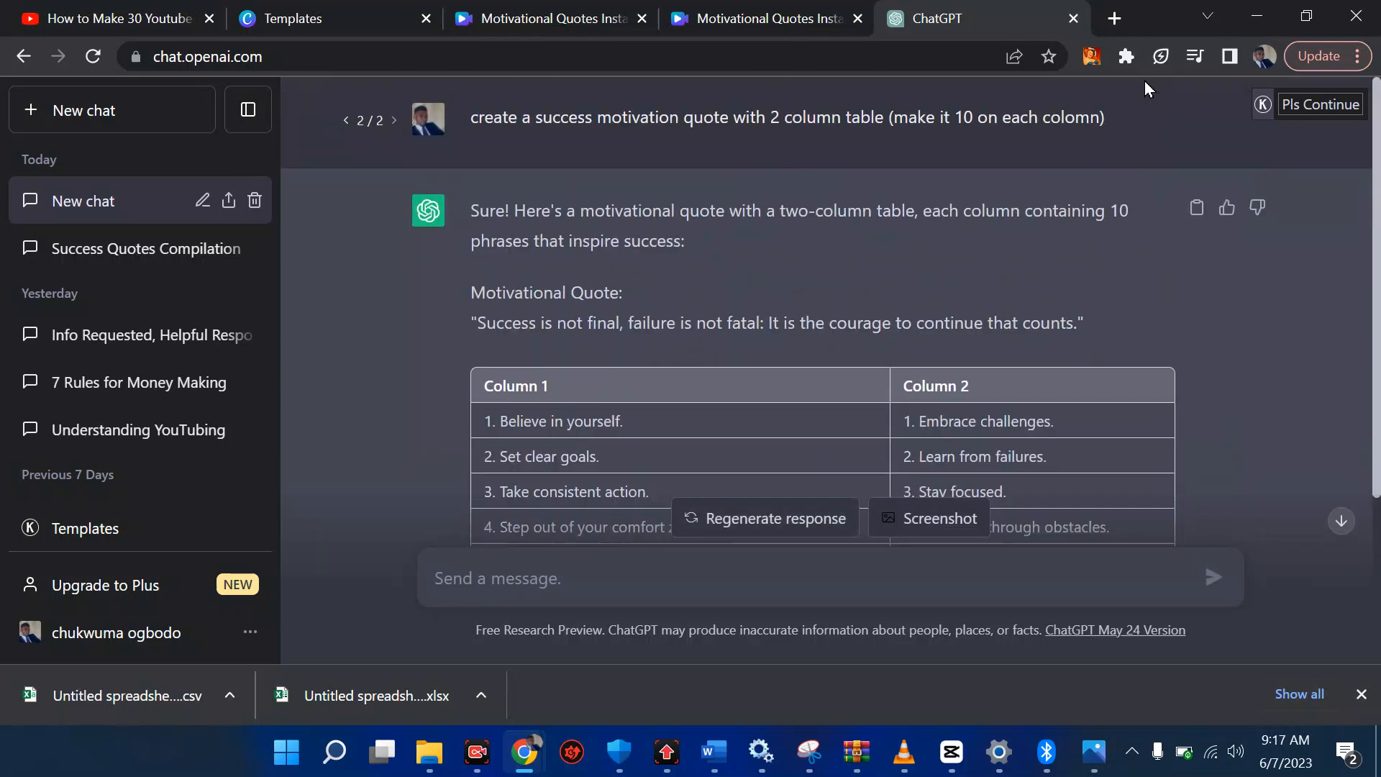
pyautogui.click(1196, 115)
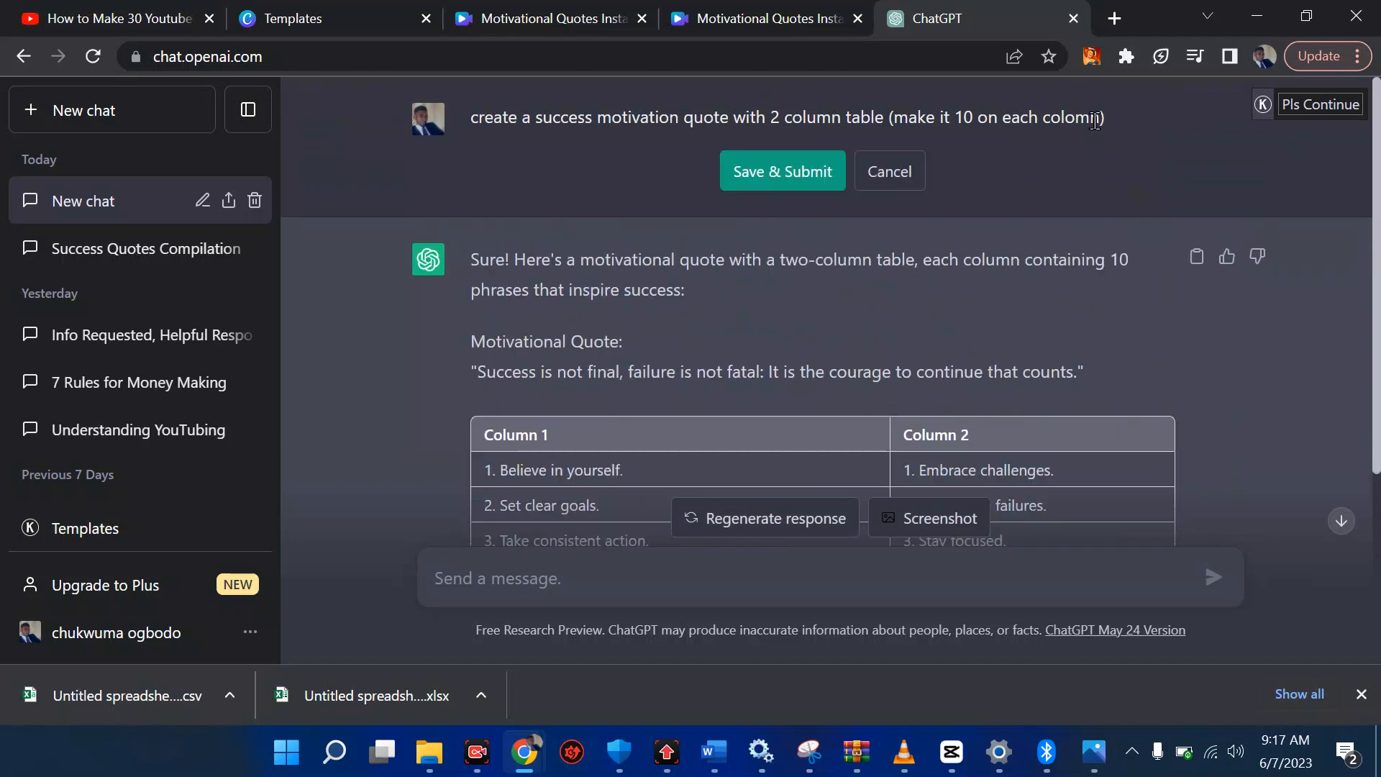
pyautogui.press('BackSpace')
pyautogui.write(')')
pyautogui.write('heading')
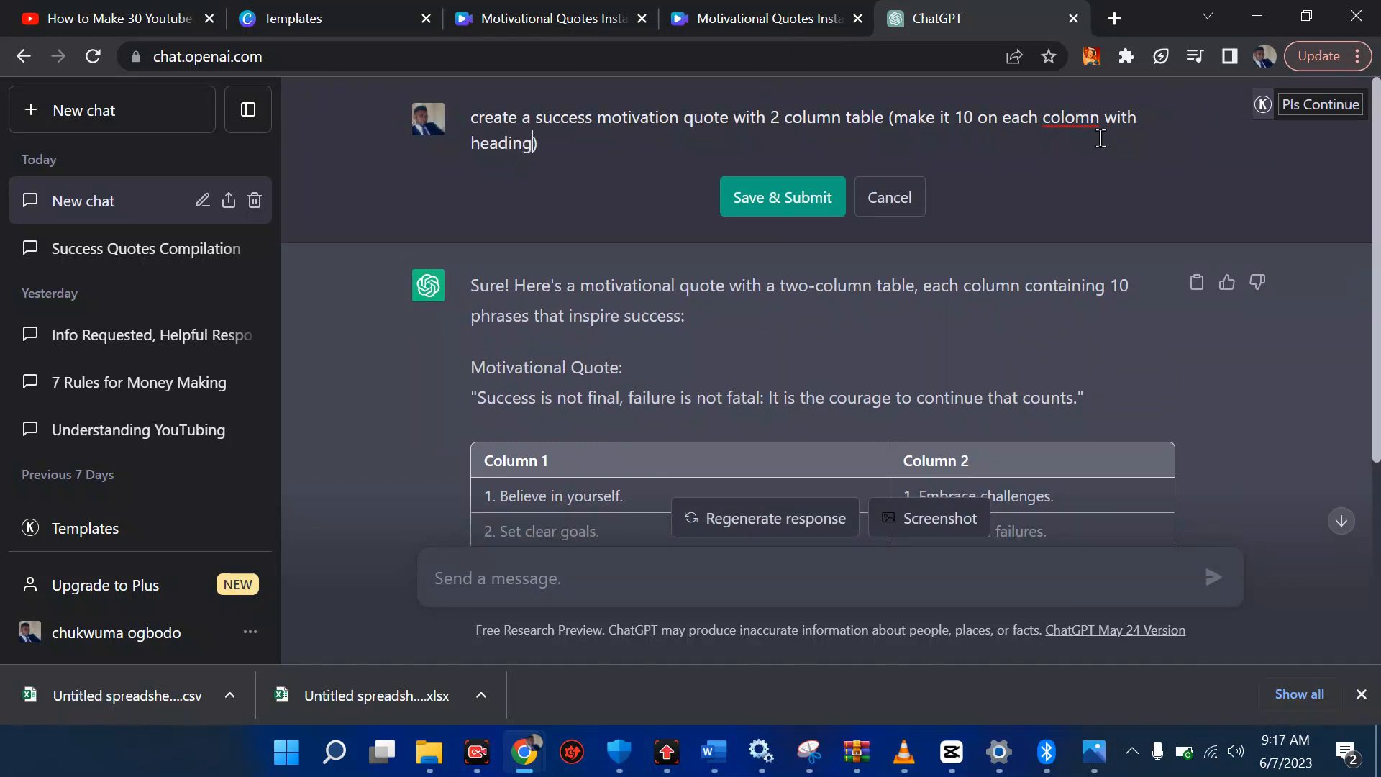
pyautogui.write(' quote 1 and quote 2')
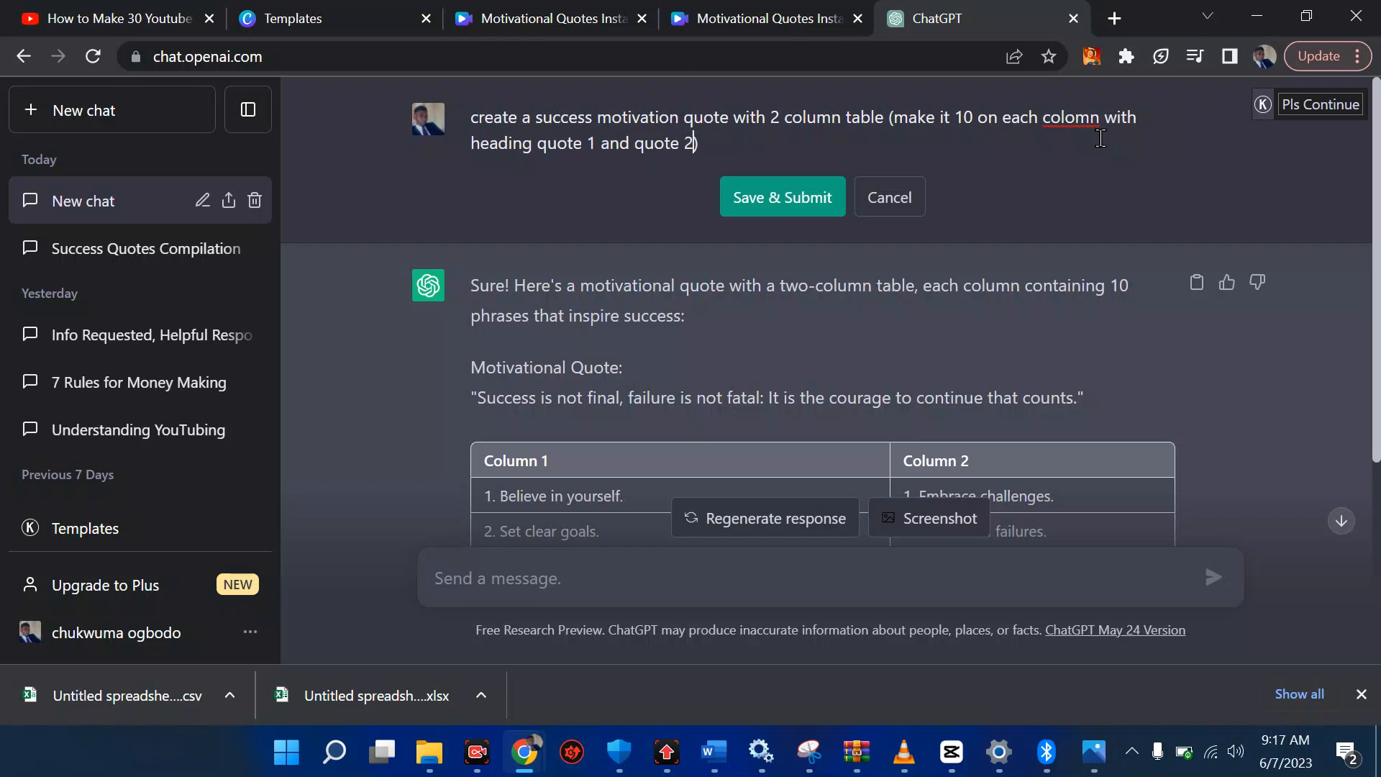
pyautogui.click(808, 197)
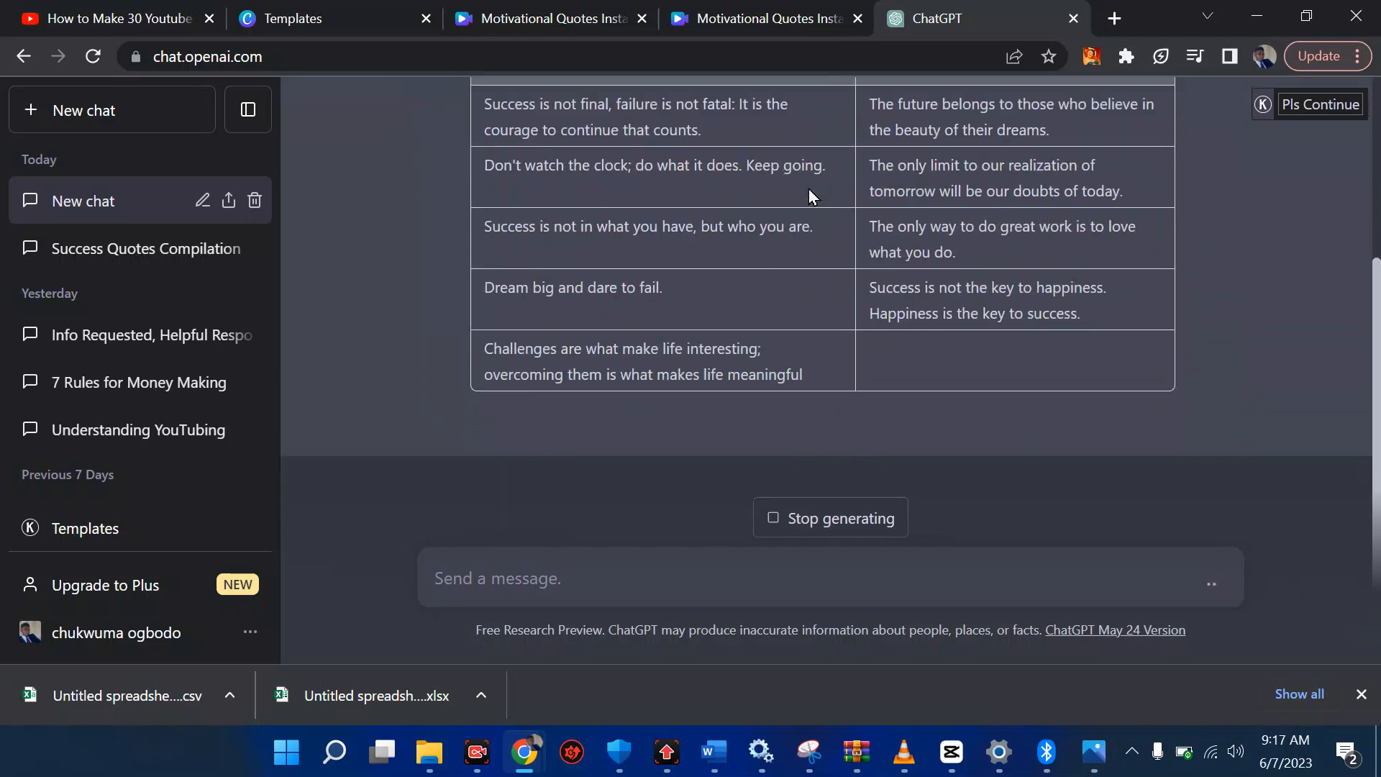
pyautogui.scroll(3, 783, 404)
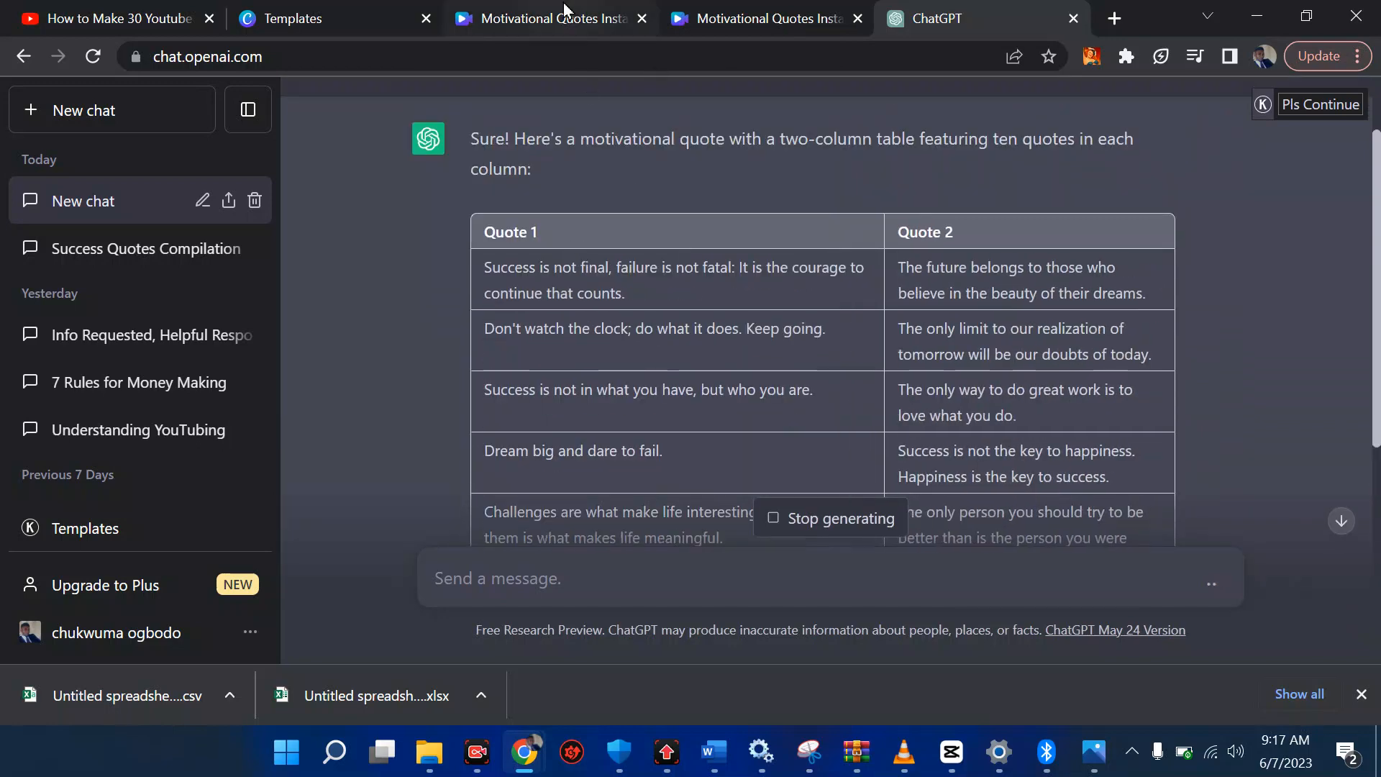
# Return to the suited-man design in Canva and move the quote text down over the back of the man's head
pyautogui.click(466, 10)
pyautogui.click(741, 13)
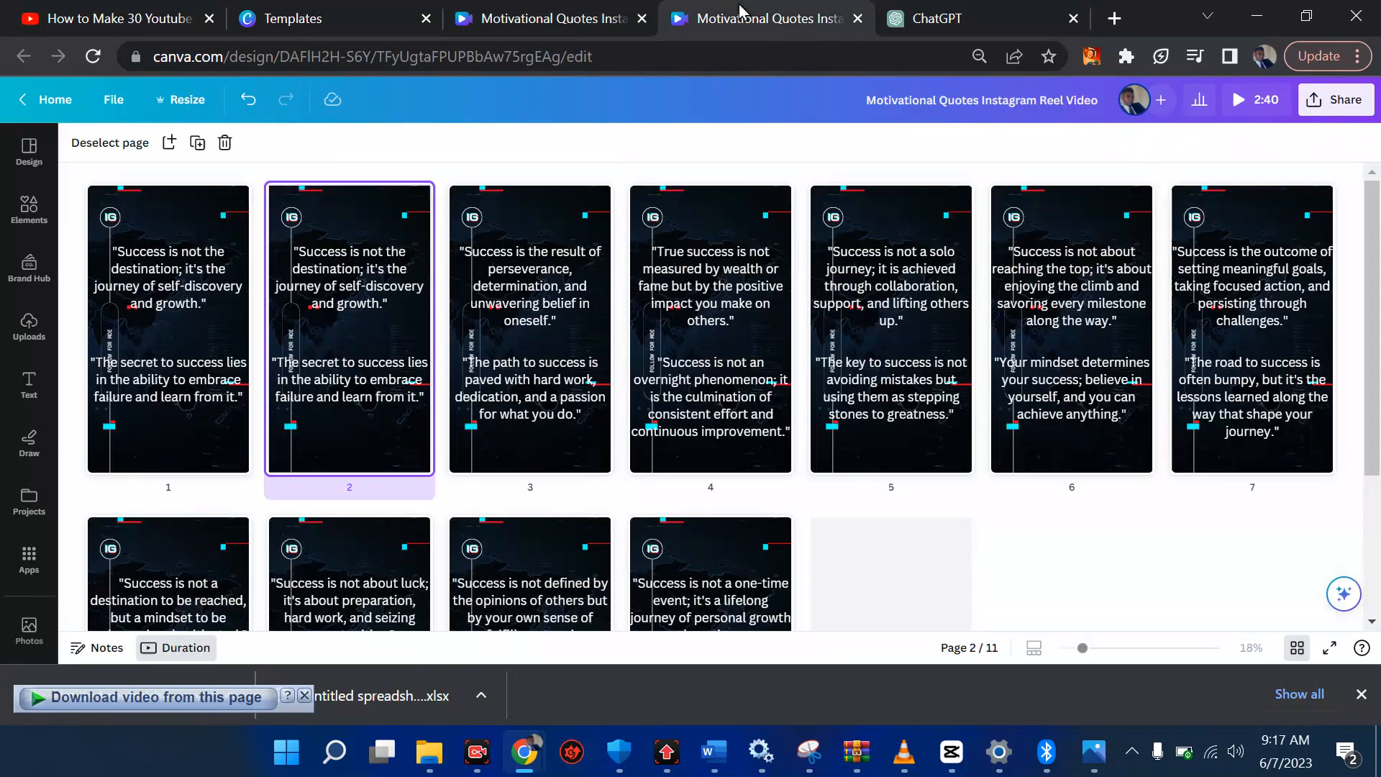
pyautogui.click(588, 10)
pyautogui.doubleClick(847, 255)
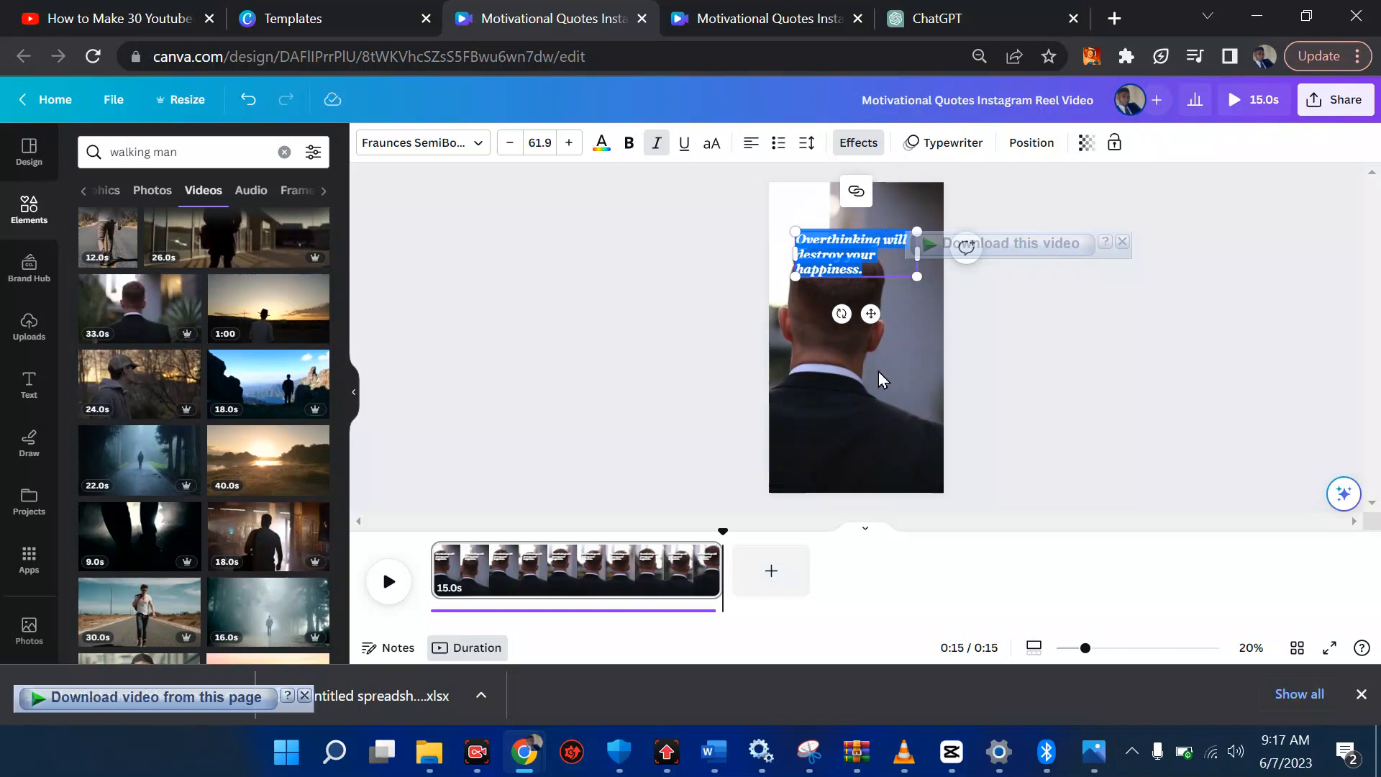
pyautogui.moveTo(875, 232); pyautogui.dragTo(866, 293)
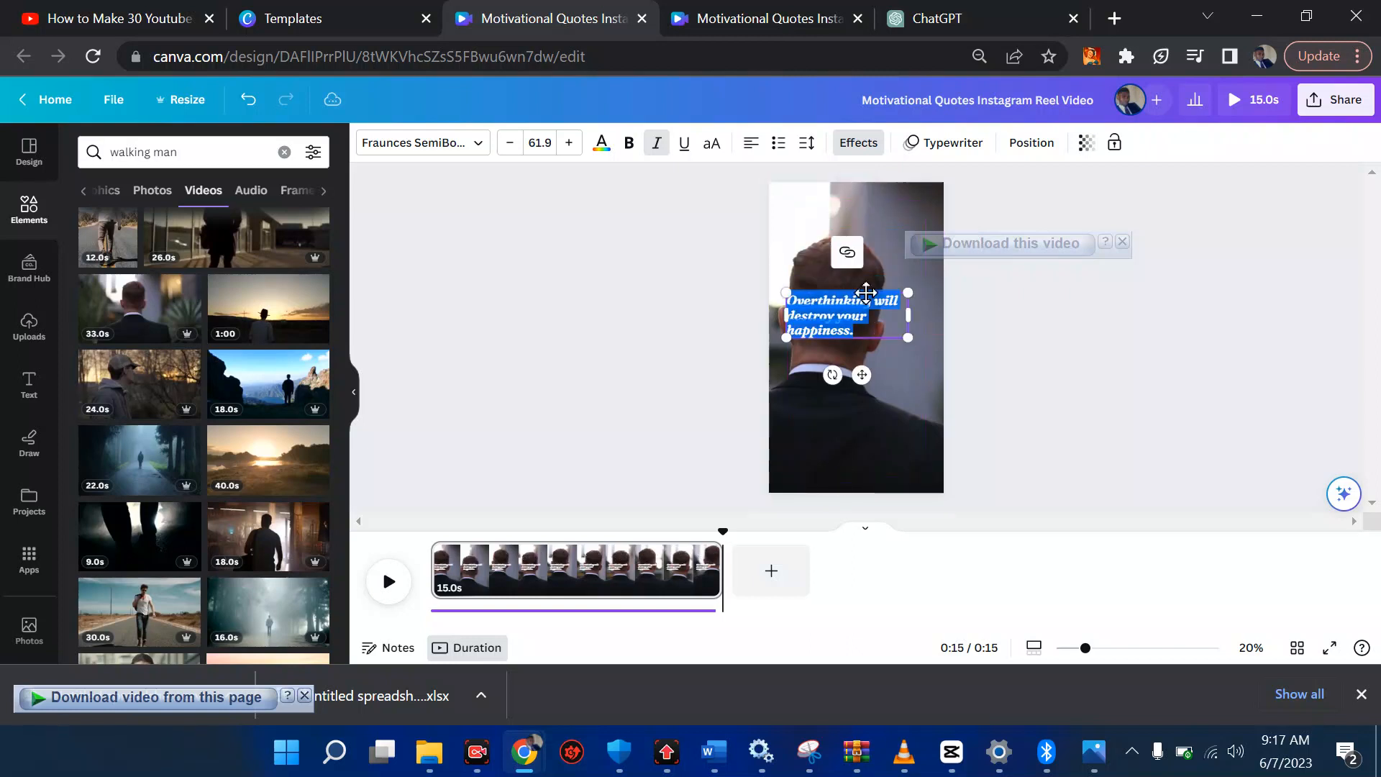
# Add a body text box near the page's upper edge, above the man's head, reading "daily quote"
pyautogui.click(36, 394)
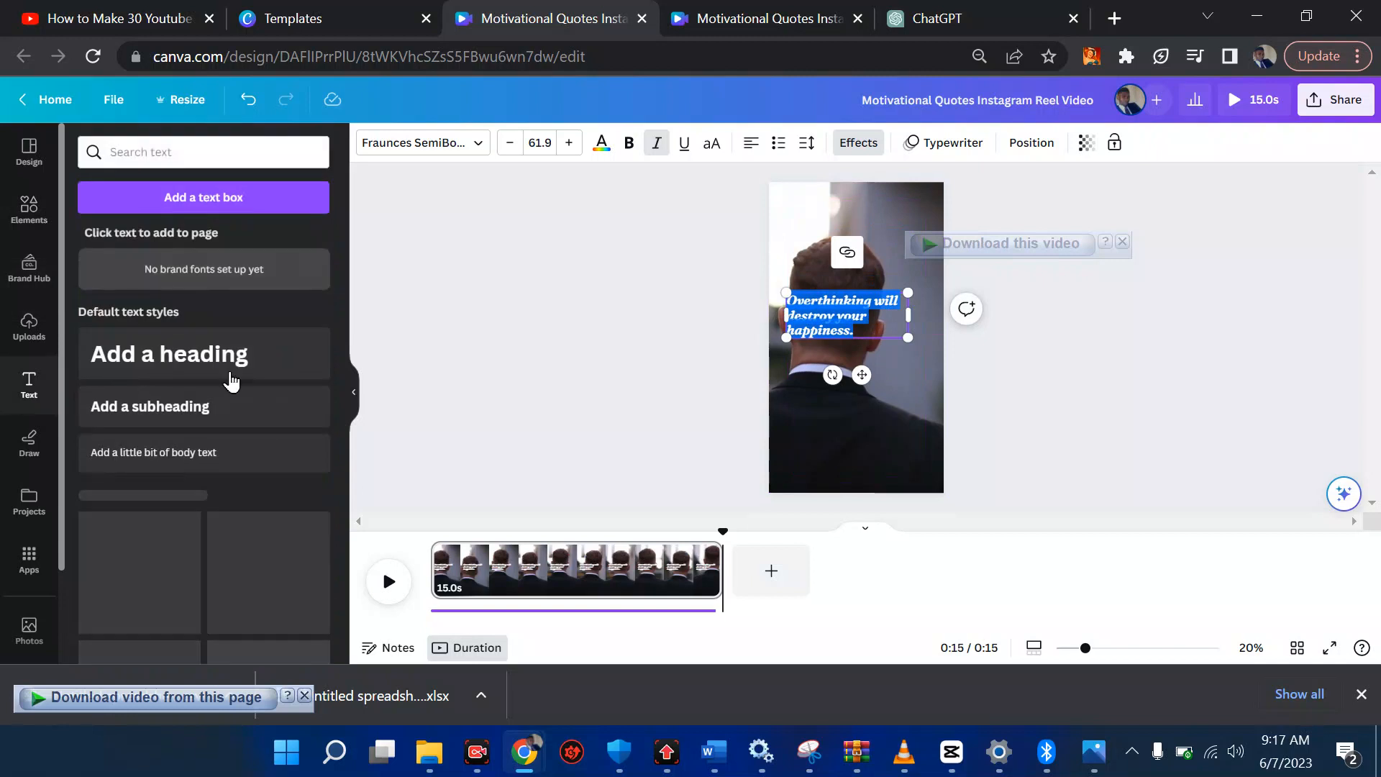
pyautogui.click(145, 465)
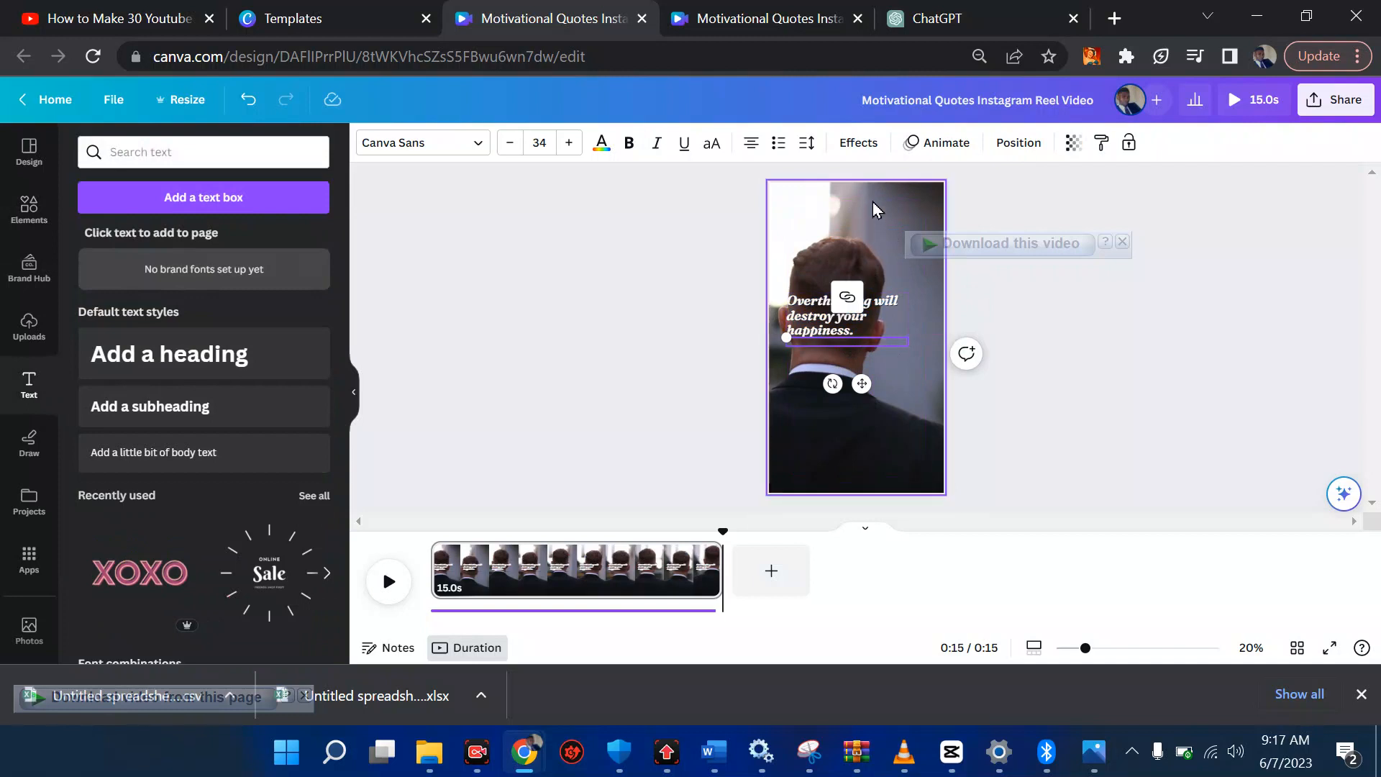
pyautogui.moveTo(877, 349); pyautogui.dragTo(879, 213)
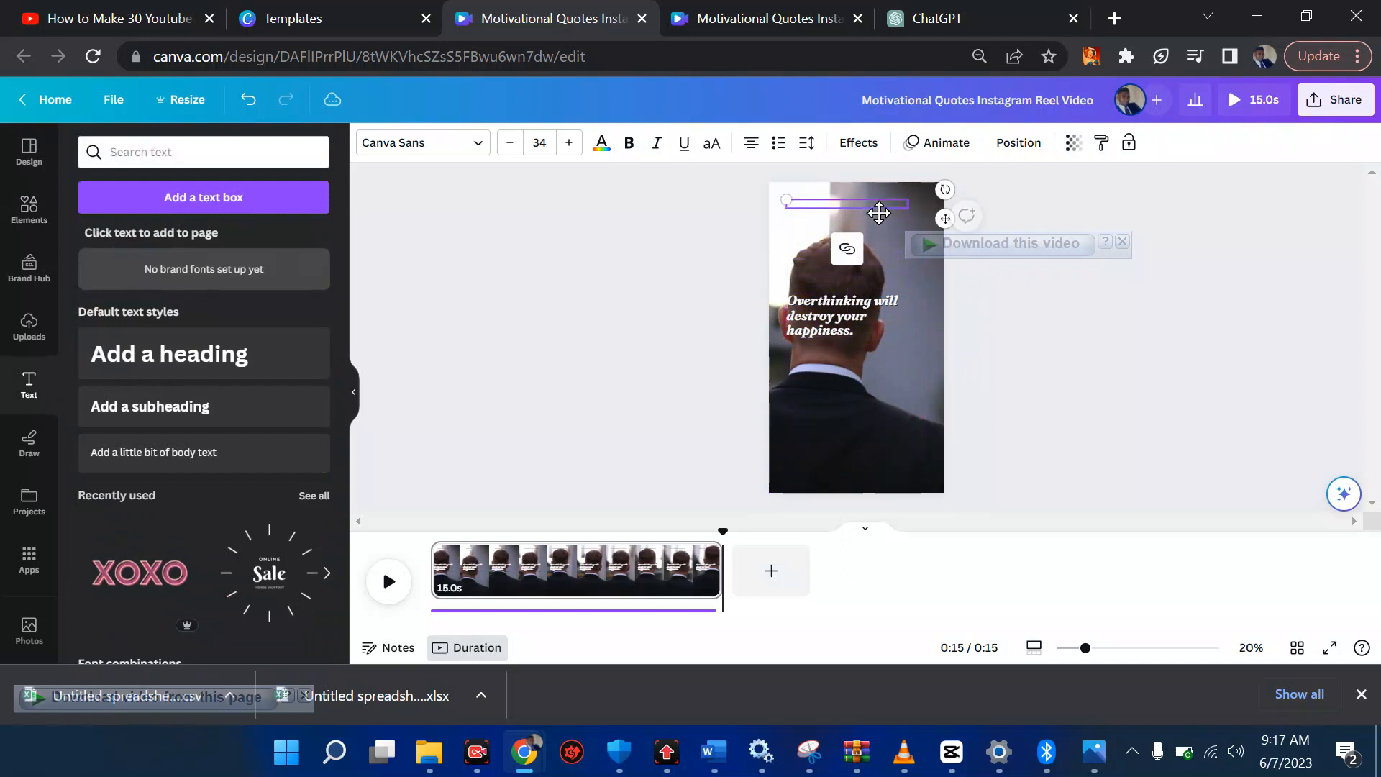
pyautogui.click(847, 317)
pyautogui.click(842, 205)
pyautogui.doubleClick(842, 204)
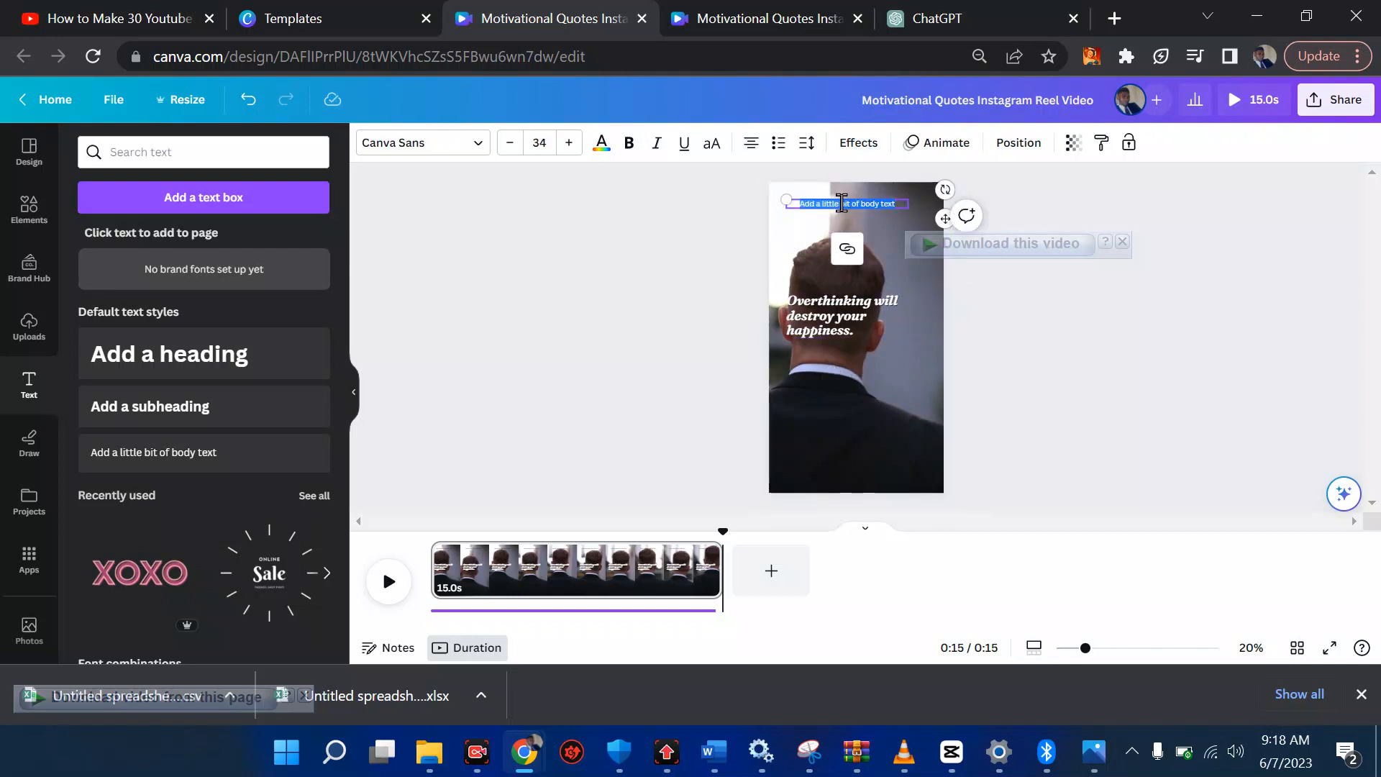
pyautogui.write('@')
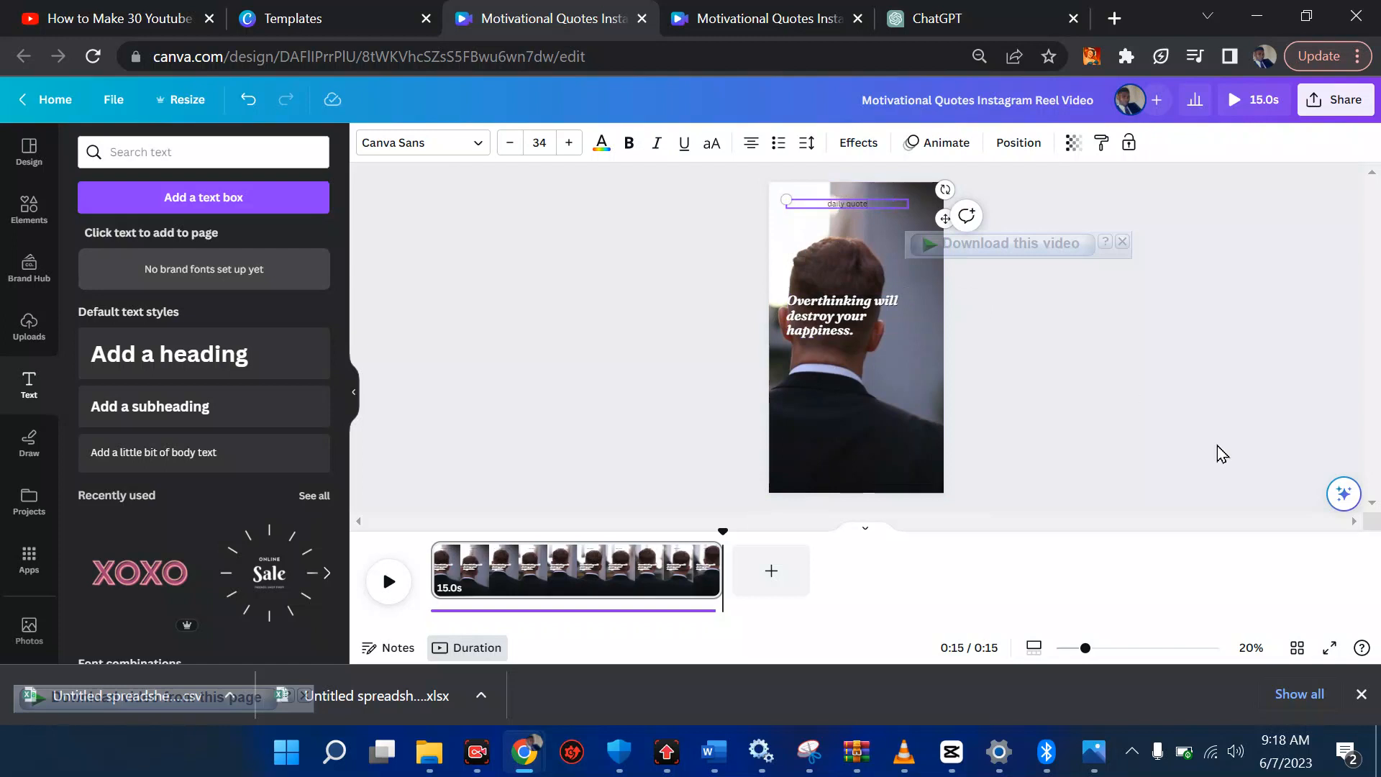
# Try the Festive, Edge, Dare and Street filters on the suited-man background video
pyautogui.moveTo(1086, 651); pyautogui.dragTo(1099, 649)
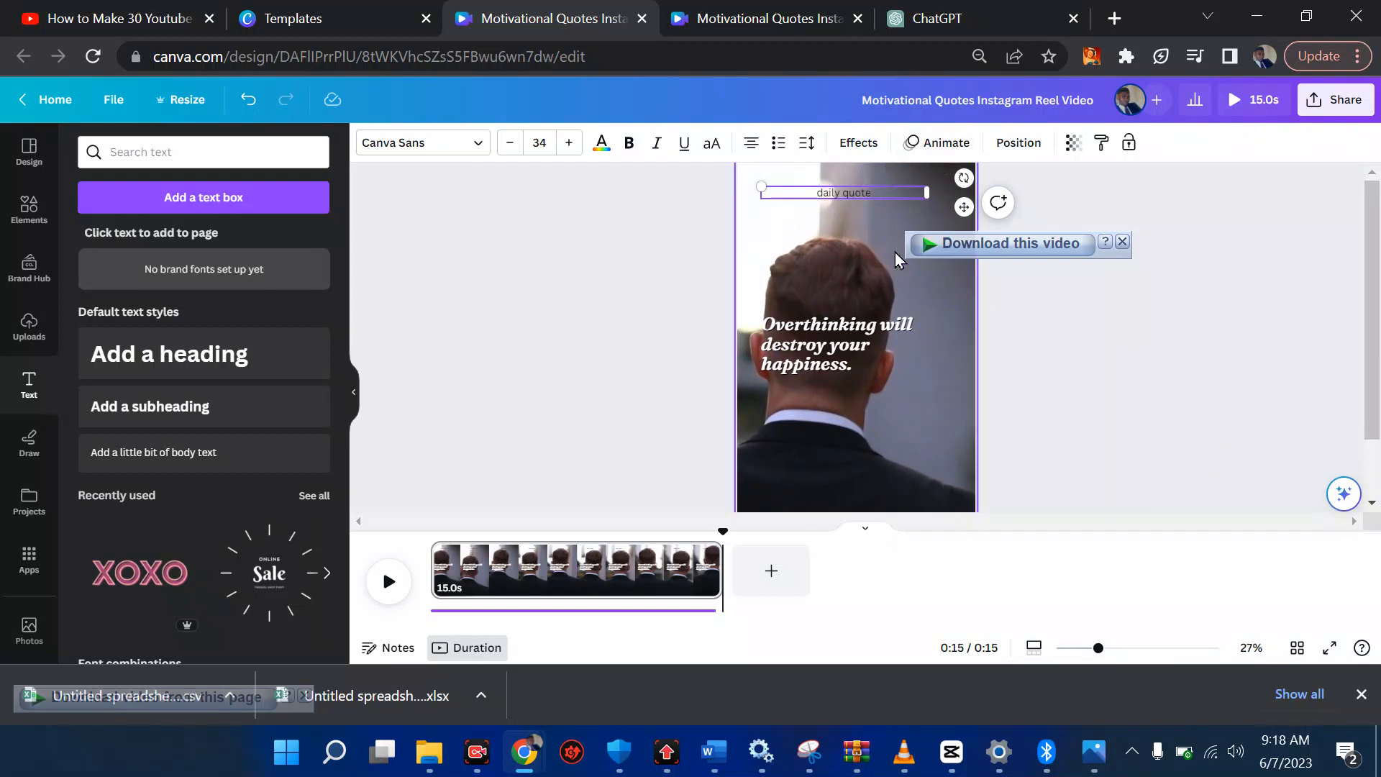
pyautogui.click(912, 296)
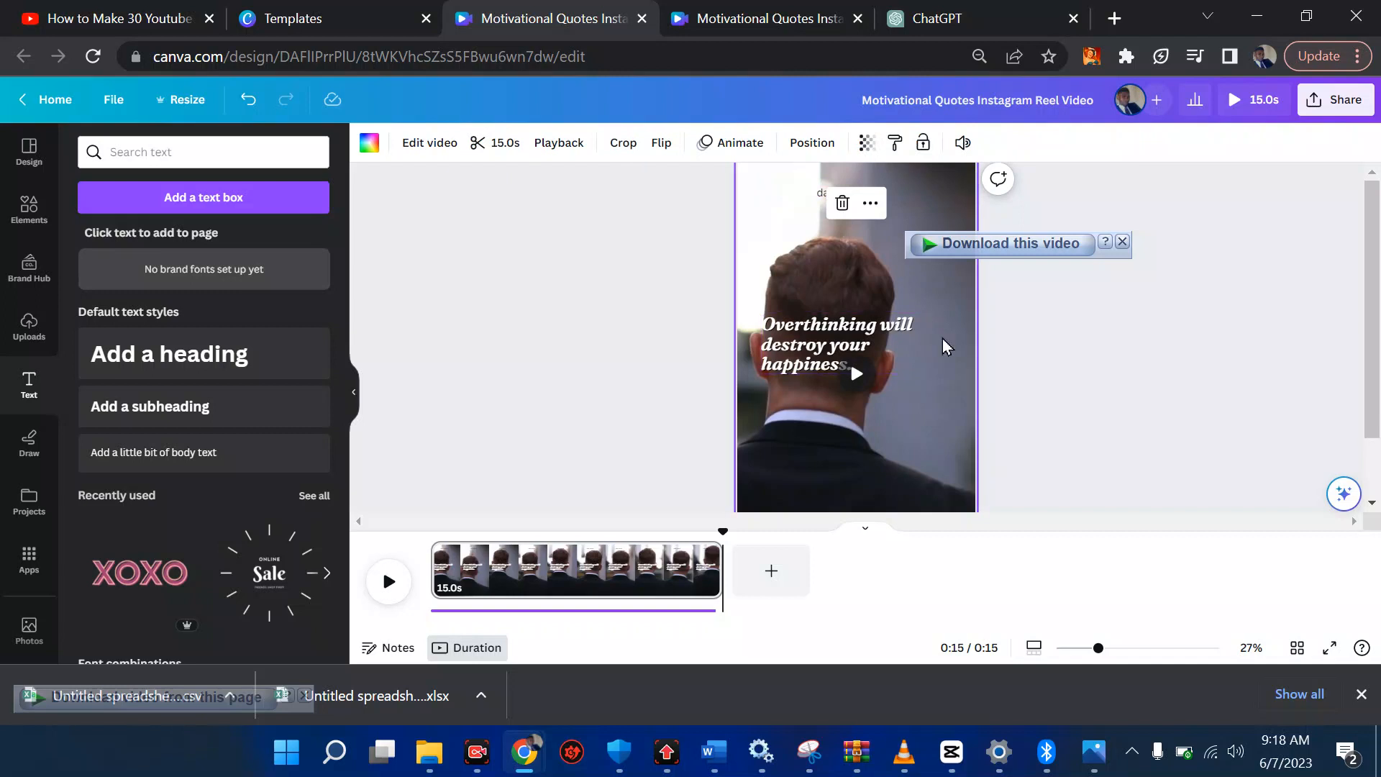
pyautogui.click(432, 143)
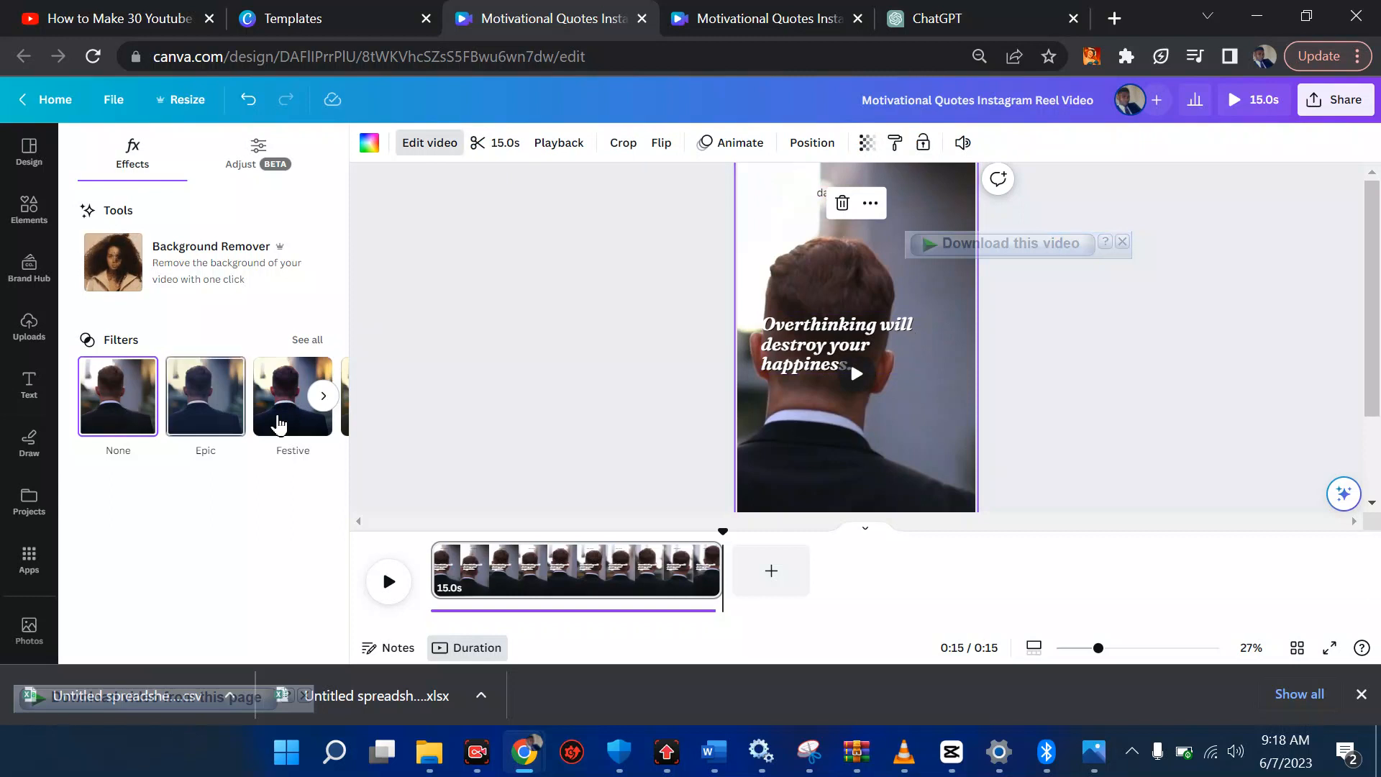
pyautogui.click(281, 423)
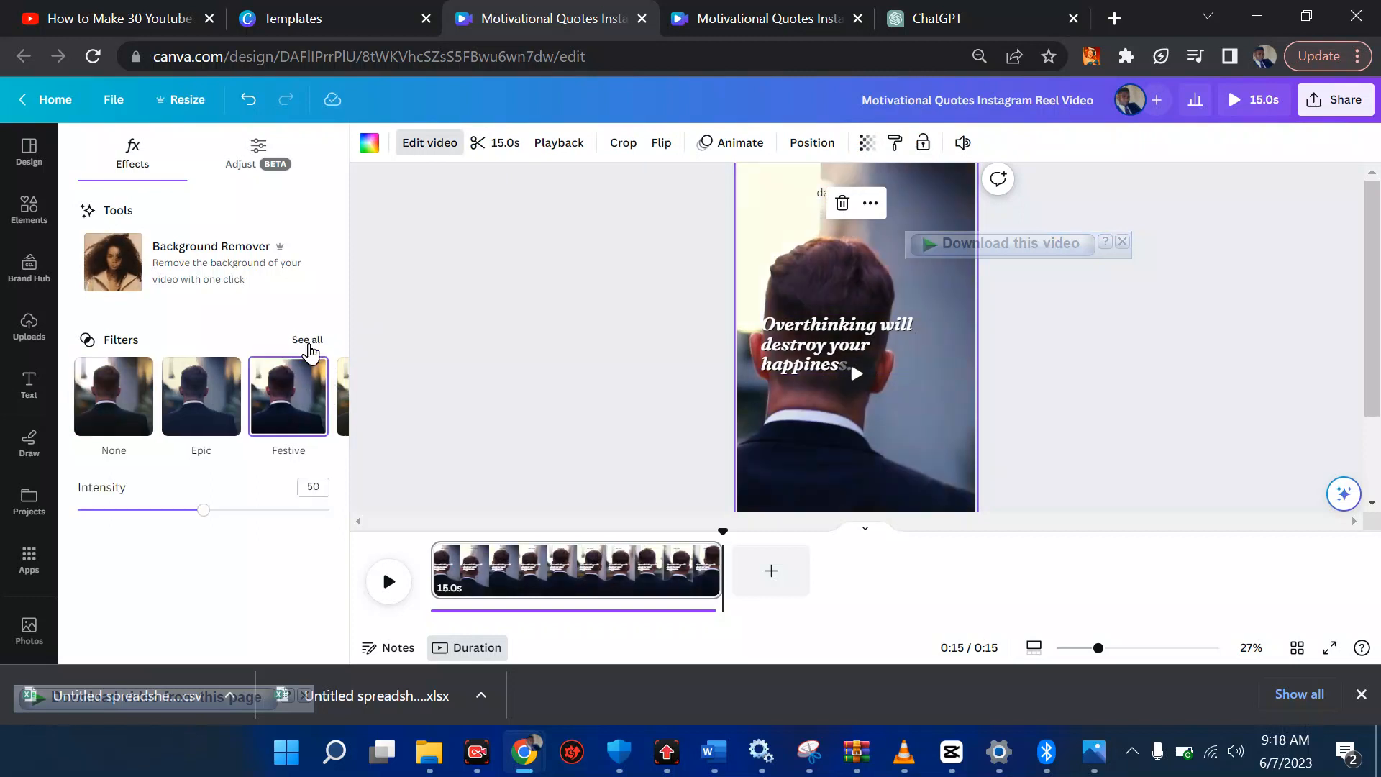
pyautogui.click(291, 346)
pyautogui.click(286, 364)
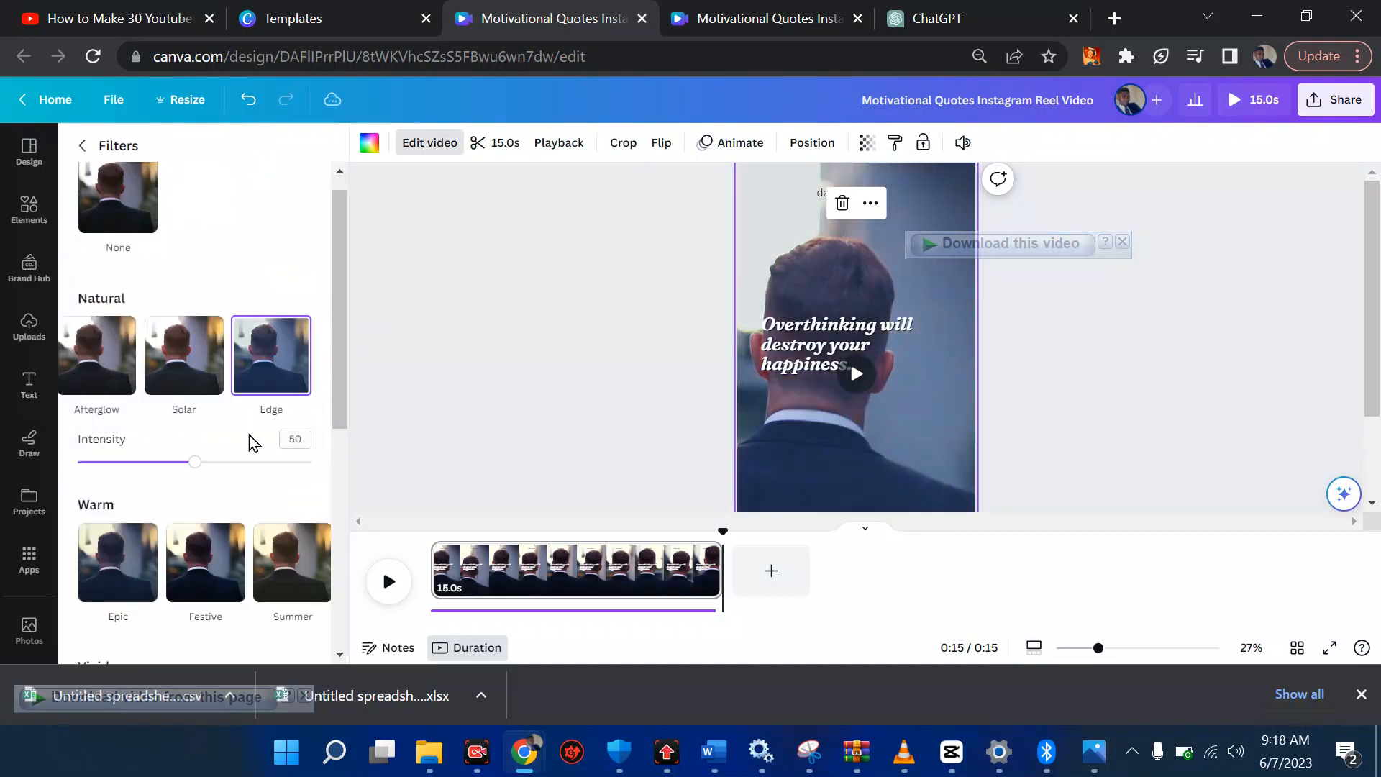
pyautogui.scroll(-3, 211, 574)
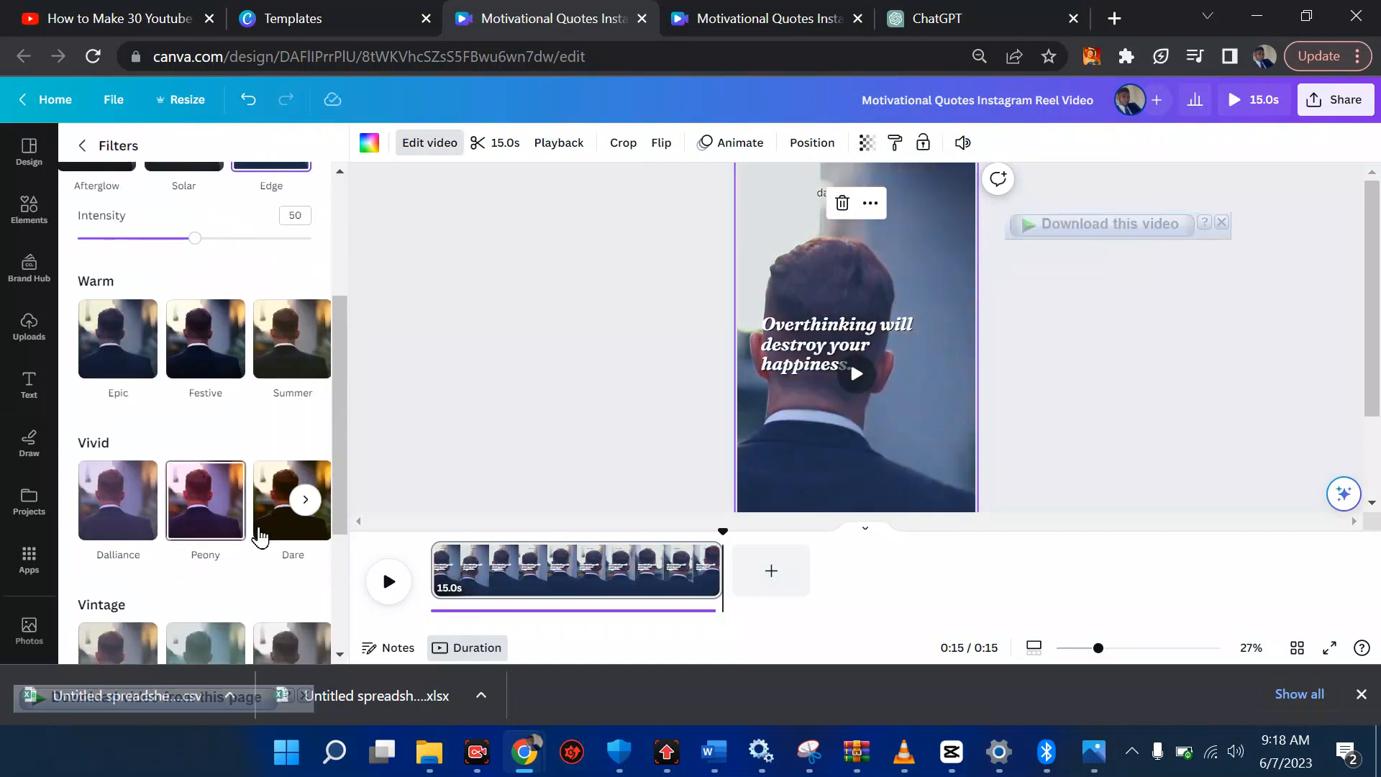
pyautogui.click(274, 518)
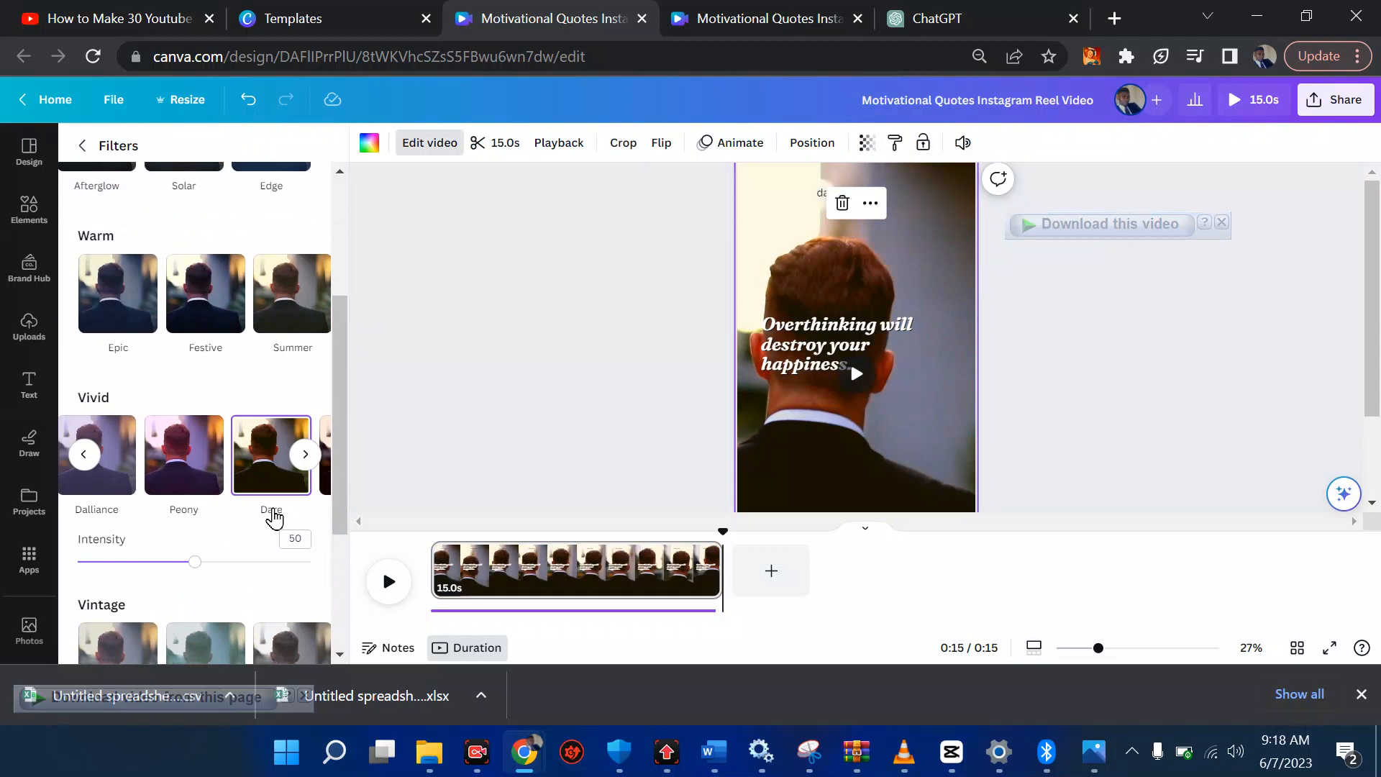
pyautogui.scroll(-3, 276, 518)
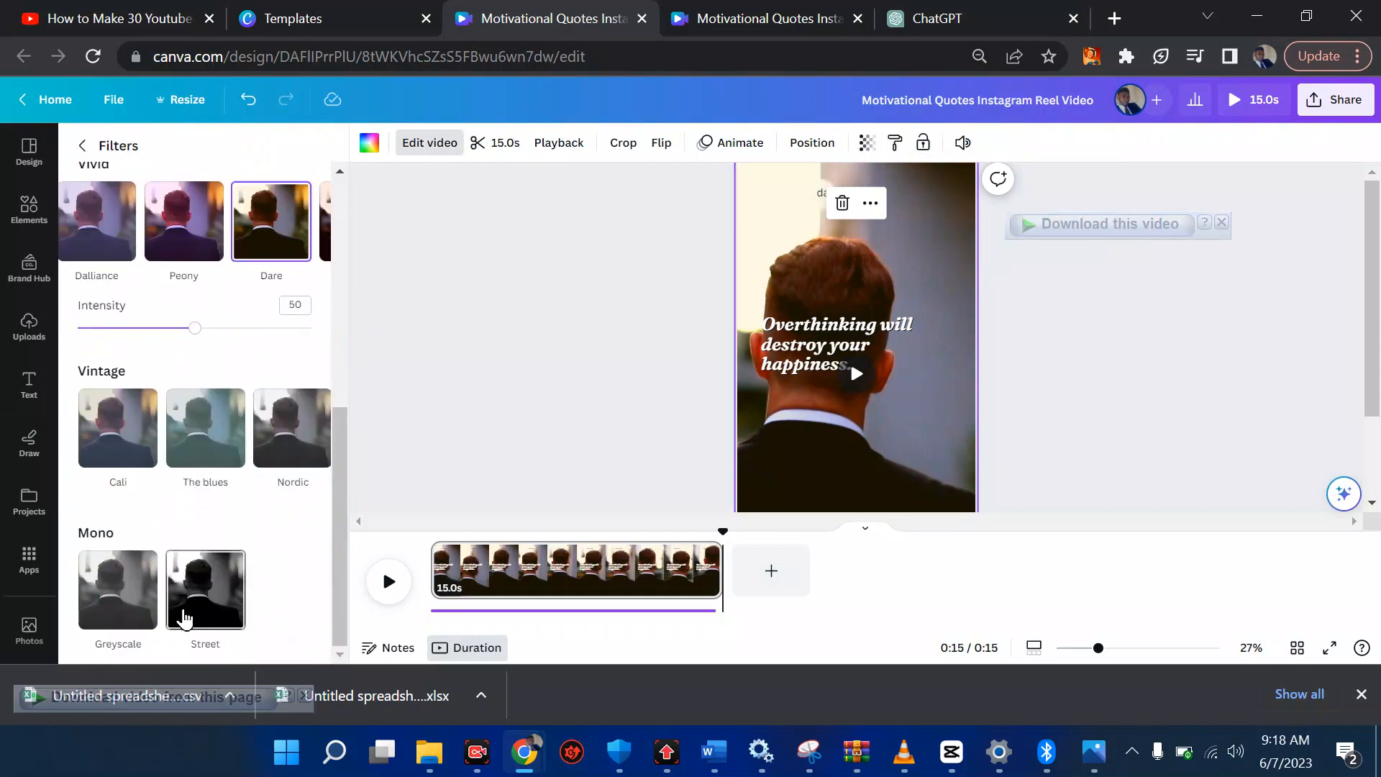
pyautogui.click(185, 612)
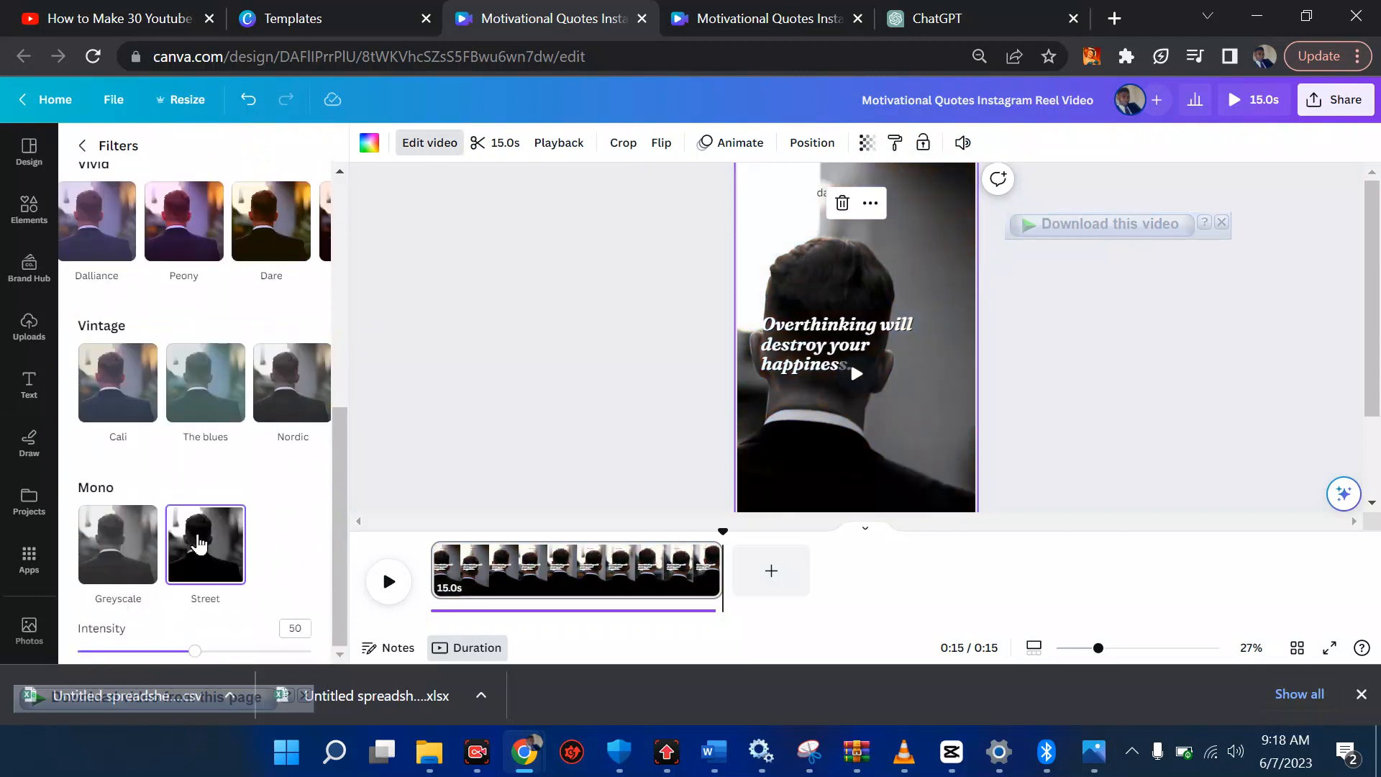
# Apply the Peony filter from the Vivid group to the suited-man background video
pyautogui.scroll(1, 198, 374)
pyautogui.click(188, 244)
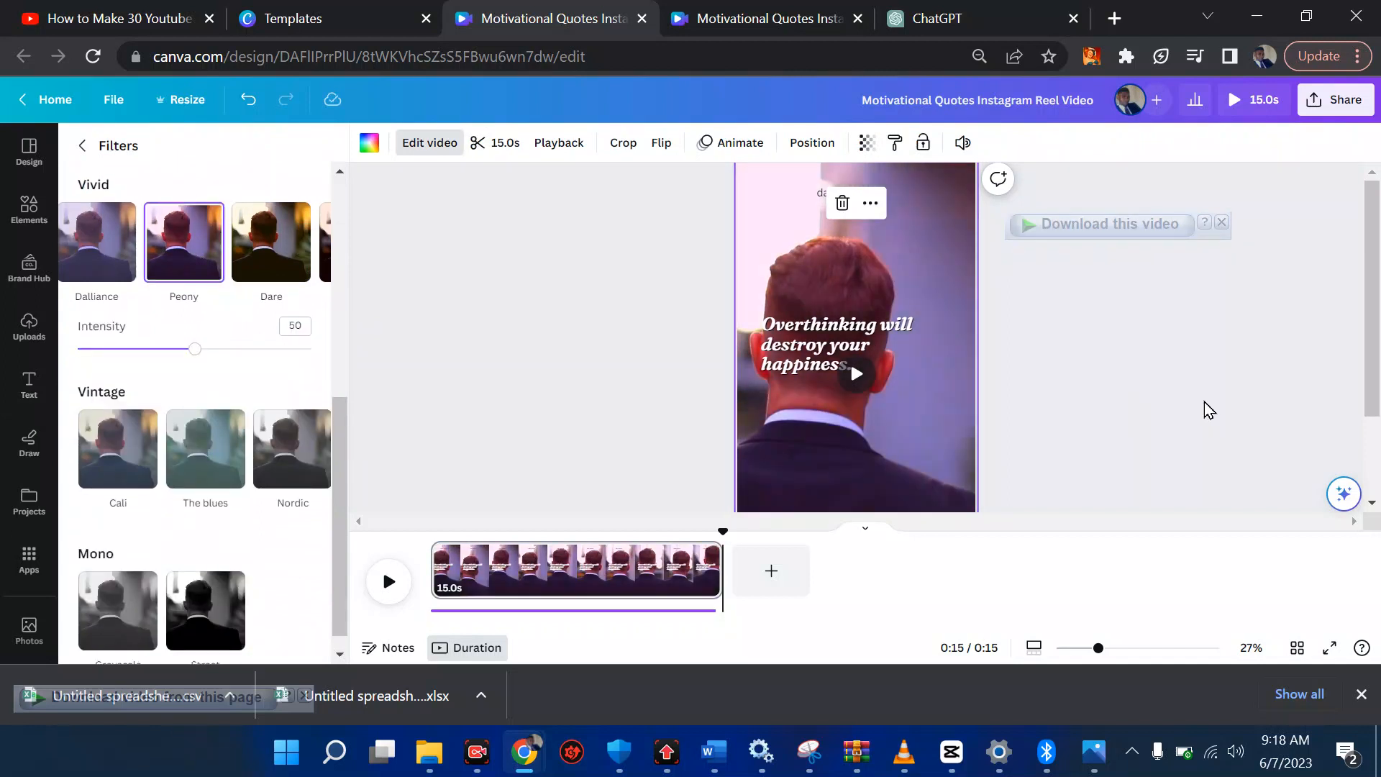
pyautogui.click(1056, 340)
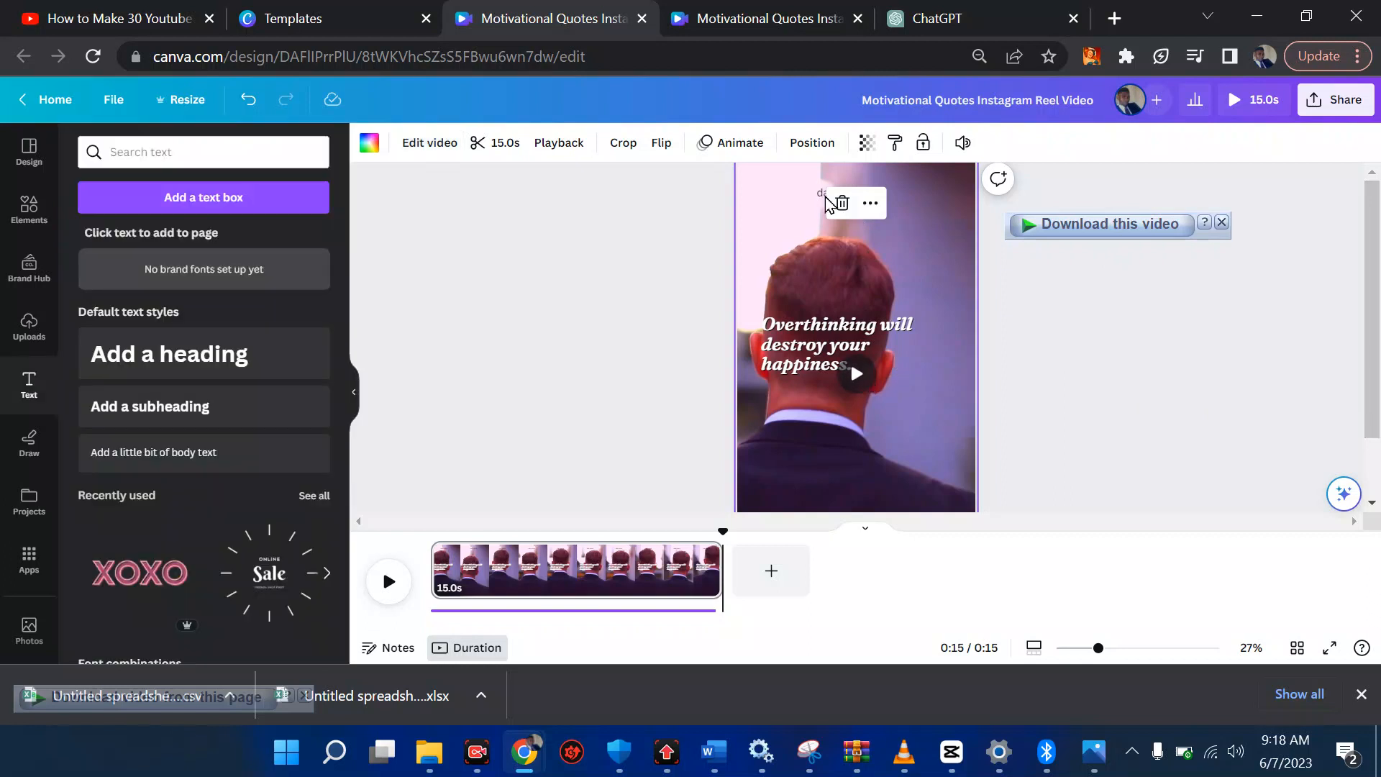
# Try the Glitch and Outline effects on the "daily quote" text and settle on the Splice style
pyautogui.click(850, 360)
pyautogui.click(852, 193)
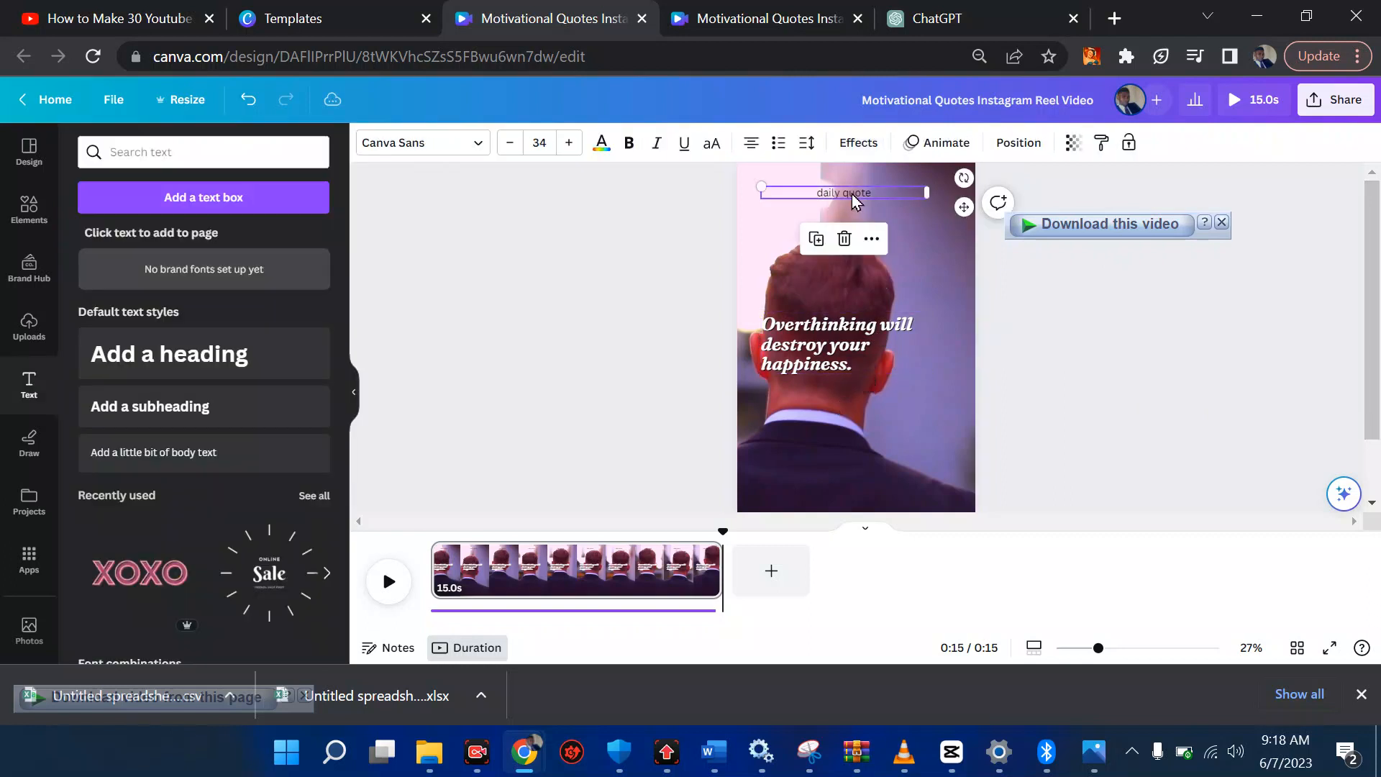
pyautogui.click(847, 144)
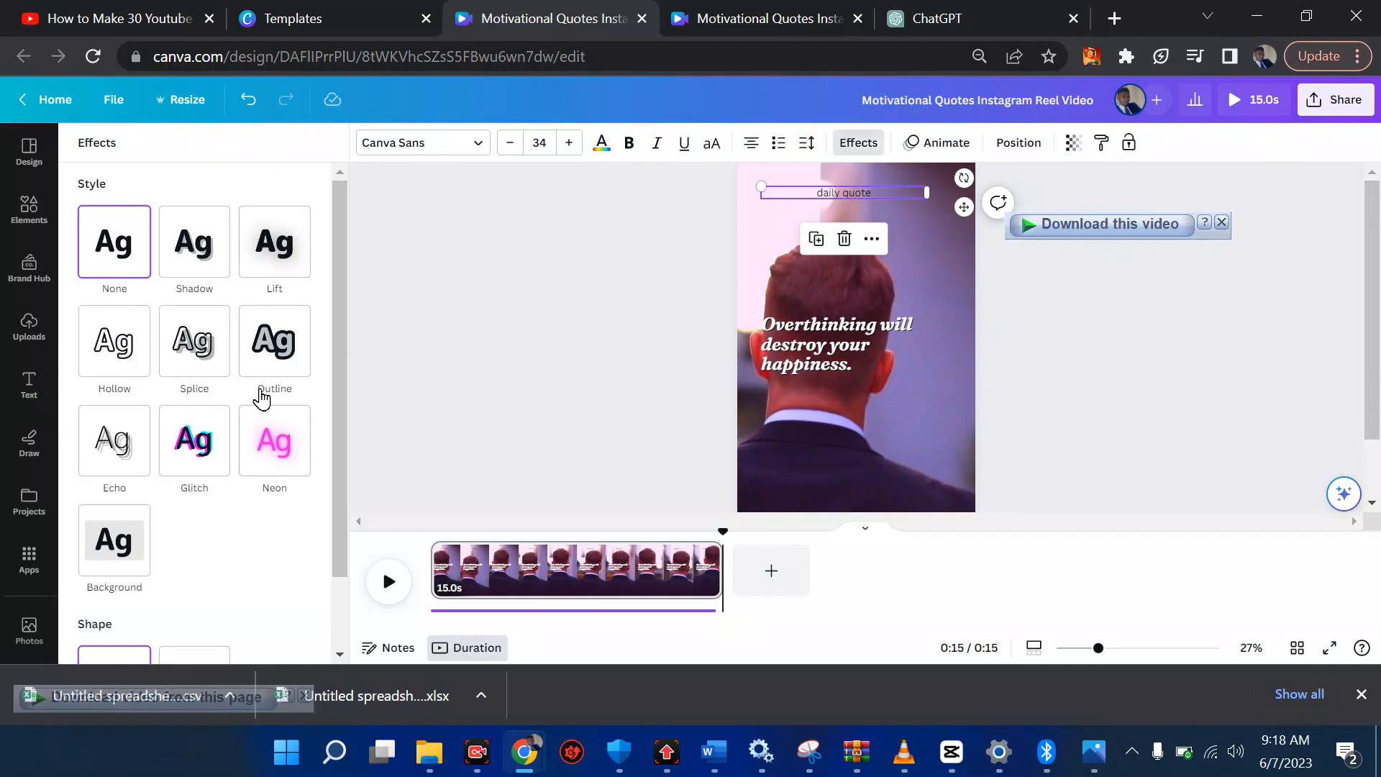
pyautogui.click(281, 459)
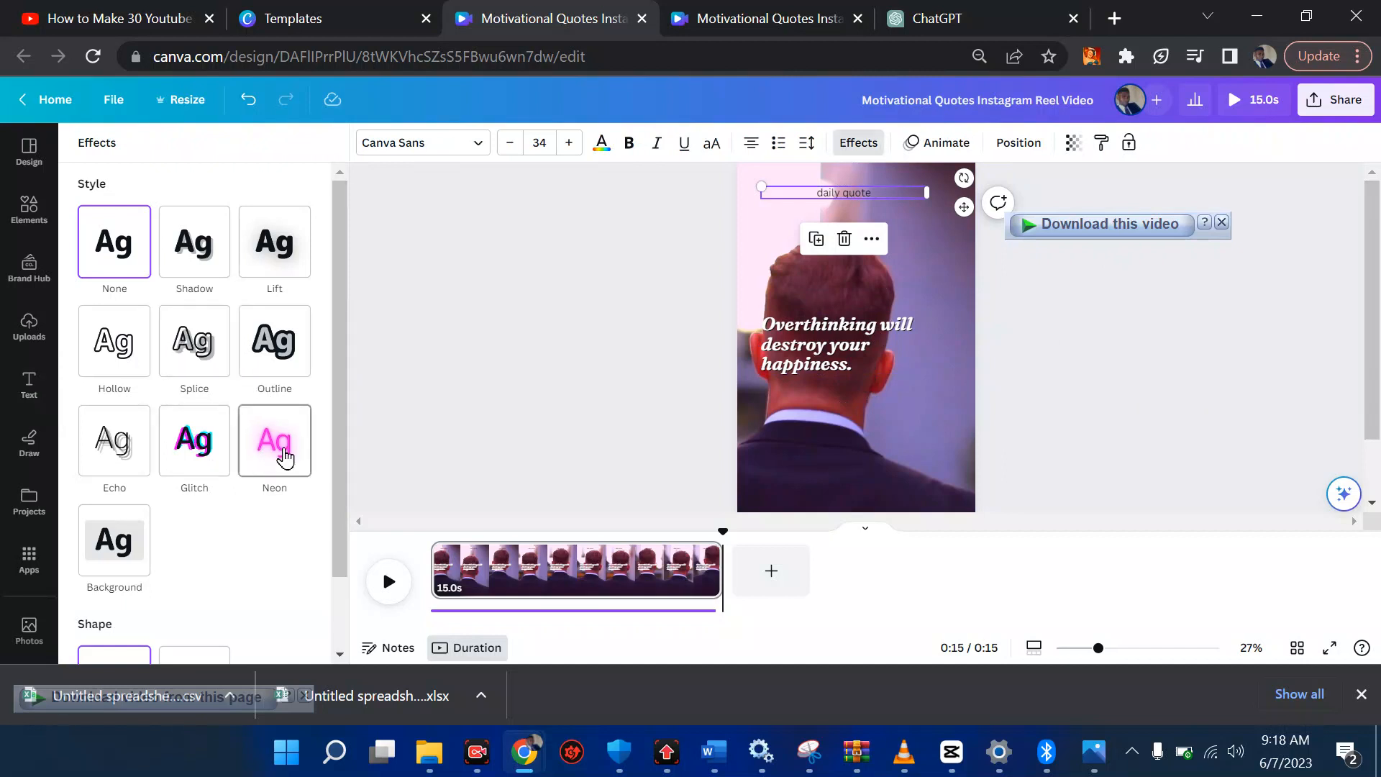
pyautogui.click(200, 450)
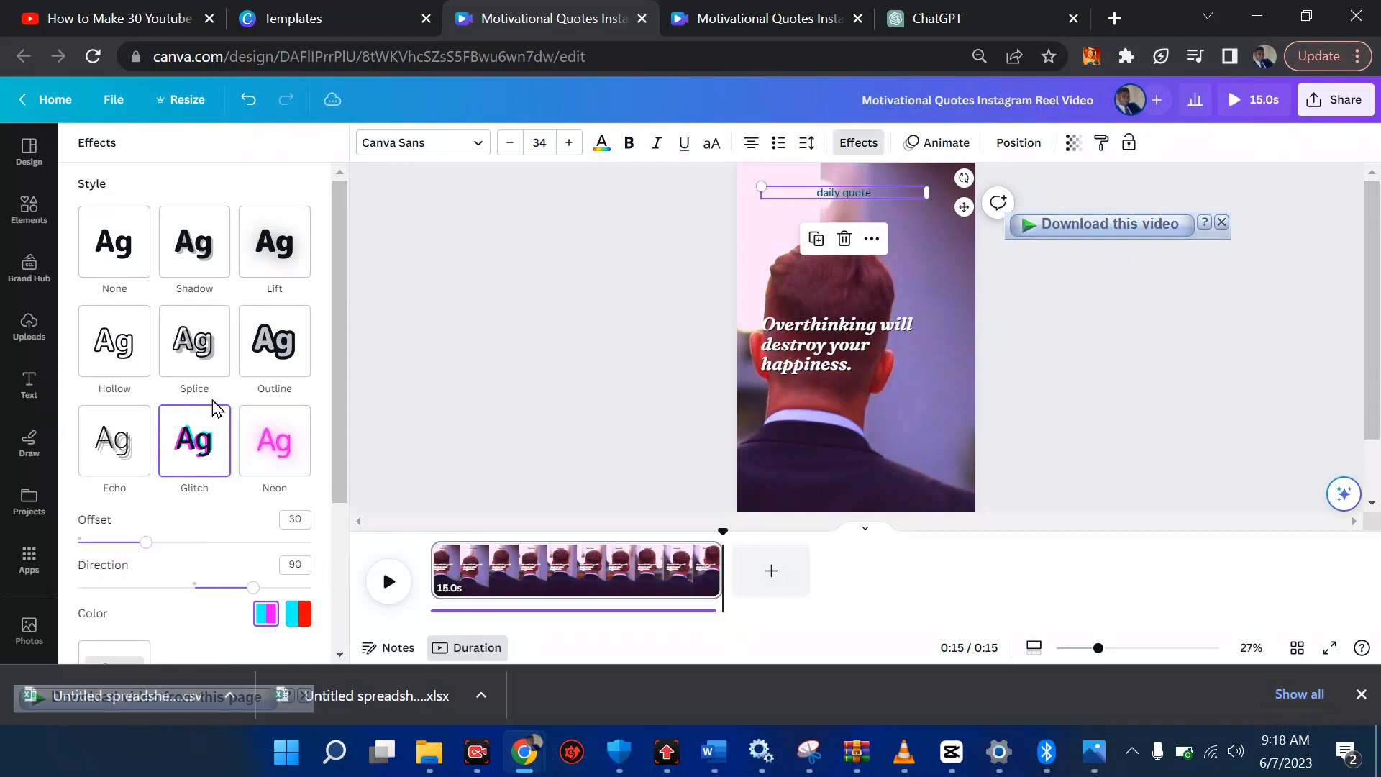
pyautogui.click(209, 353)
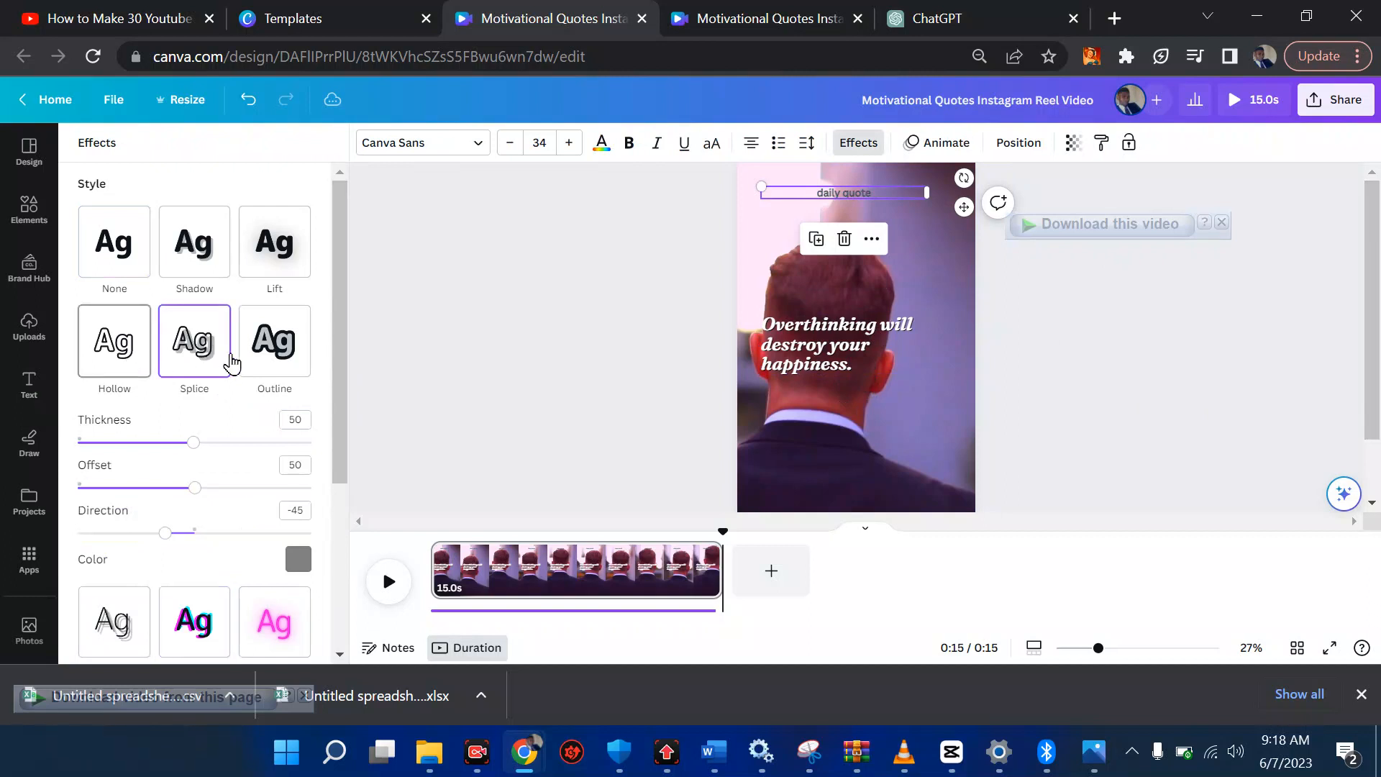
pyautogui.click(268, 362)
pyautogui.click(214, 353)
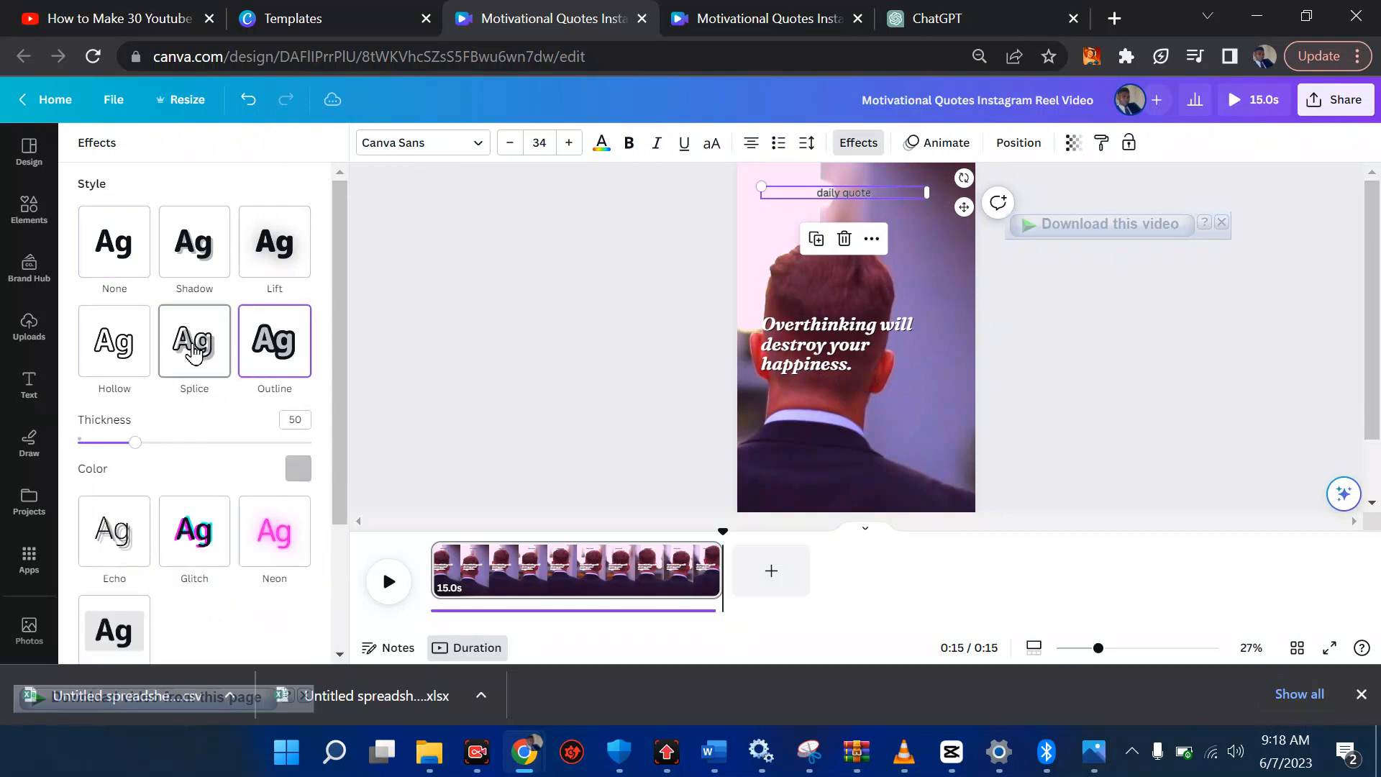
# Increase the font size of the "daily quote" text to 39
pyautogui.click(569, 144)
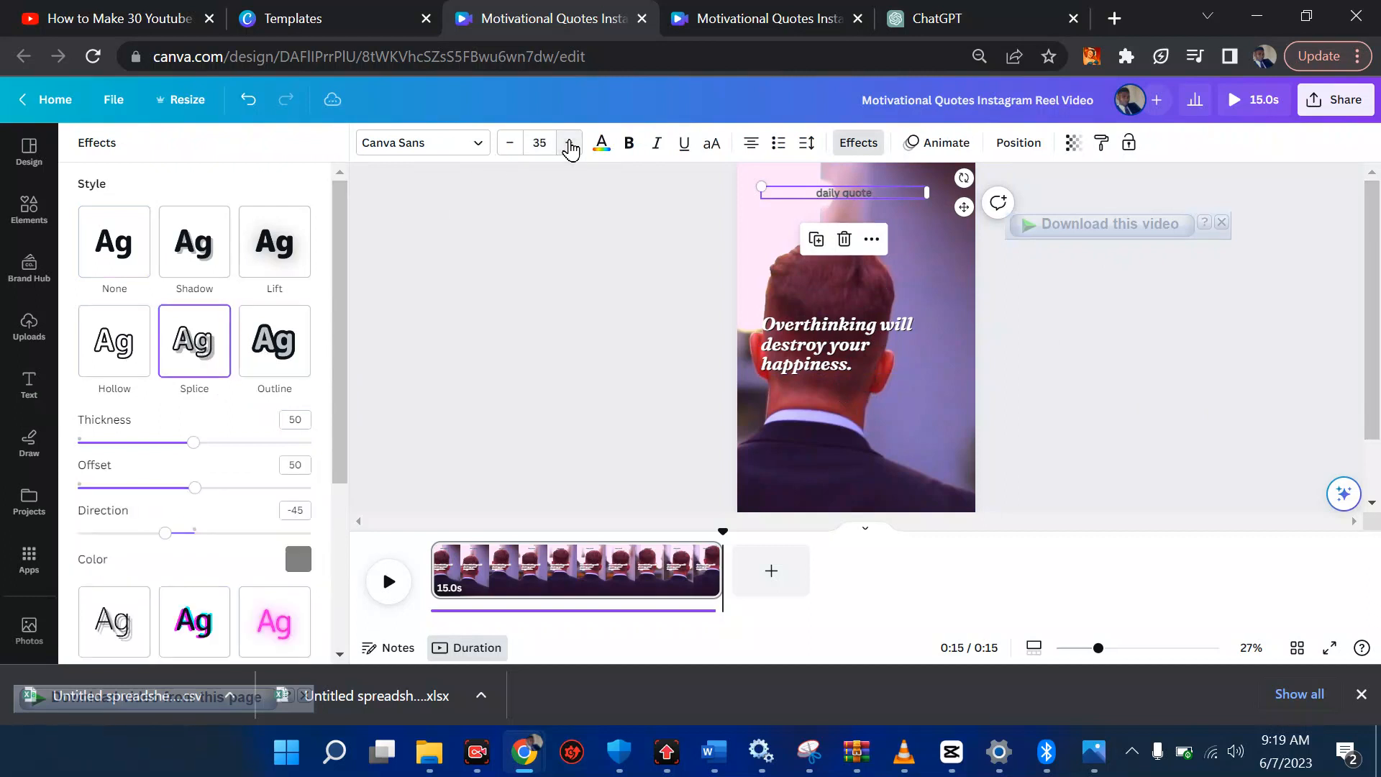
pyautogui.click(569, 143)
pyautogui.click(569, 143)
pyautogui.click(569, 143)
pyautogui.click(569, 143)
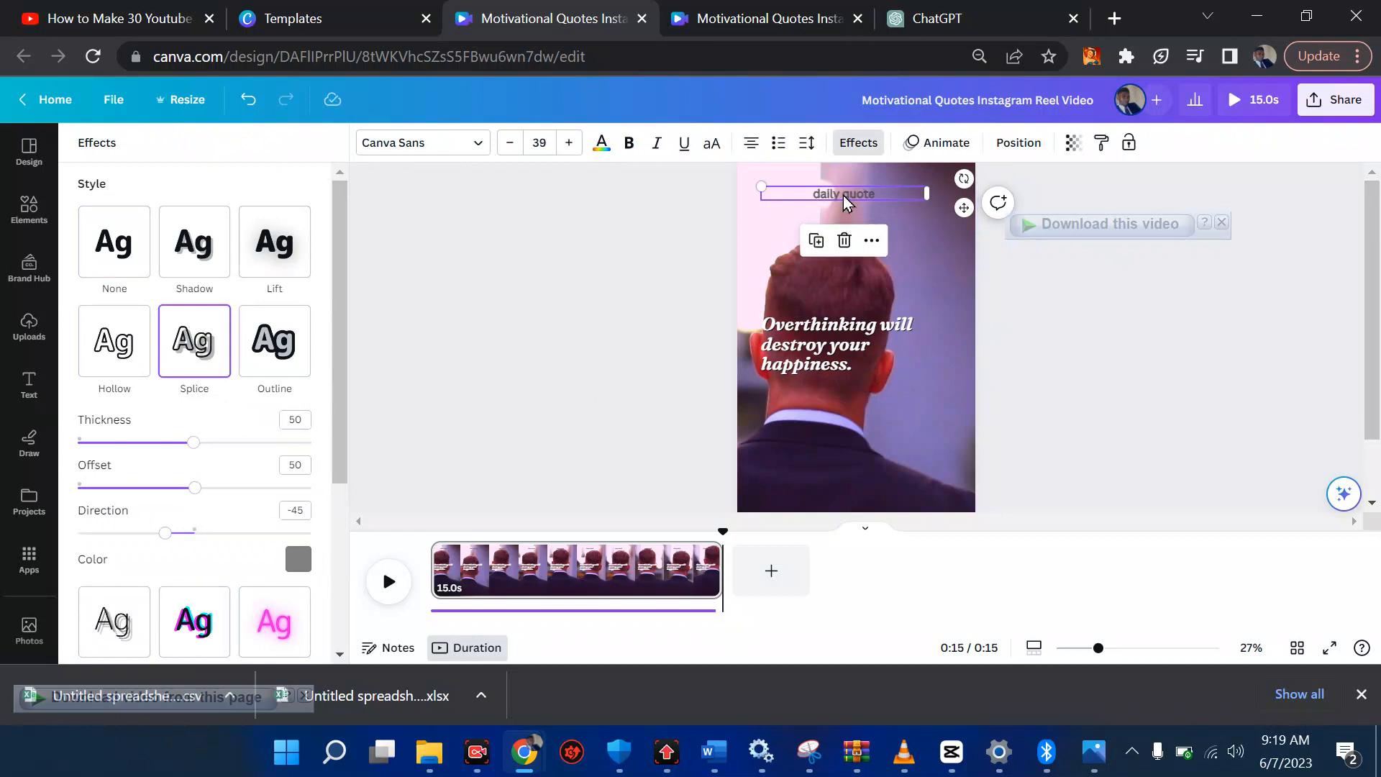
# Place the "daily quote" text horizontally centred just below the page's upper edge and make it italic
pyautogui.moveTo(847, 197); pyautogui.dragTo(849, 181)
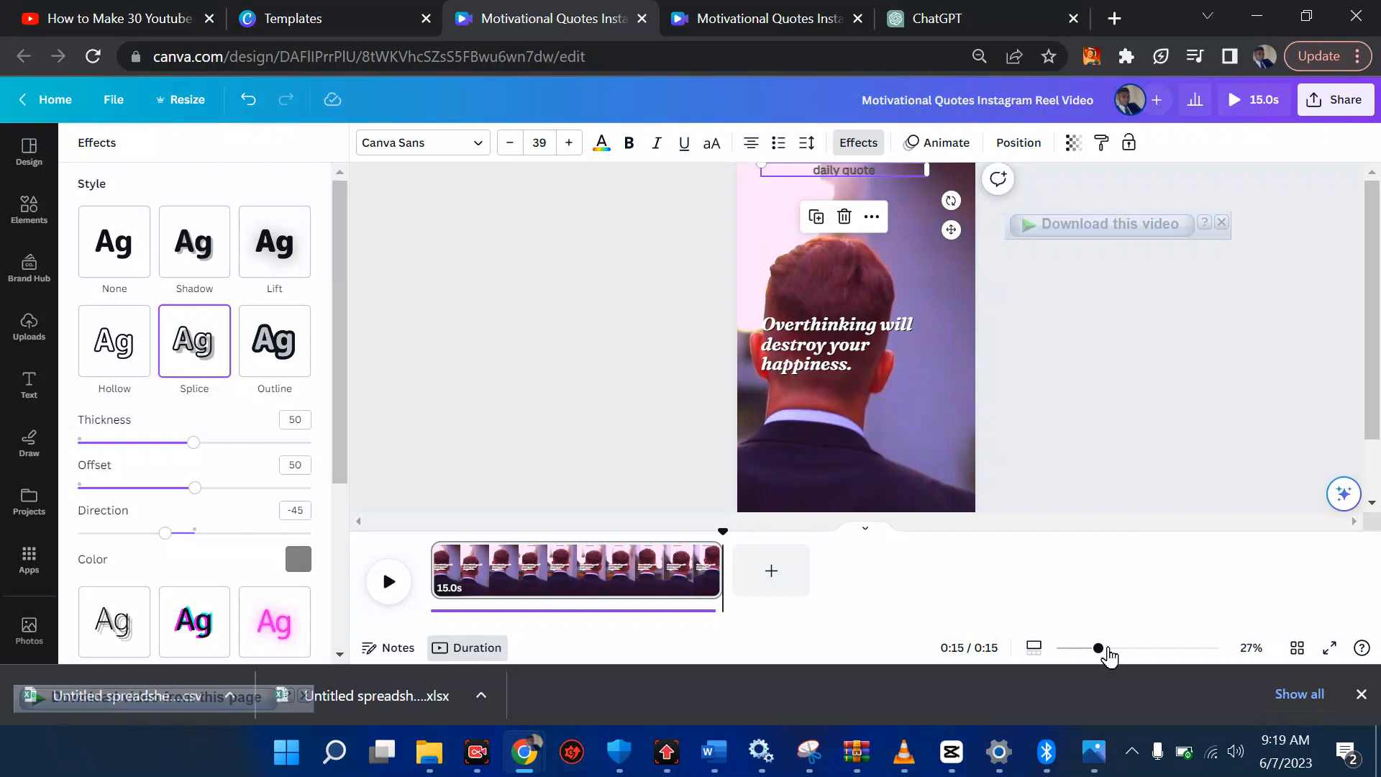
pyautogui.moveTo(1105, 655); pyautogui.dragTo(1087, 652)
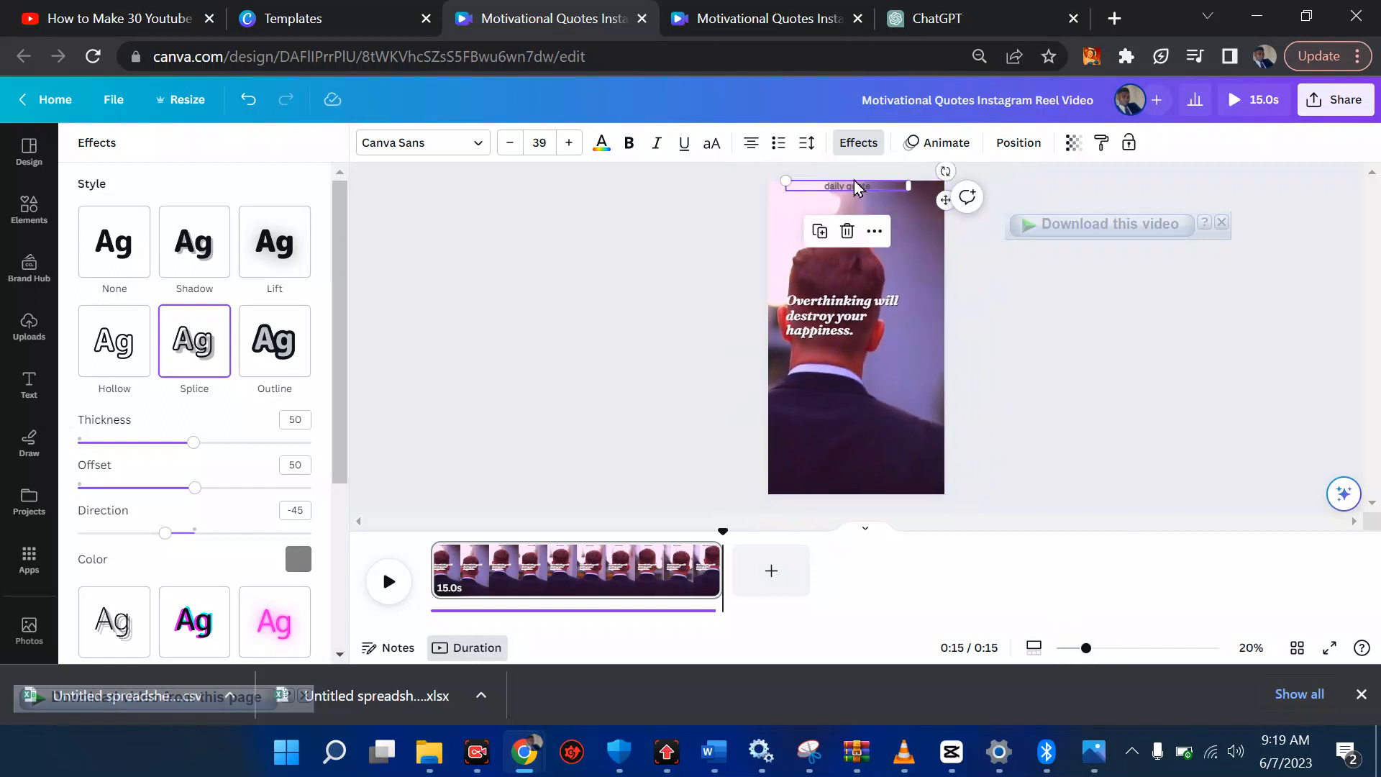
pyautogui.moveTo(855, 185); pyautogui.dragTo(864, 192)
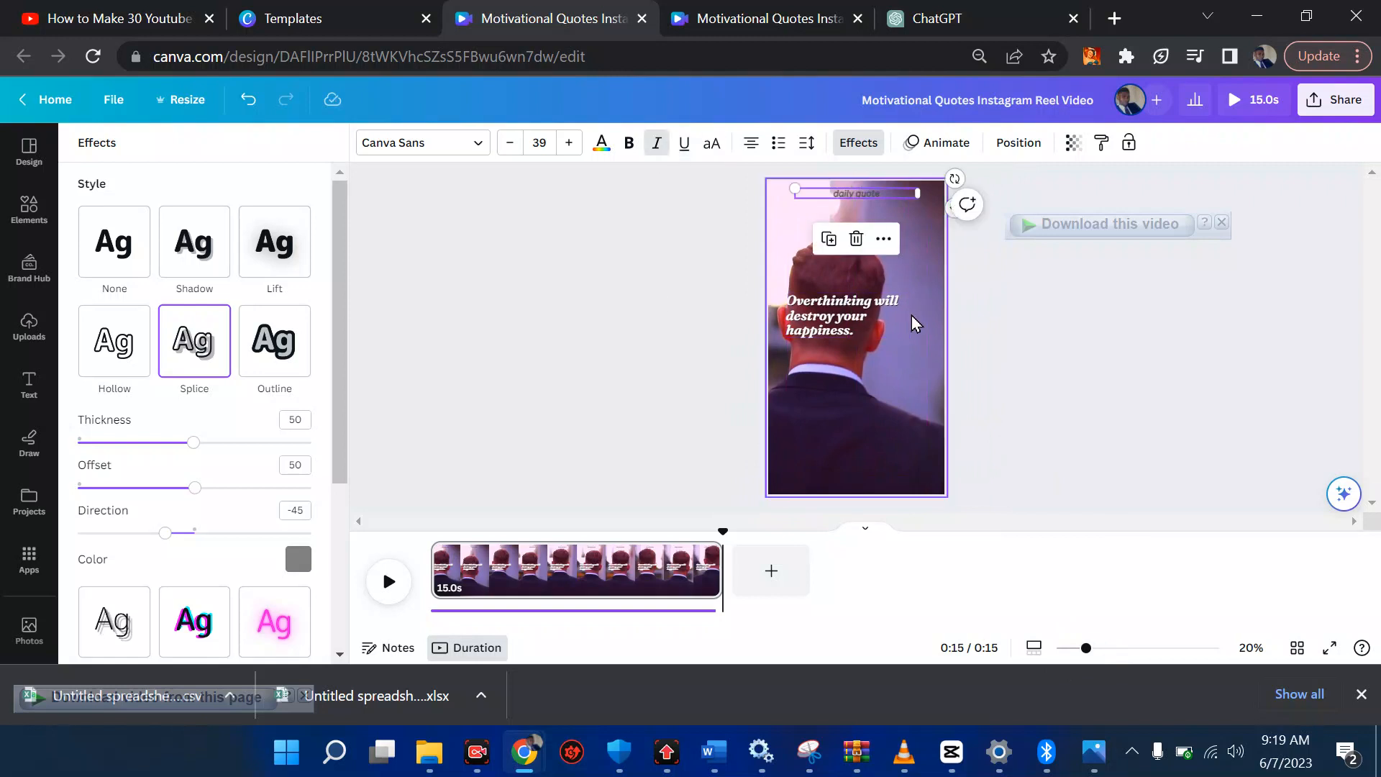
# Move the main quote text up to the top of the man's head and replace its wording with "quote 1"
pyautogui.click(831, 318)
pyautogui.moveTo(831, 318); pyautogui.dragTo(831, 266)
pyautogui.click(833, 257)
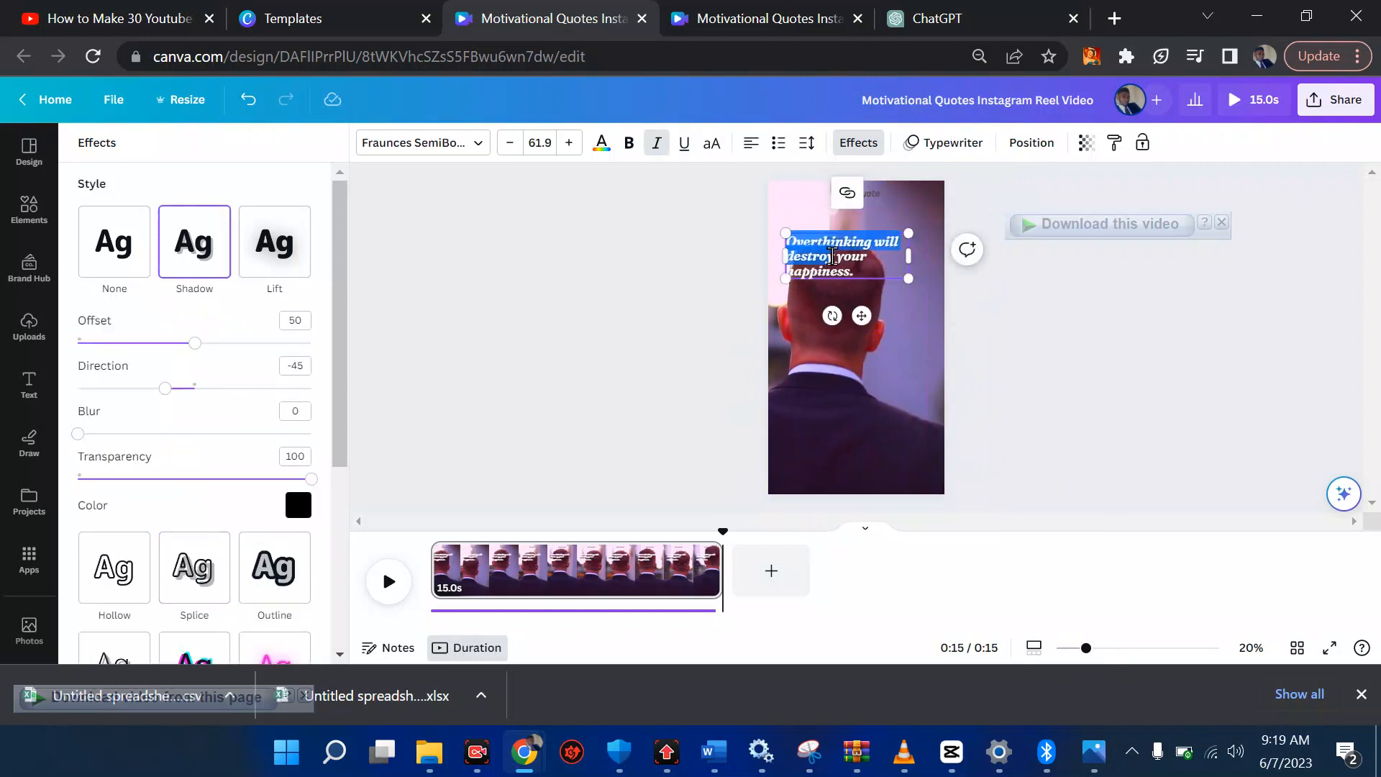
pyautogui.write('quote 1')
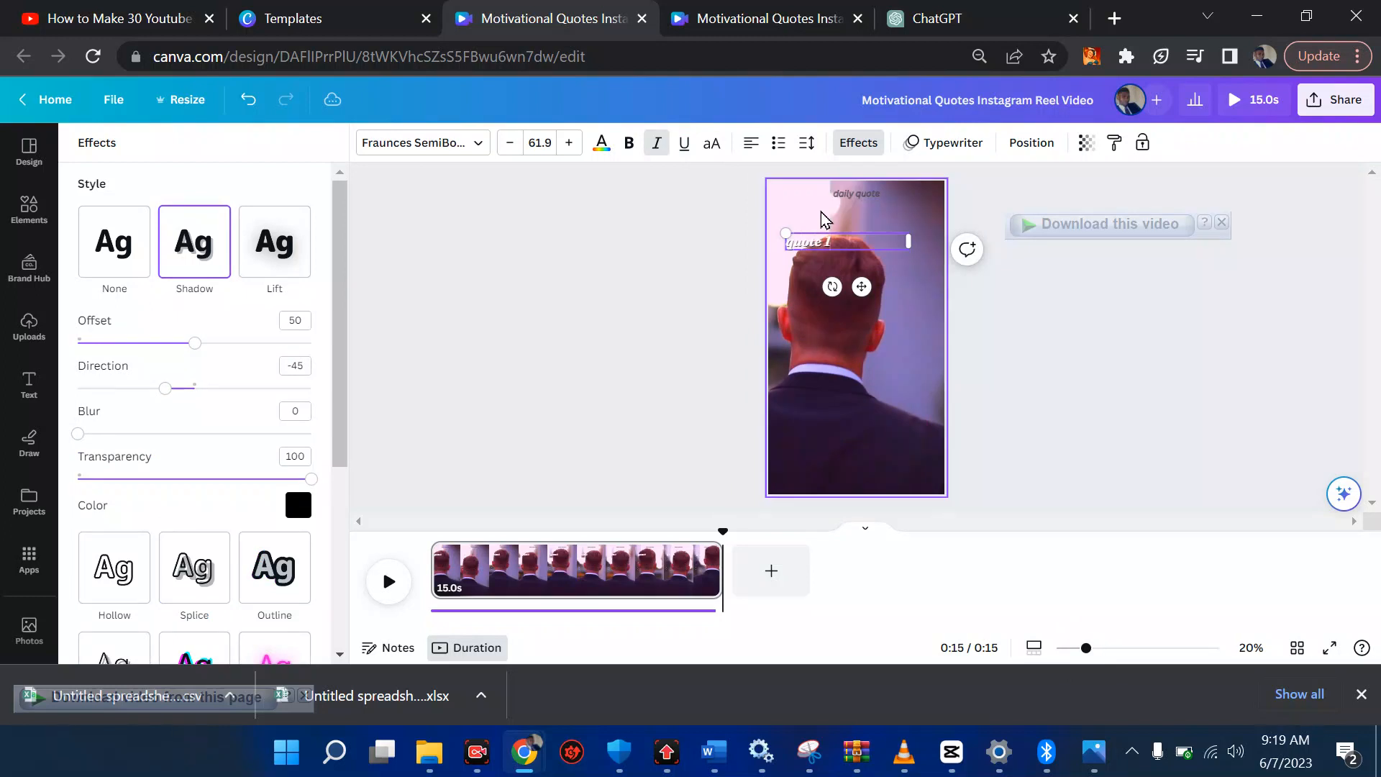
pyautogui.moveTo(821, 231); pyautogui.dragTo(840, 234)
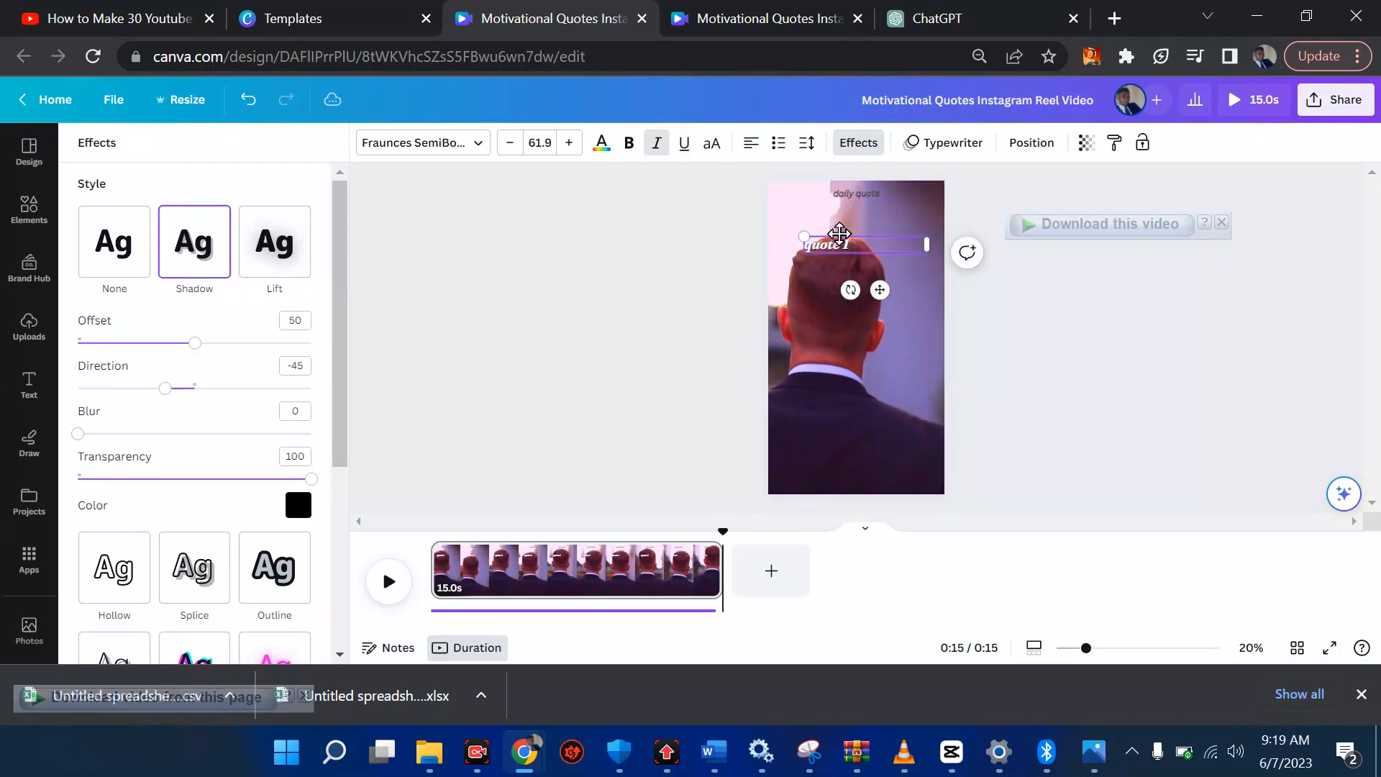
pyautogui.click(658, 296)
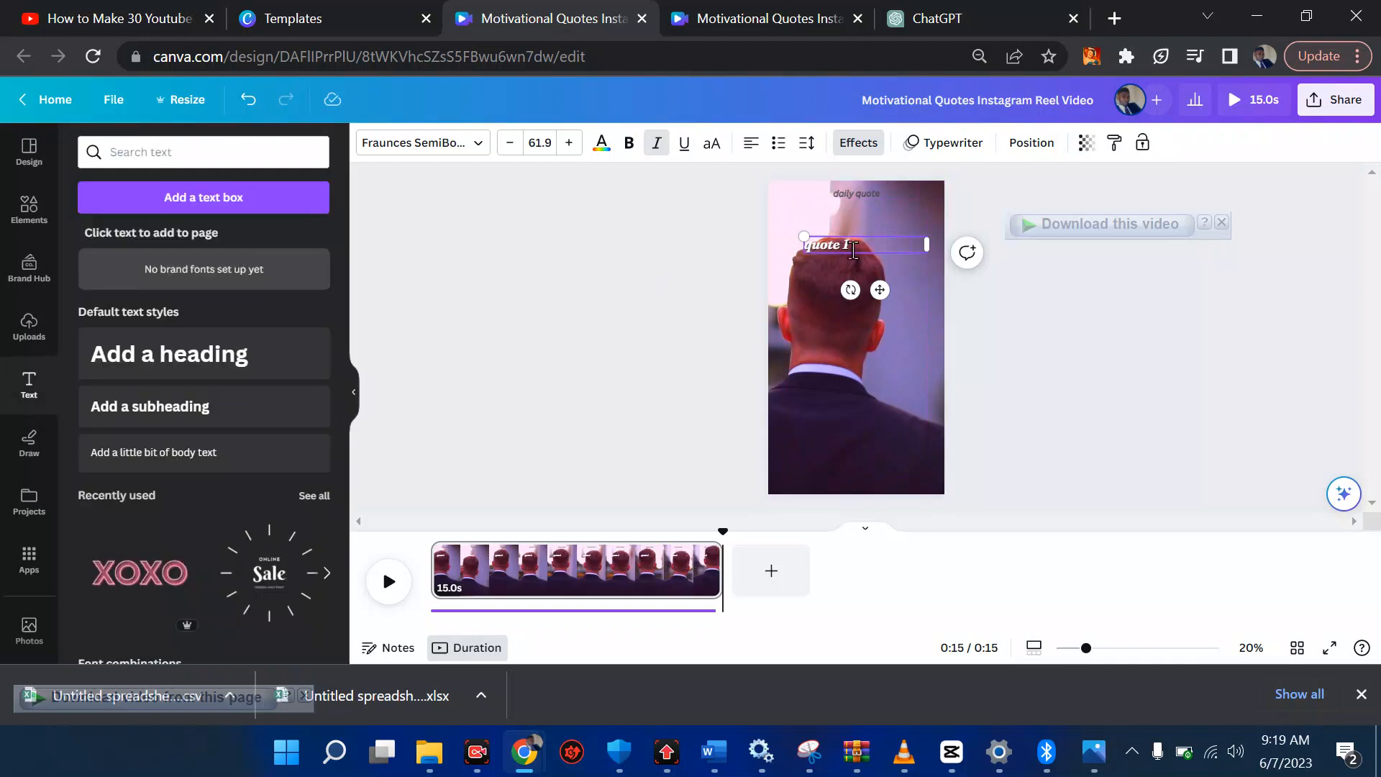
# Duplicate the "quote 1" text, place the copy over the man's collar, and change its wording to "quote 2"
pyautogui.click(1093, 387)
pyautogui.click(860, 251)
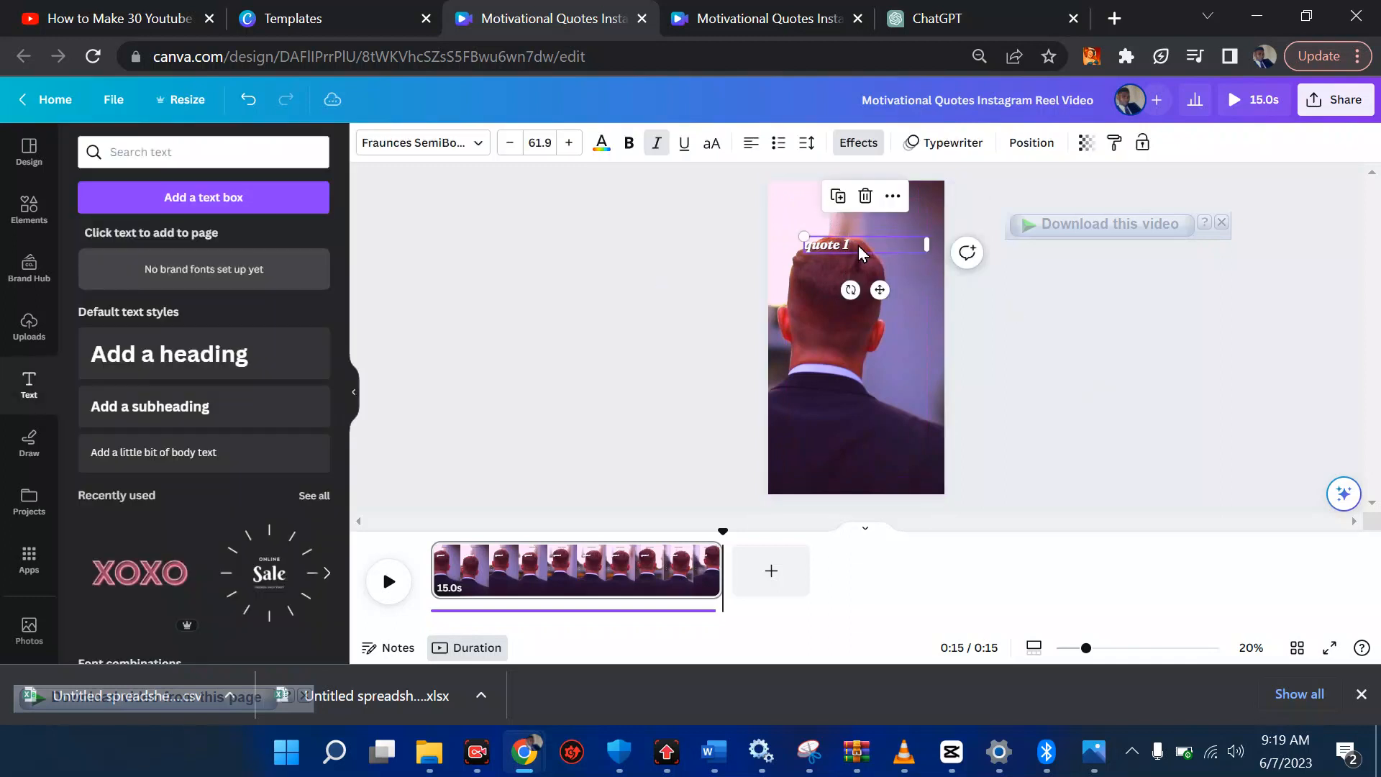
pyautogui.click(838, 195)
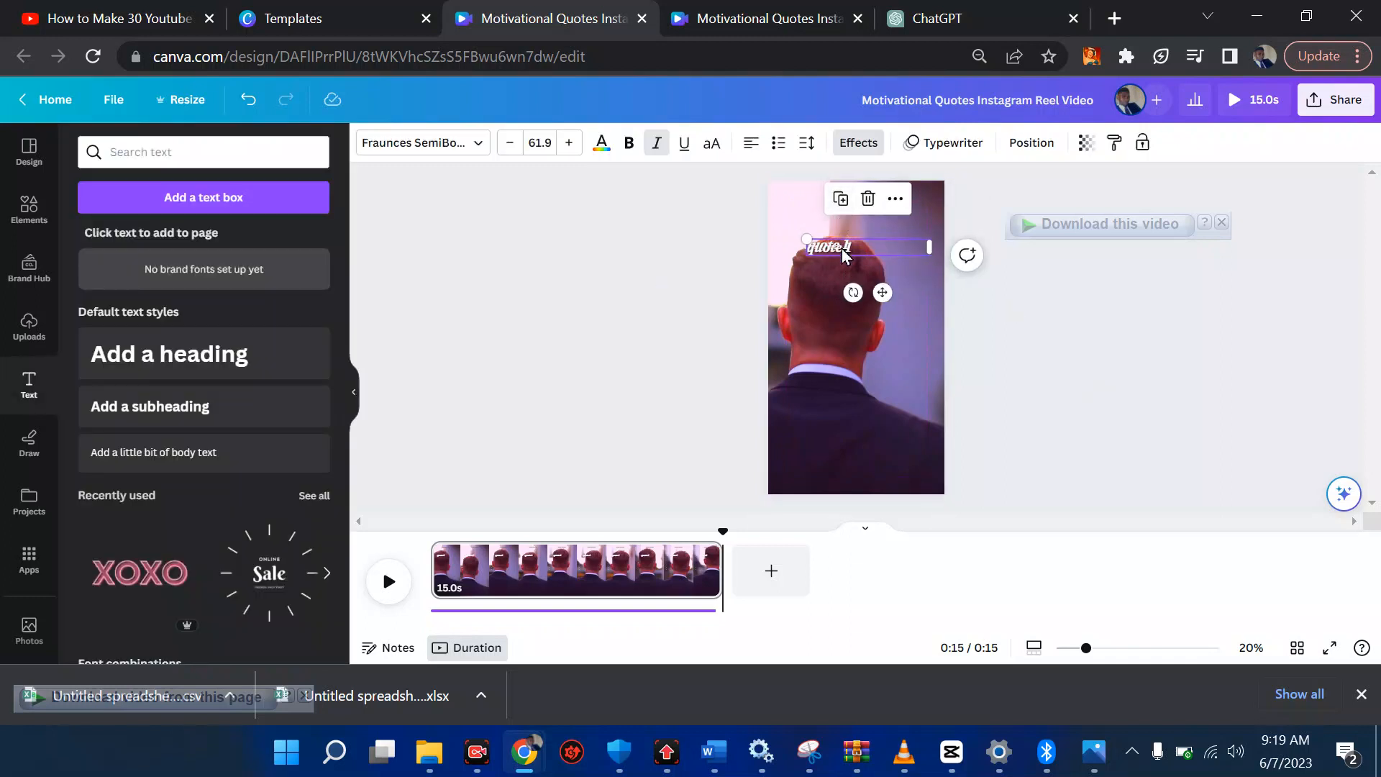
pyautogui.moveTo(845, 248); pyautogui.dragTo(834, 369)
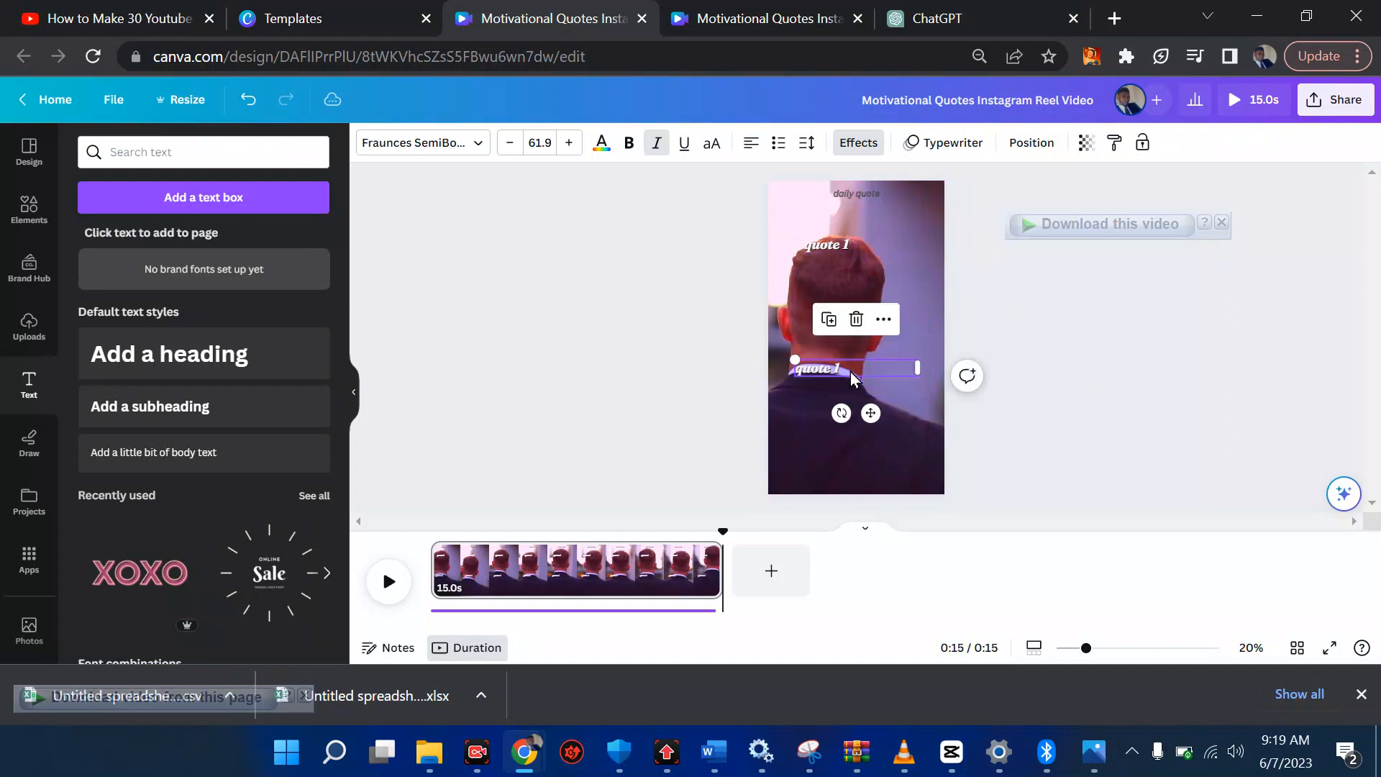
pyautogui.doubleClick(851, 370)
pyautogui.click(851, 370)
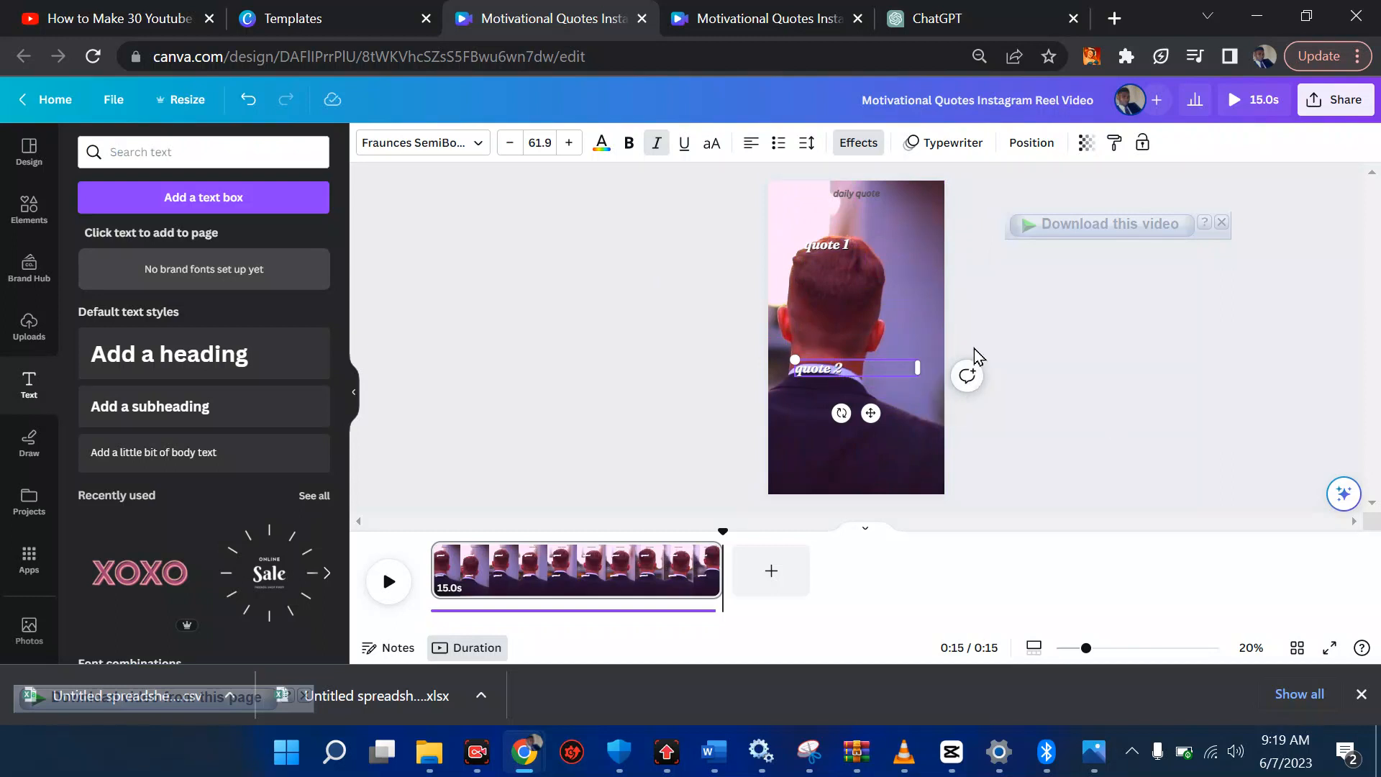
# Nudge "quote 1" slightly left and down, and "quote 2" slightly right and up
pyautogui.click(832, 247)
pyautogui.moveTo(831, 248)
pyautogui.mouseDown()
pyautogui.moveTo(838, 279)
pyautogui.moveTo(823, 248)
pyautogui.mouseUp()
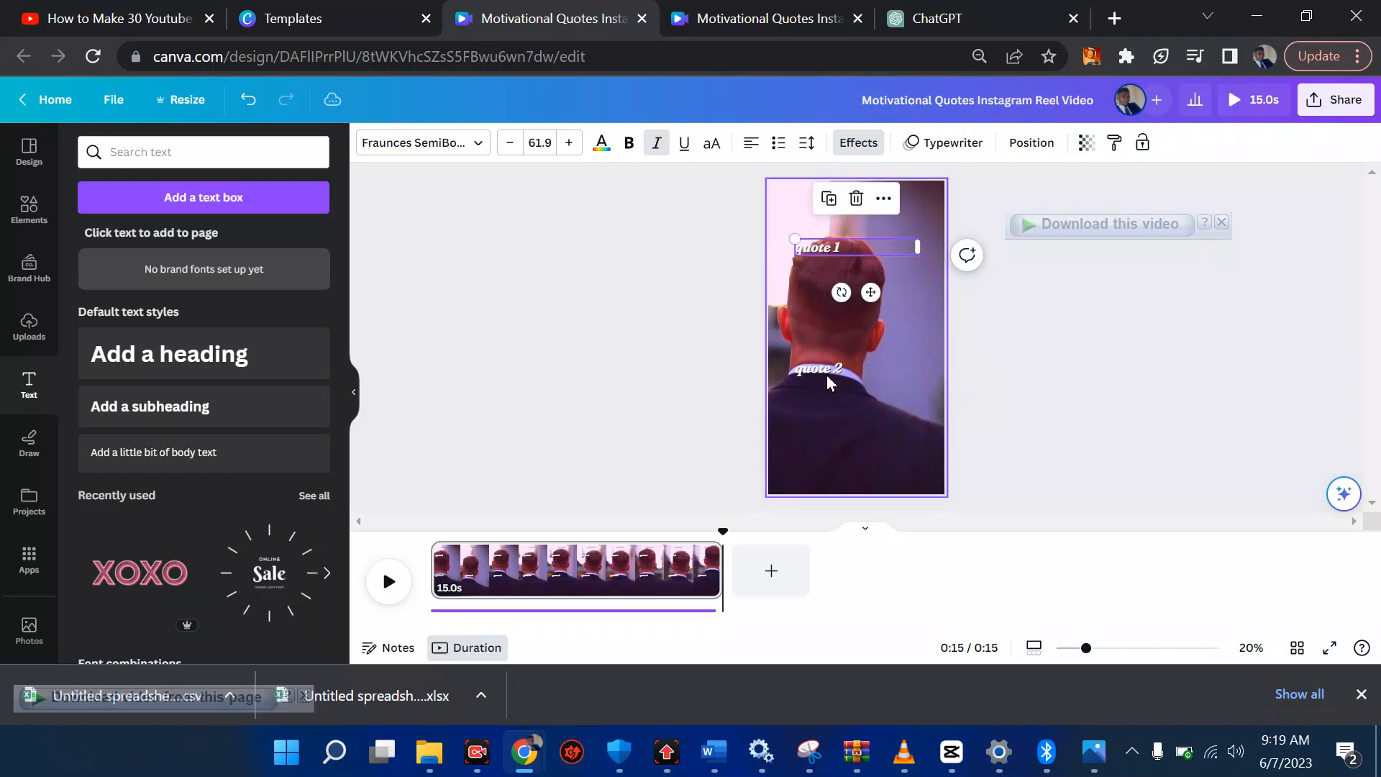
pyautogui.moveTo(827, 373)
pyautogui.mouseDown()
pyautogui.moveTo(845, 356)
pyautogui.moveTo(837, 365)
pyautogui.mouseUp()
# Show the timing of the "quote 1" text and shorten it to end at 7.3 seconds
pyautogui.click(812, 256)
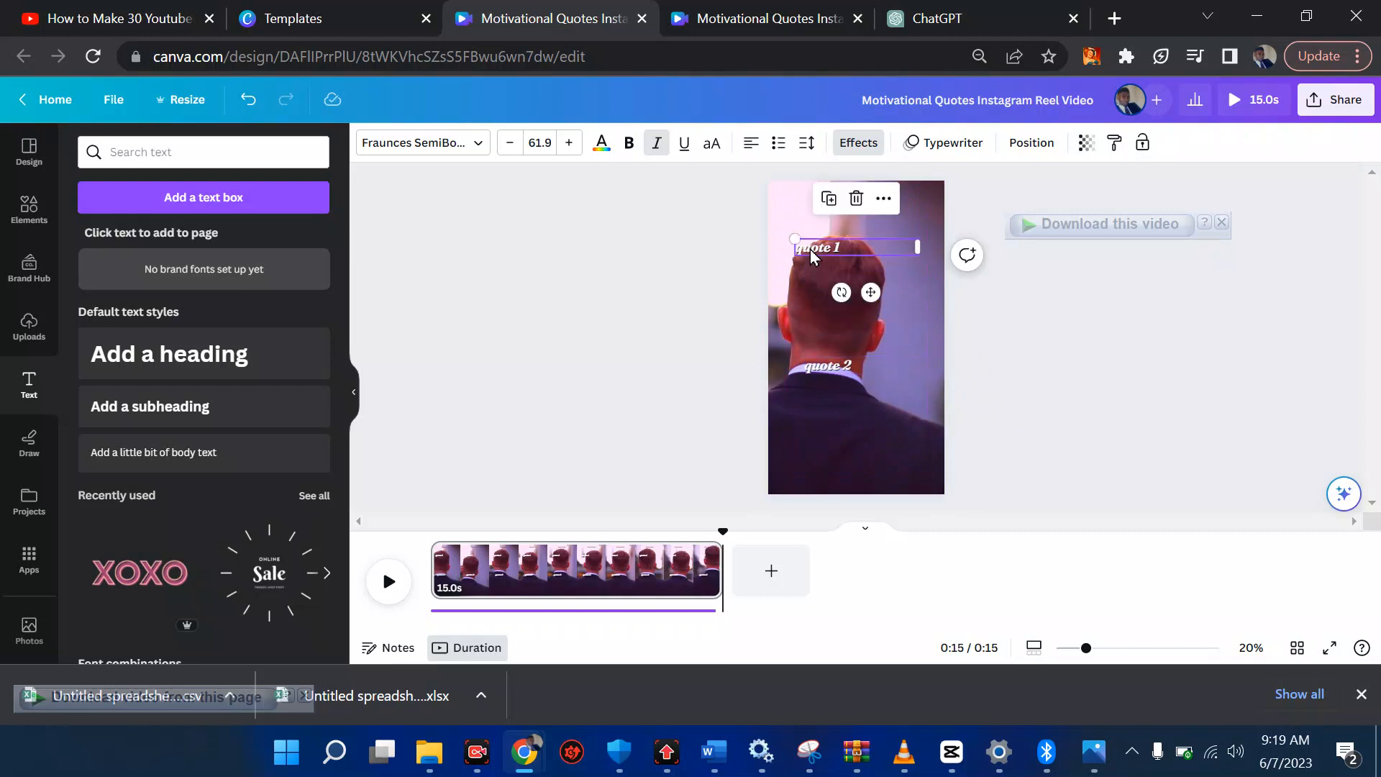
pyautogui.rightClick(812, 256)
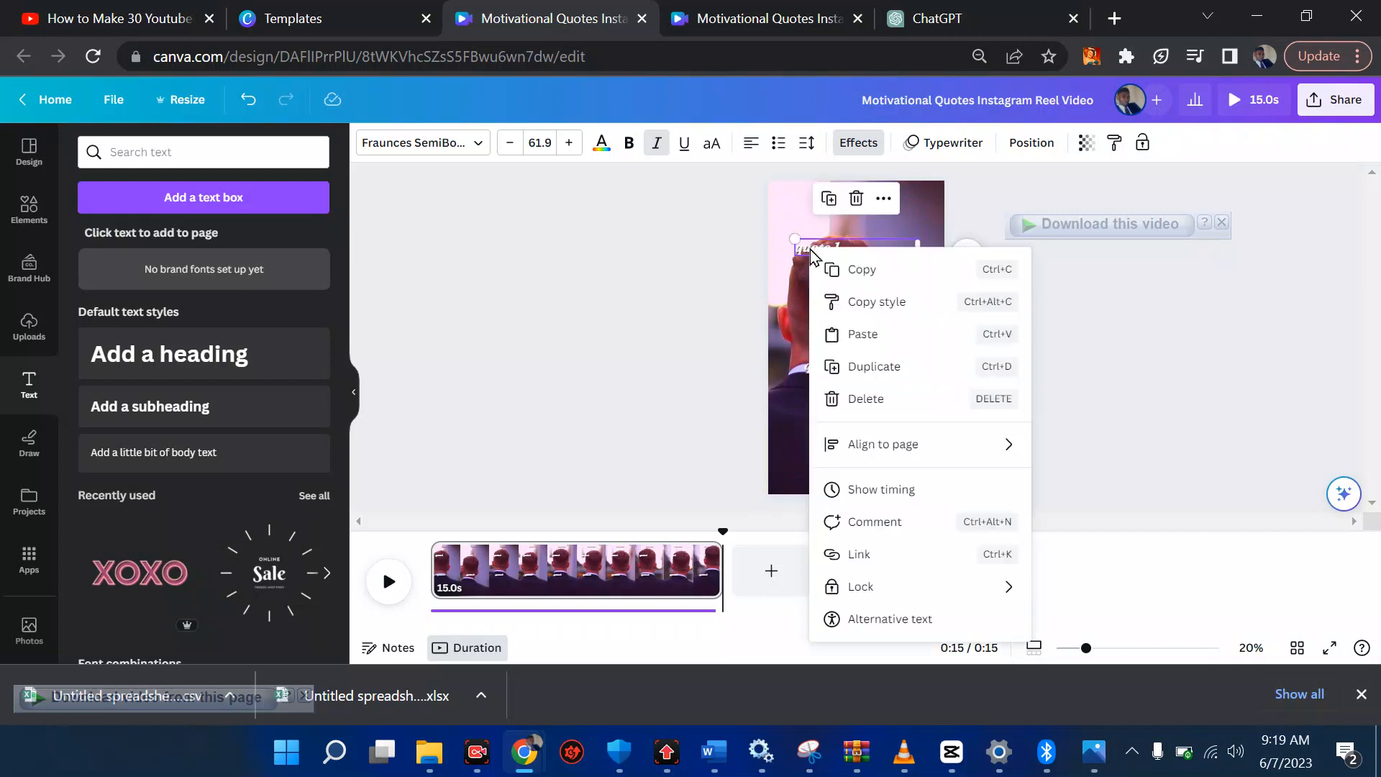
pyautogui.click(890, 489)
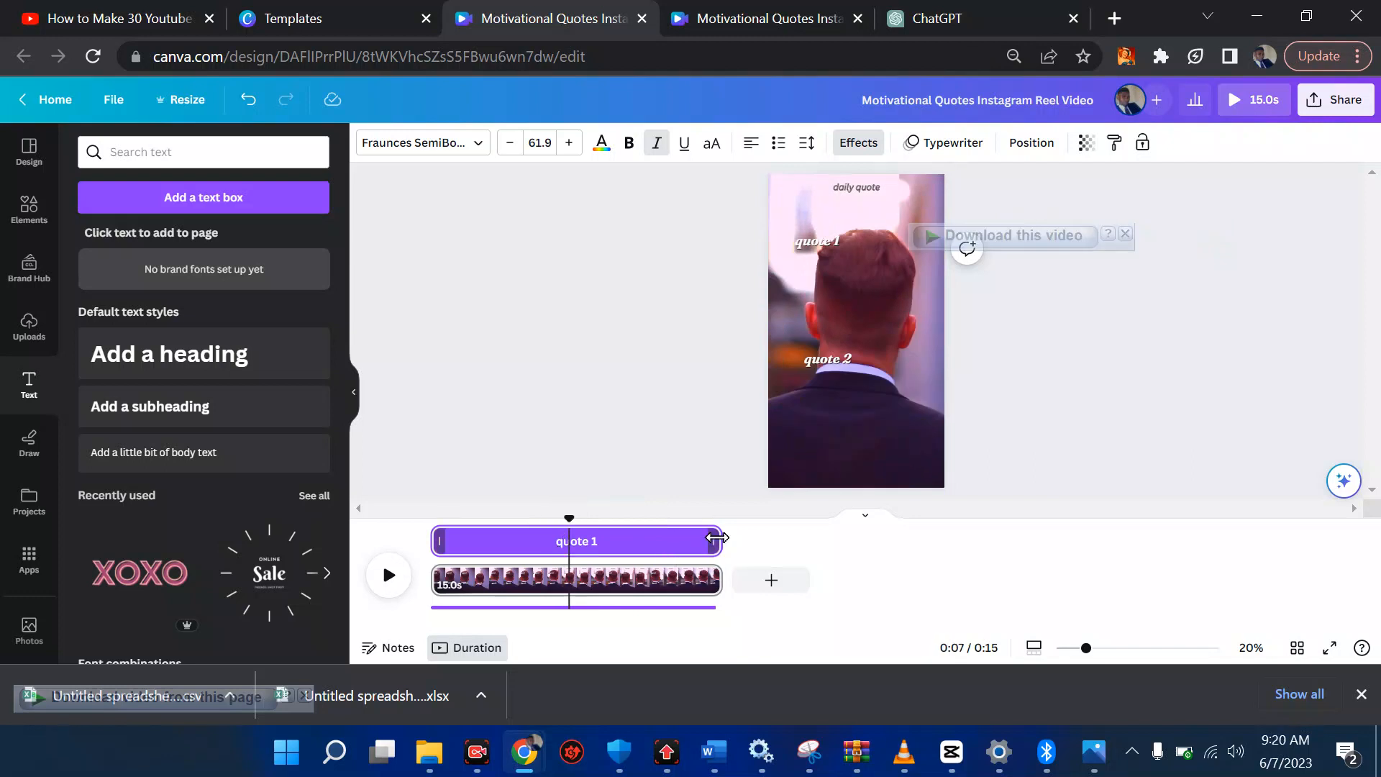
pyautogui.moveTo(718, 541); pyautogui.dragTo(572, 544)
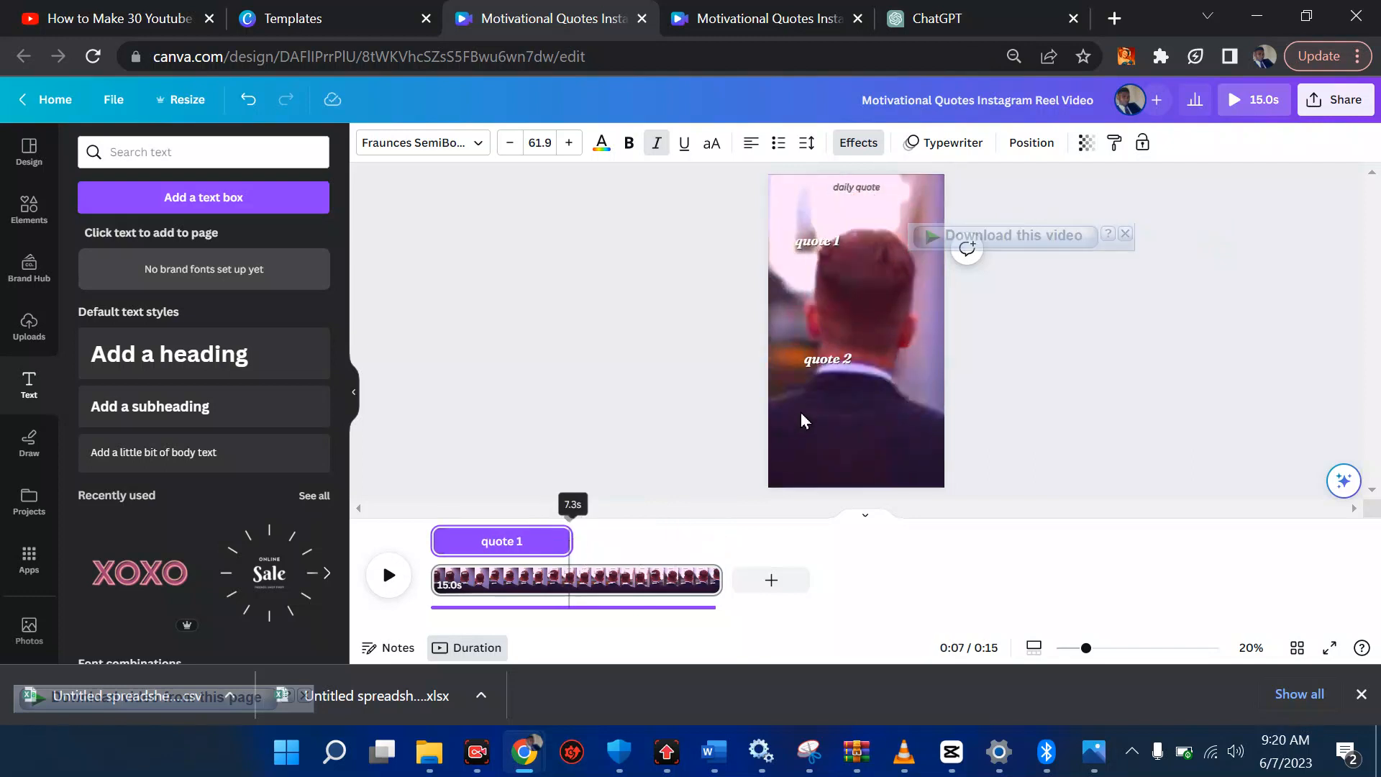
# Trim the start of the "quote 2" text to 7.3 seconds, keeping it on screen until the end of the clip
pyautogui.click(821, 357)
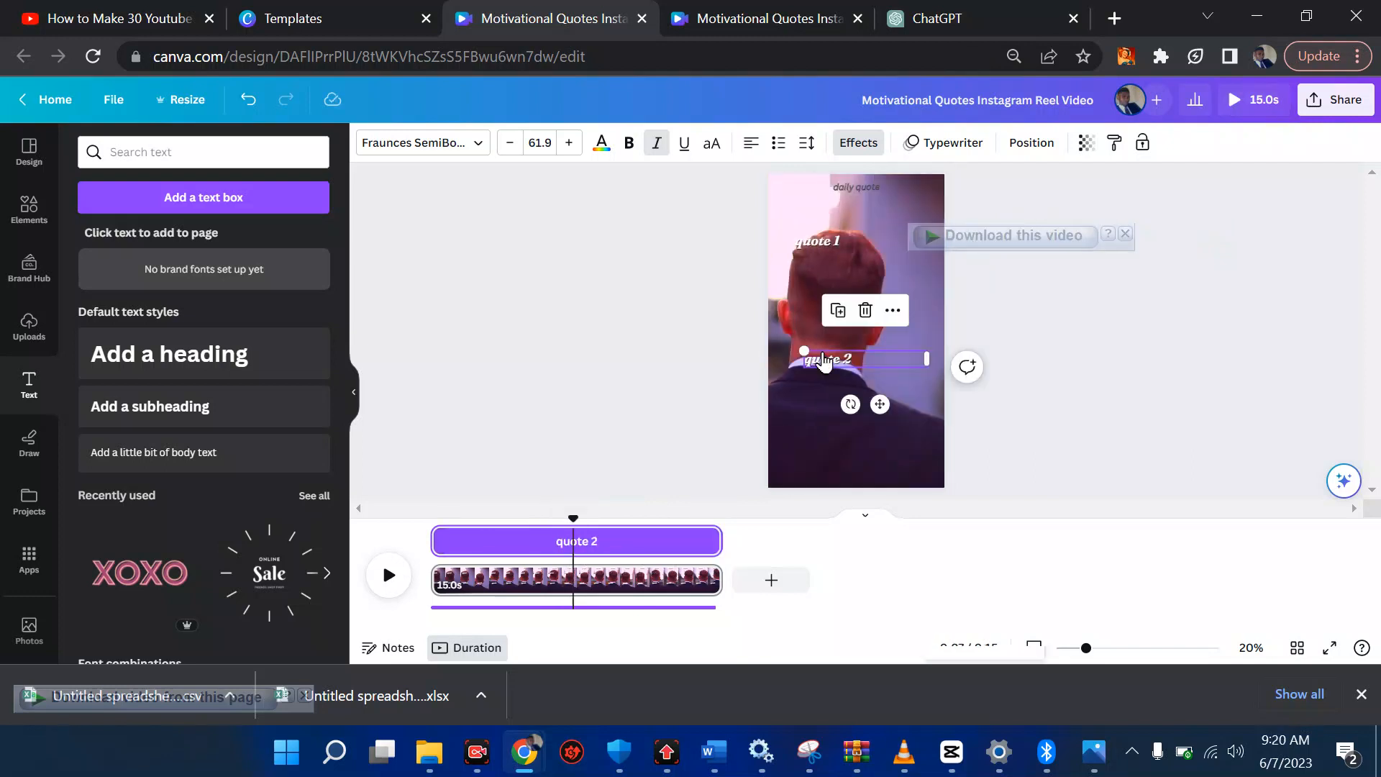
pyautogui.rightClick(822, 361)
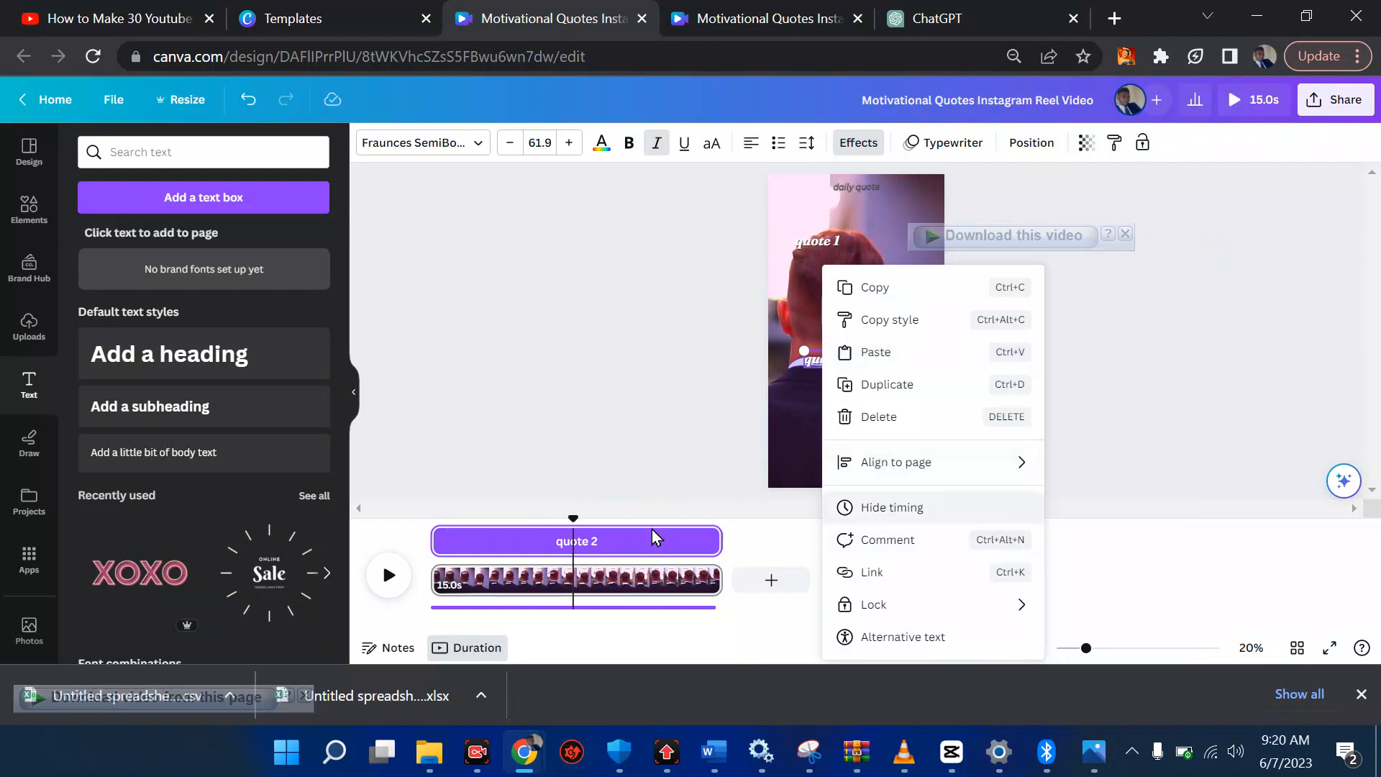
pyautogui.moveTo(434, 536)
pyautogui.mouseDown()
pyautogui.moveTo(576, 541)
pyautogui.moveTo(523, 518)
pyautogui.moveTo(431, 530)
pyautogui.moveTo(594, 537)
pyautogui.moveTo(437, 530)
pyautogui.mouseUp()
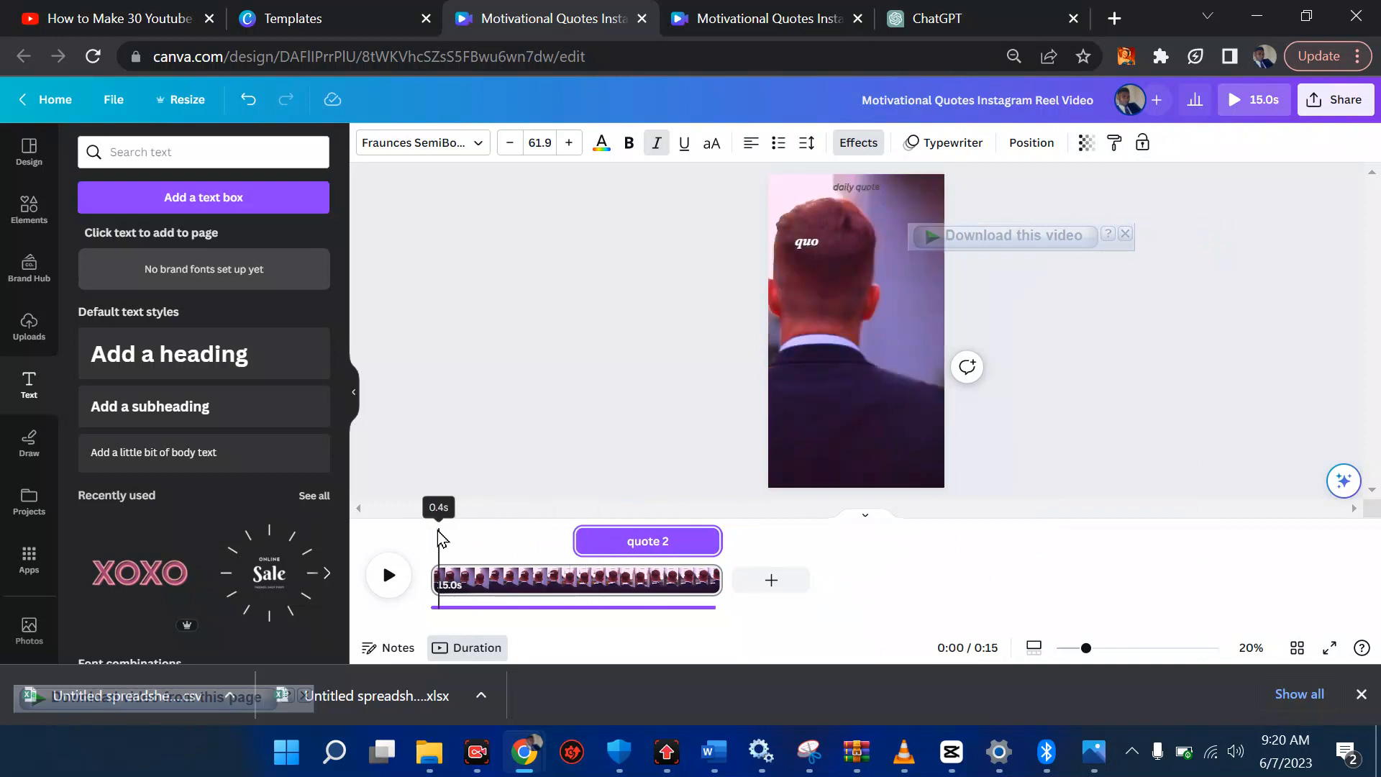
# Reduce the font size of the "quote 1" text to 45.9
pyautogui.click(809, 245)
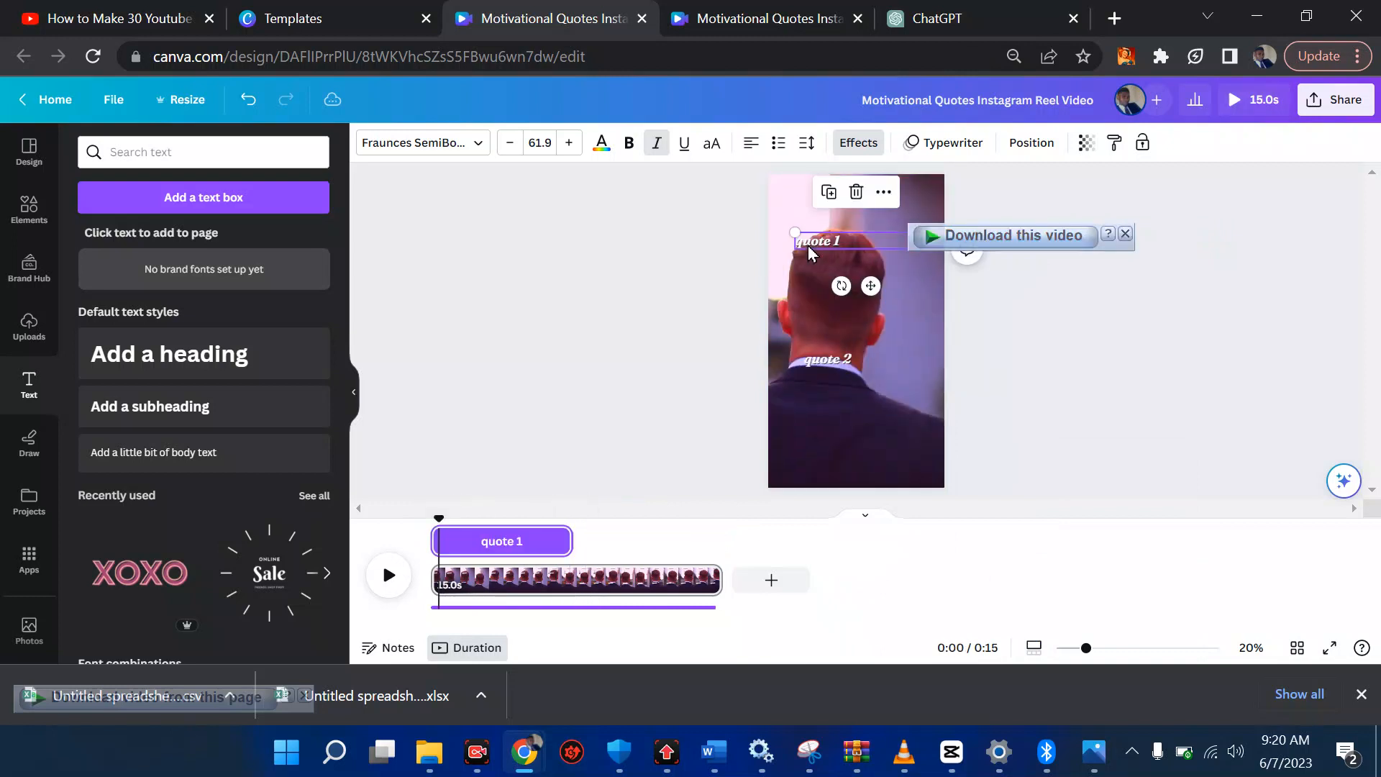
pyautogui.click(512, 144)
pyautogui.click(512, 144)
pyautogui.click(517, 149)
pyautogui.click(517, 149)
pyautogui.click(516, 149)
pyautogui.click(517, 149)
pyautogui.click(516, 149)
pyautogui.click(516, 149)
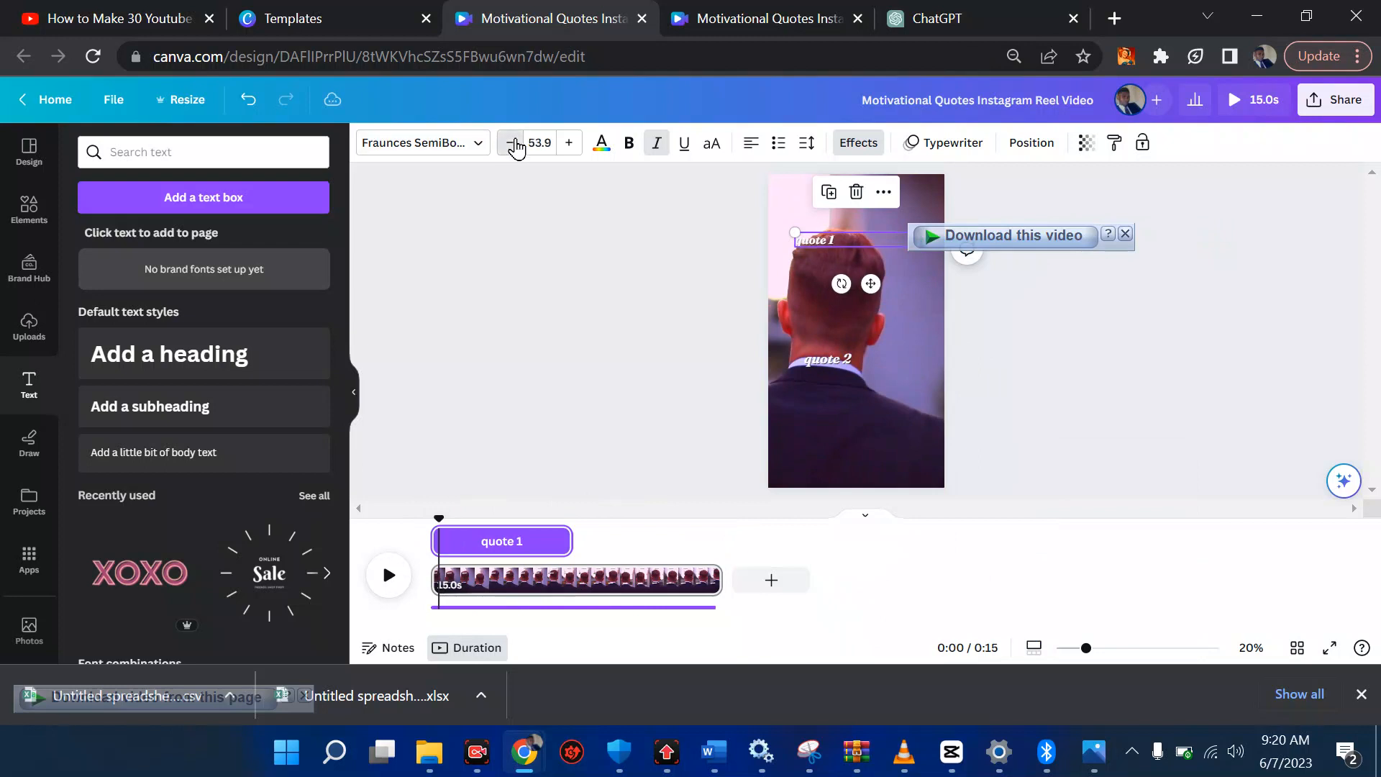
pyautogui.click(517, 149)
pyautogui.click(517, 149)
pyautogui.click(515, 147)
pyautogui.click(515, 147)
pyautogui.click(515, 148)
pyautogui.click(515, 148)
pyautogui.click(515, 148)
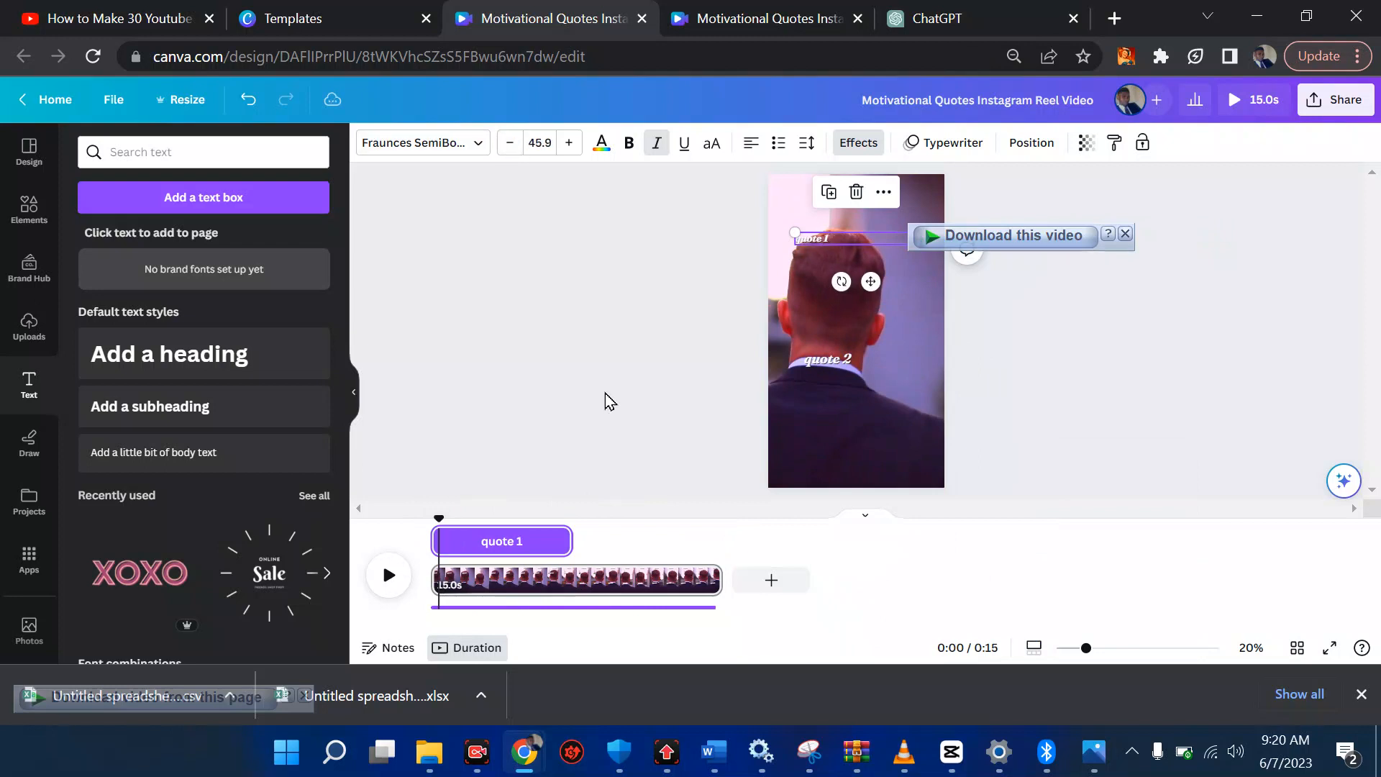
# Replace the Shadow effect on "quote 1" with the Background effect in black
pyautogui.click(859, 143)
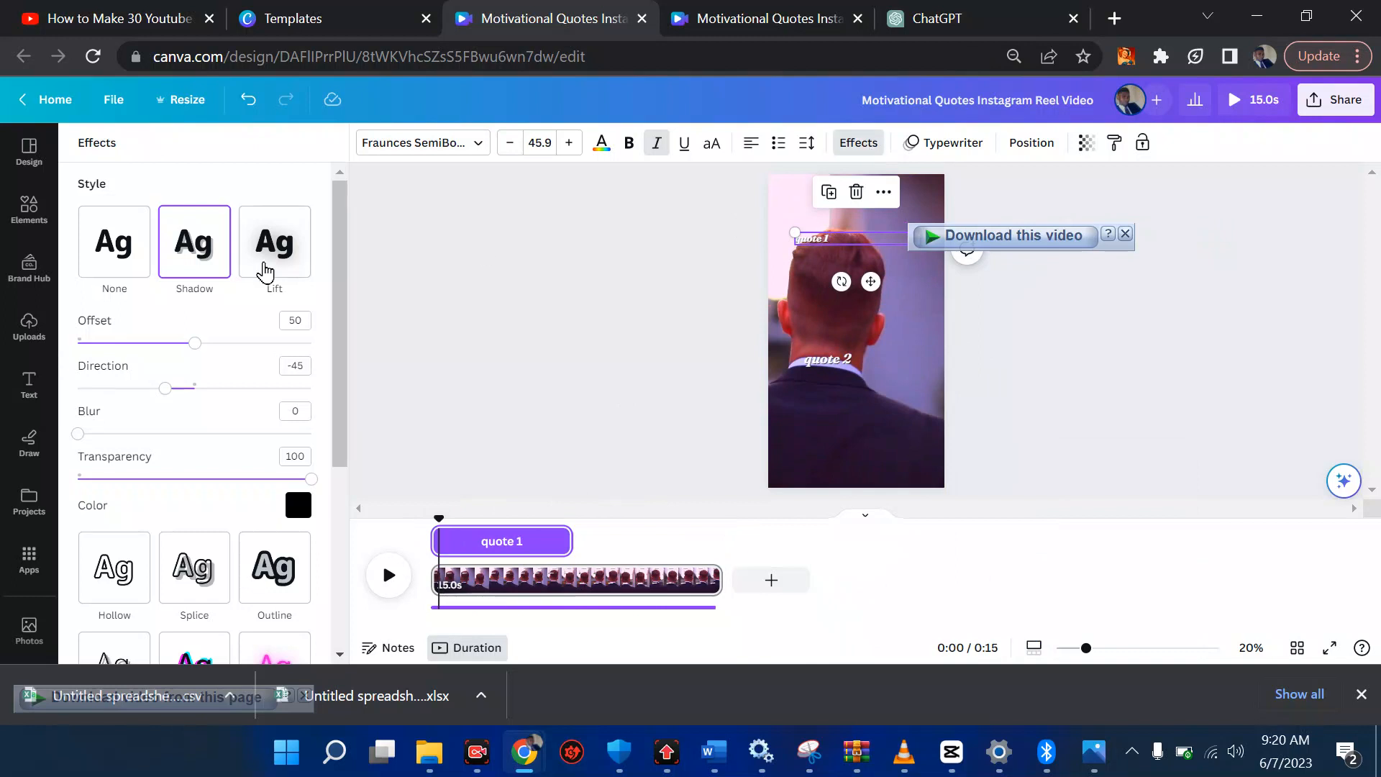
pyautogui.scroll(-3, 225, 430)
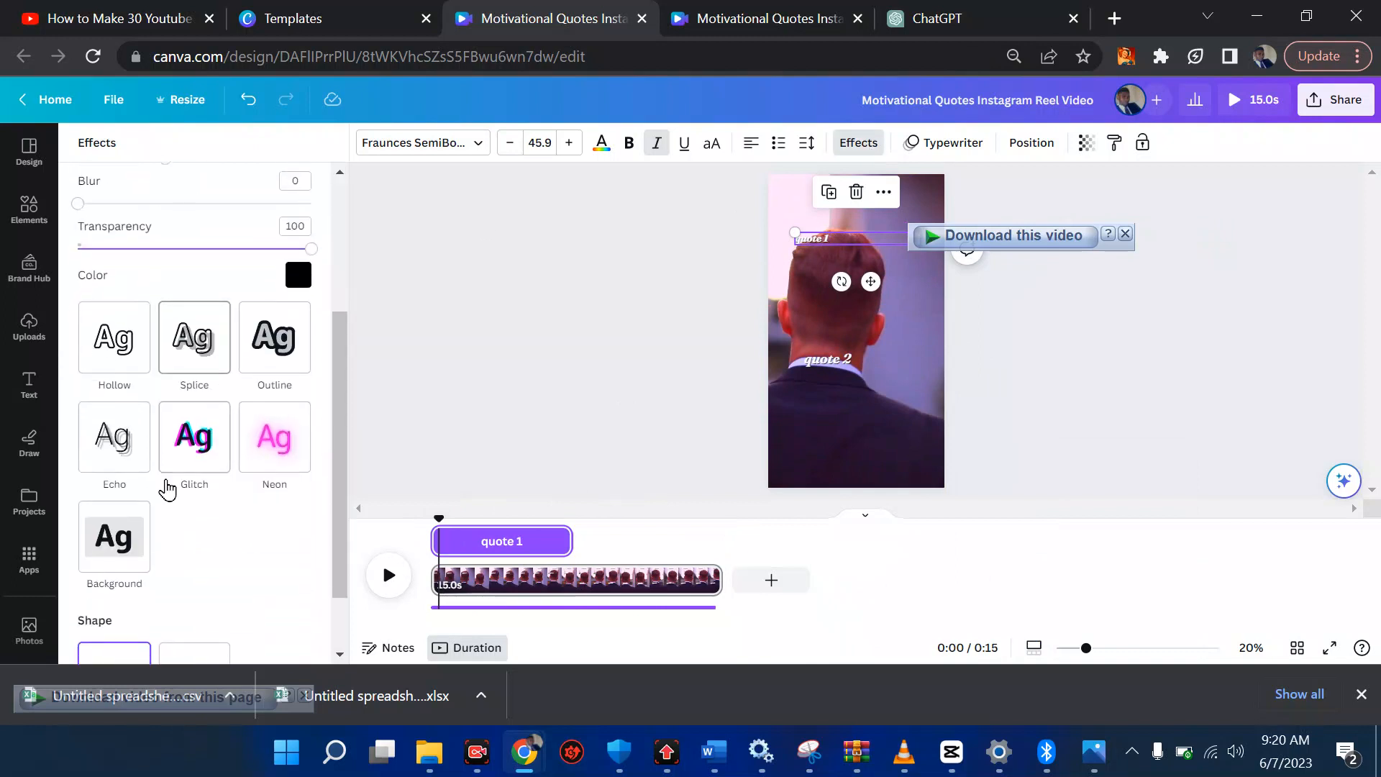
pyautogui.click(112, 558)
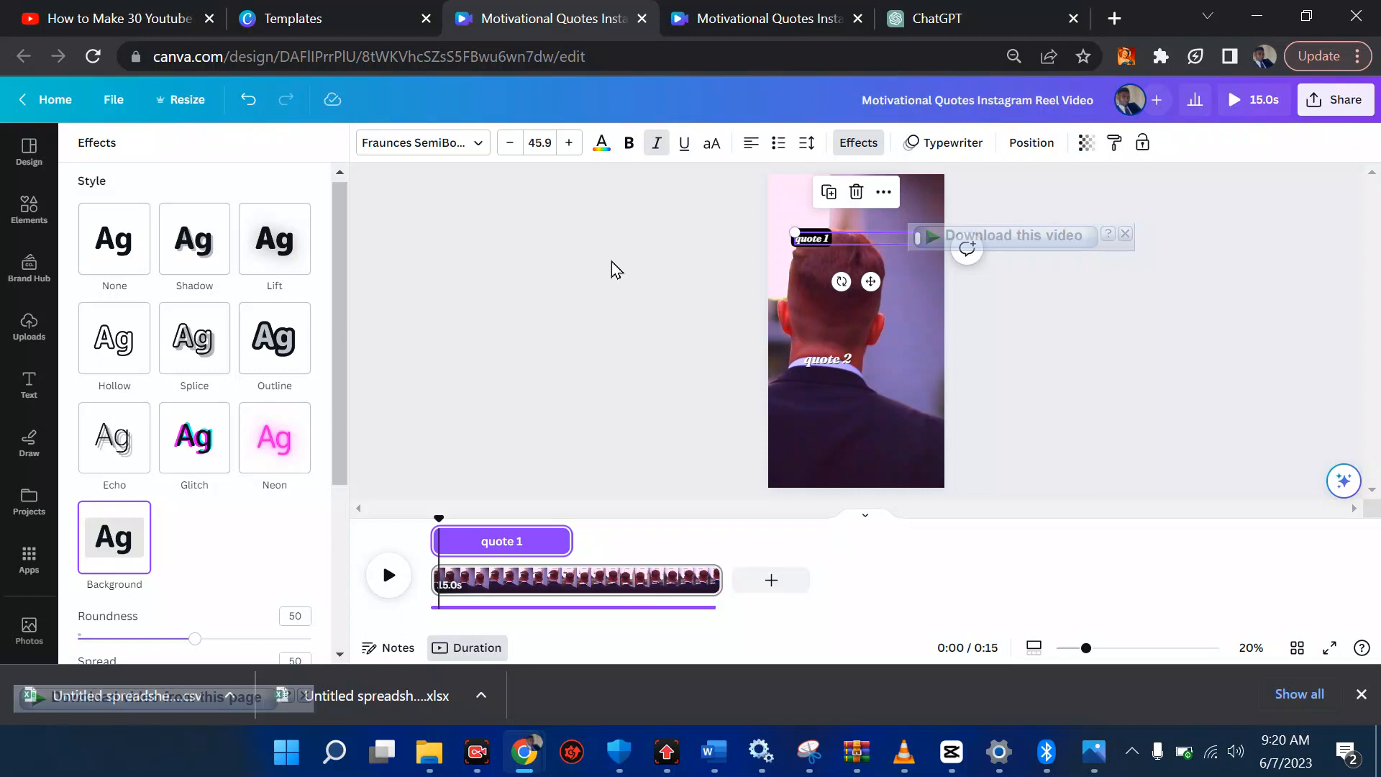
# Set the writing style of the Typewriter animation on "quote 1" to Word
pyautogui.click(947, 143)
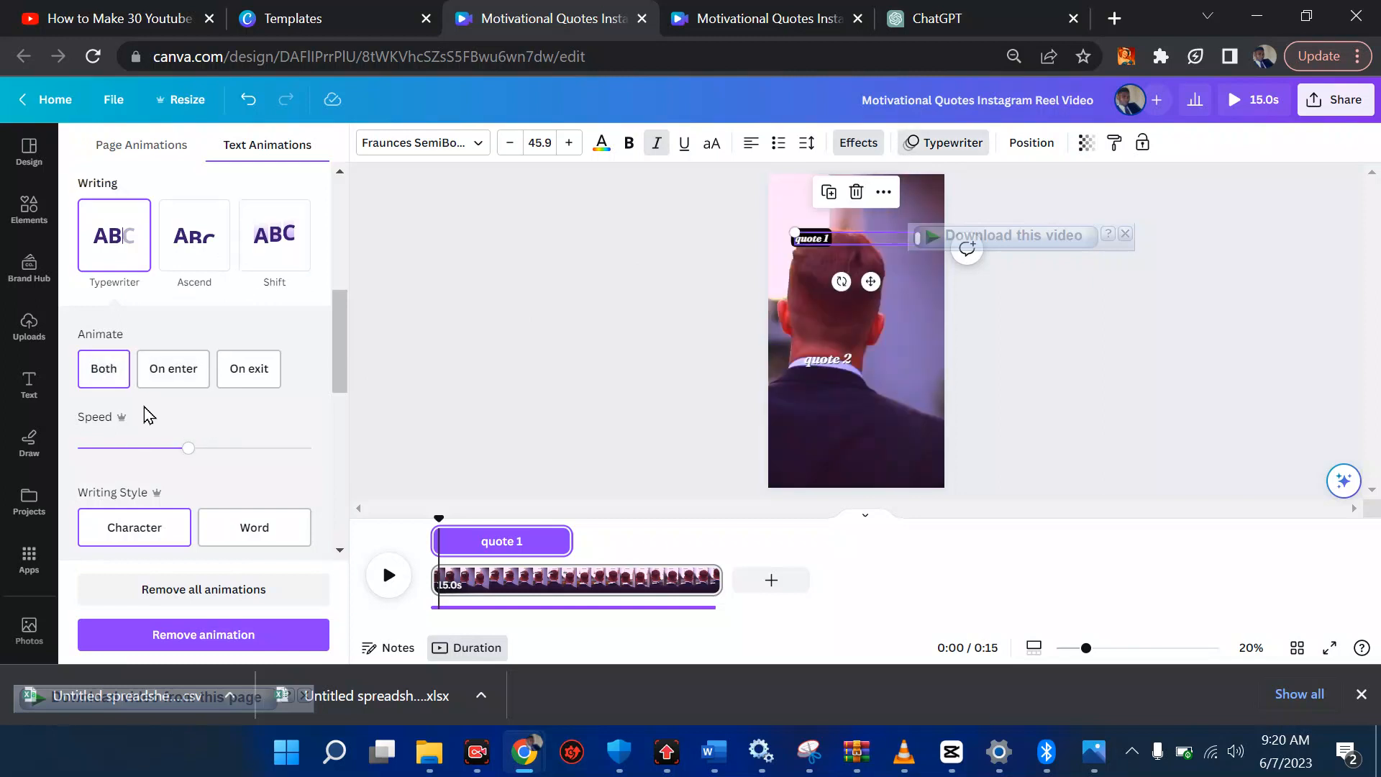
pyautogui.scroll(-1, 144, 407)
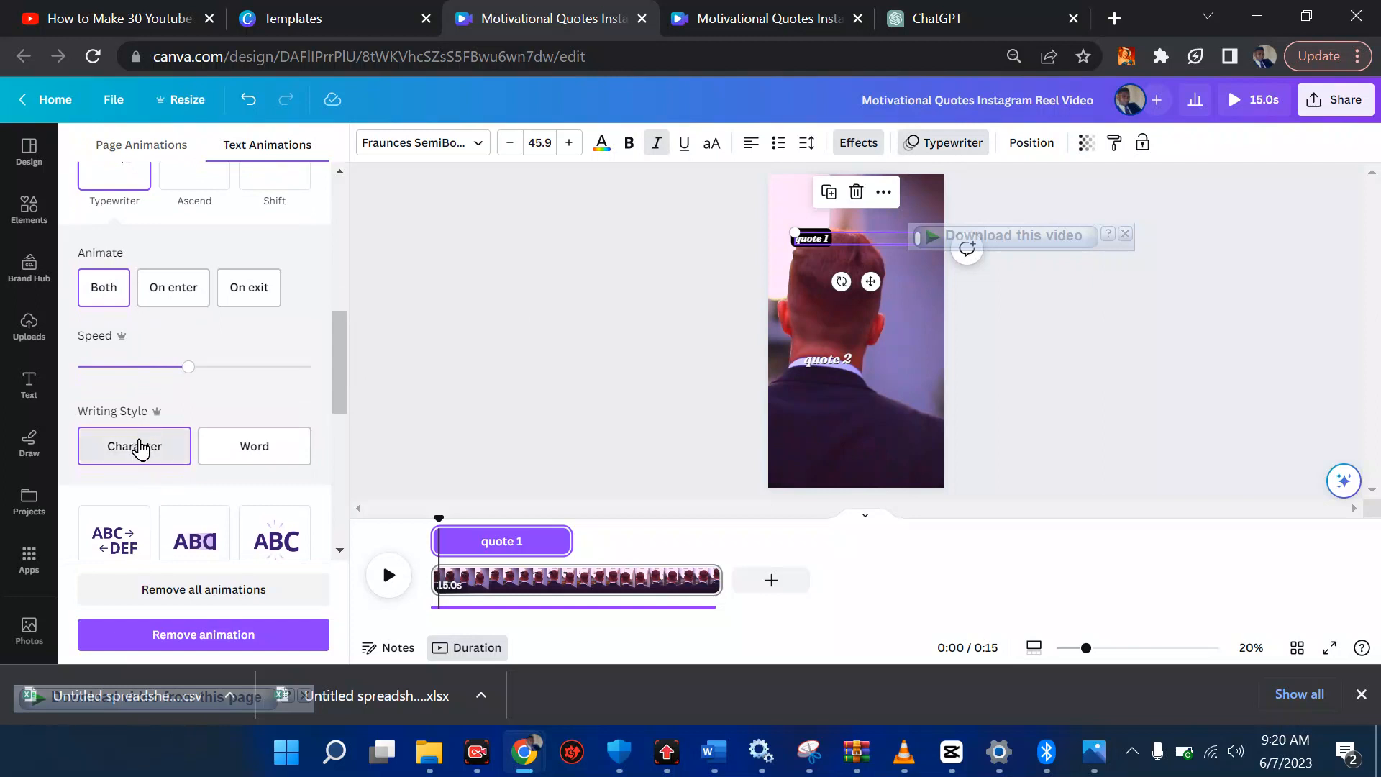
pyautogui.click(245, 450)
# Look through the remaining text animation styles and play the reel to check how the quotes appear
pyautogui.scroll(-2, 246, 457)
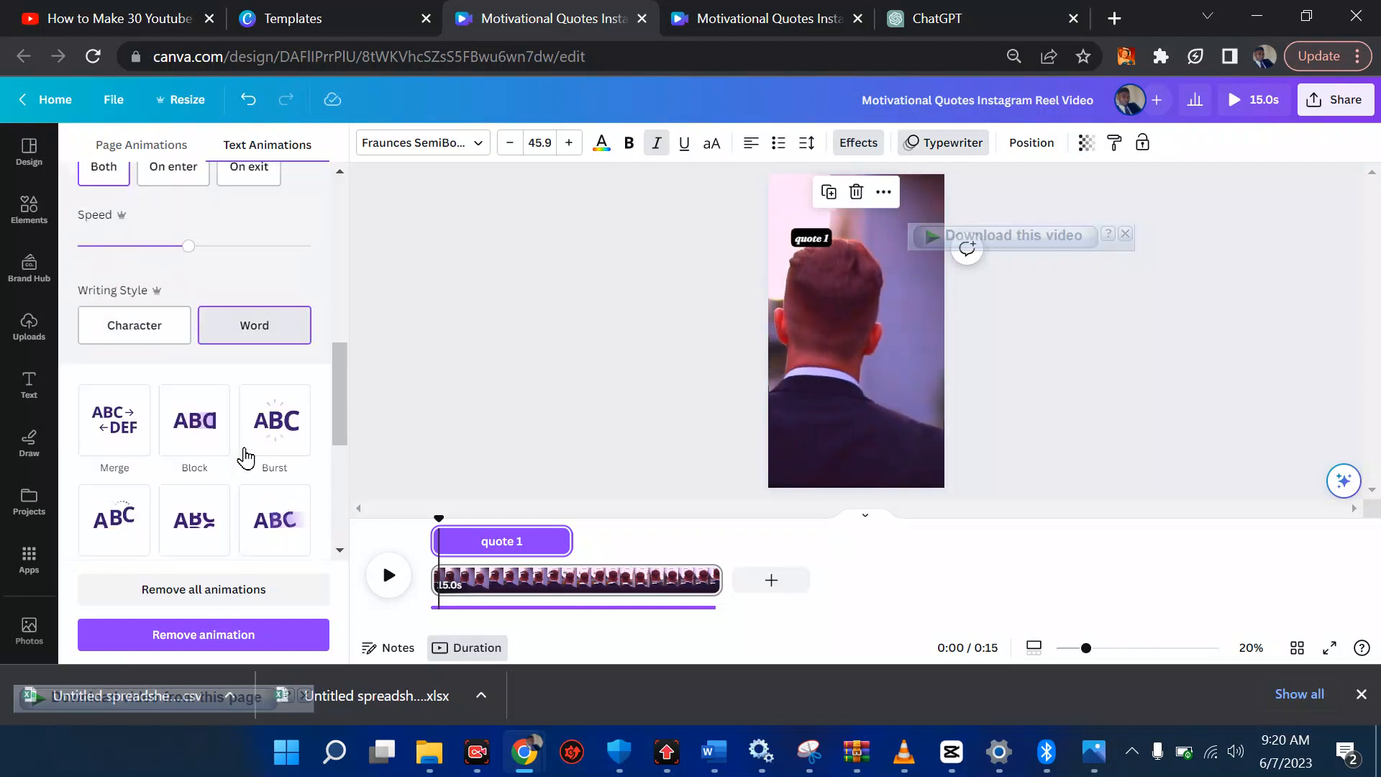
pyautogui.scroll(-1, 245, 456)
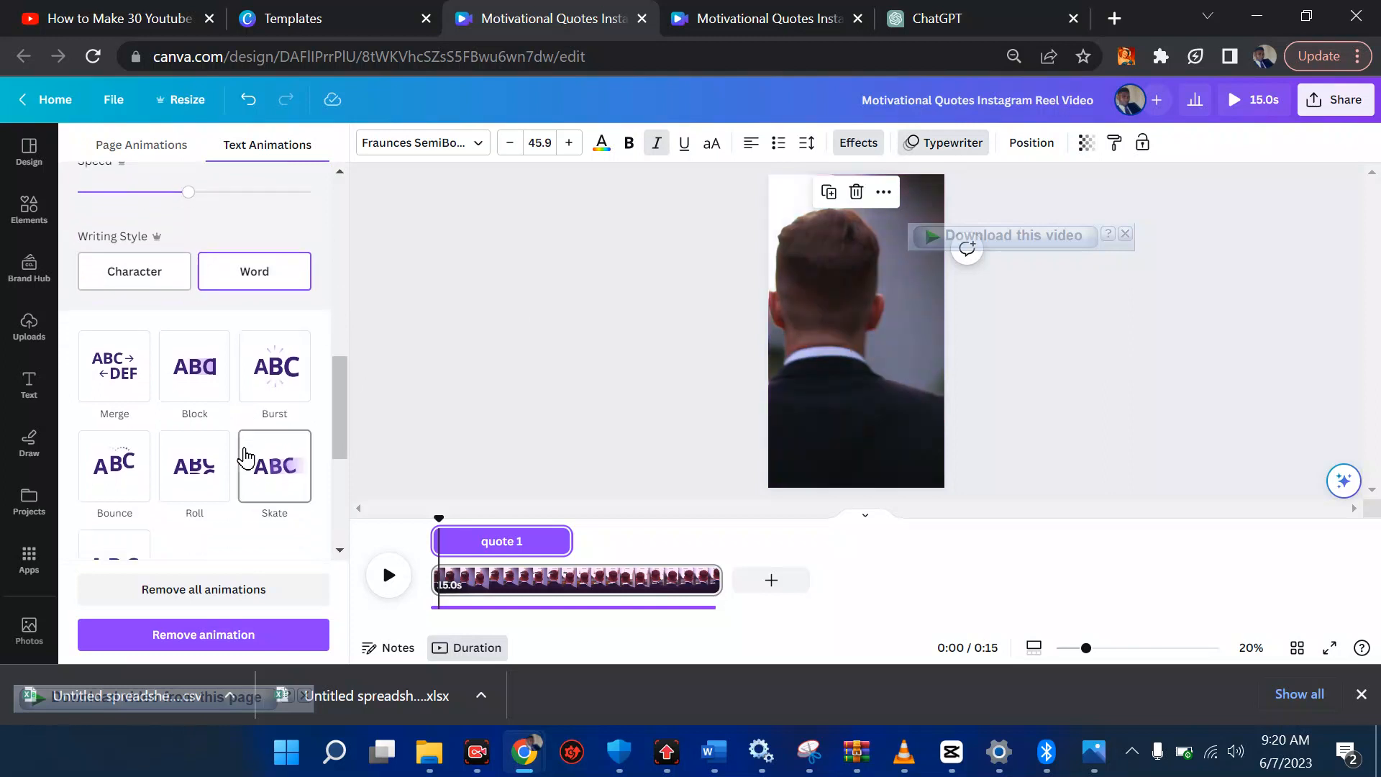
pyautogui.scroll(-1, 245, 457)
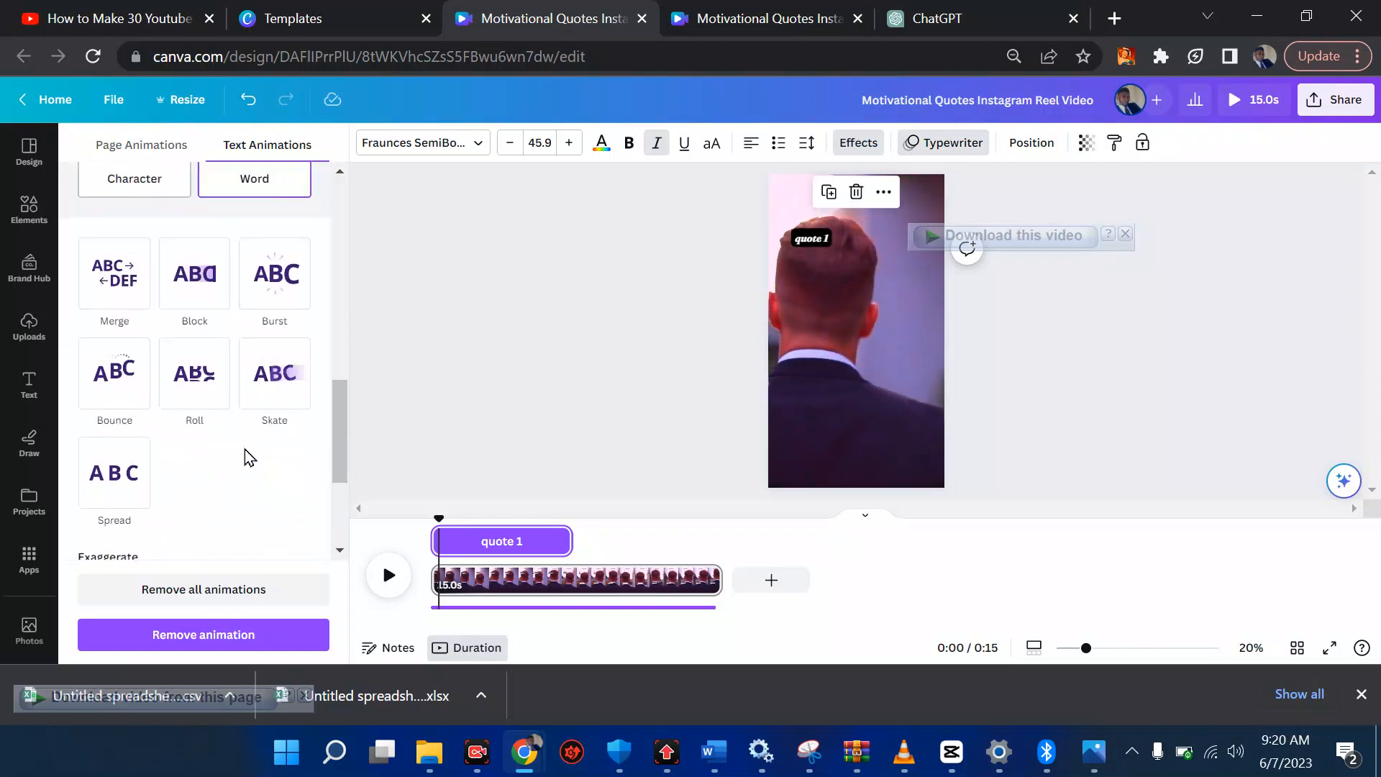
pyautogui.scroll(-2, 247, 456)
pyautogui.scroll(-1, 248, 457)
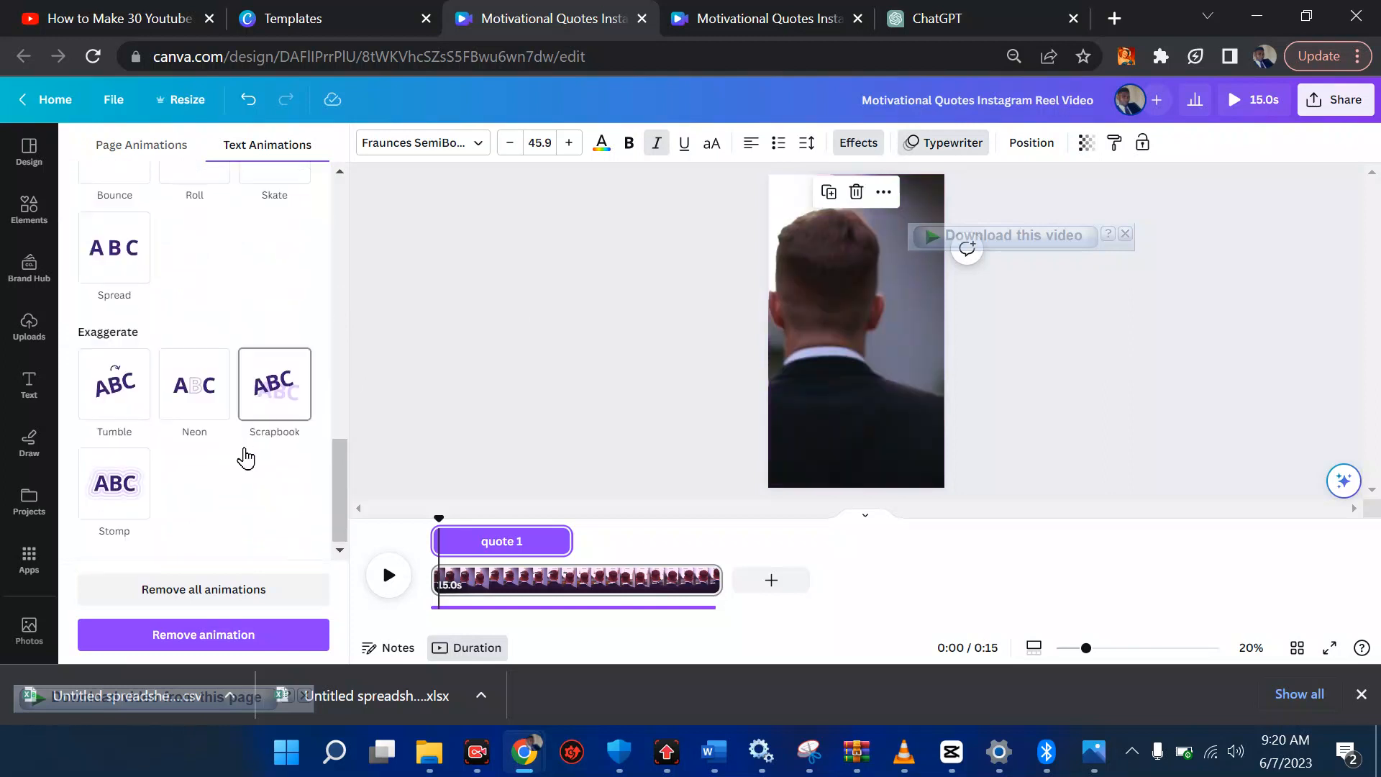
pyautogui.scroll(3, 248, 457)
pyautogui.scroll(1, 245, 449)
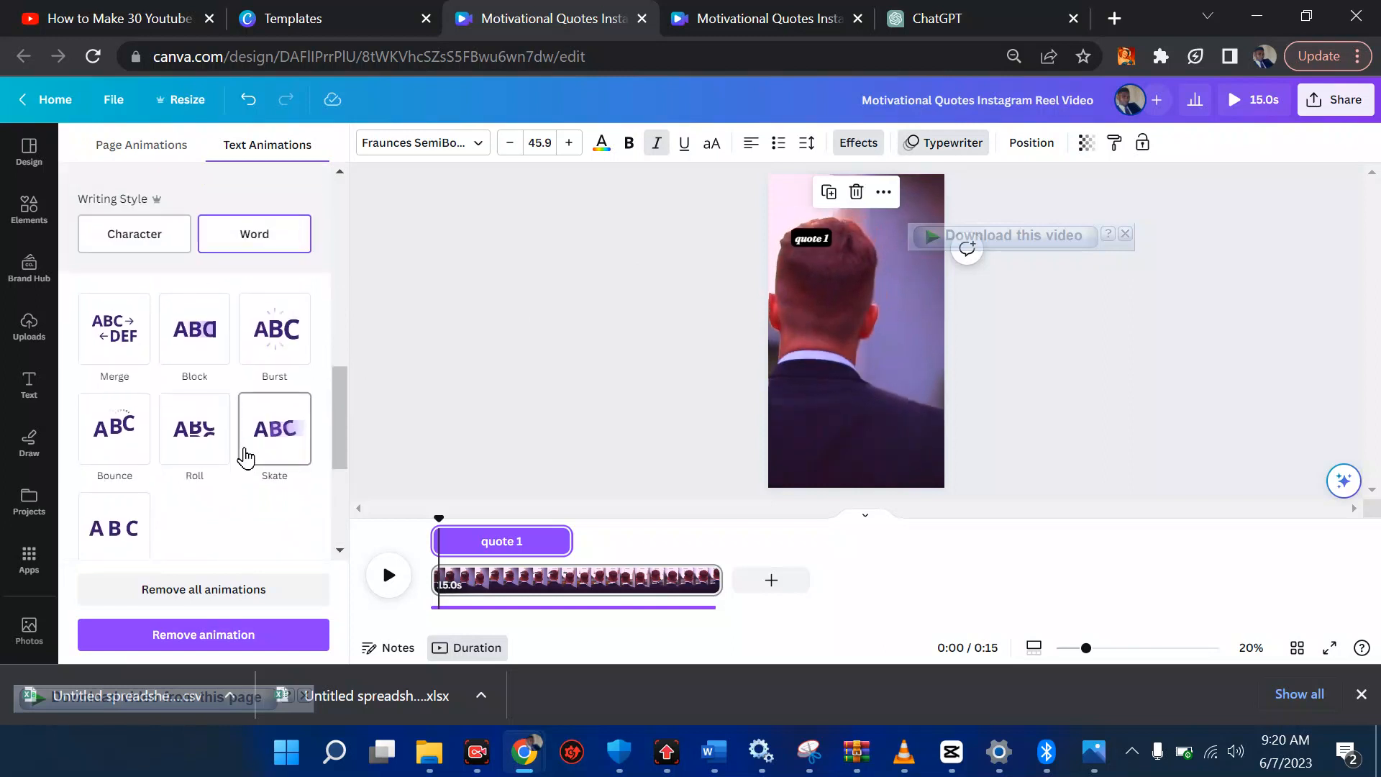
pyautogui.scroll(-2, 246, 458)
pyautogui.click(387, 575)
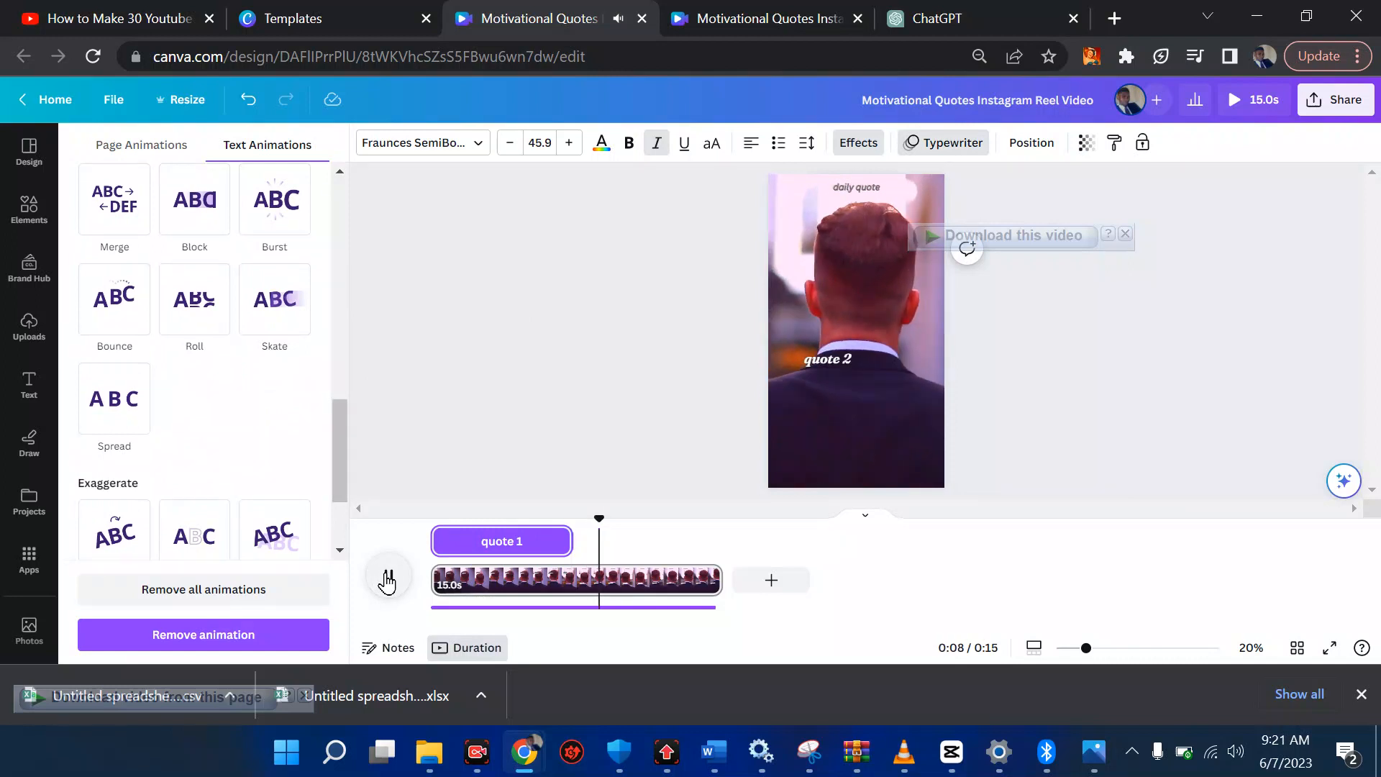
# Apply the Background text effect to "quote 2"
pyautogui.click(839, 354)
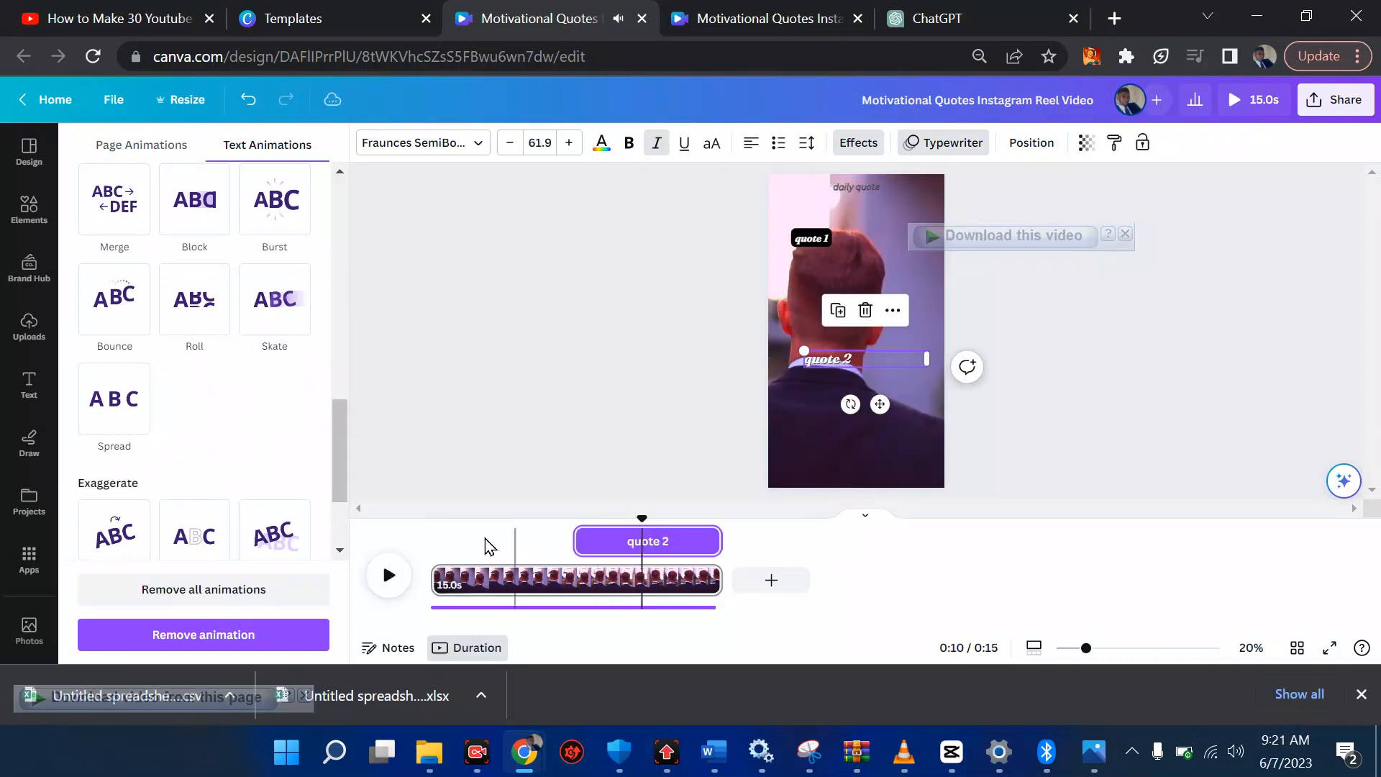
pyautogui.doubleClick(827, 358)
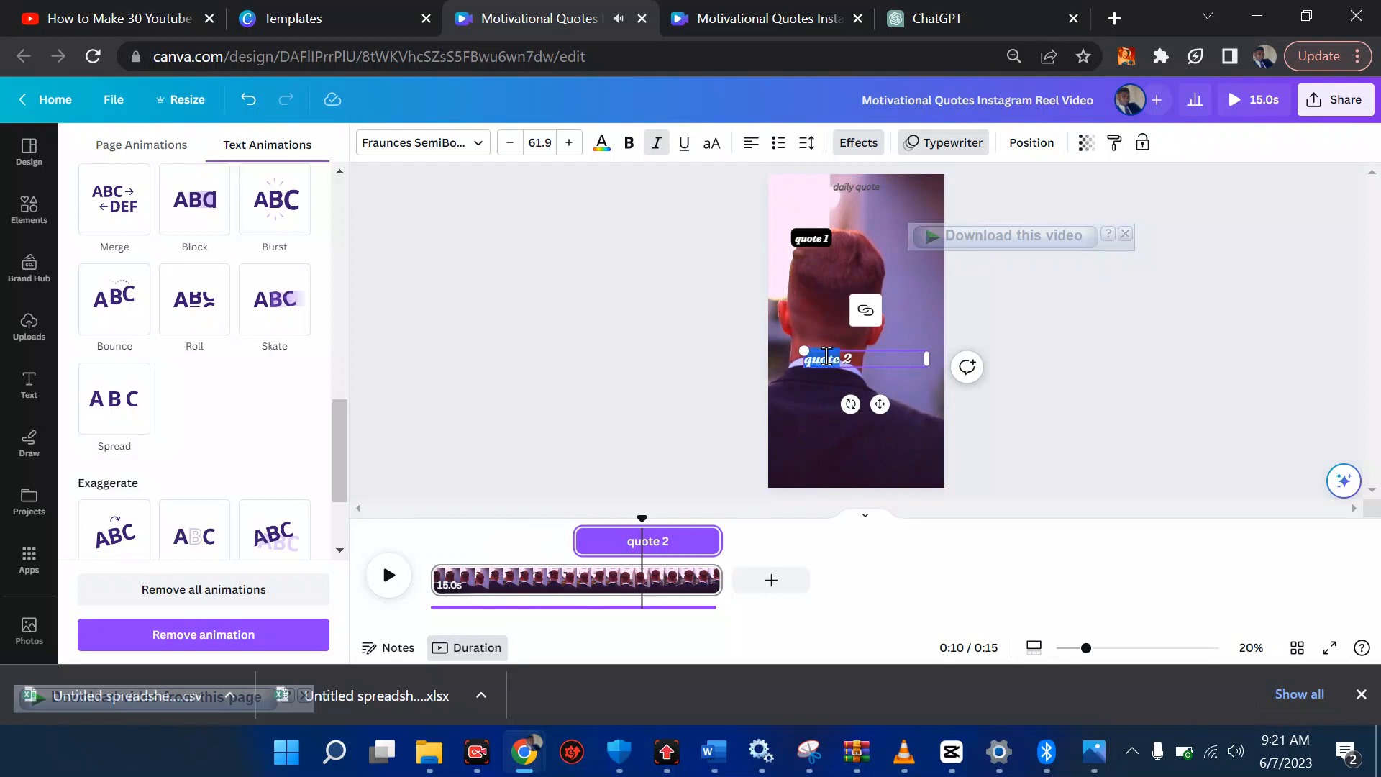
pyautogui.click(860, 144)
pyautogui.moveTo(339, 330); pyautogui.dragTo(344, 469)
pyautogui.click(110, 551)
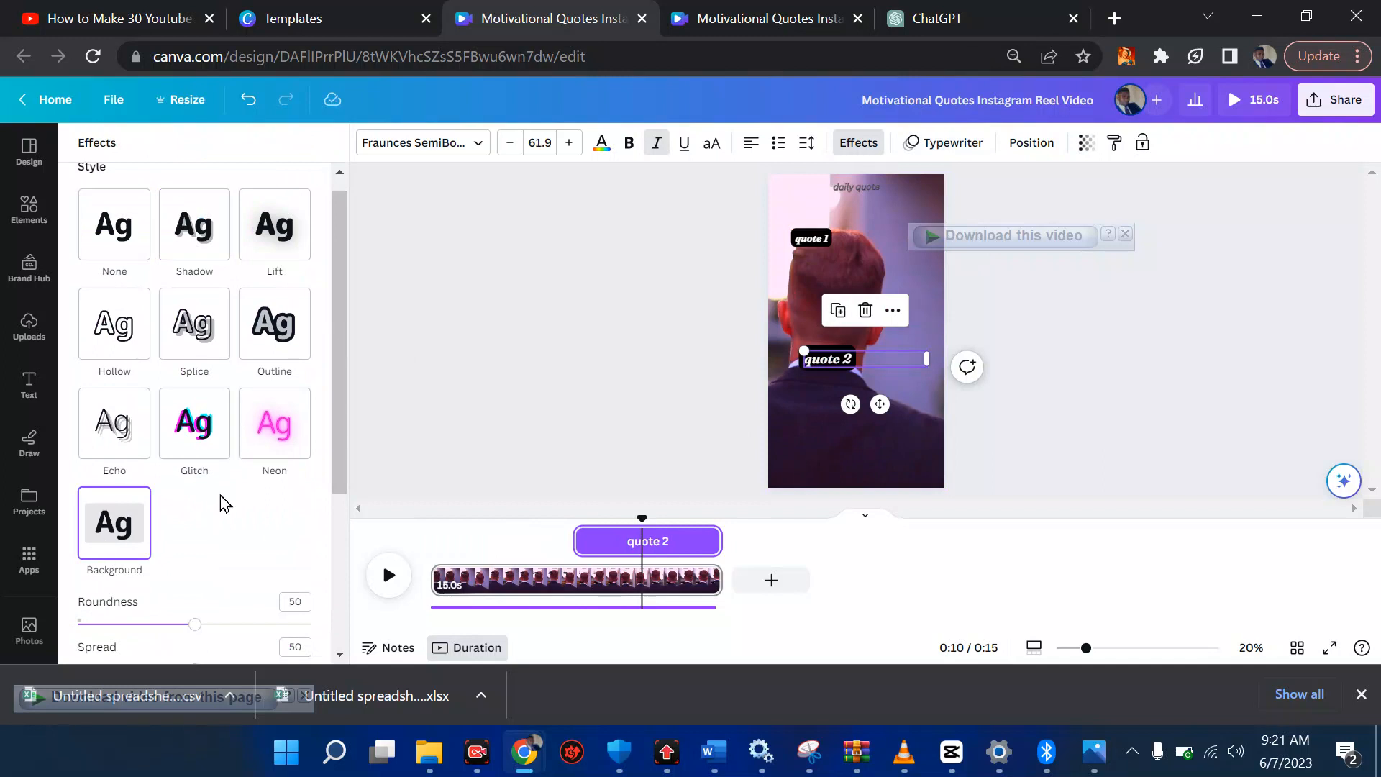
# Change the background effect color of "quote 2" to the dark gray default solid color
pyautogui.moveTo(339, 478); pyautogui.dragTo(339, 579)
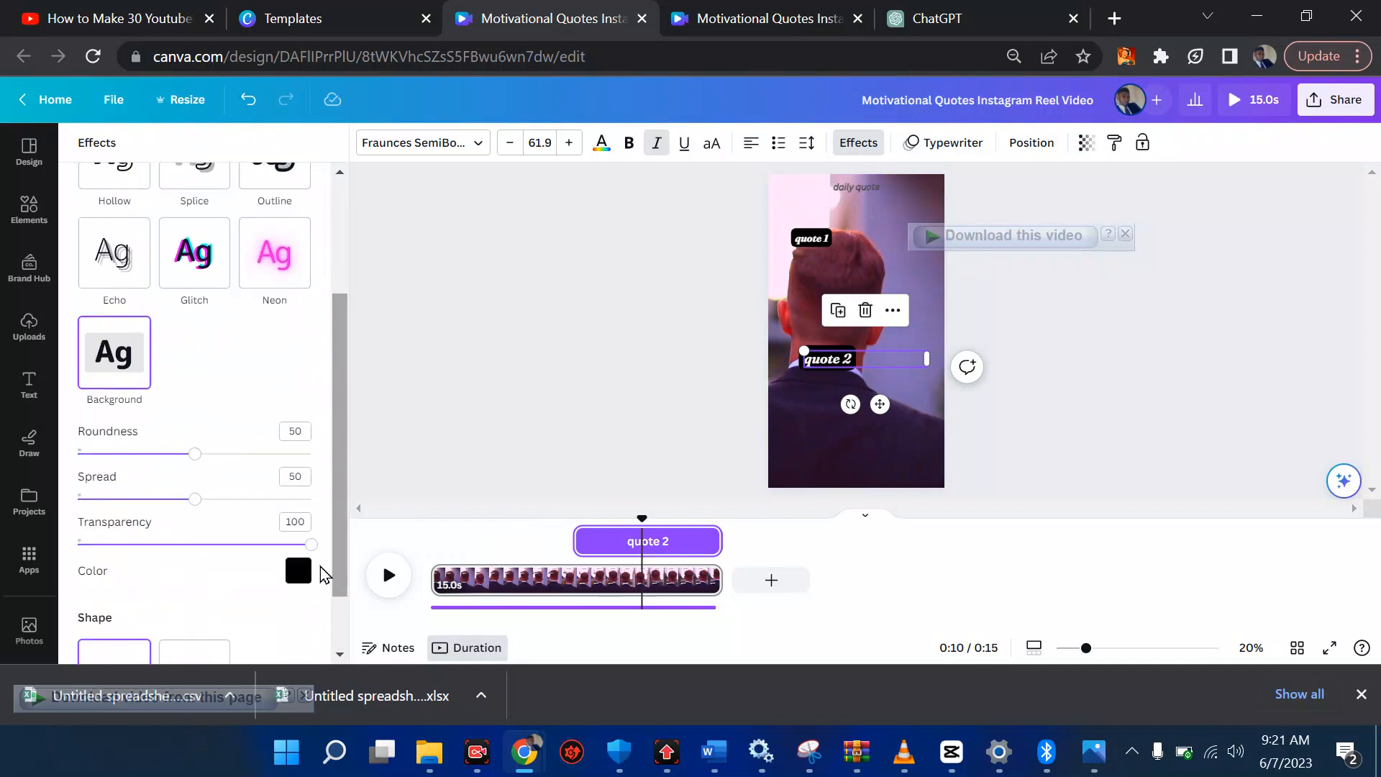
pyautogui.click(298, 572)
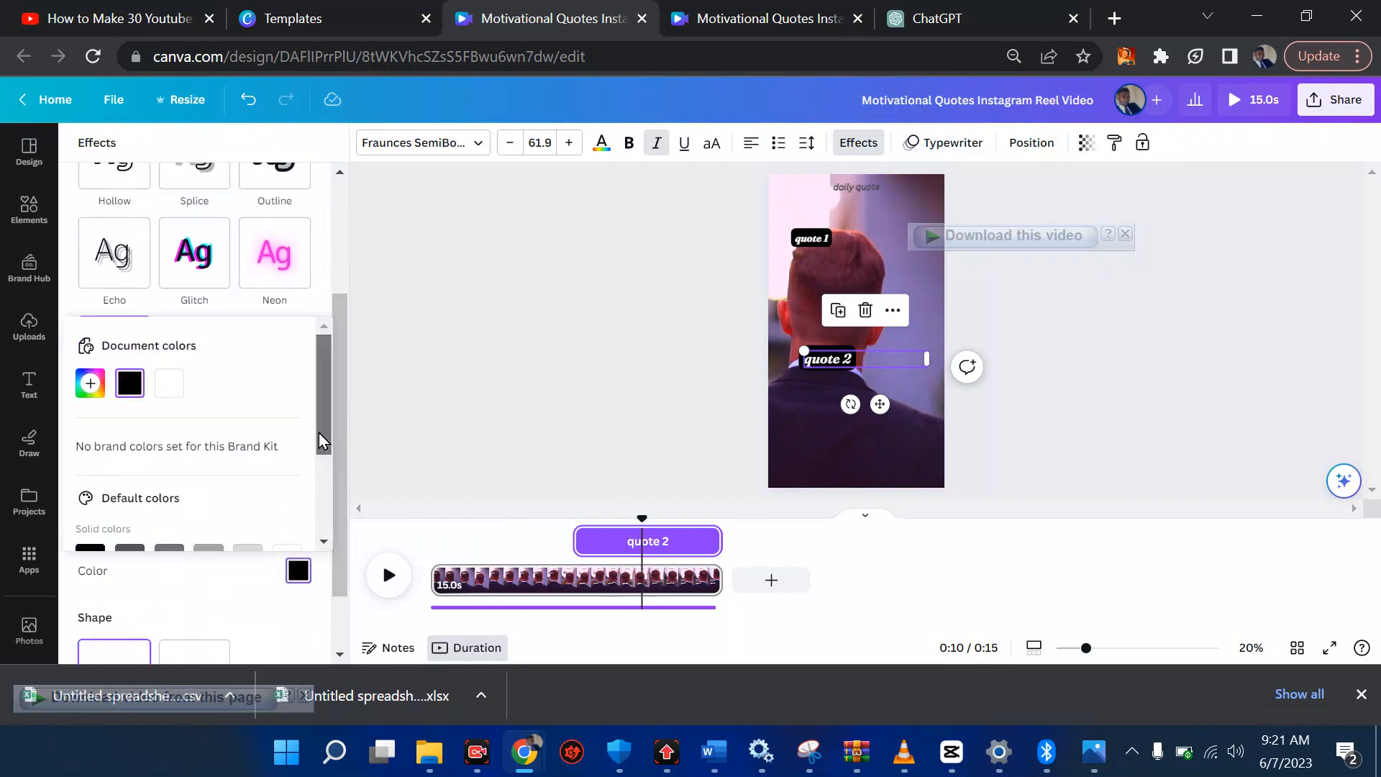
pyautogui.scroll(-3, 327, 508)
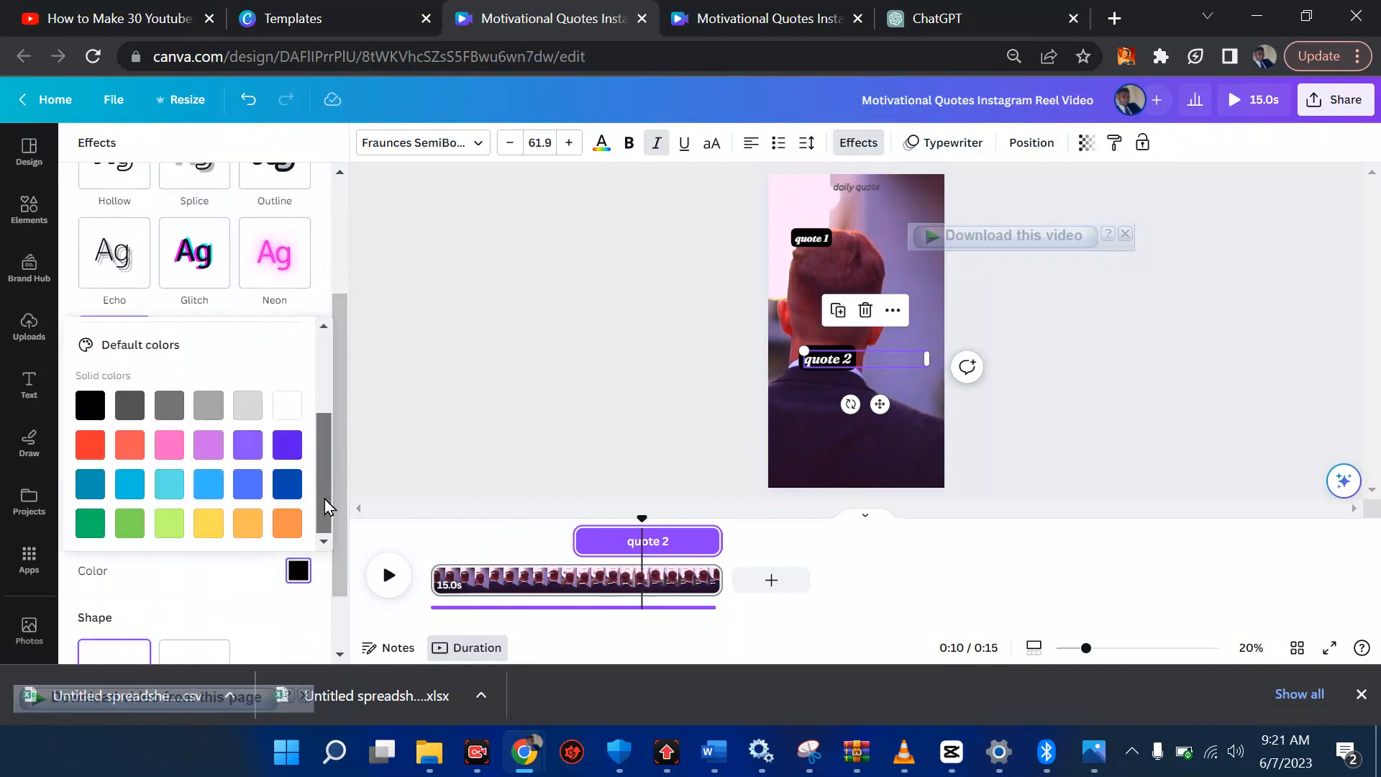
pyautogui.click(131, 410)
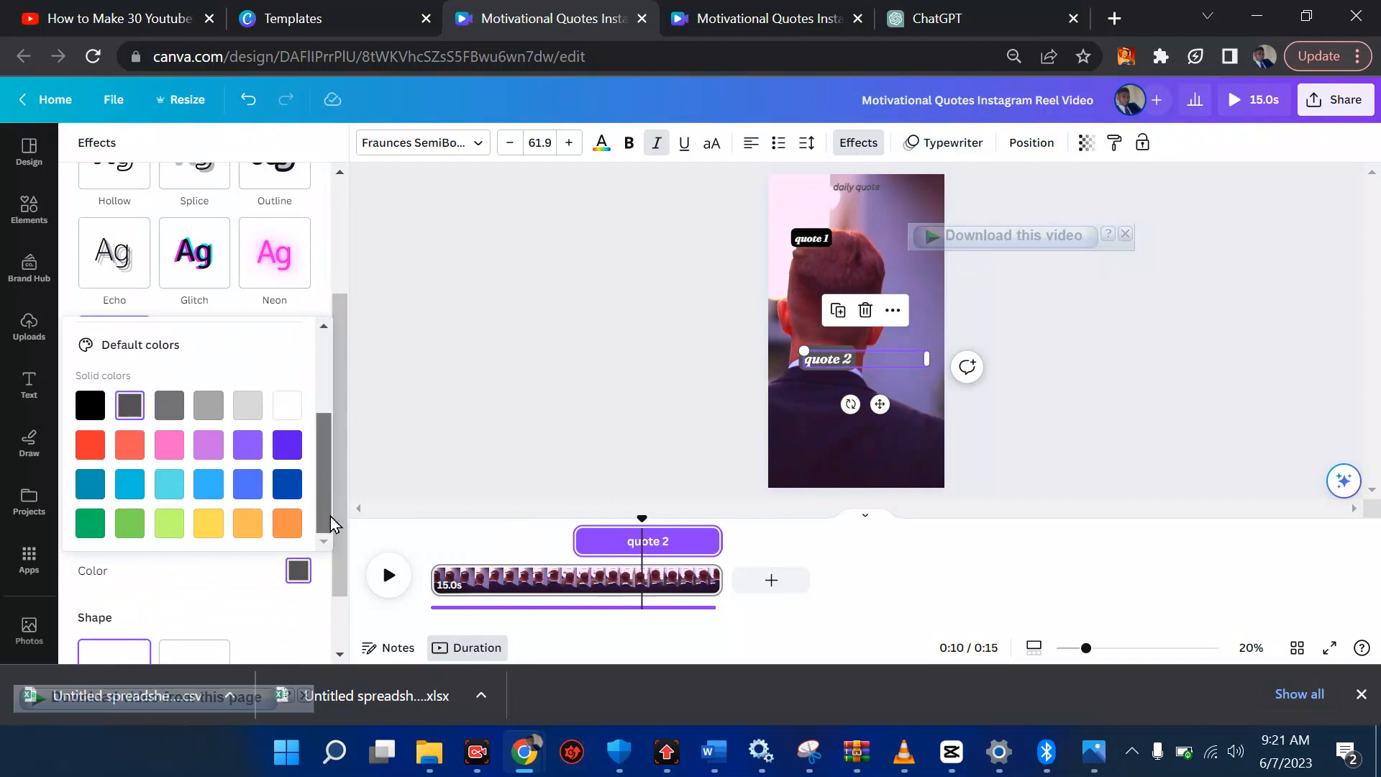
pyautogui.click(299, 572)
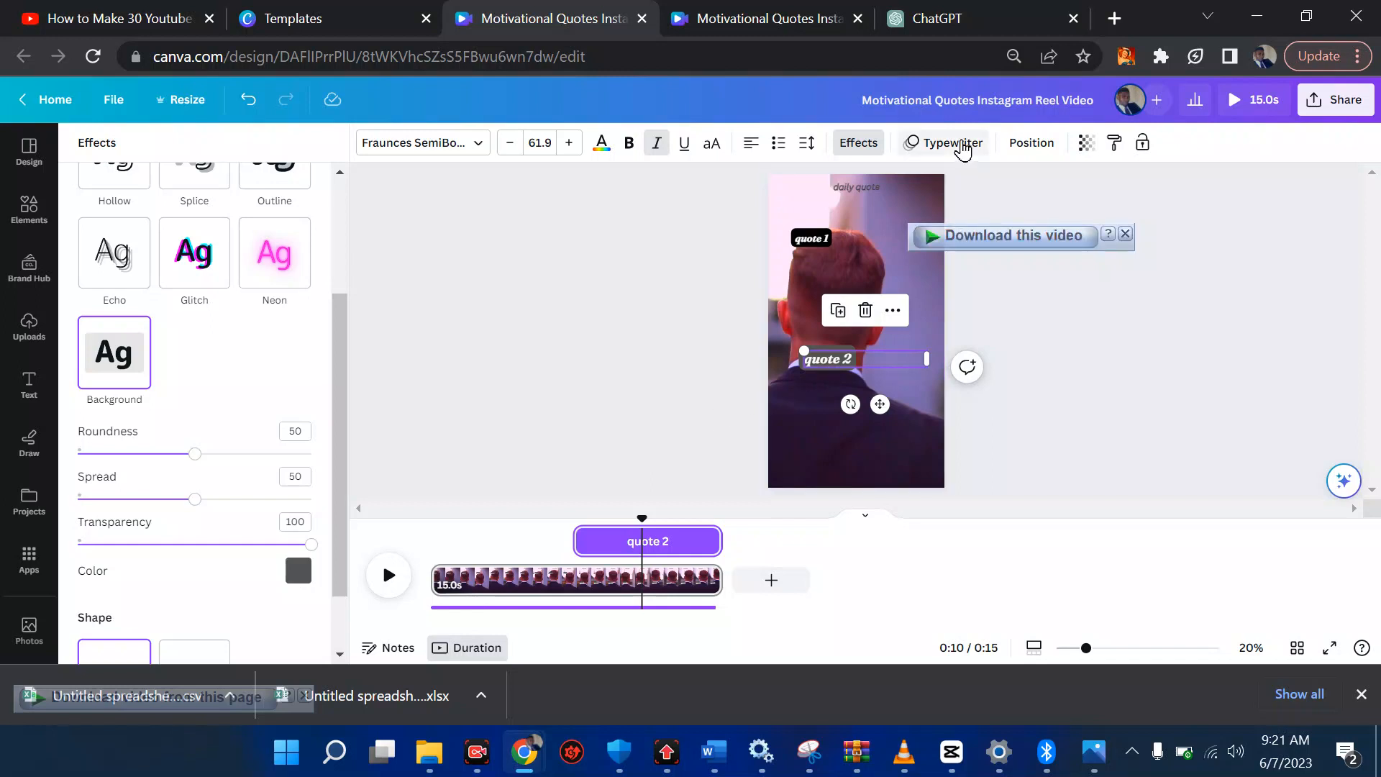
# Set the writing style of the Typewriter animation on "quote 2" to Word, keeping it animated On enter
pyautogui.click(954, 143)
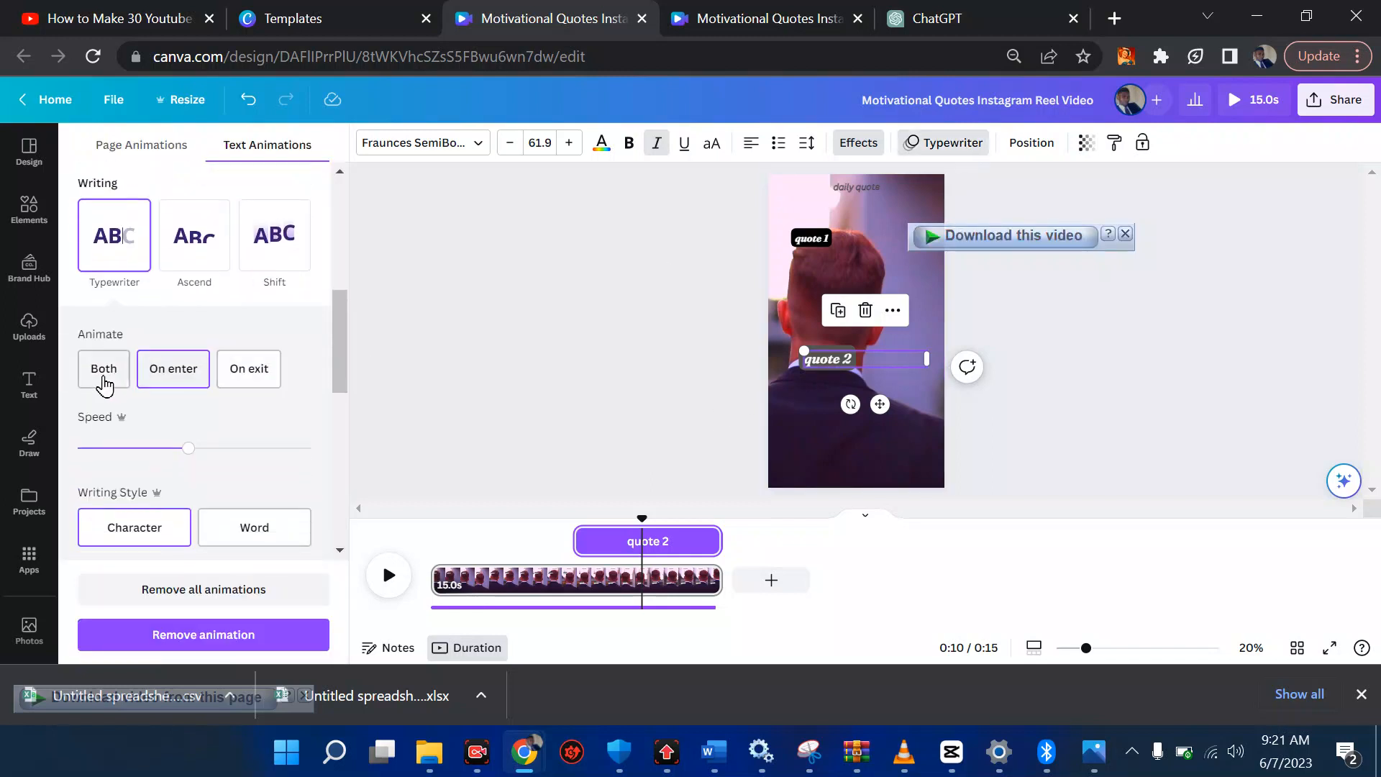
pyautogui.click(241, 375)
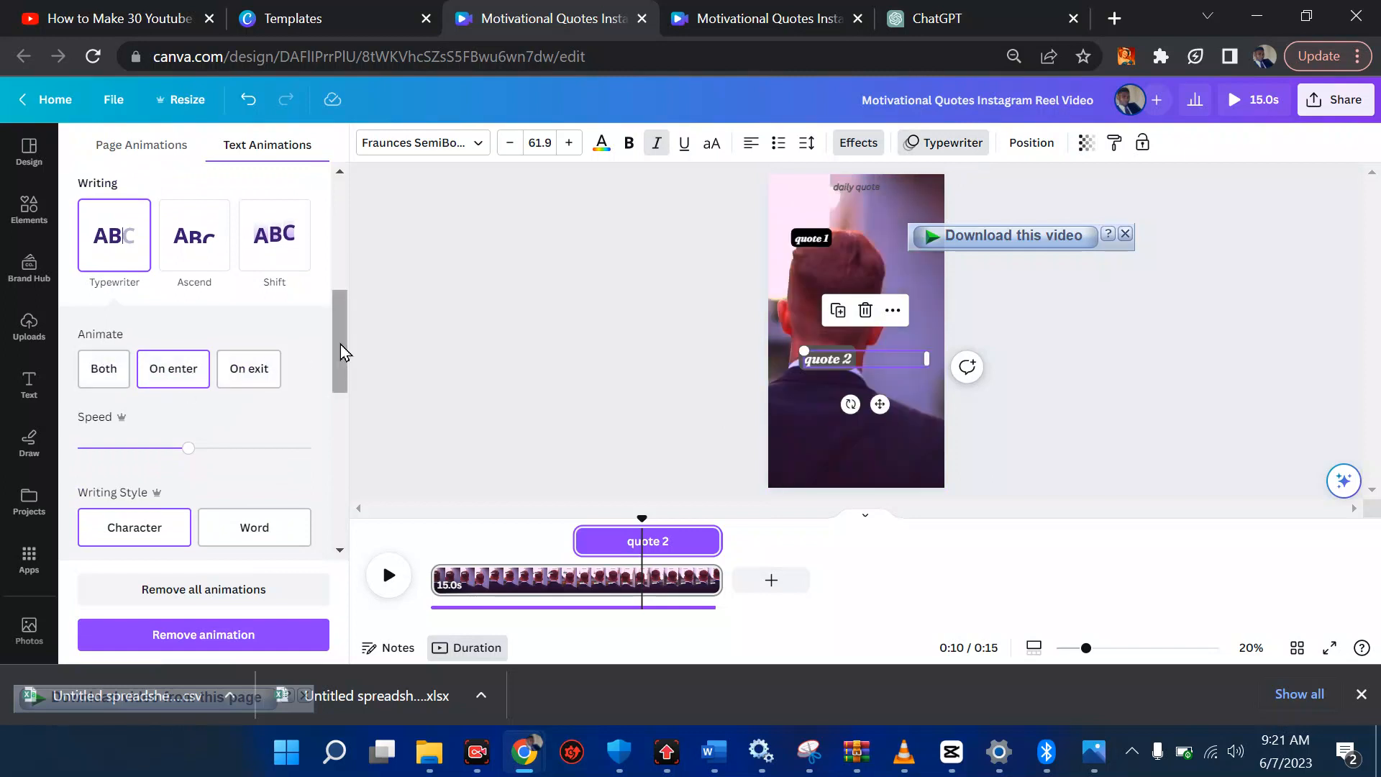
pyautogui.moveTo(343, 348); pyautogui.dragTo(342, 393)
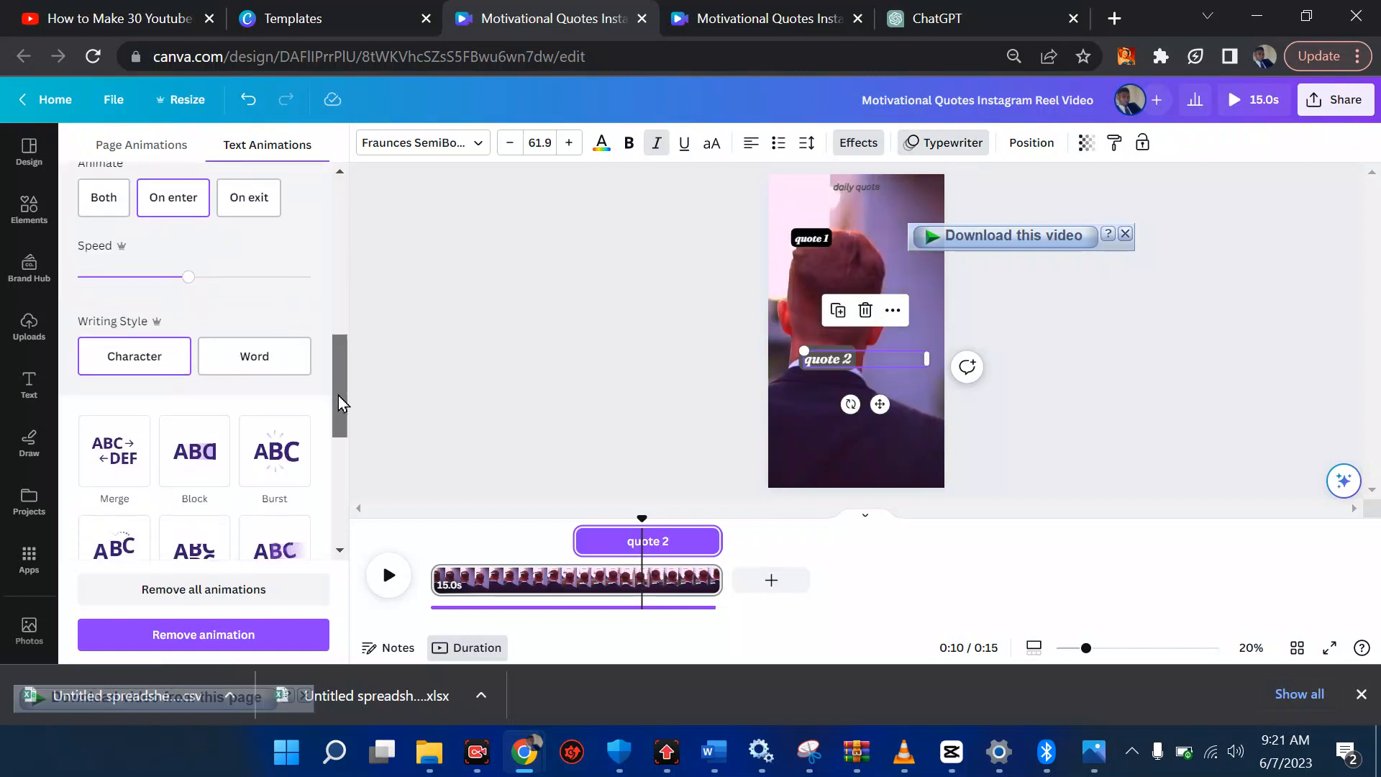
pyautogui.click(246, 358)
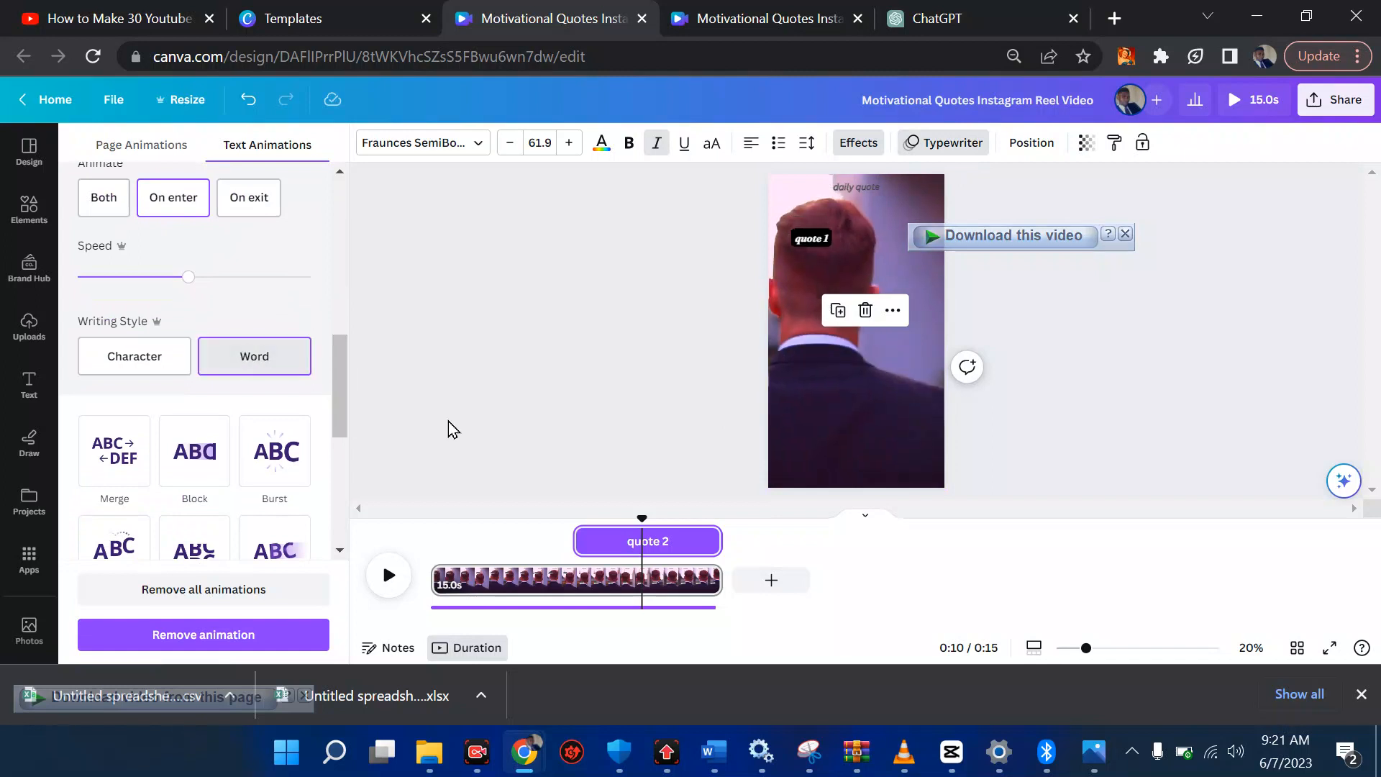
# Reduce the font size of the "quote 2" text to 47.9
pyautogui.click(644, 552)
pyautogui.click(827, 363)
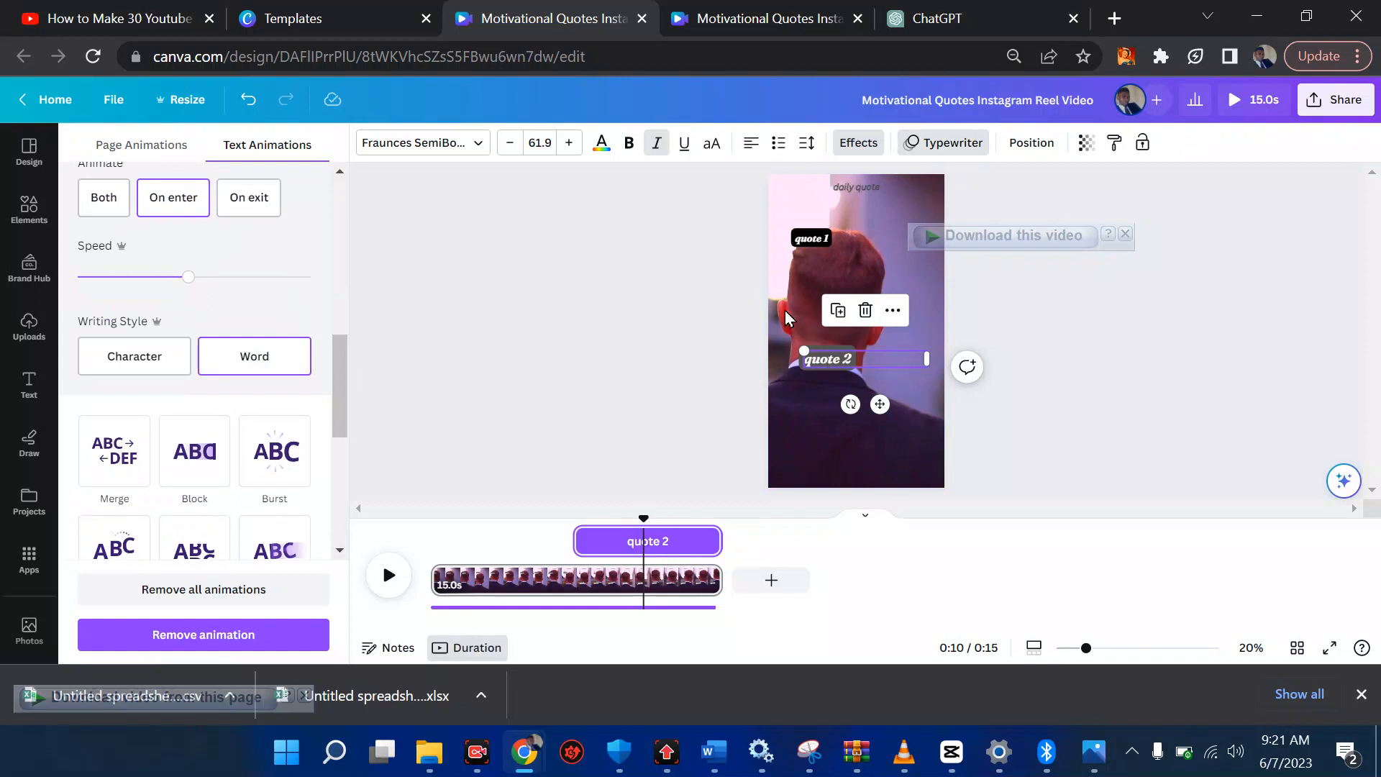
pyautogui.click(509, 148)
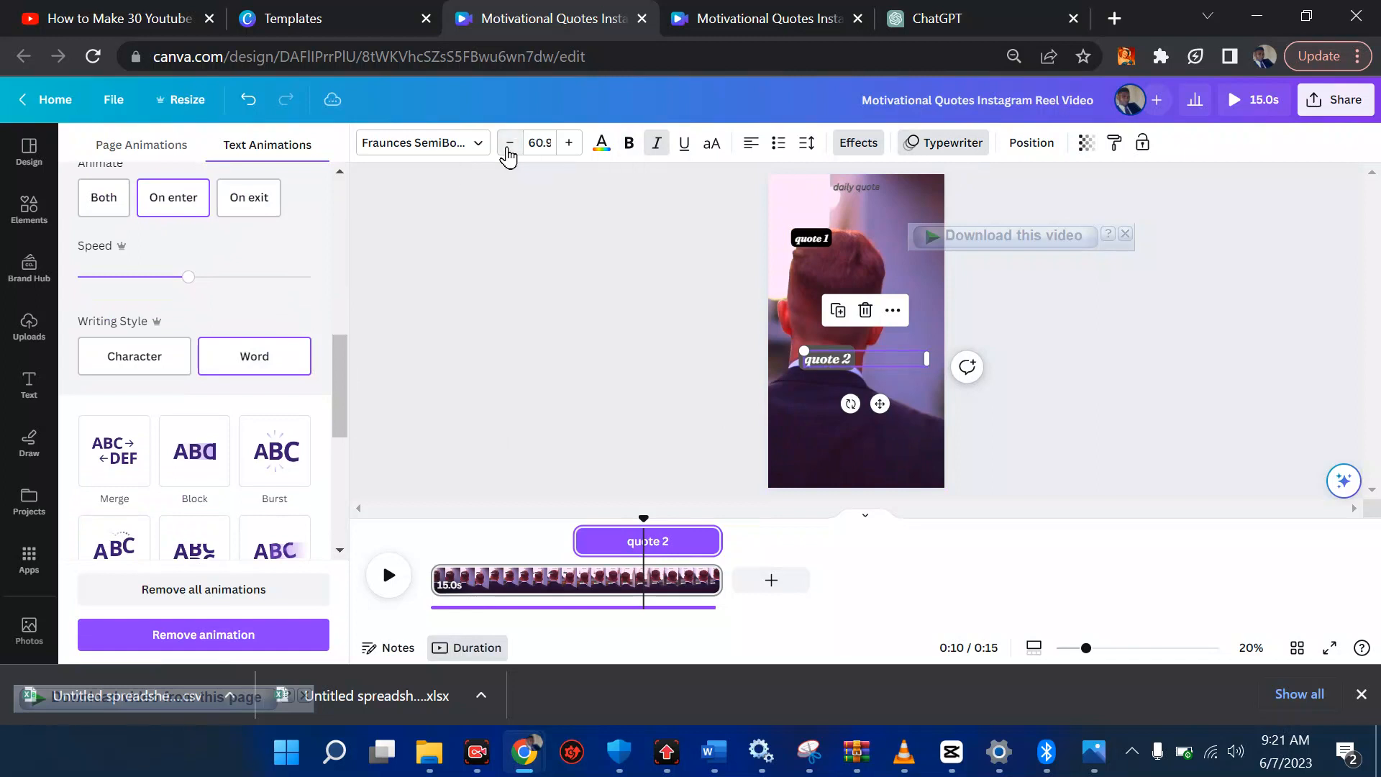
pyautogui.click(509, 147)
pyautogui.click(508, 148)
pyautogui.click(509, 148)
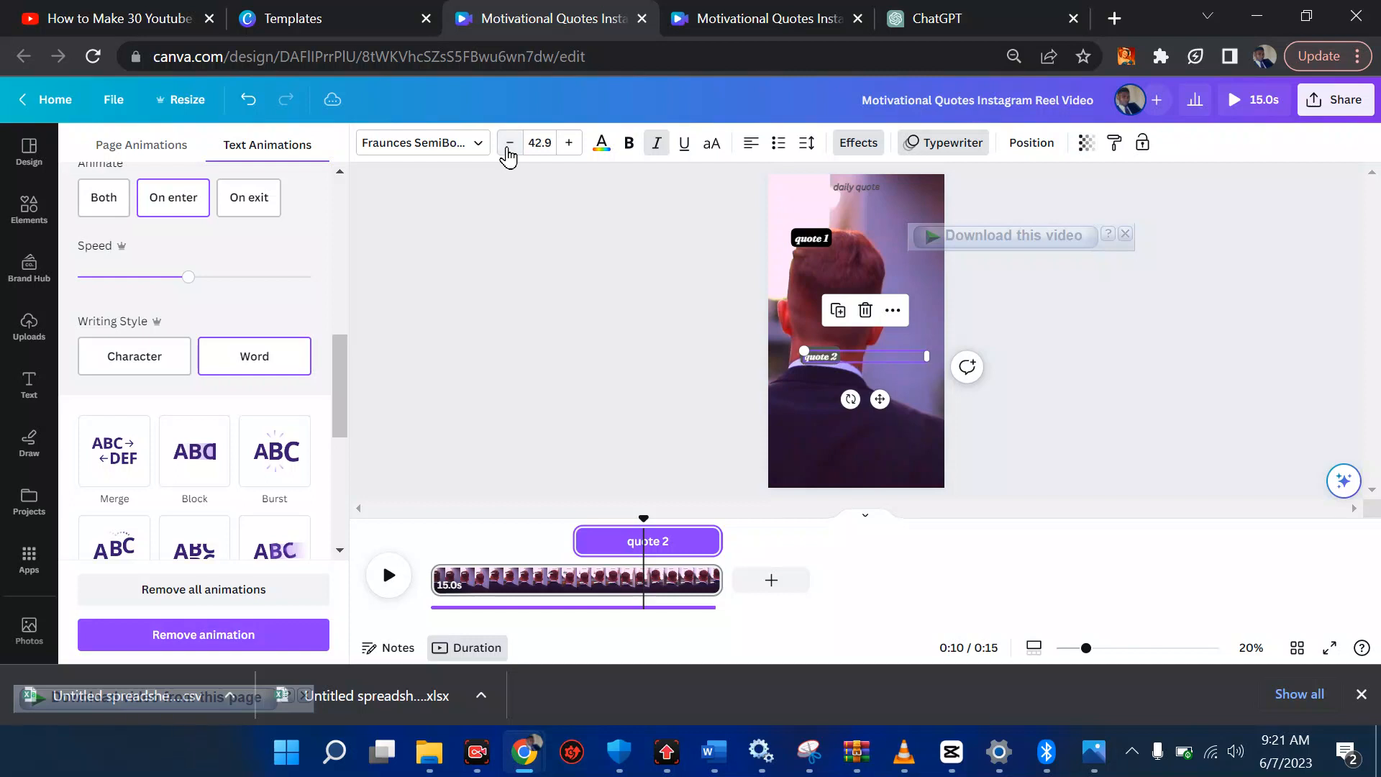
pyautogui.click(570, 148)
pyautogui.click(570, 147)
pyautogui.click(570, 148)
pyautogui.click(570, 147)
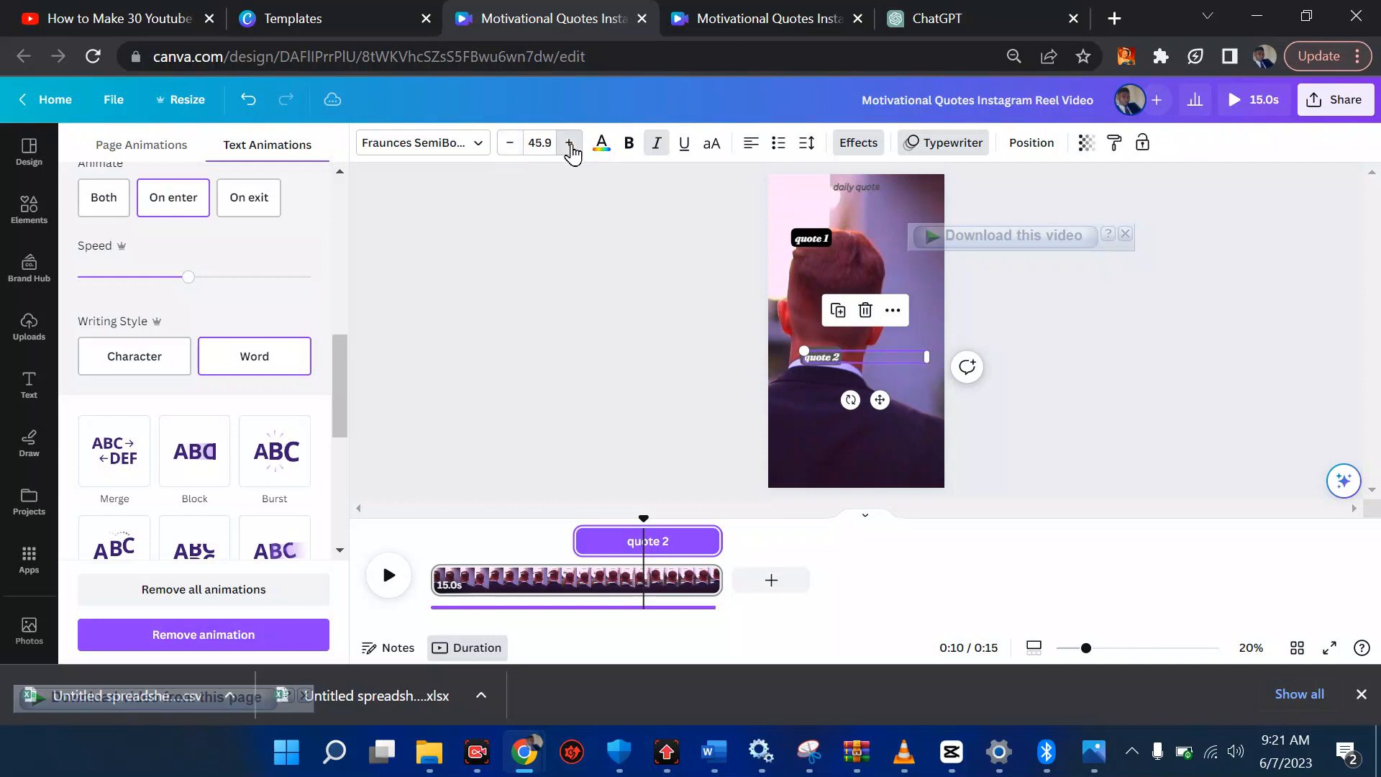
pyautogui.click(570, 148)
pyautogui.click(570, 148)
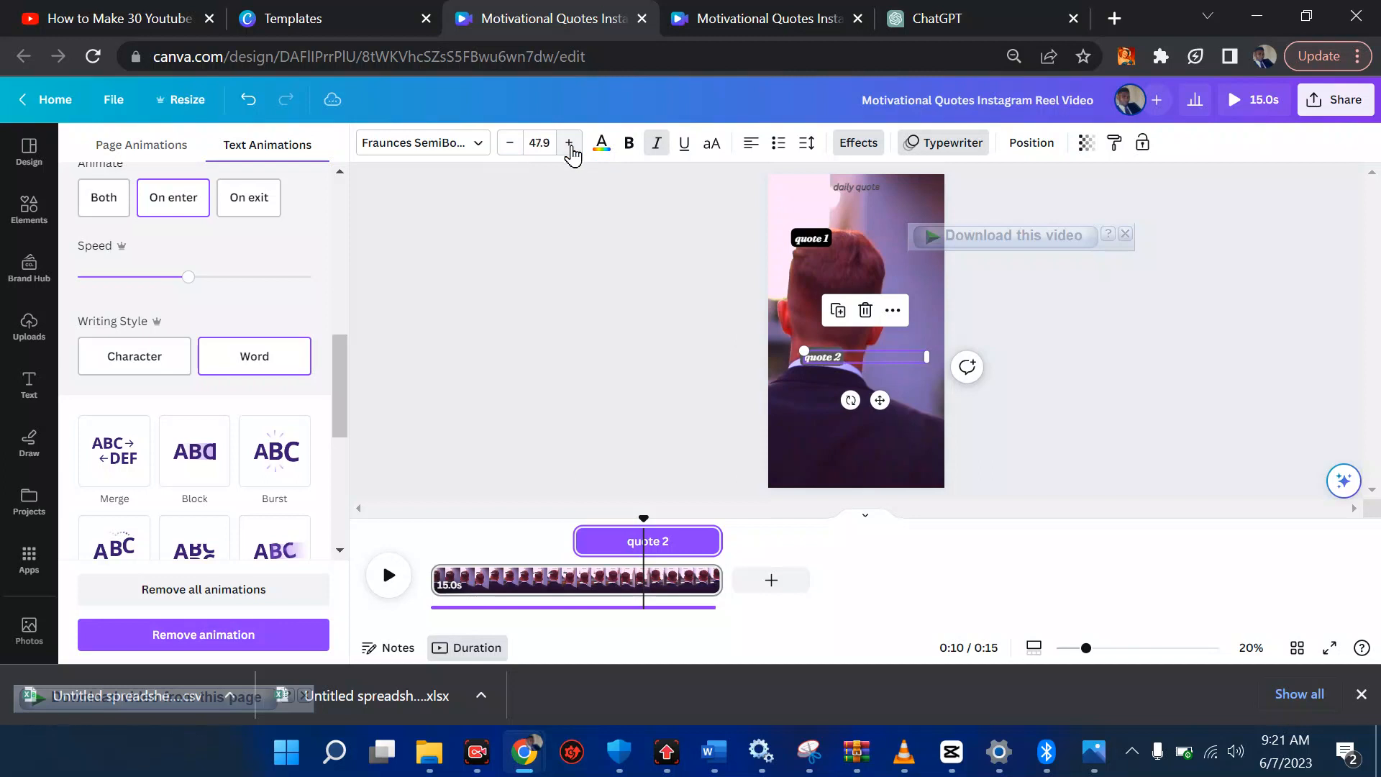
pyautogui.click(1058, 385)
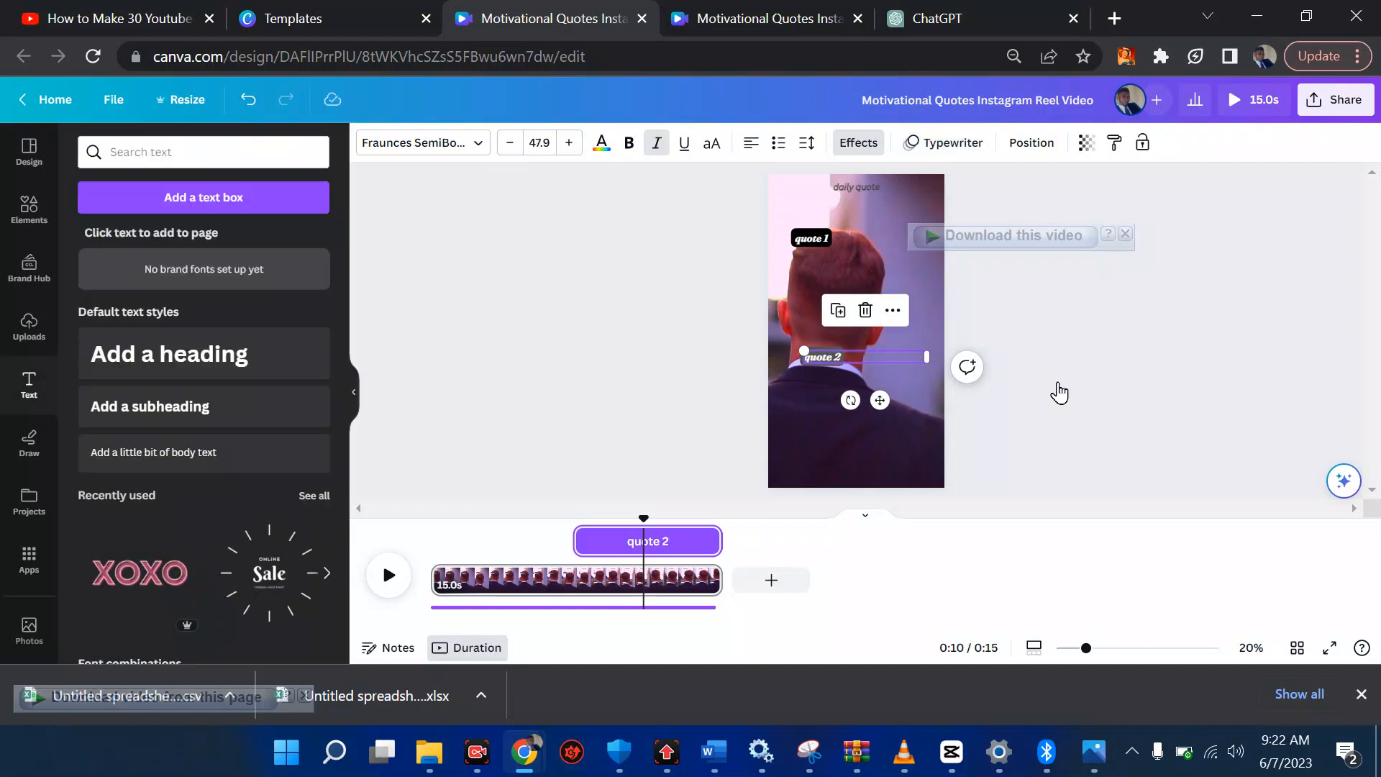
pyautogui.click(1095, 387)
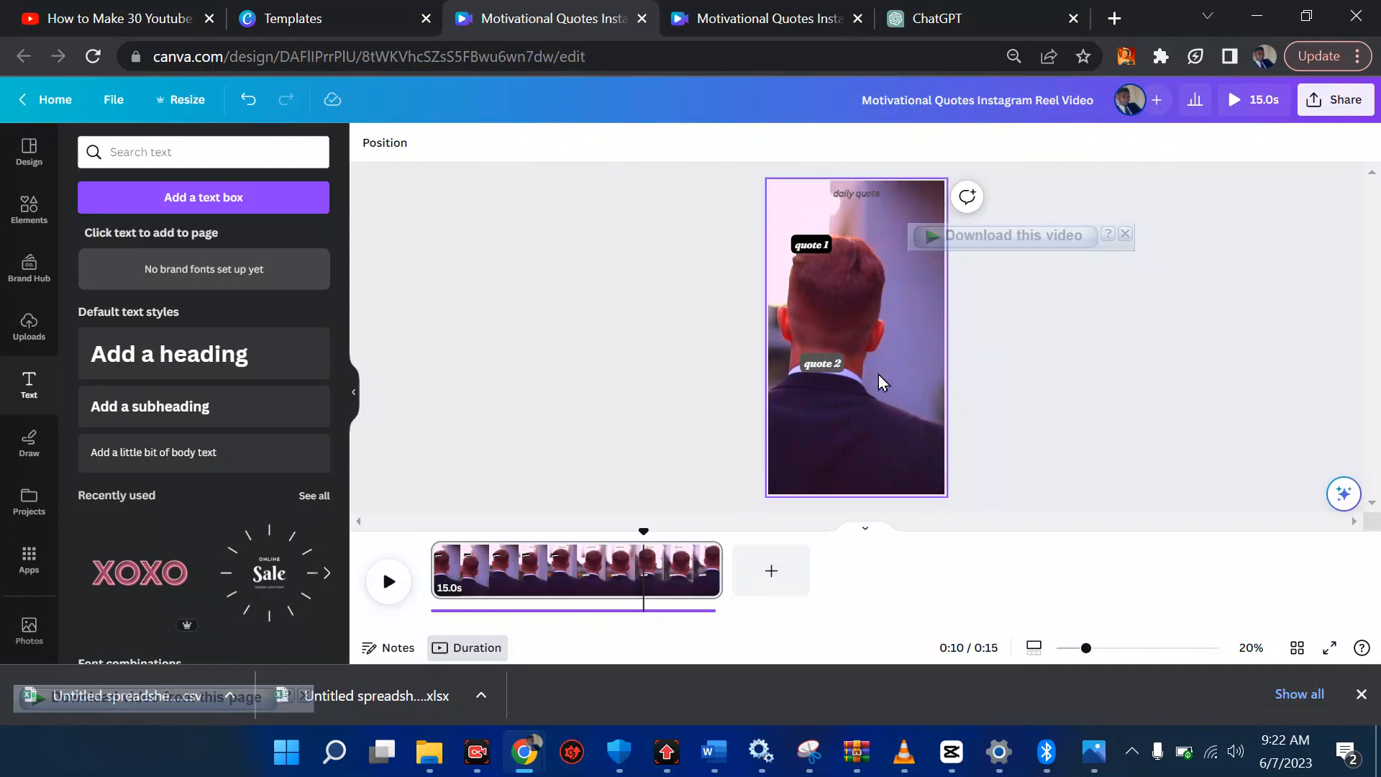
pyautogui.click(813, 248)
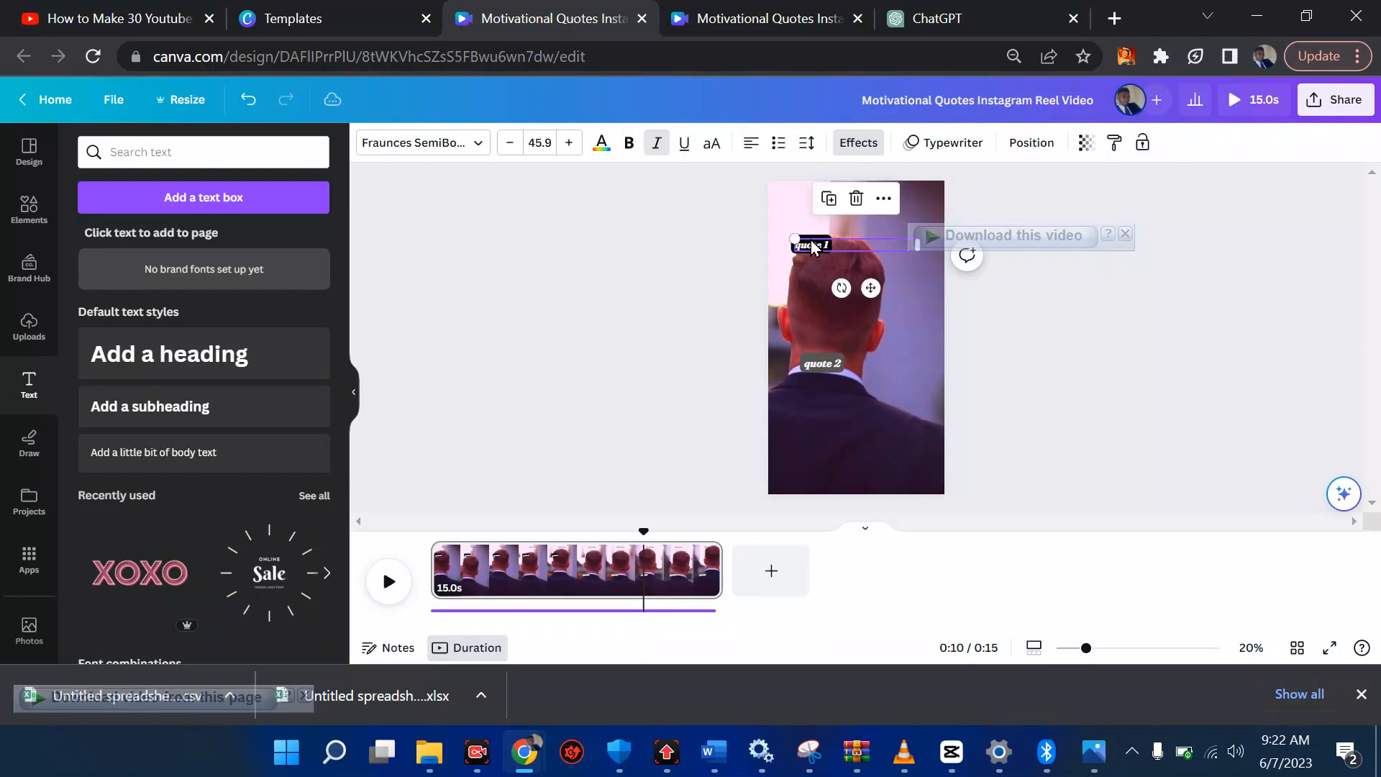
pyautogui.click(817, 360)
pyautogui.click(818, 408)
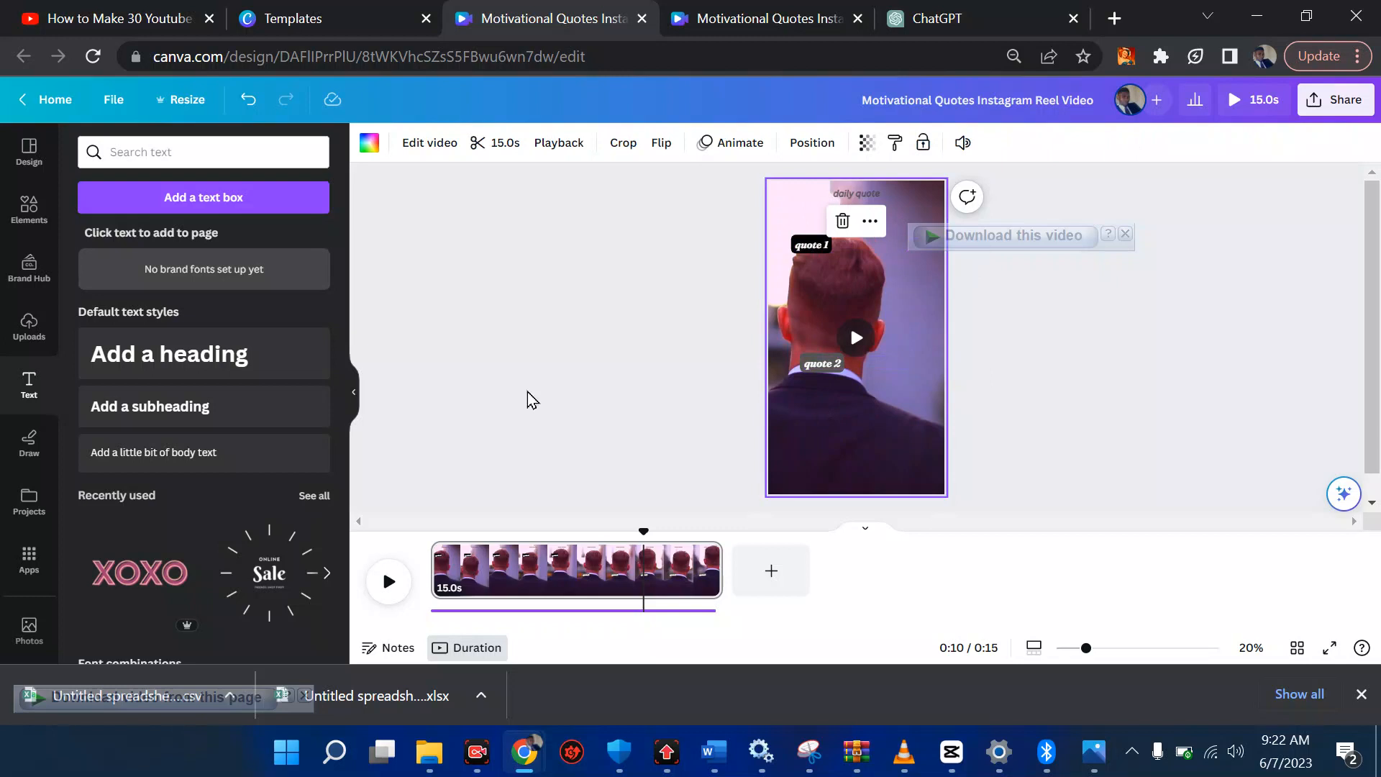
pyautogui.click(27, 333)
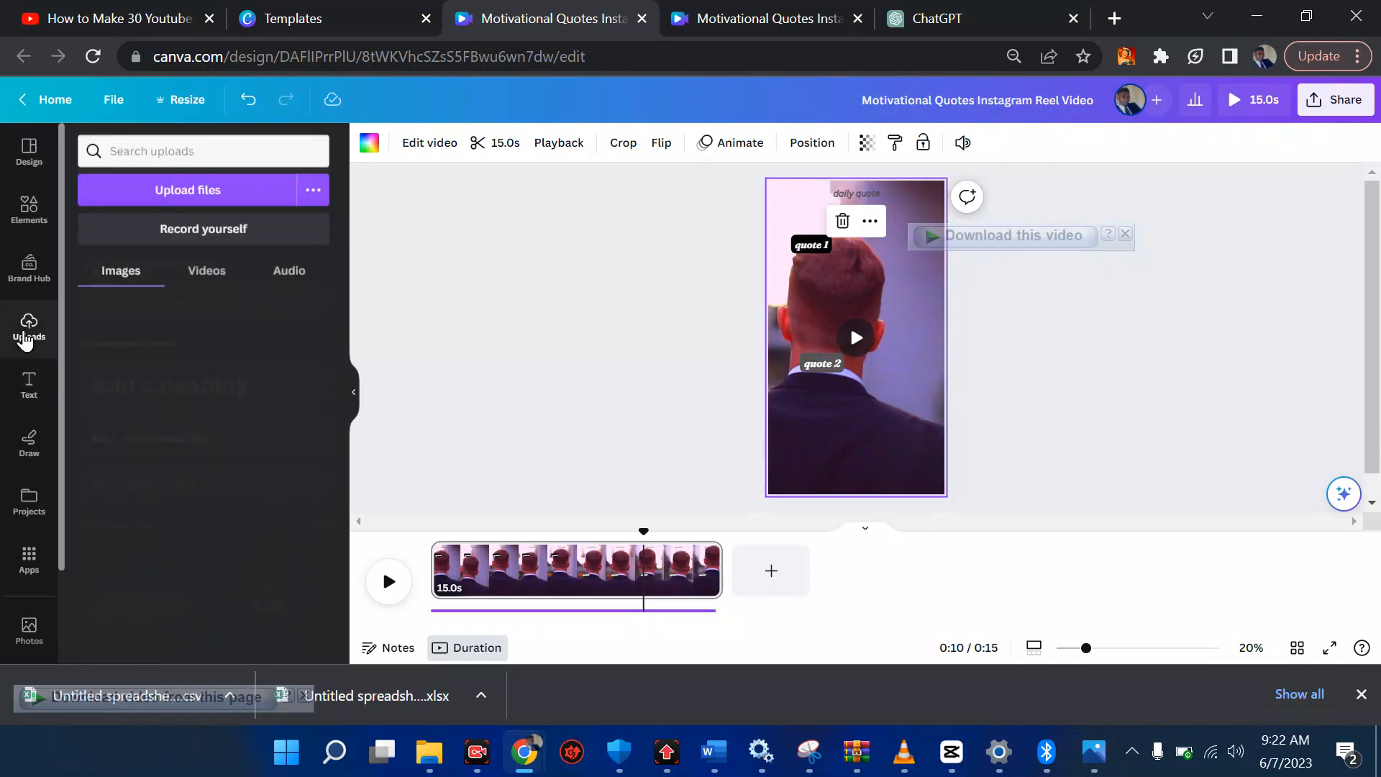
pyautogui.click(211, 276)
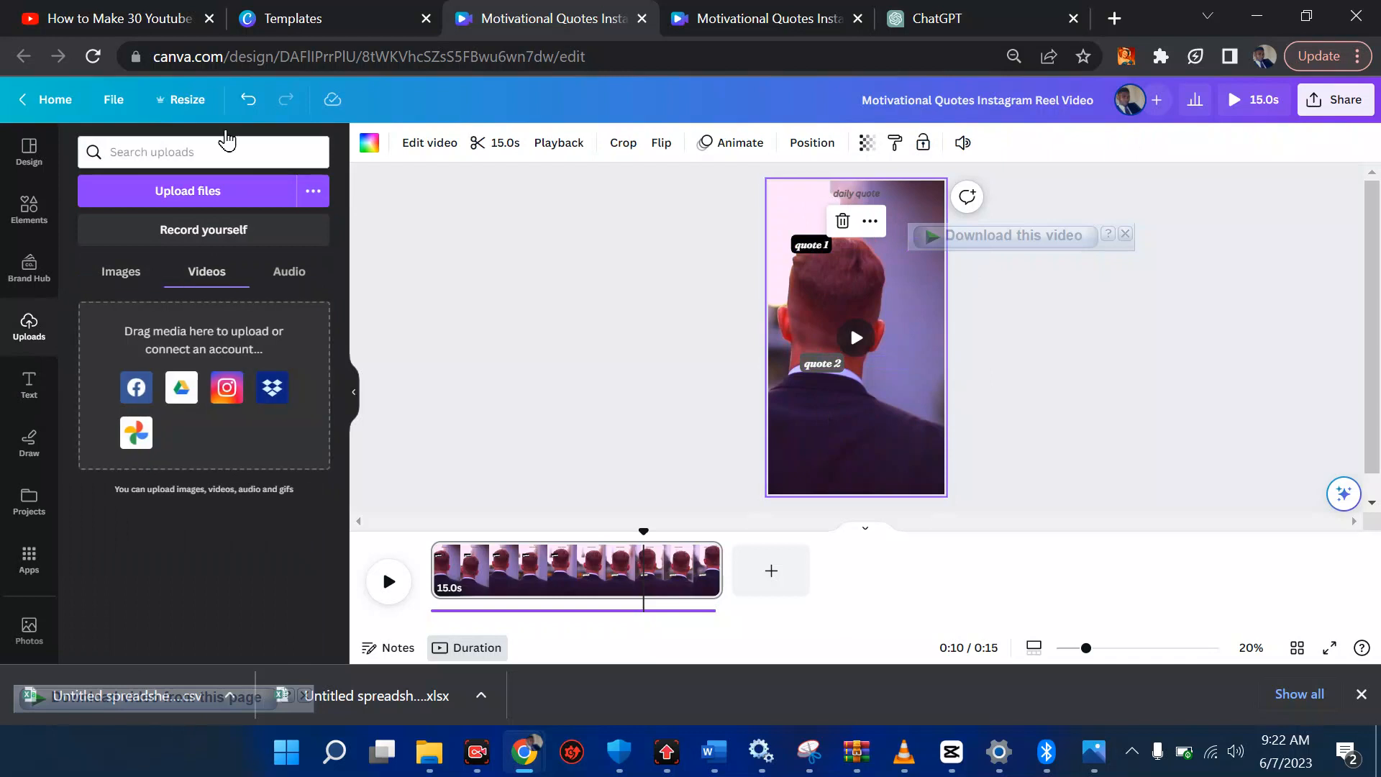
pyautogui.click(191, 188)
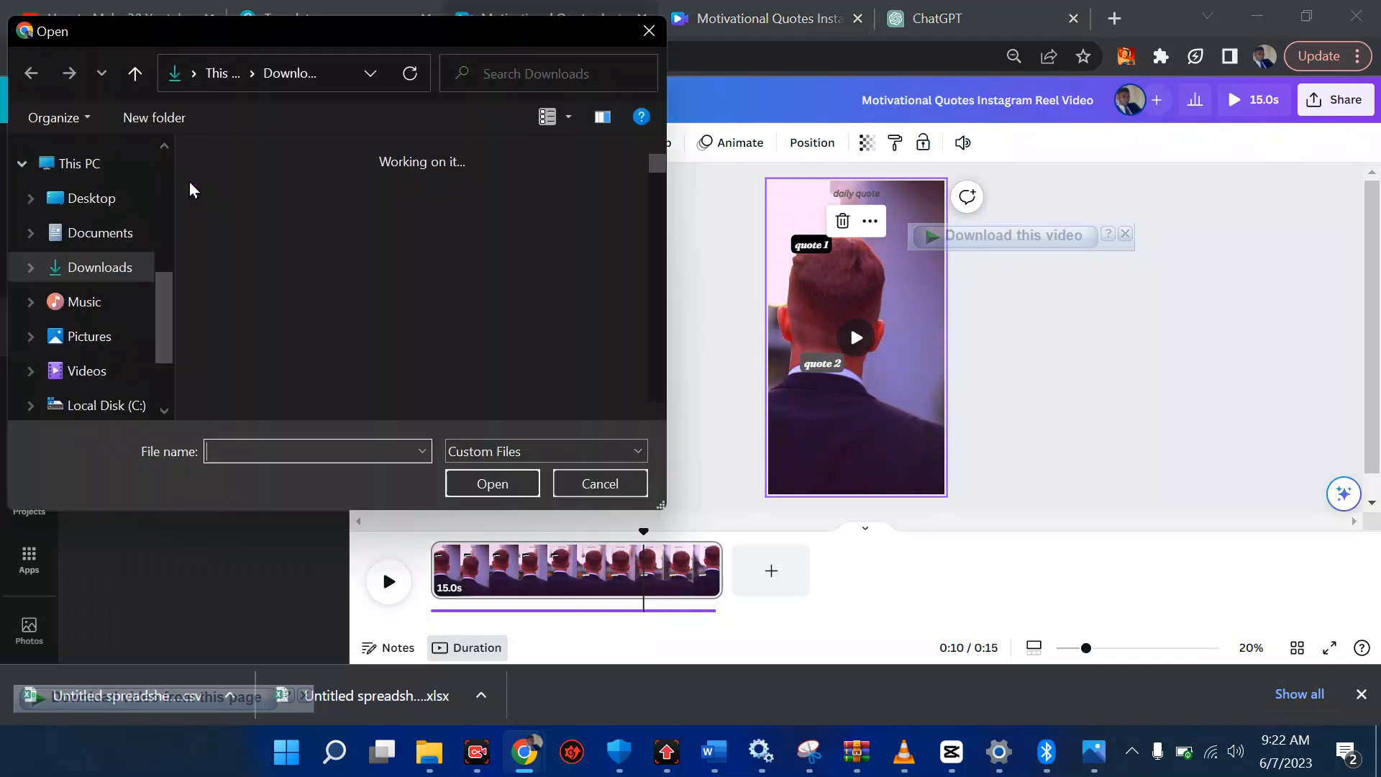
pyautogui.press('Escape')
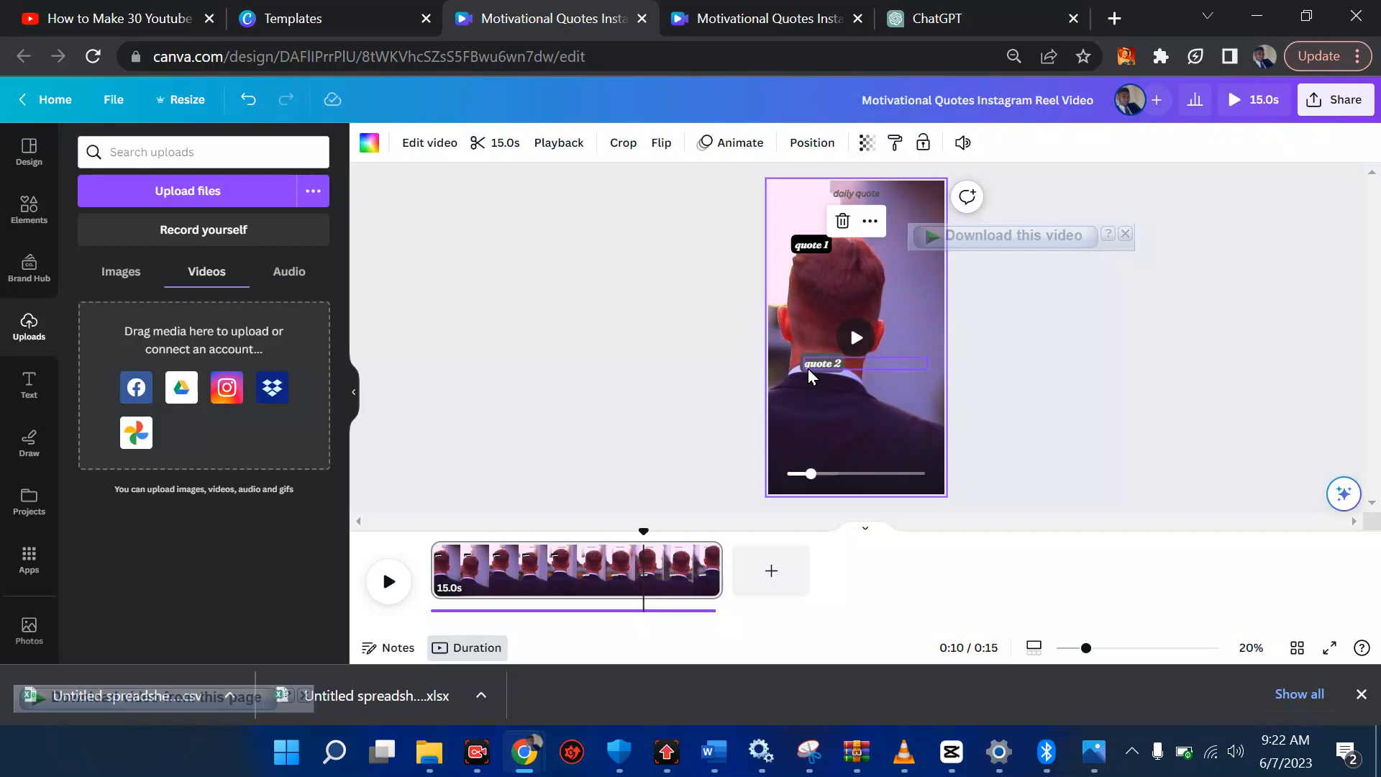
pyautogui.click(918, 22)
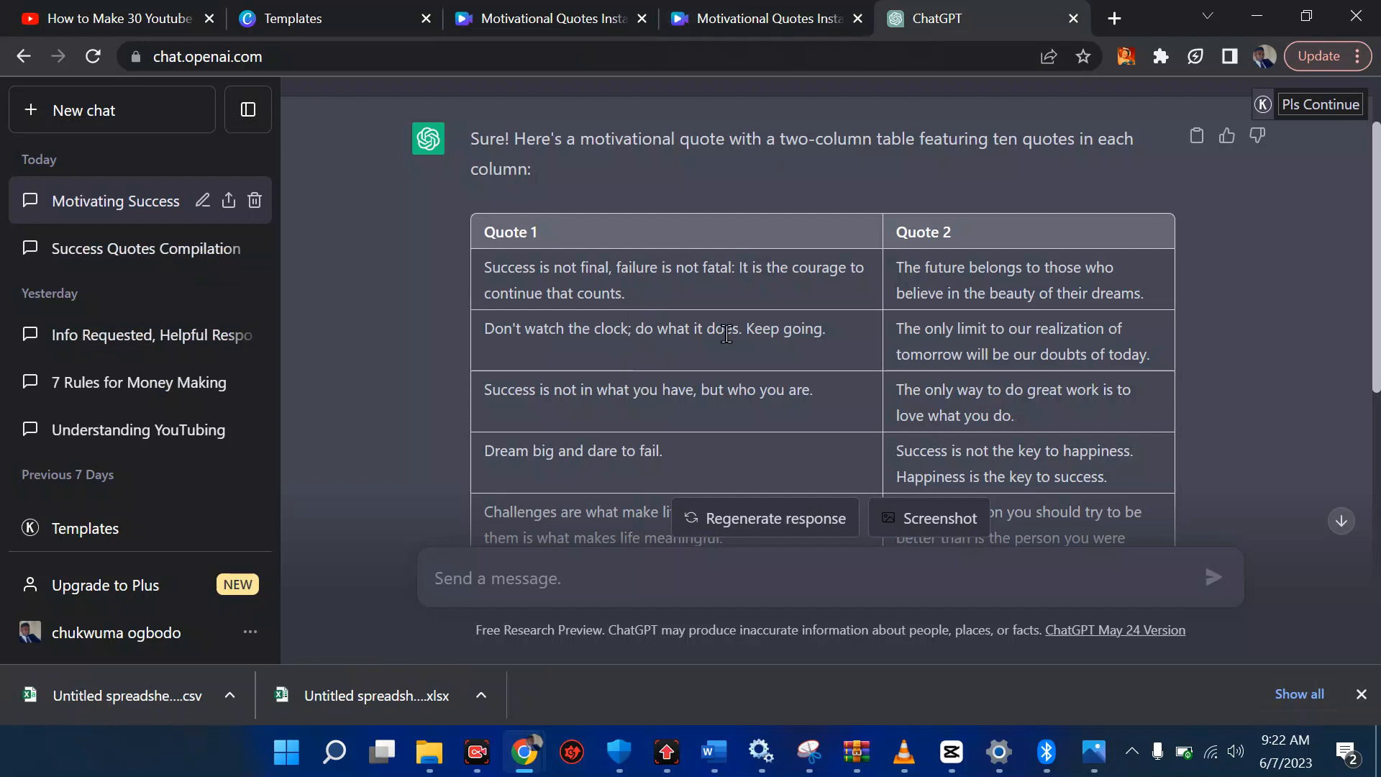
pyautogui.click(762, 13)
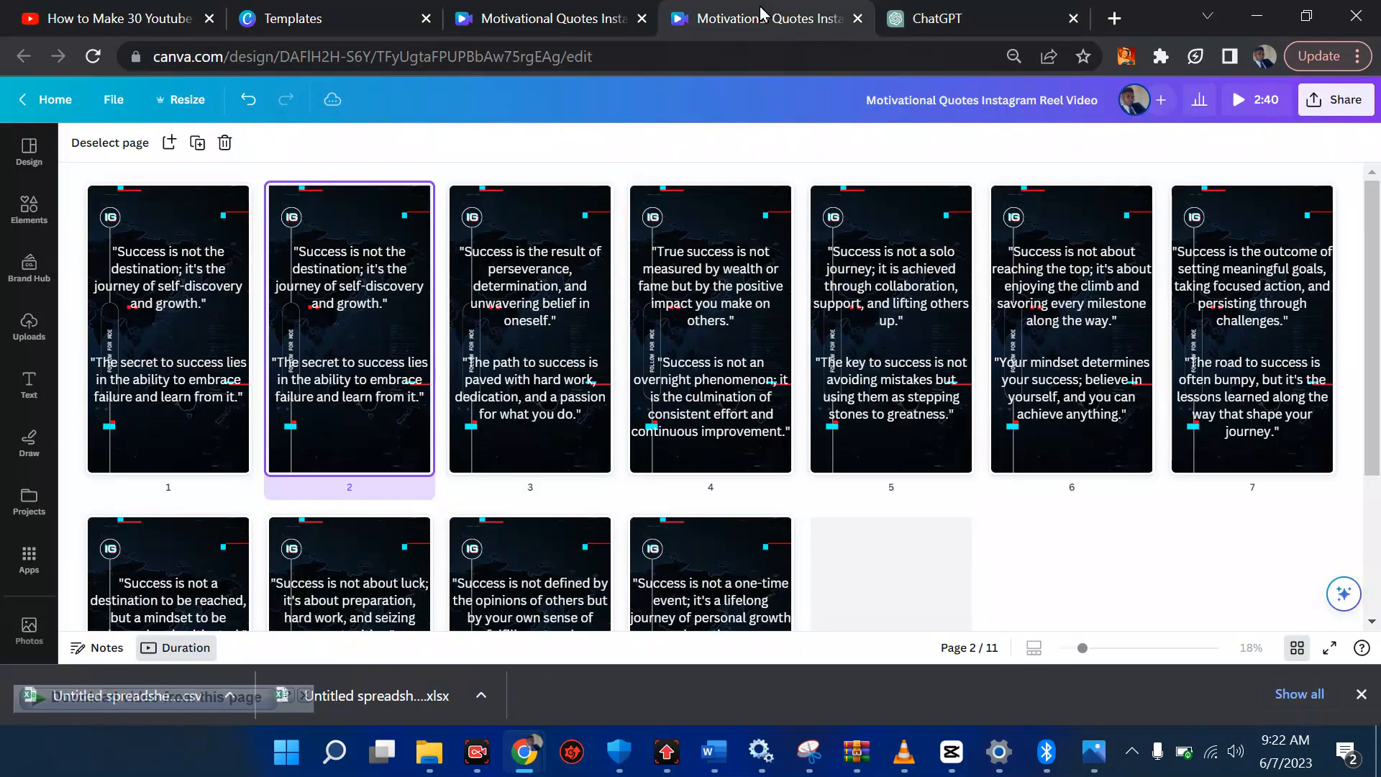
pyautogui.click(569, 20)
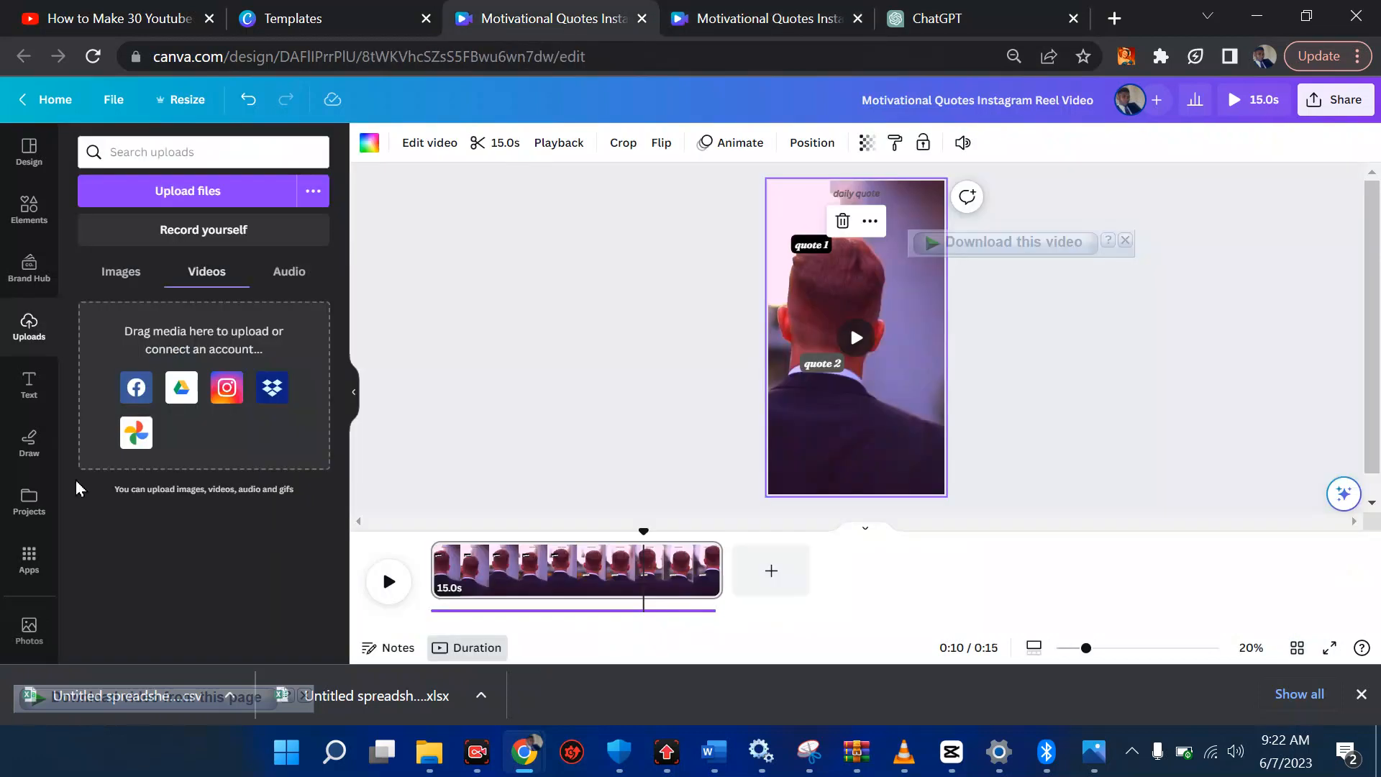
# Search the apps for "bulk", open Bulk create, and clear the sample data from its manual entry table
pyautogui.click(30, 572)
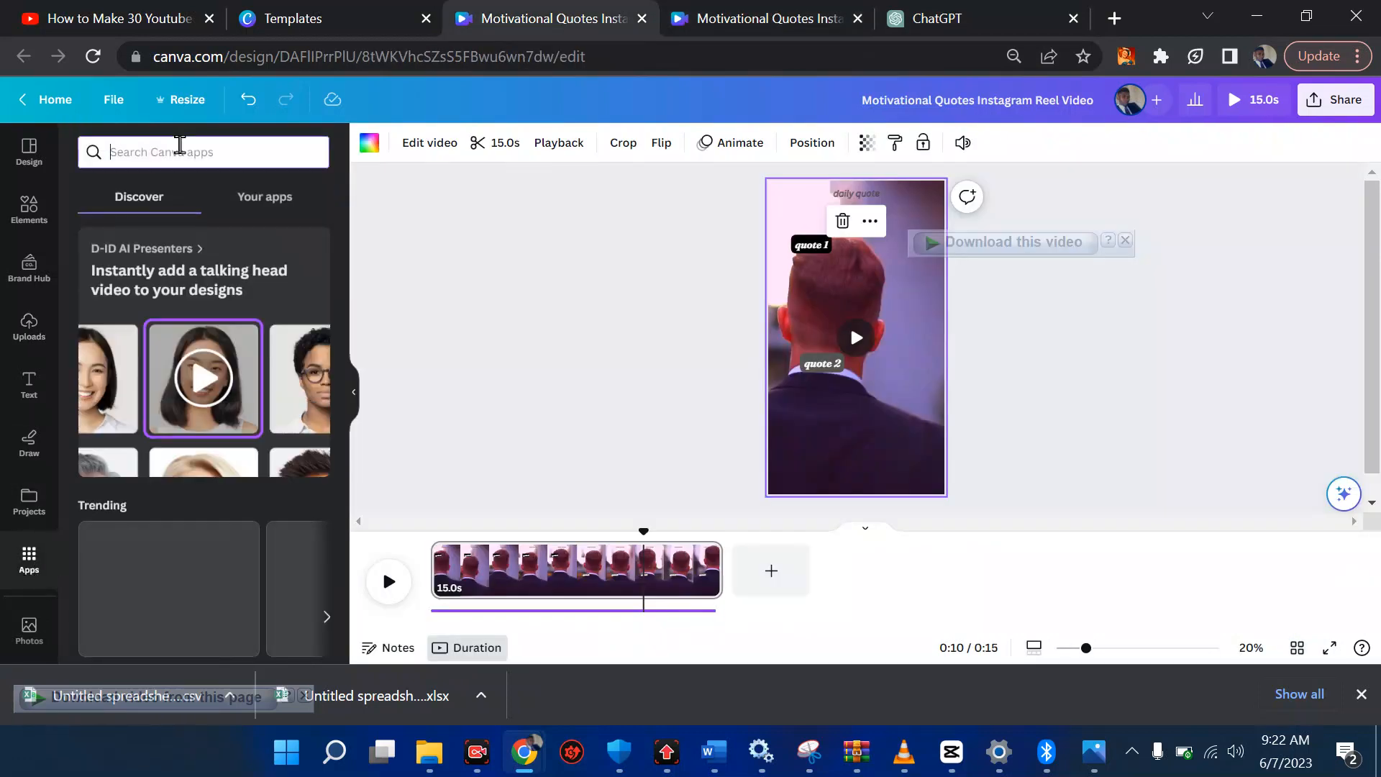
pyautogui.write('bulk')
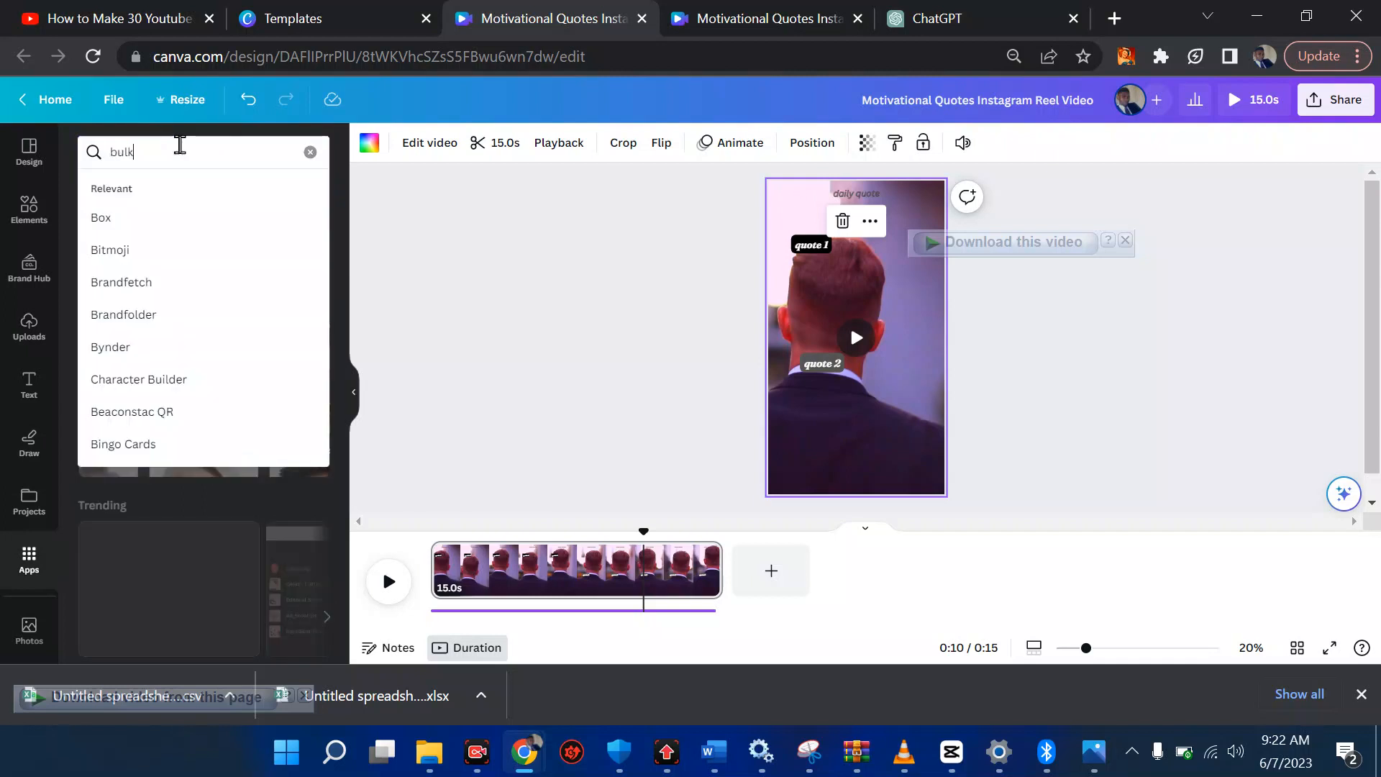
pyautogui.press('Return')
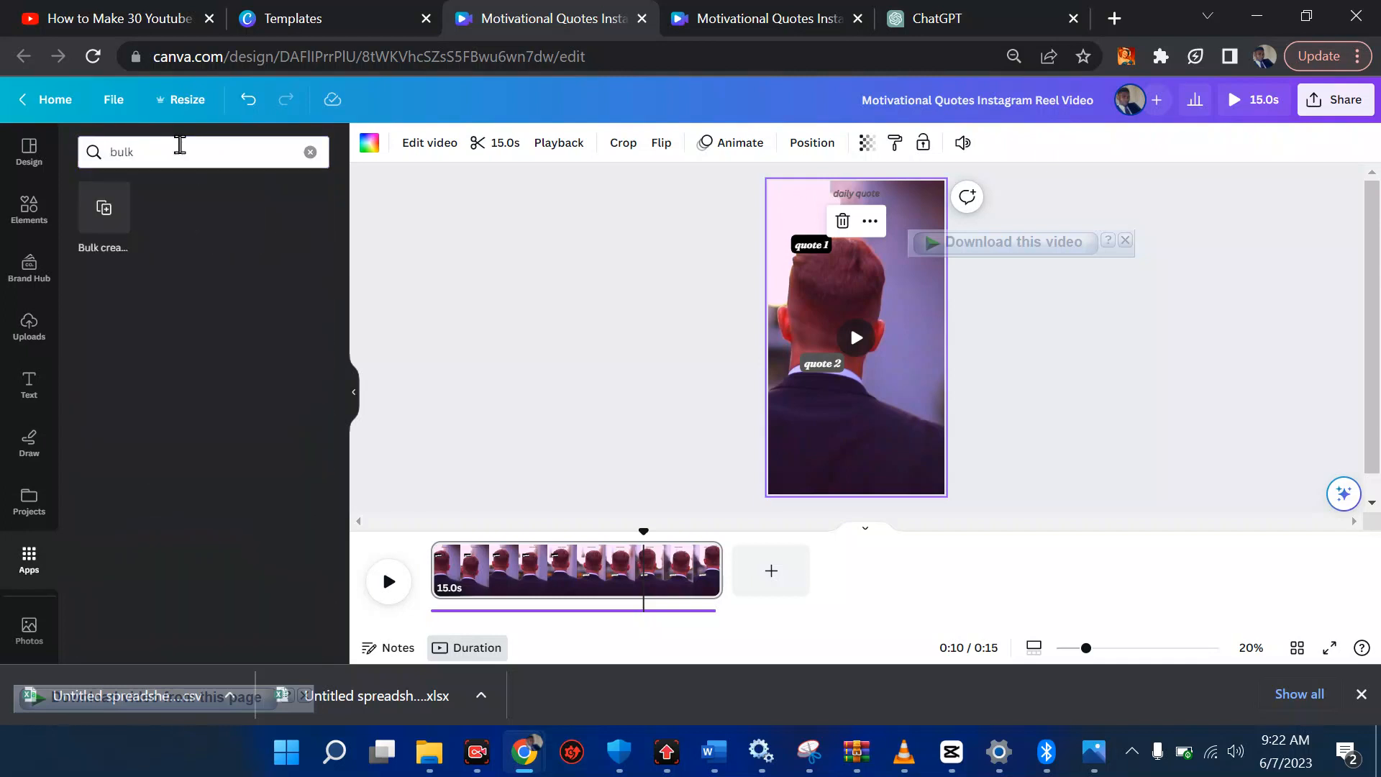
pyautogui.click(105, 225)
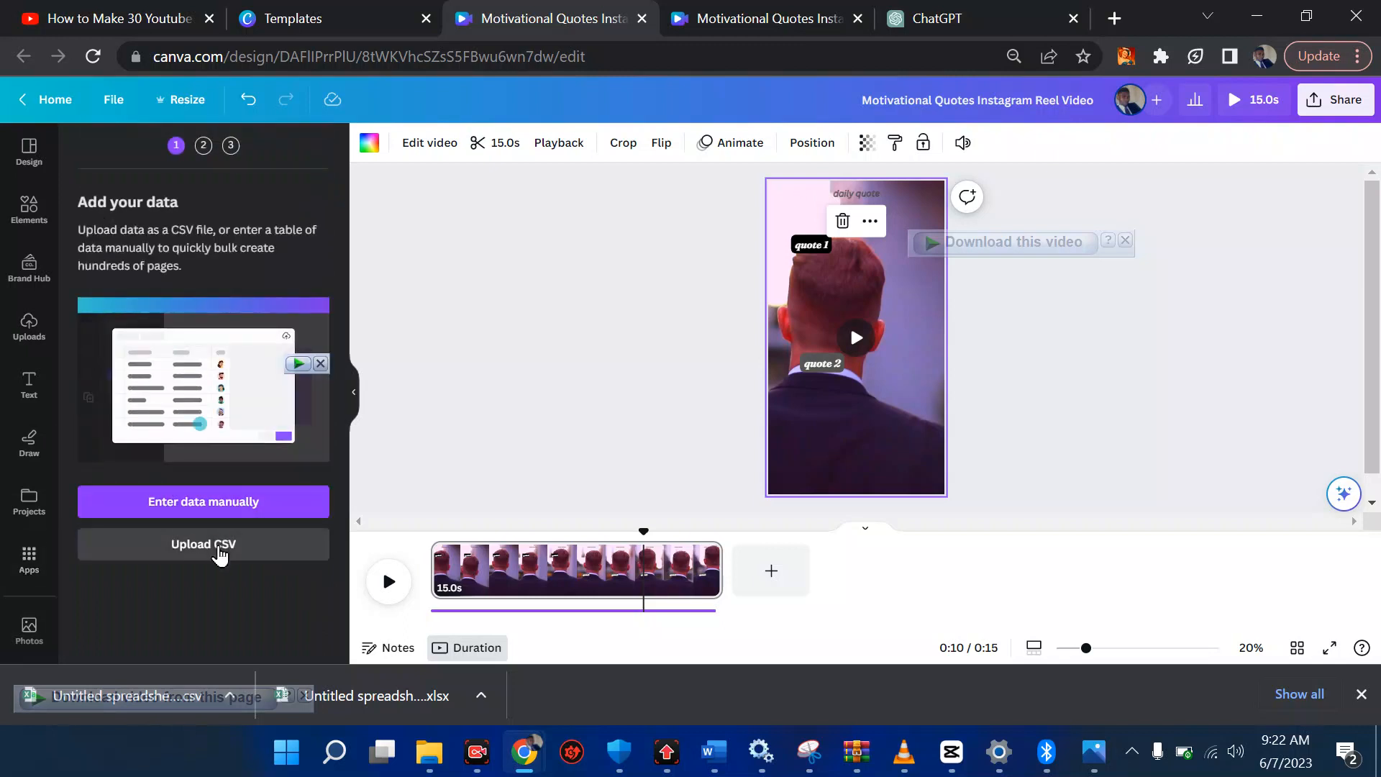
pyautogui.click(244, 505)
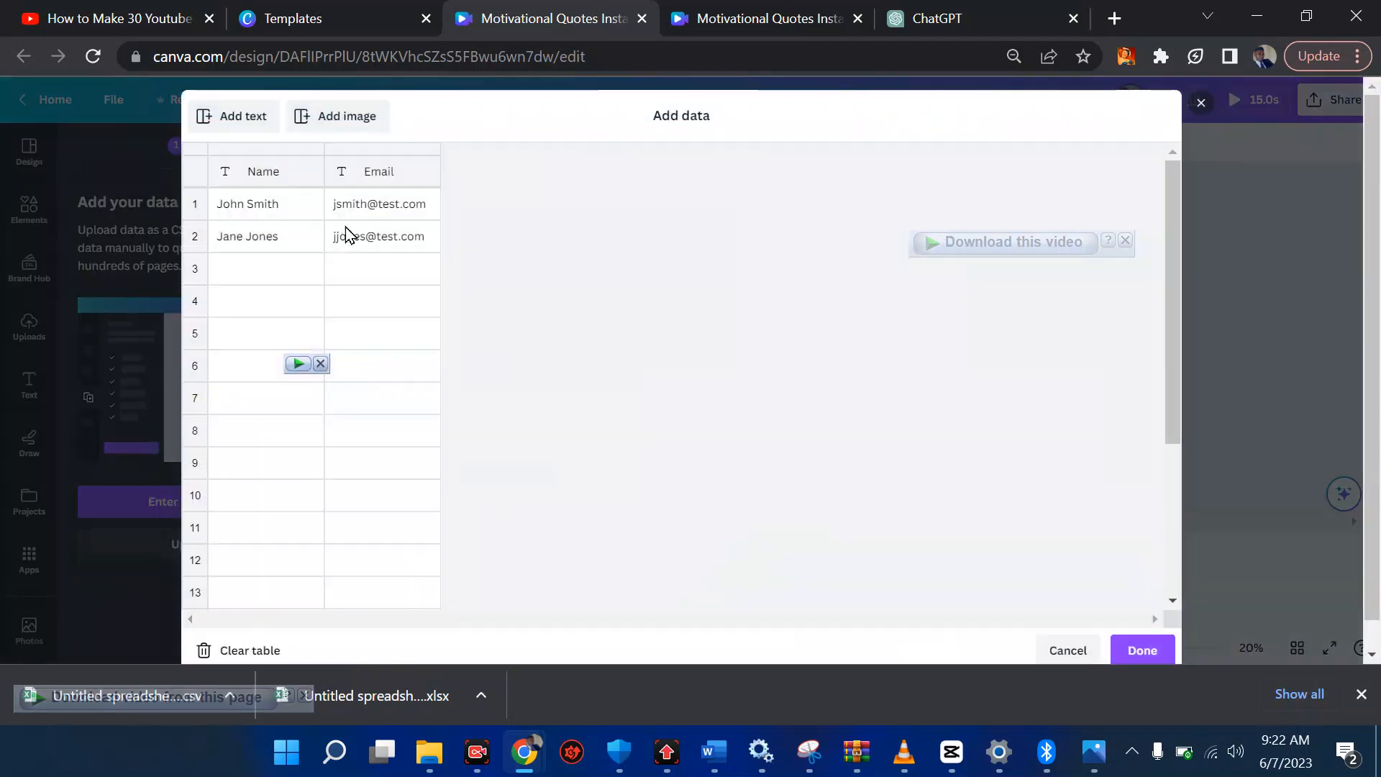
pyautogui.click(263, 650)
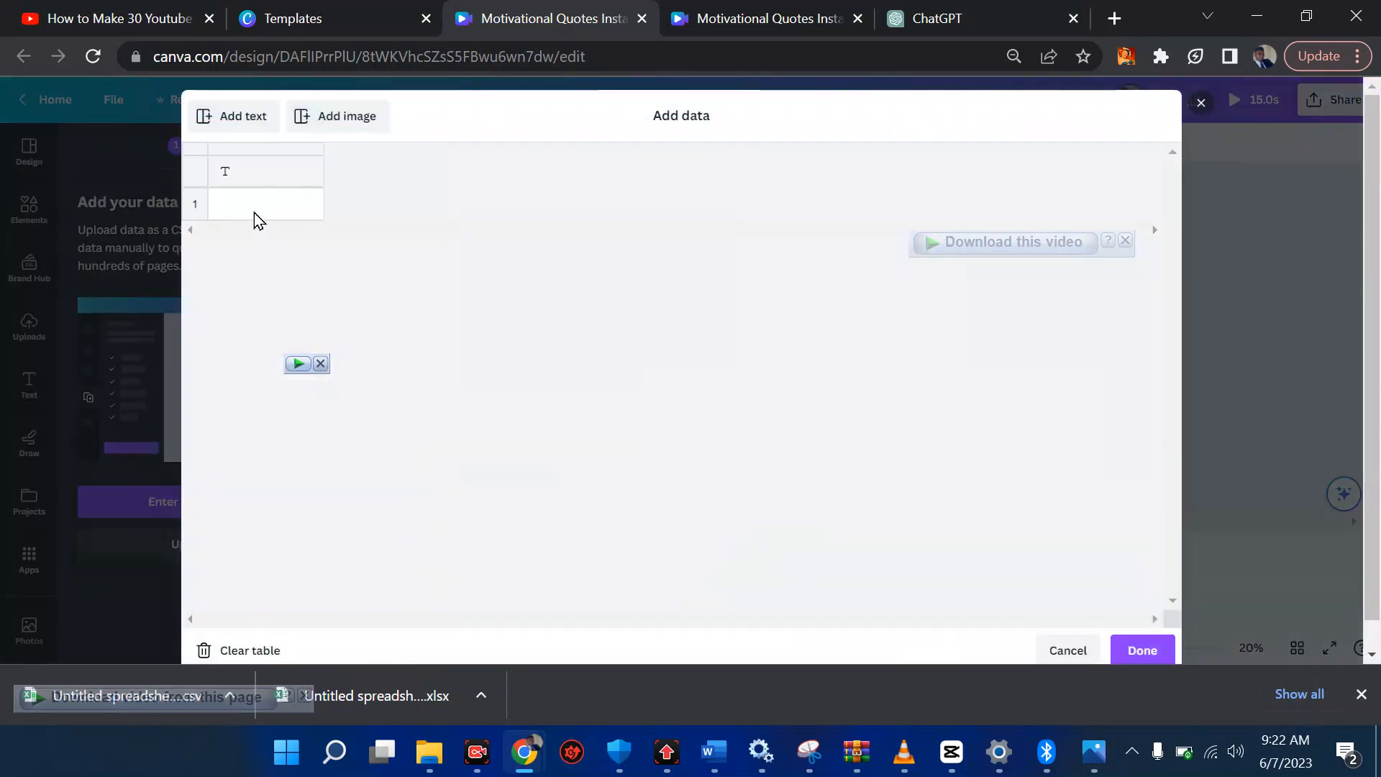
# Copy the full Quote 1 and Quote 2 table from ChatGPT into the first cell of the empty Bulk create table
pyautogui.click(720, 14)
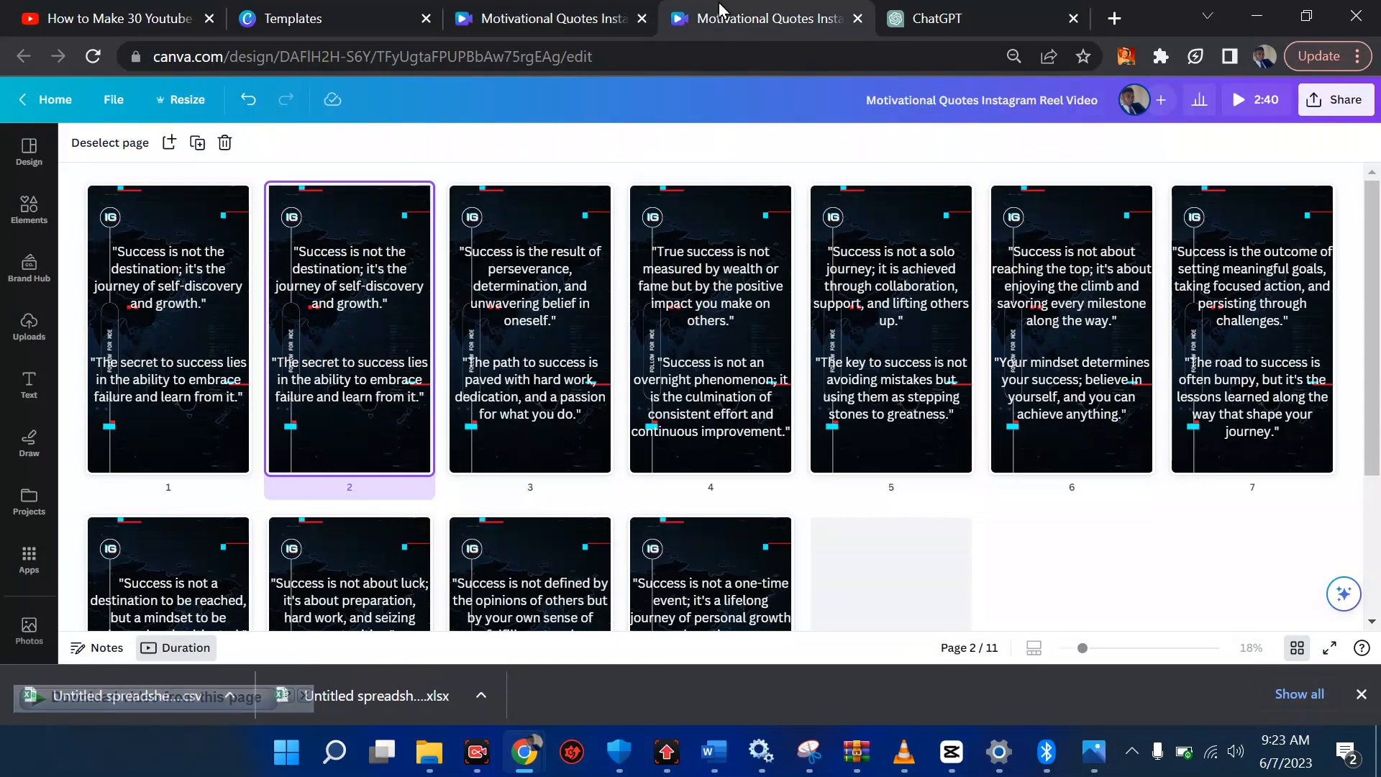
pyautogui.click(935, 14)
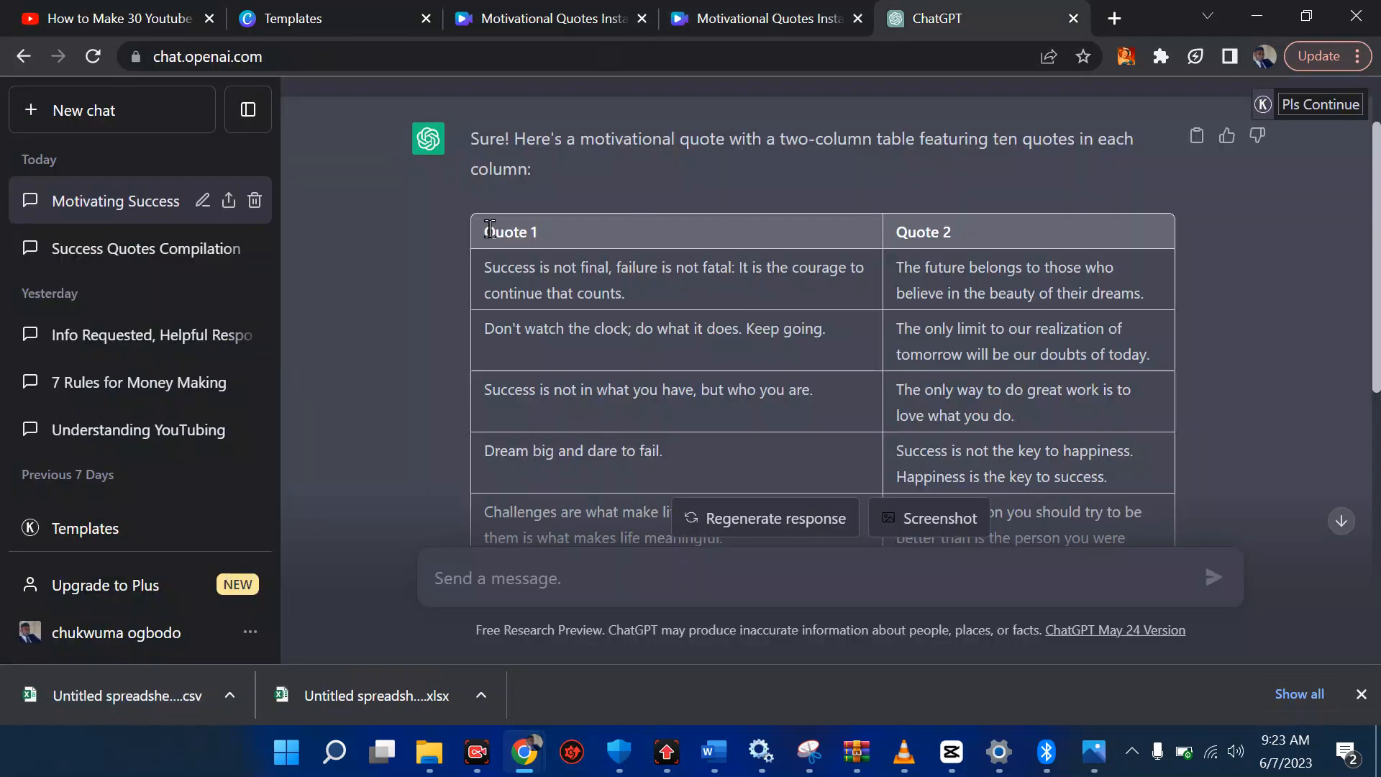
pyautogui.moveTo(486, 231); pyautogui.dragTo(1162, 309)
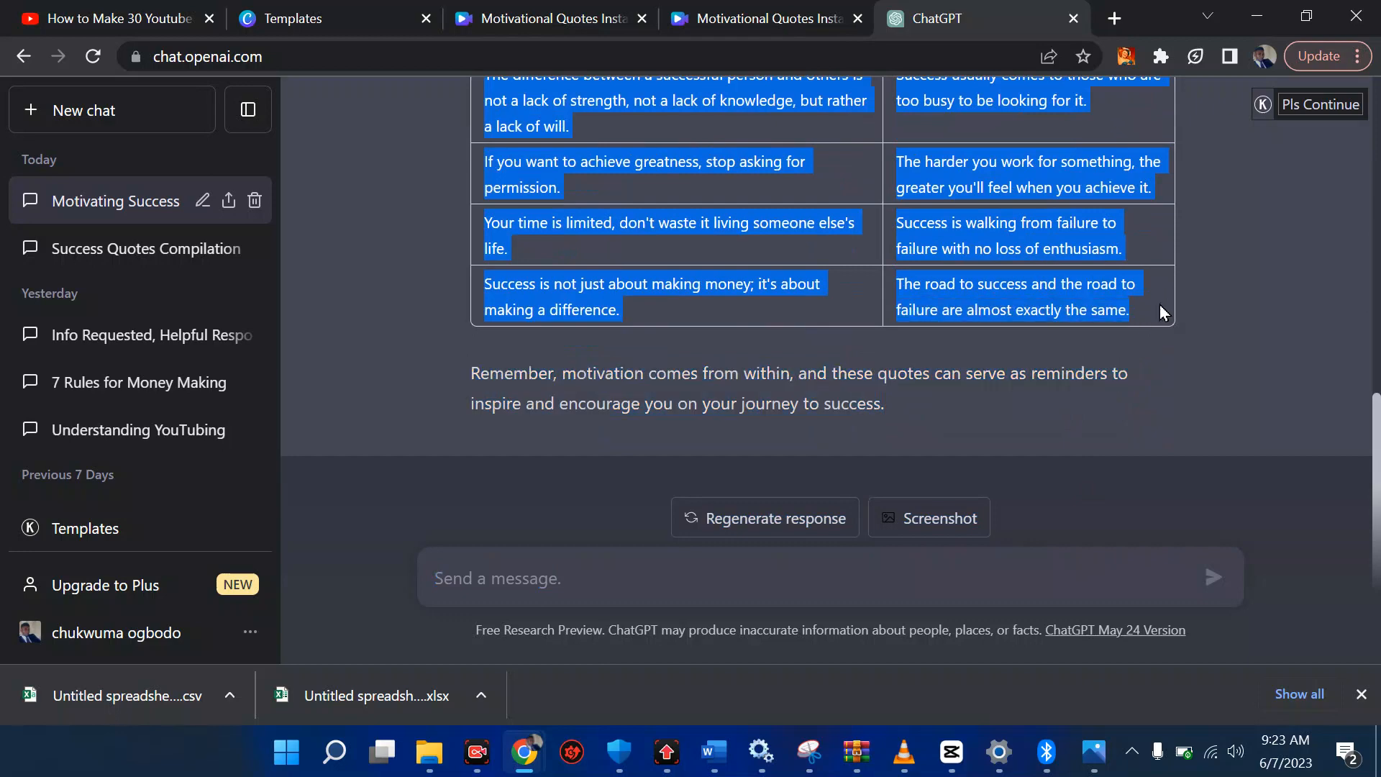
pyautogui.click(766, 18)
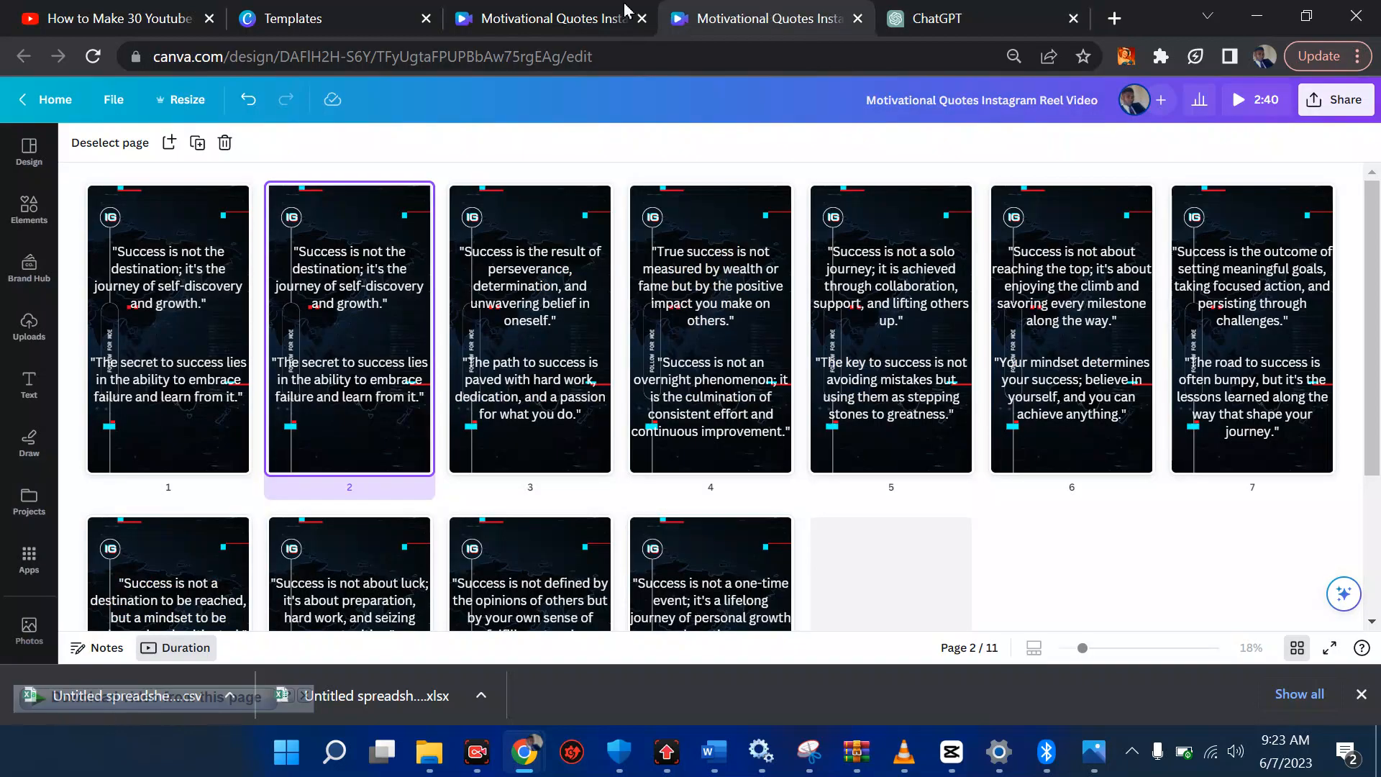
pyautogui.click(562, 11)
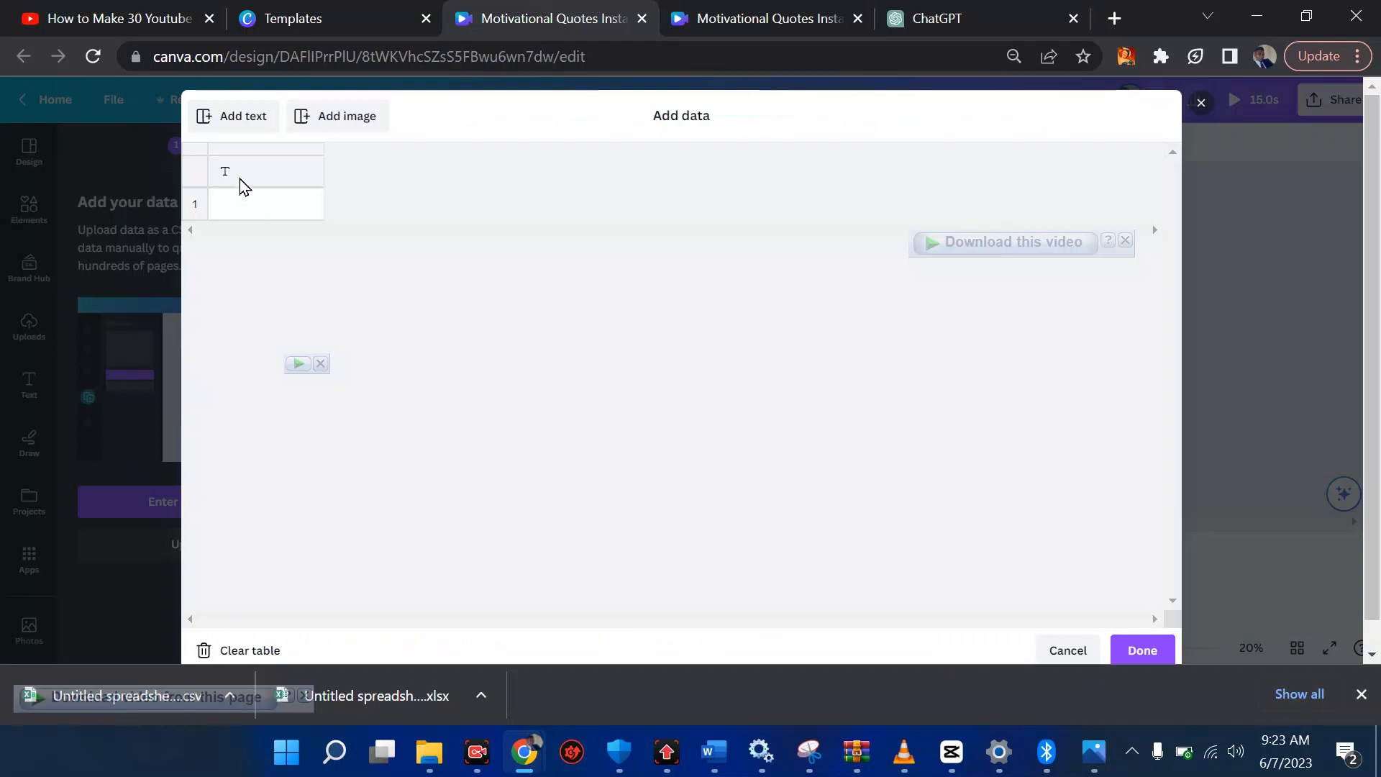
pyautogui.click(232, 204)
pyautogui.hotkey('ctrl', 'v')
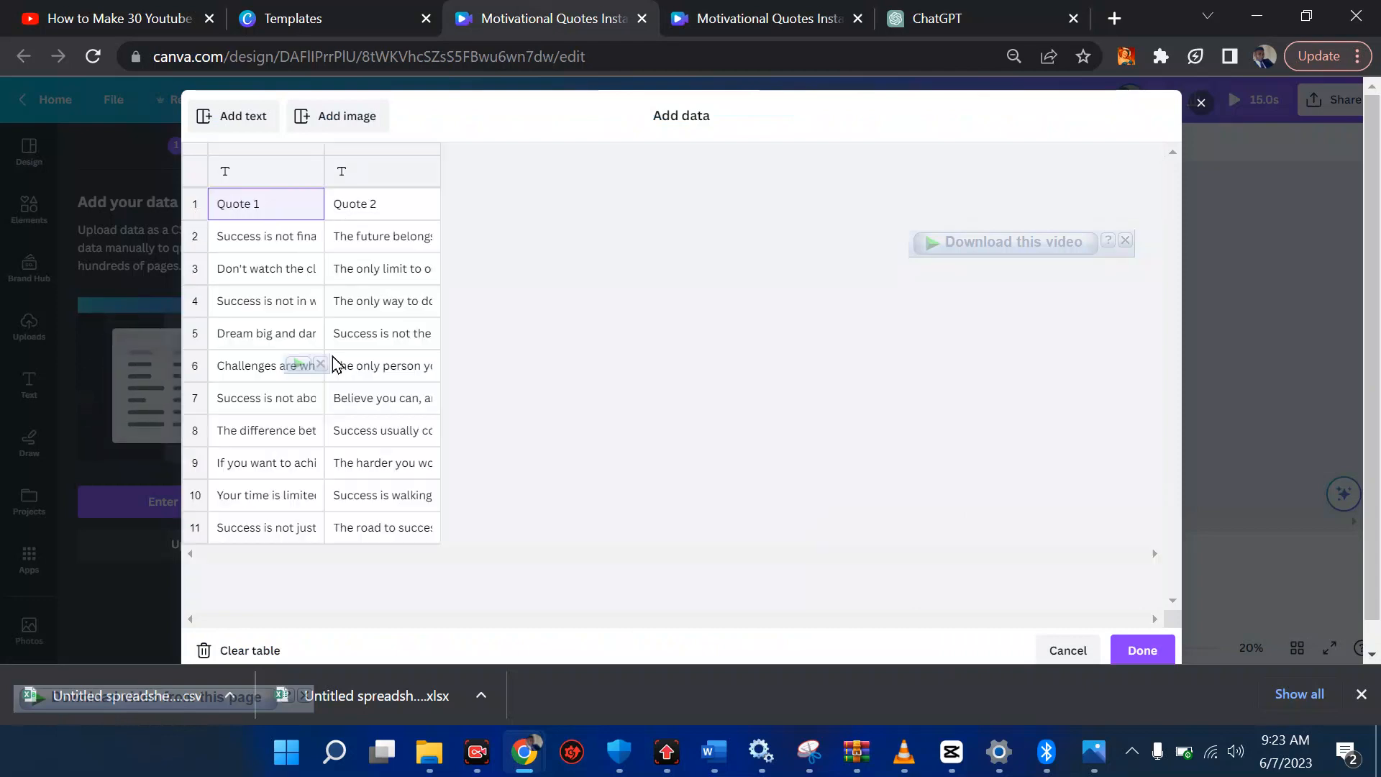
# Submit the pasted quote table as the bulk data and proceed to connecting it to page elements
pyautogui.click(368, 210)
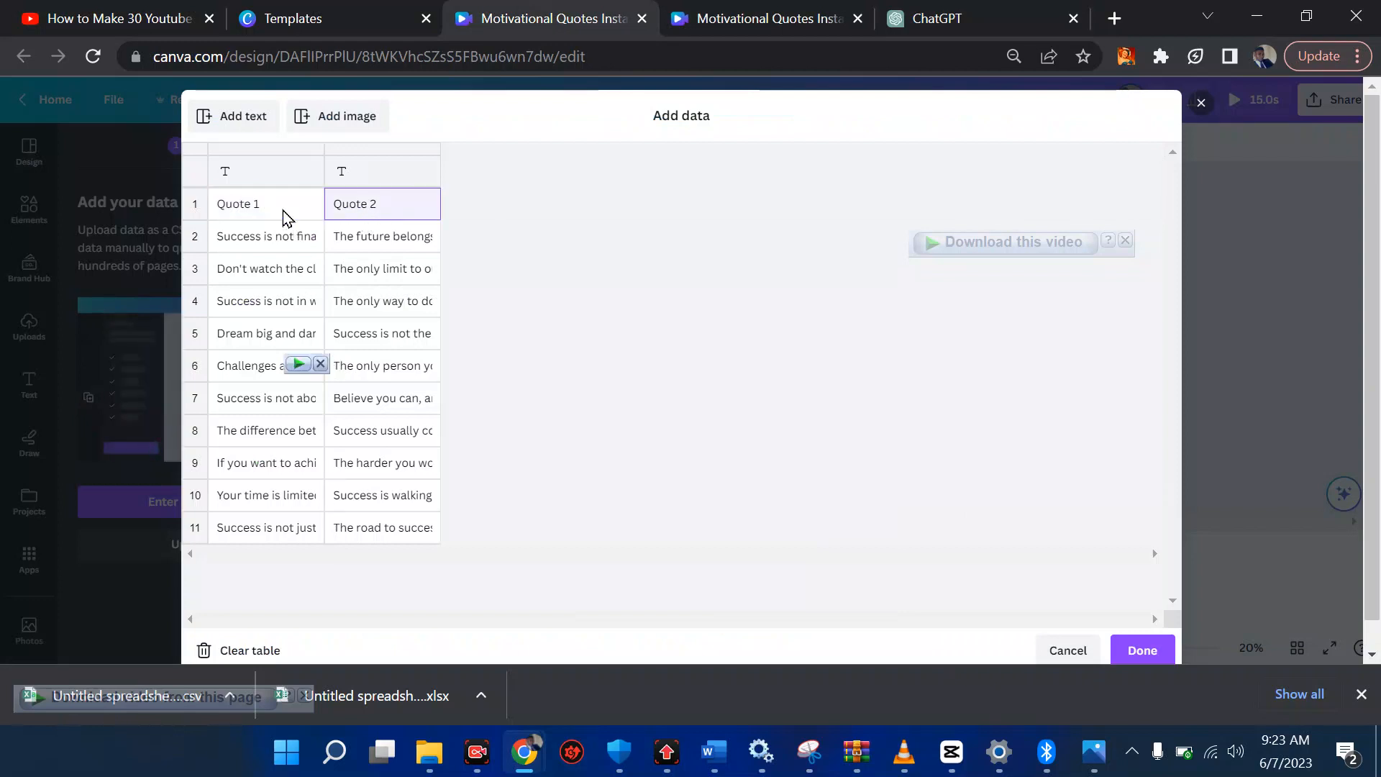
pyautogui.click(255, 210)
pyautogui.click(255, 240)
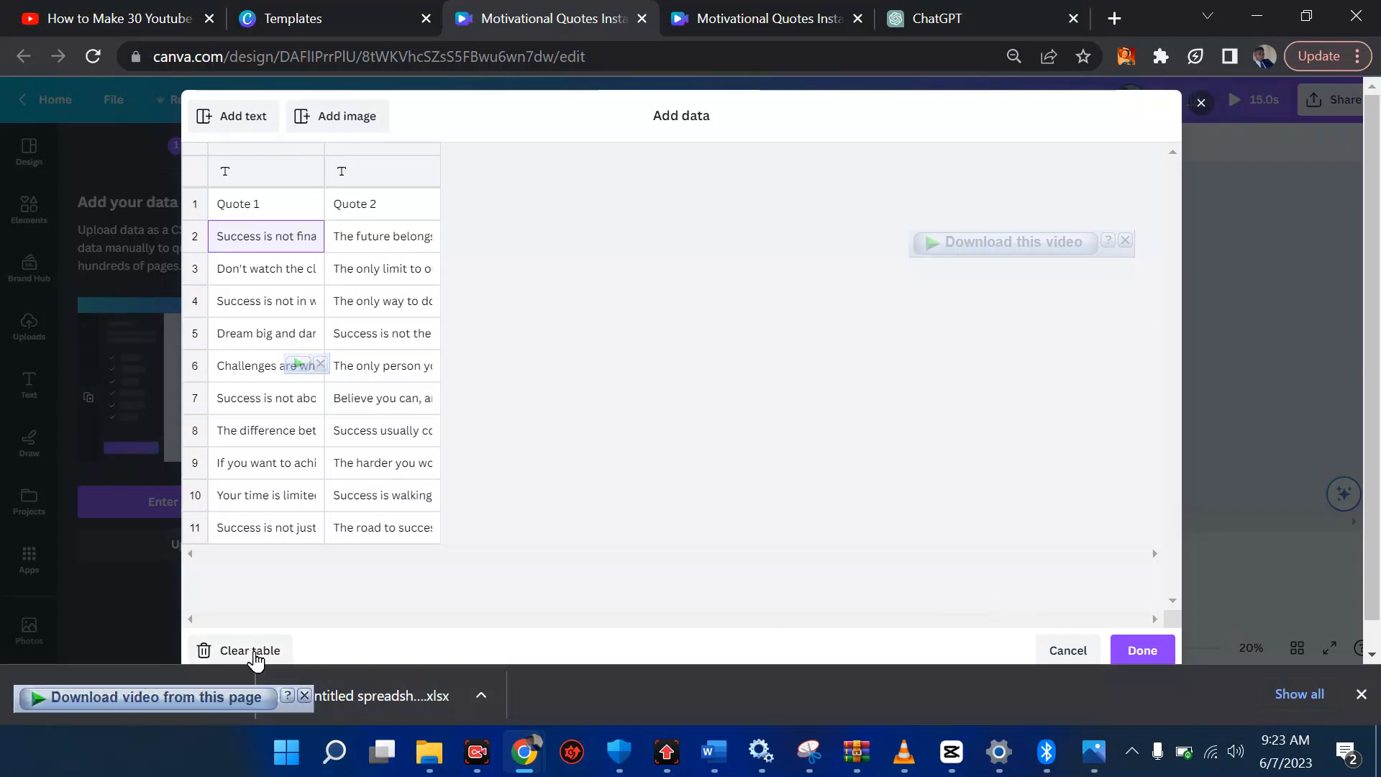
pyautogui.click(1149, 651)
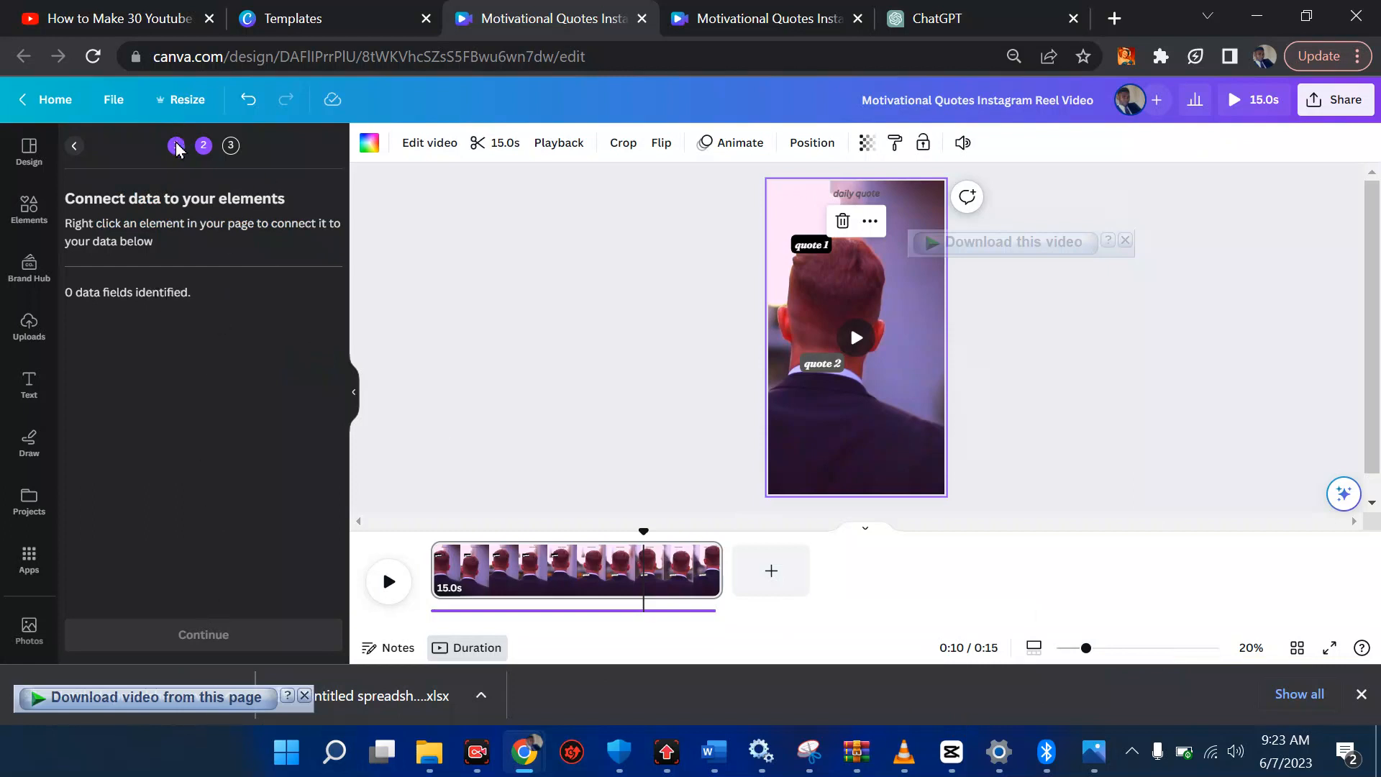
# Try to connect the "quote 1" text element to the bulk data
pyautogui.click(812, 247)
pyautogui.rightClick(813, 250)
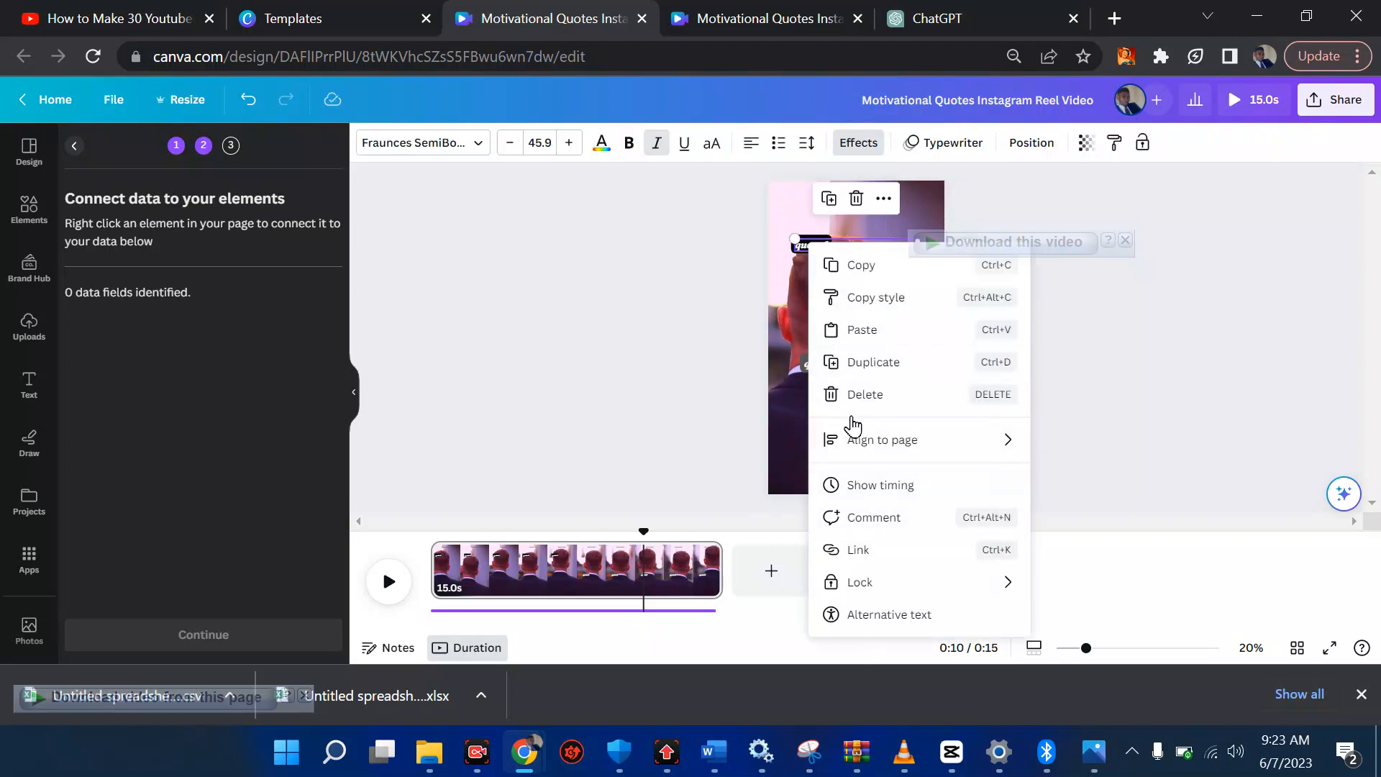
pyautogui.click(508, 334)
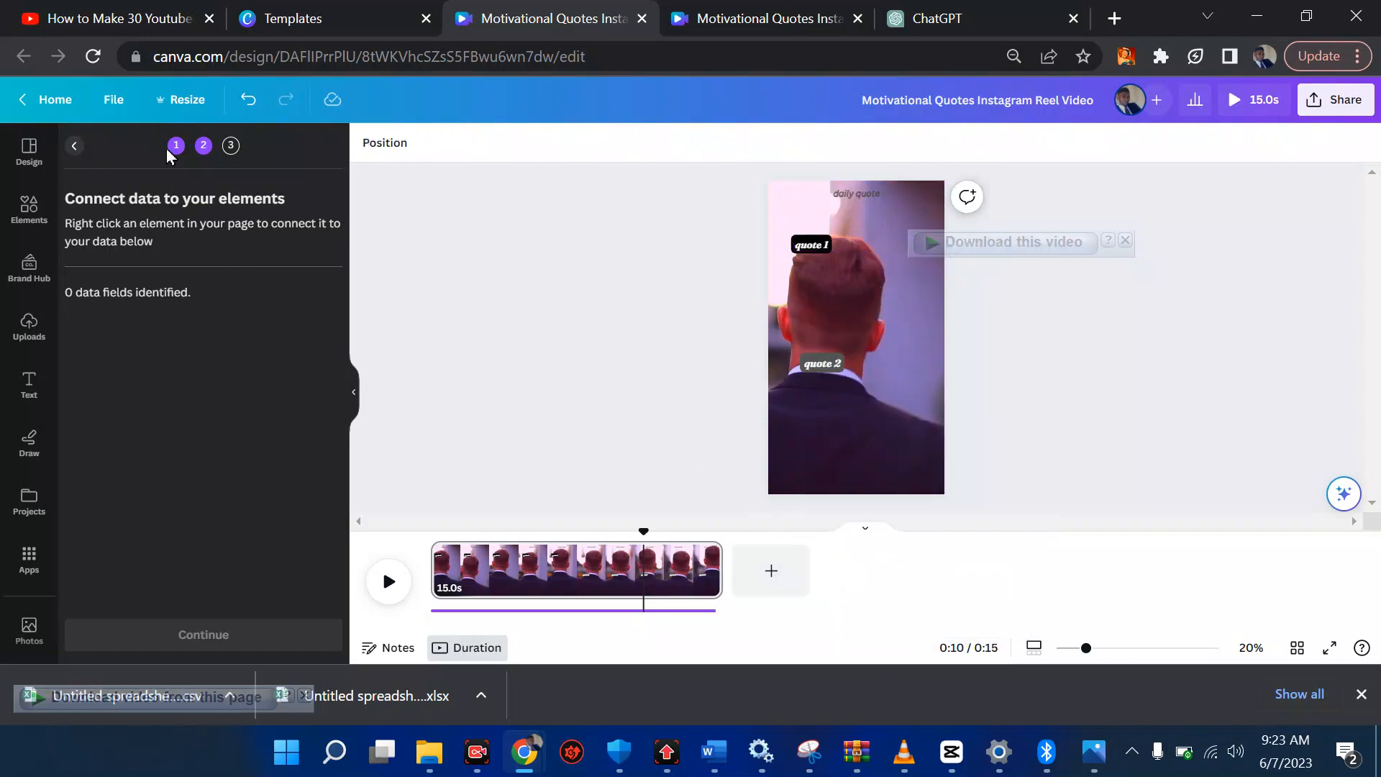
# Reopen the manually entered quote table, resubmit it, and return to the Add your data stage
pyautogui.click(74, 147)
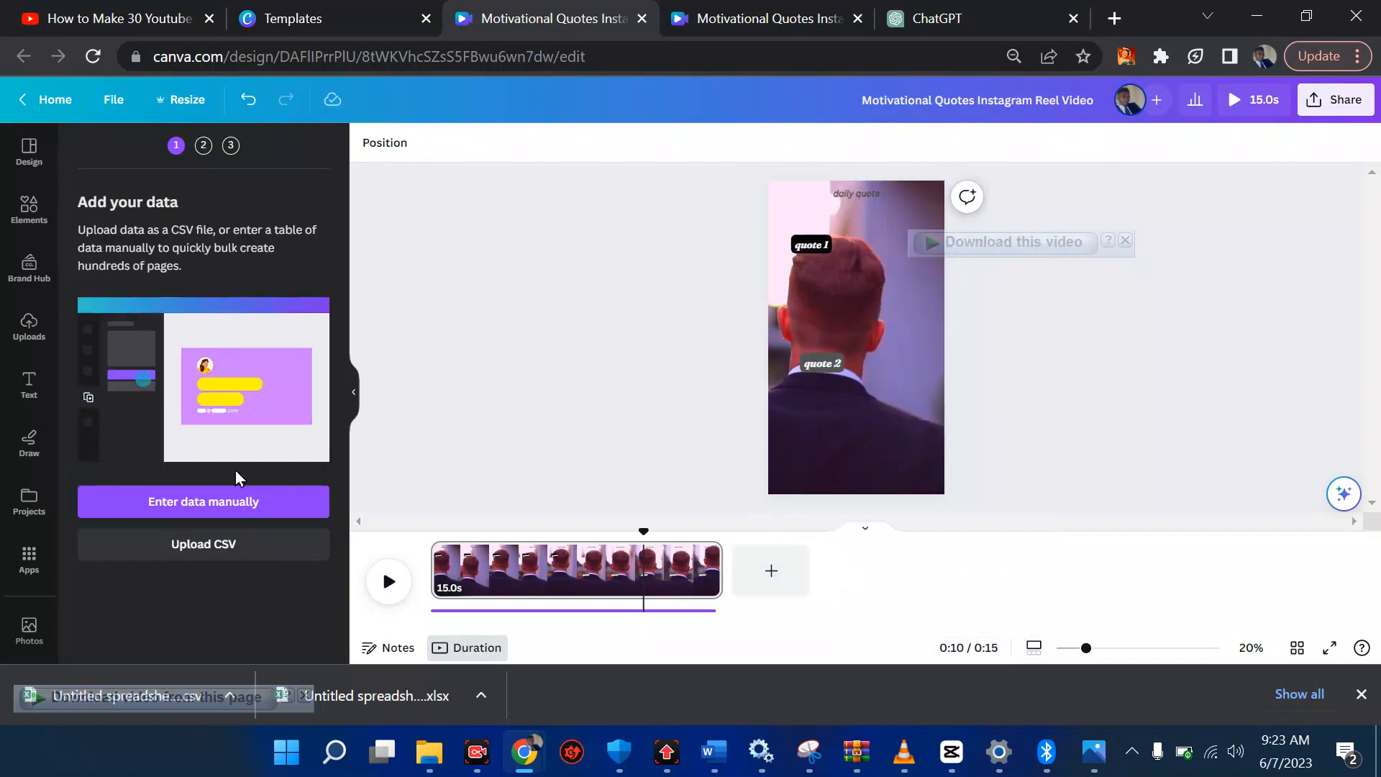
pyautogui.click(232, 503)
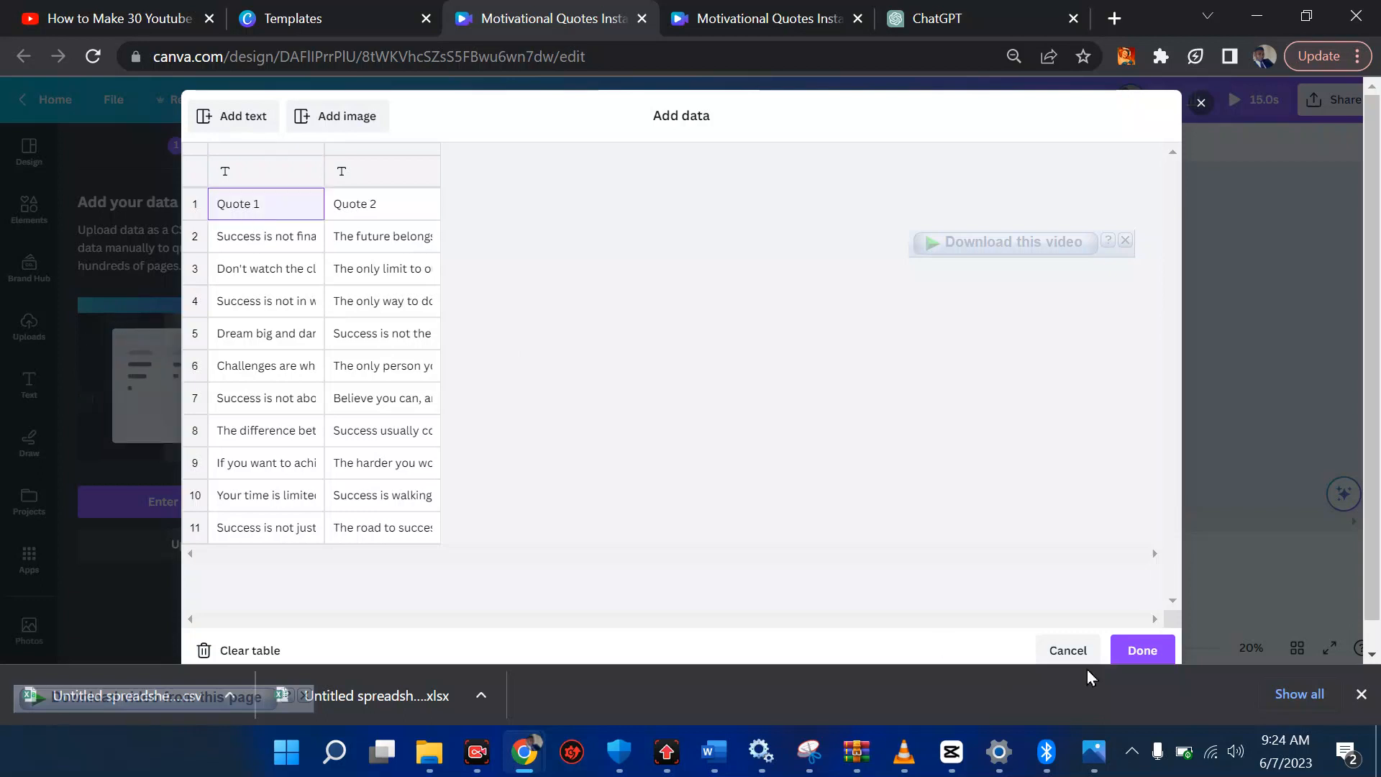
pyautogui.click(1144, 653)
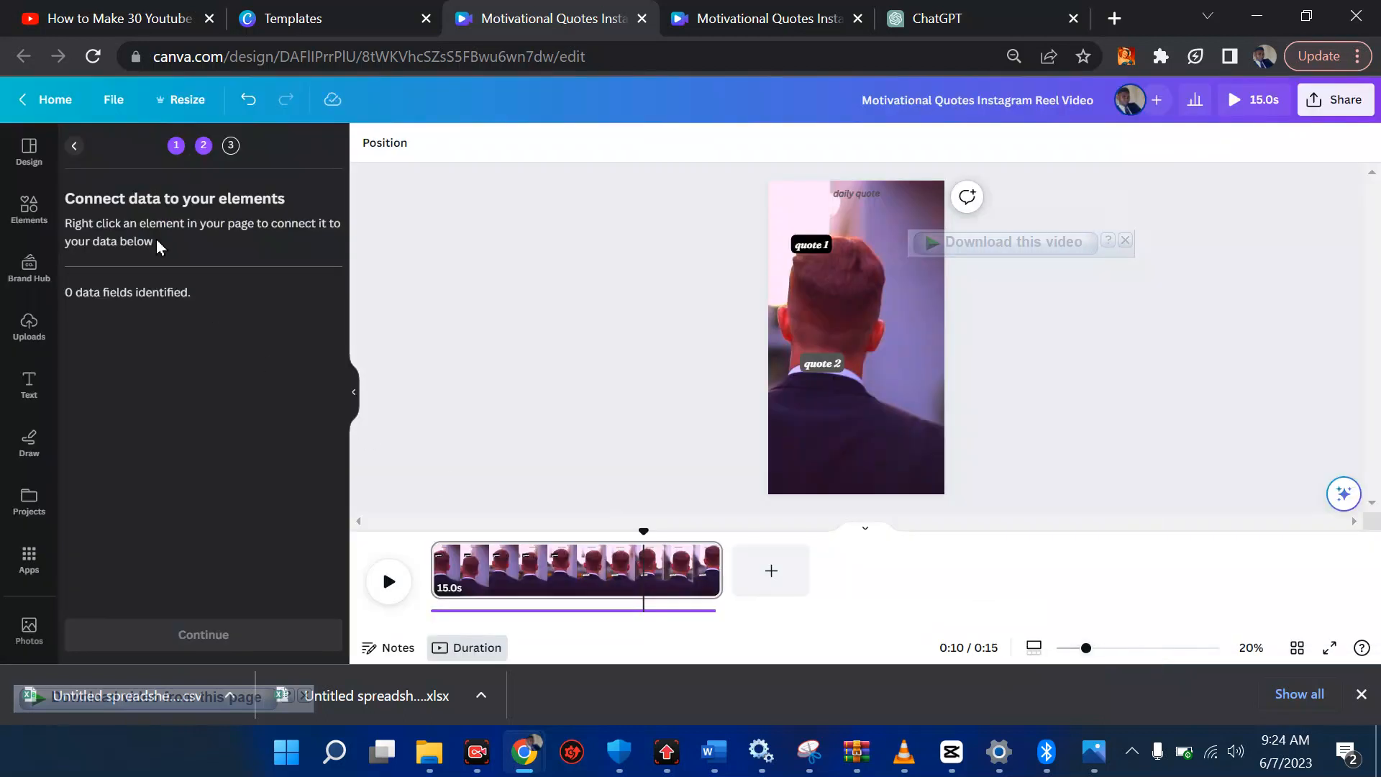
pyautogui.click(74, 146)
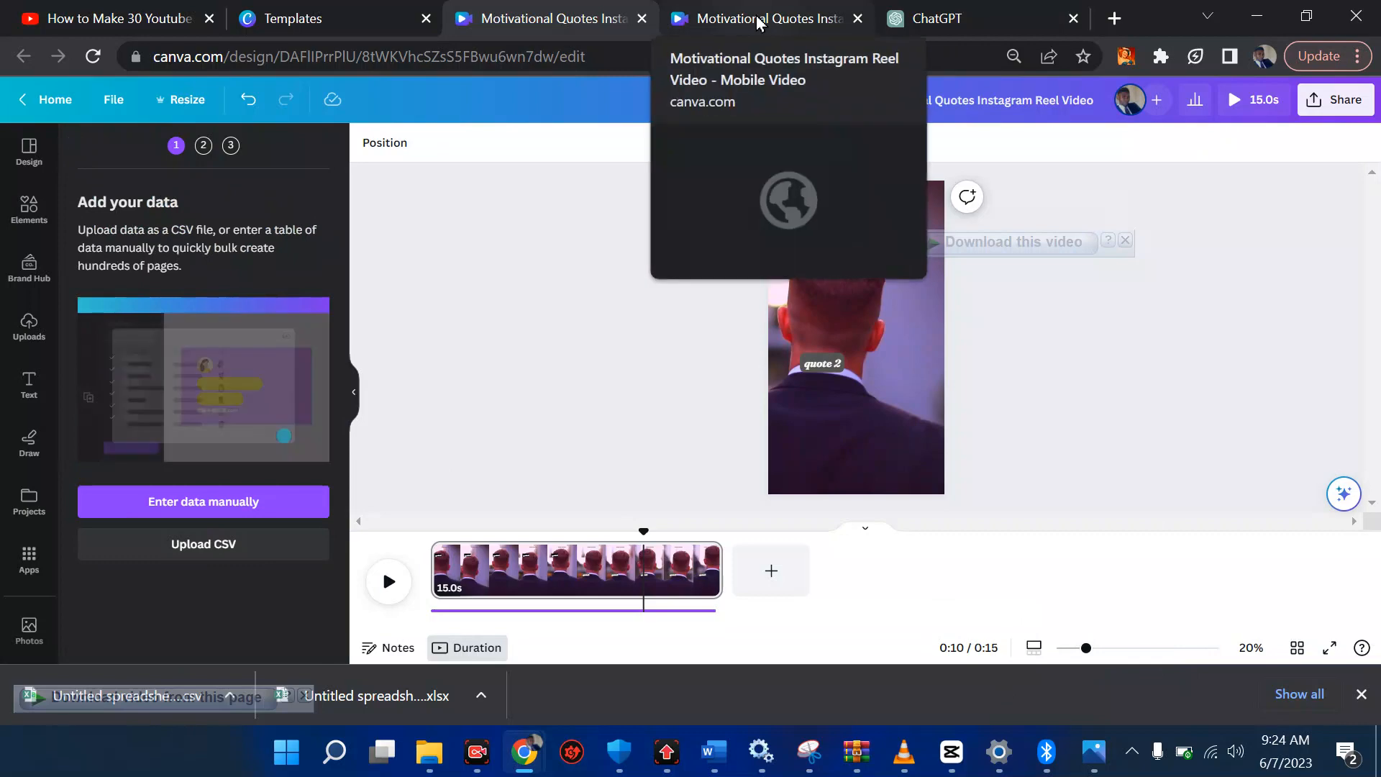
# Create a blank Google Sheets spreadsheet from sheet.new in a new browser tab
pyautogui.click(1115, 18)
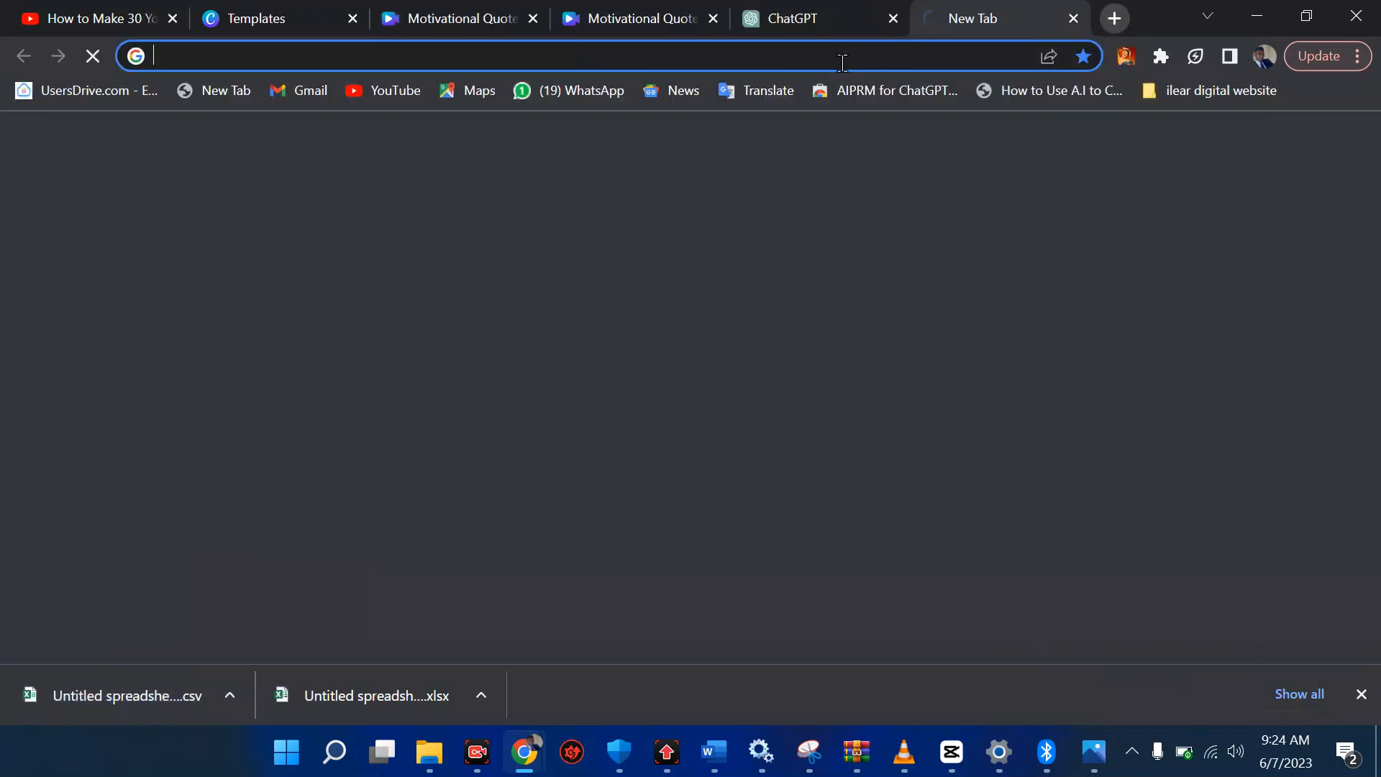
pyautogui.write('she')
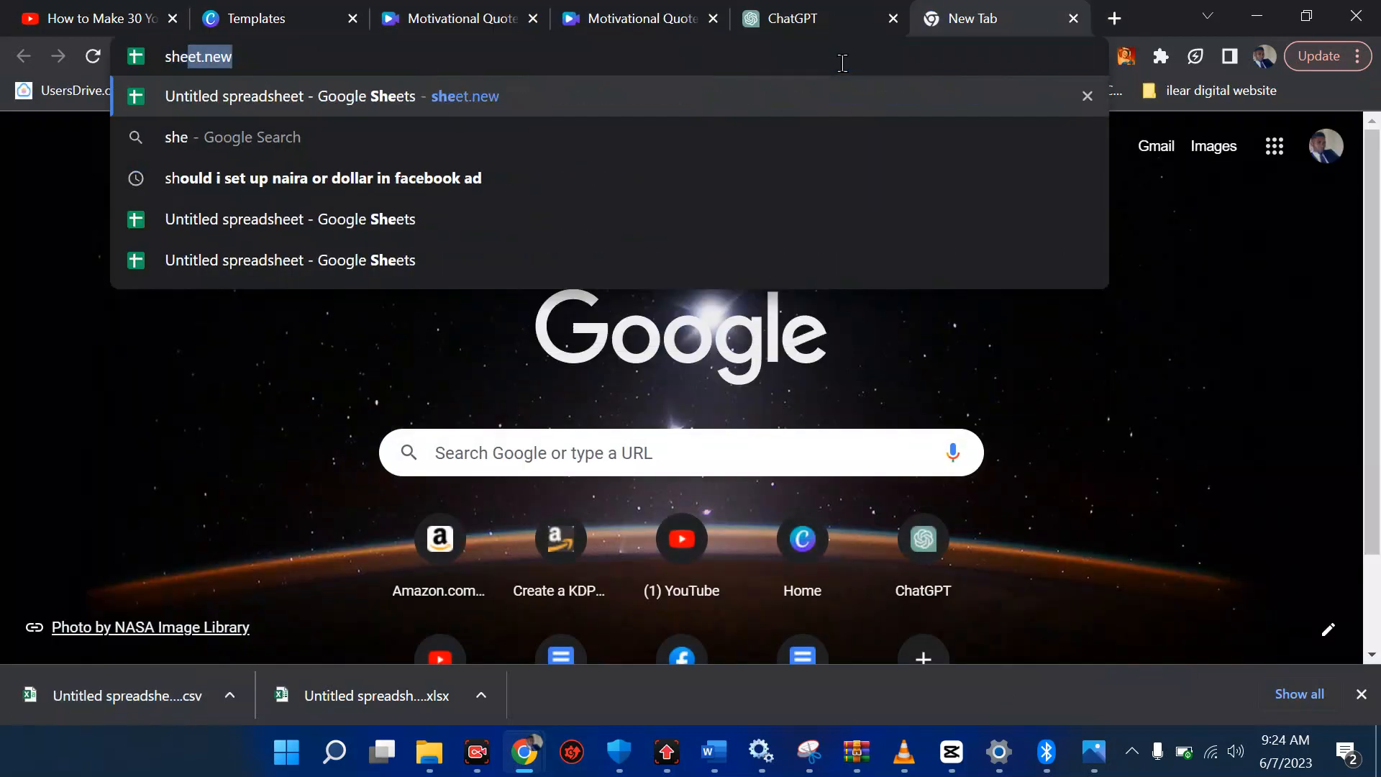
pyautogui.press('Return')
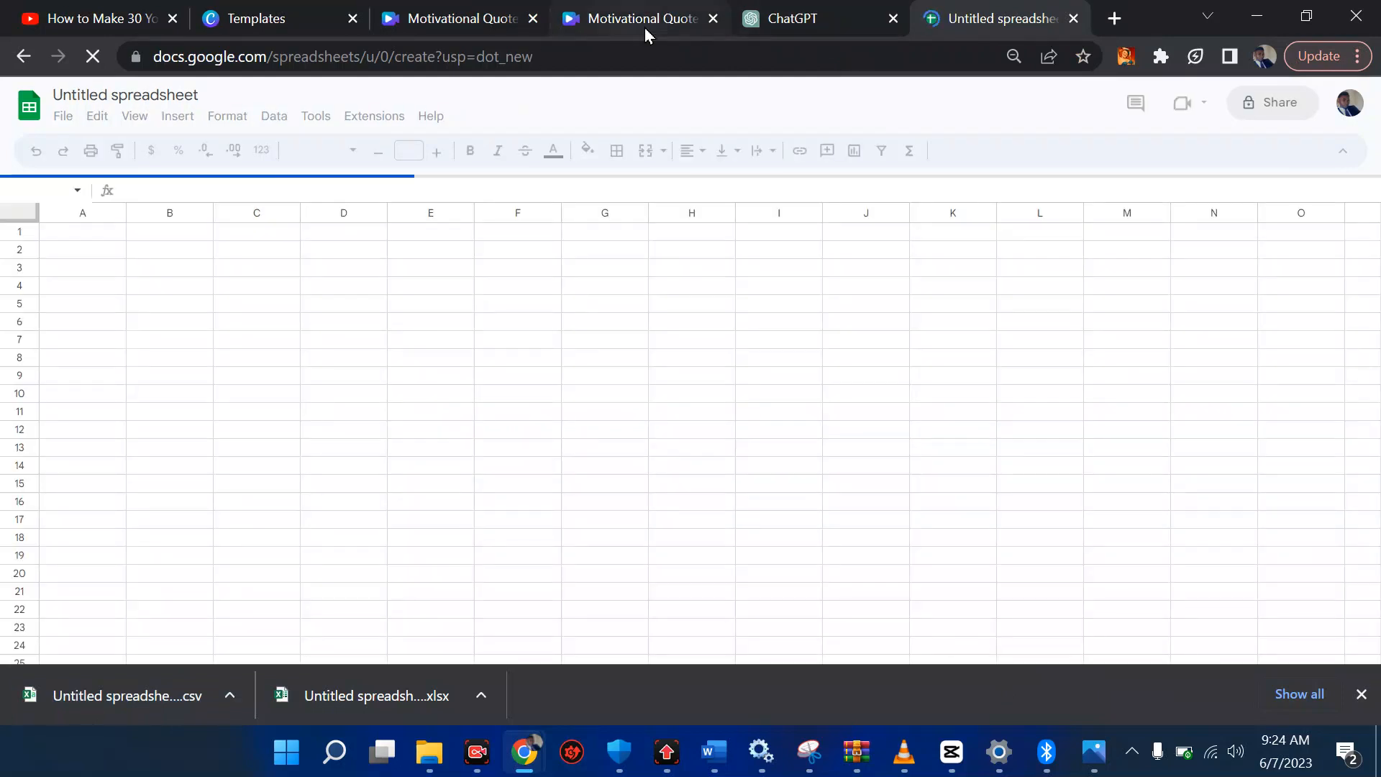
# Return from ChatGPT to the blank Google Sheets spreadsheet and paste the copied two-column quote table starting at cell A1
pyautogui.click(778, 10)
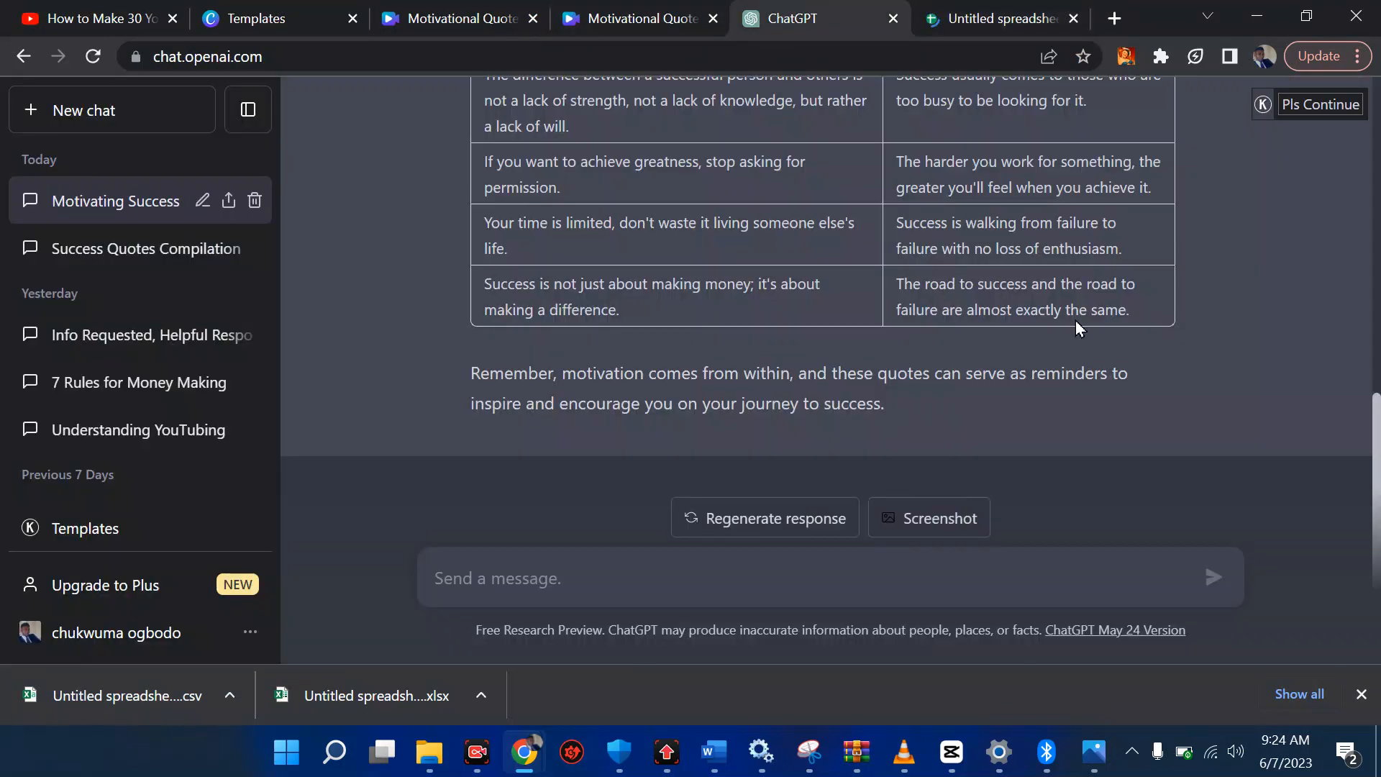
pyautogui.click(951, 13)
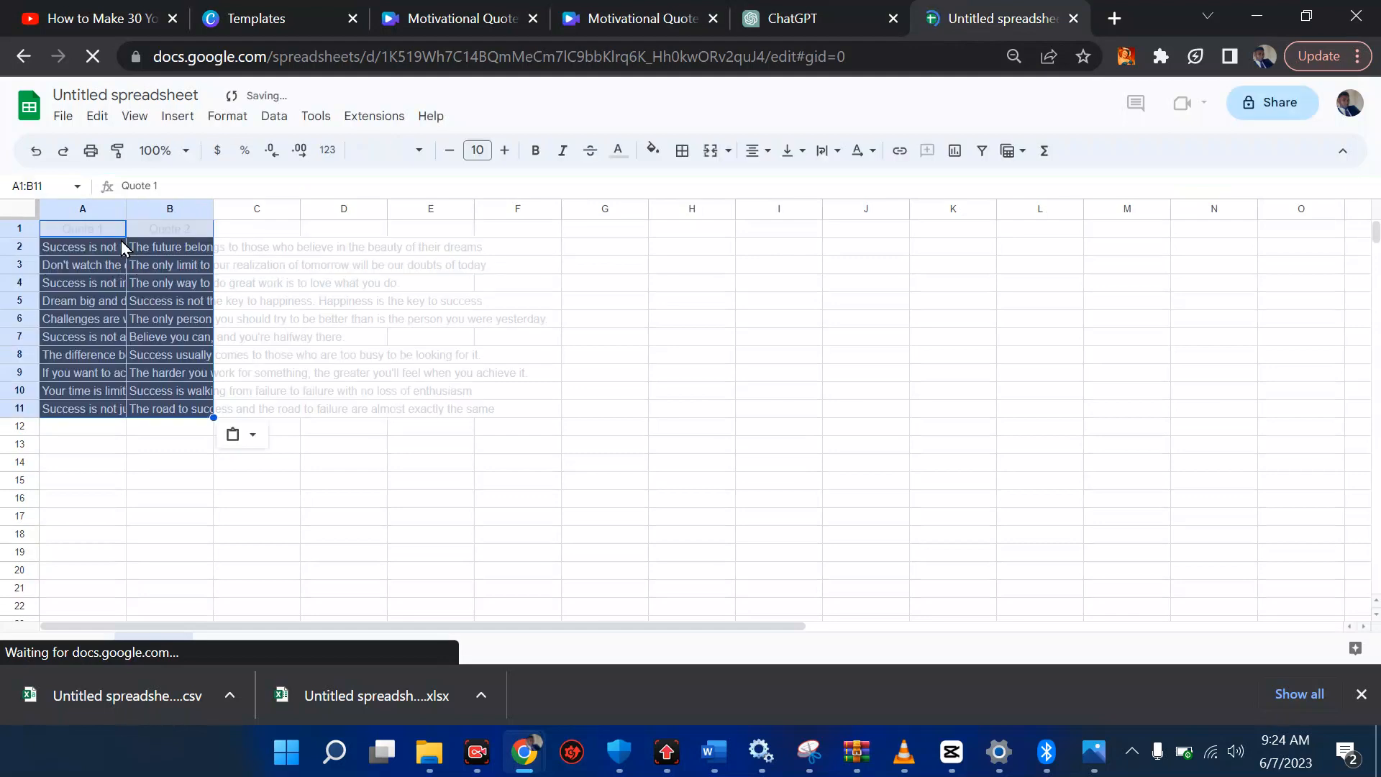
pyautogui.hotkey('ctrl', 'v')
# Widen columns A and B so that the full text of the Quote 1 and Quote 2 entries fits
pyautogui.moveTo(128, 205); pyautogui.dragTo(730, 232)
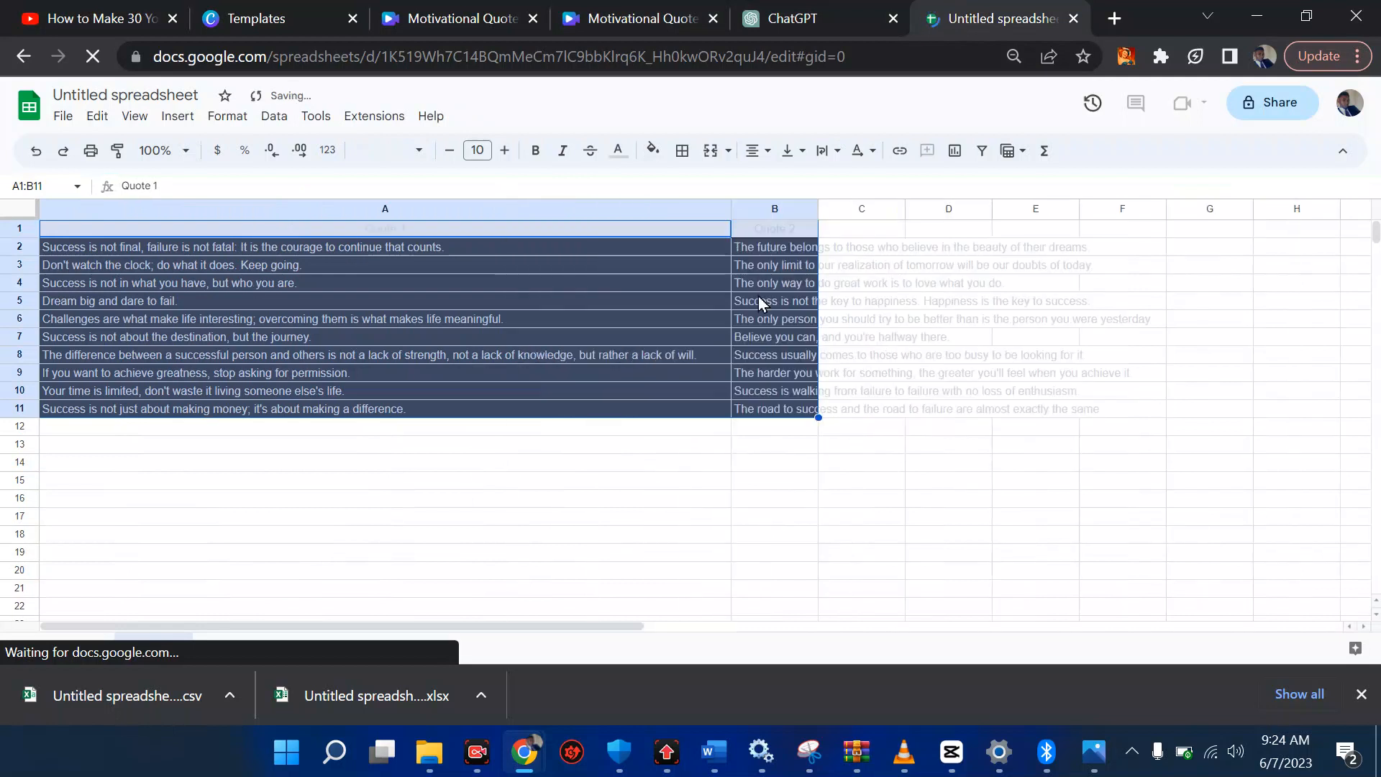
pyautogui.click(1099, 288)
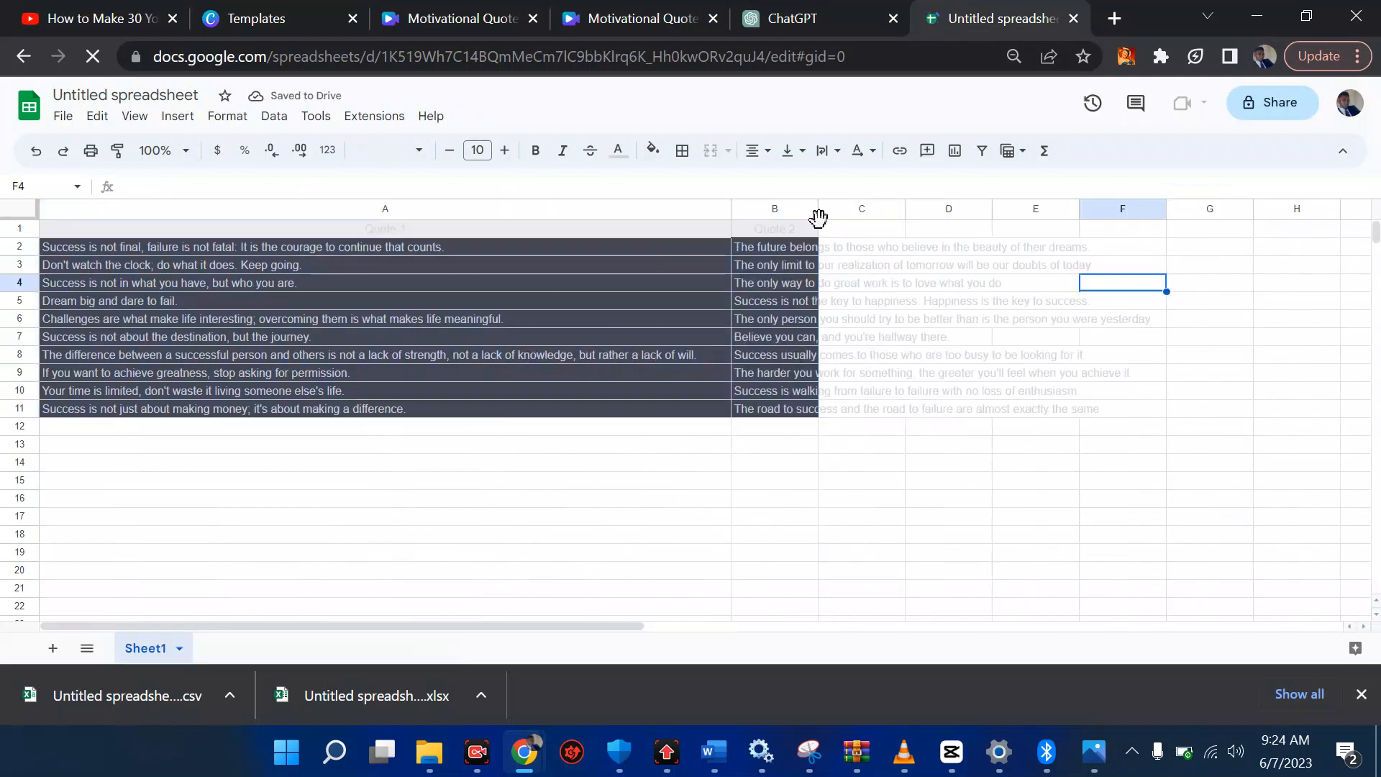
pyautogui.click(796, 233)
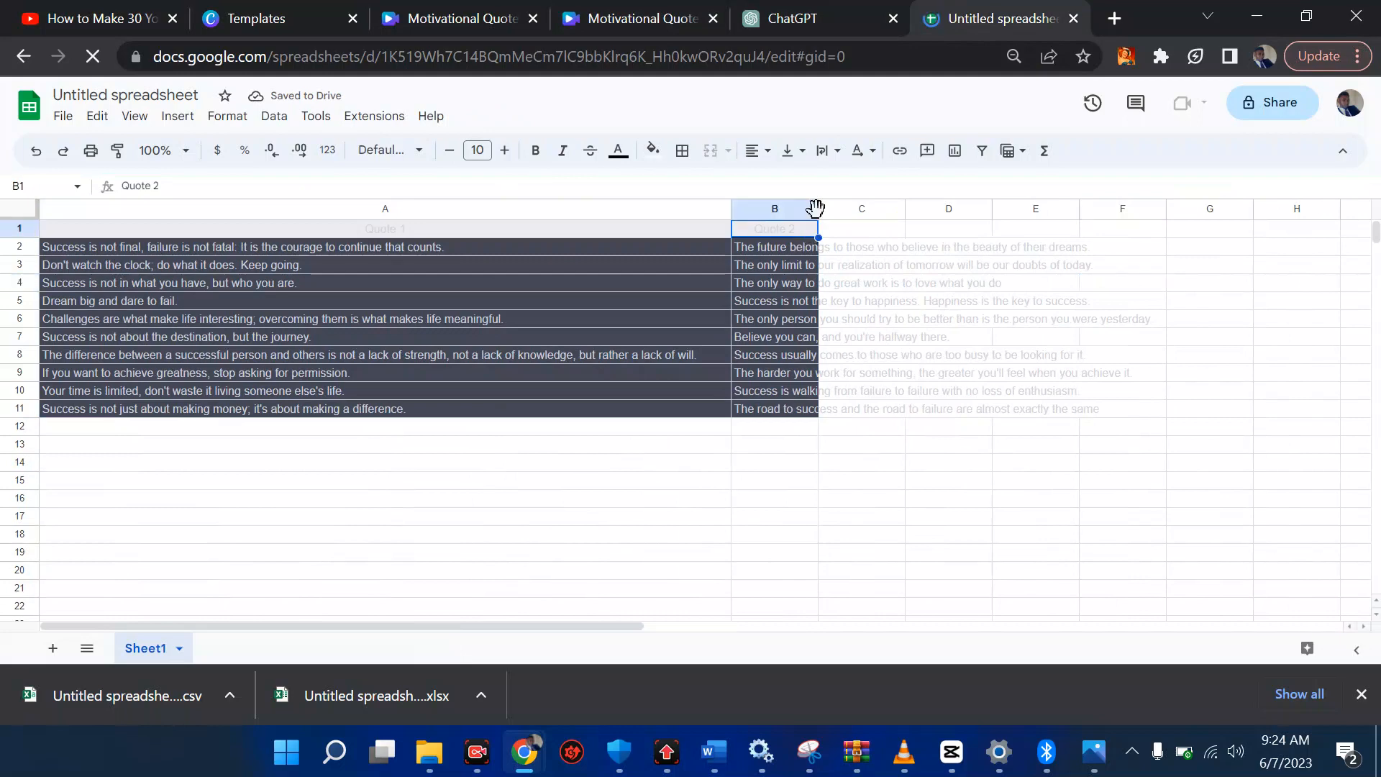
pyautogui.moveTo(822, 205); pyautogui.dragTo(1288, 231)
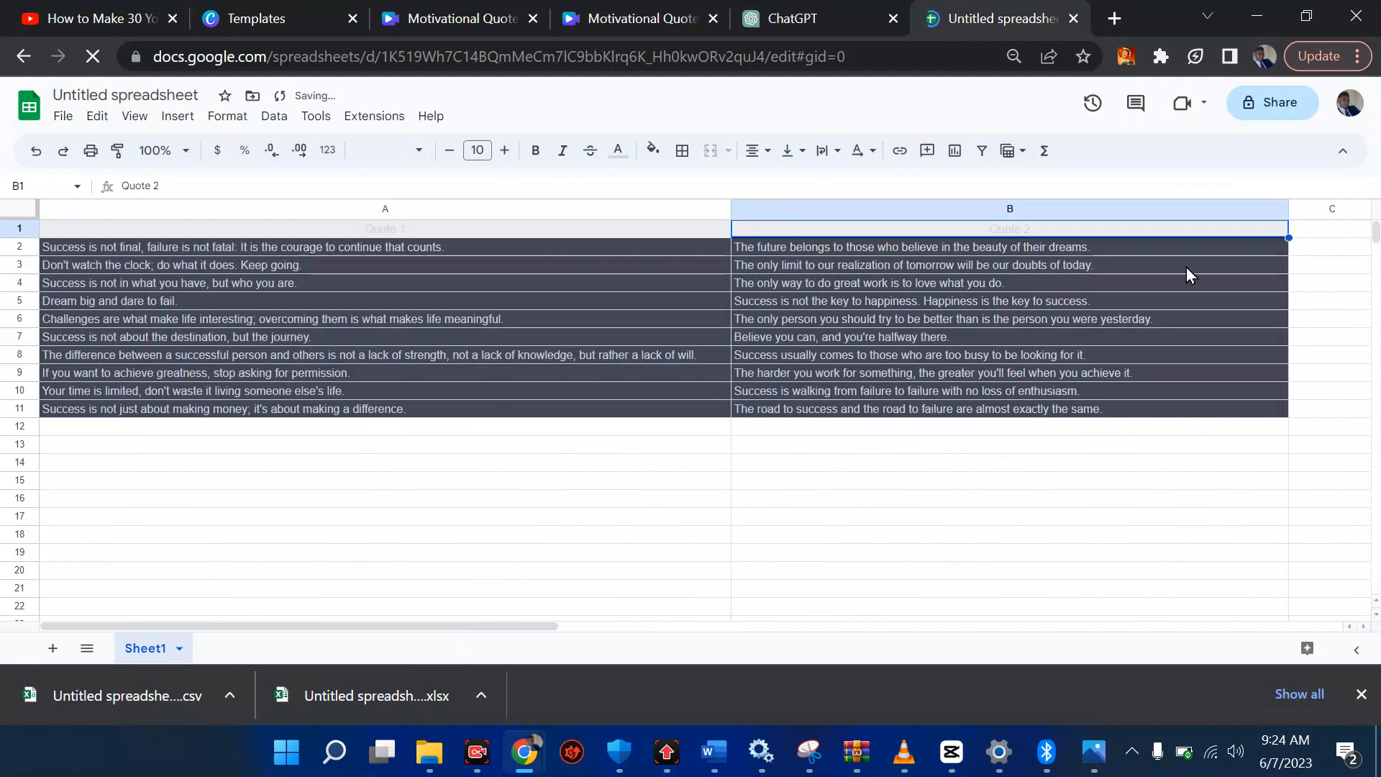
pyautogui.click(395, 231)
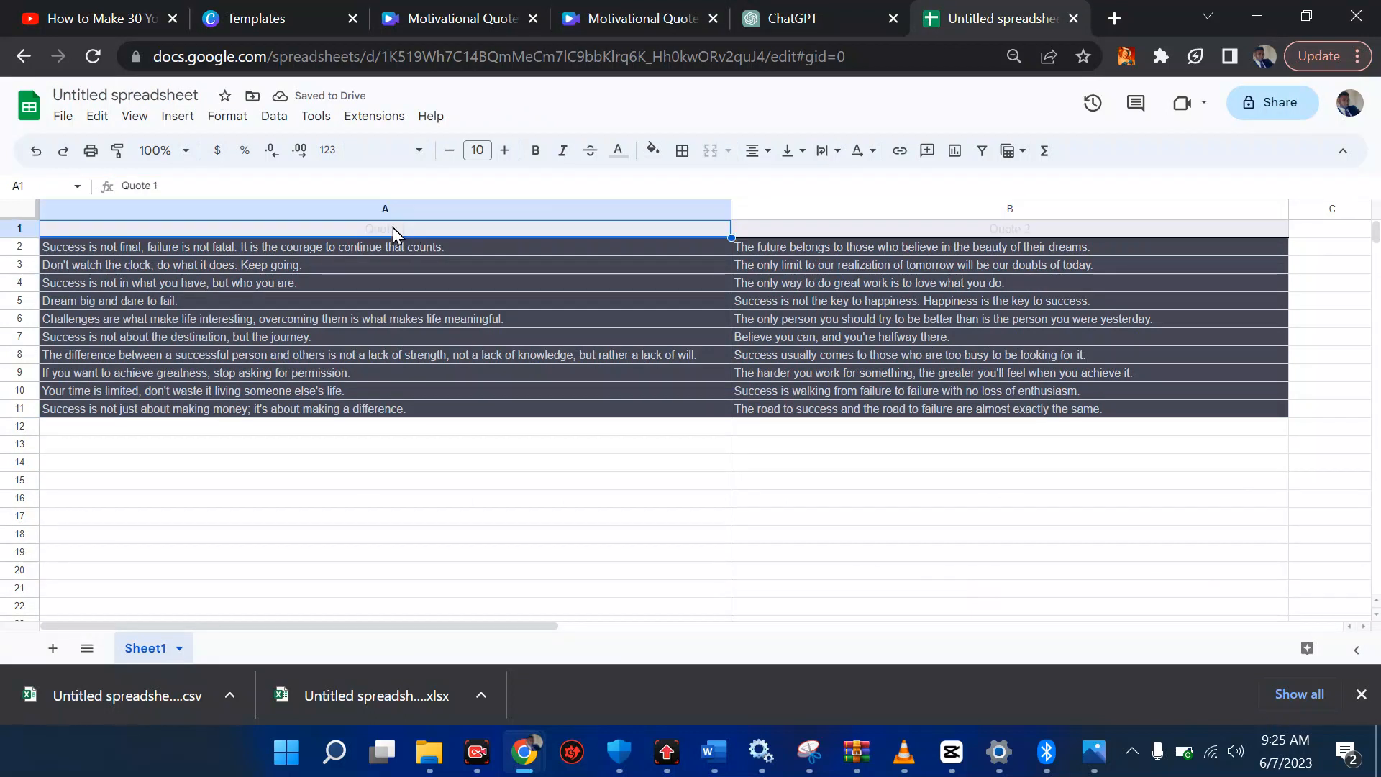
pyautogui.click(853, 230)
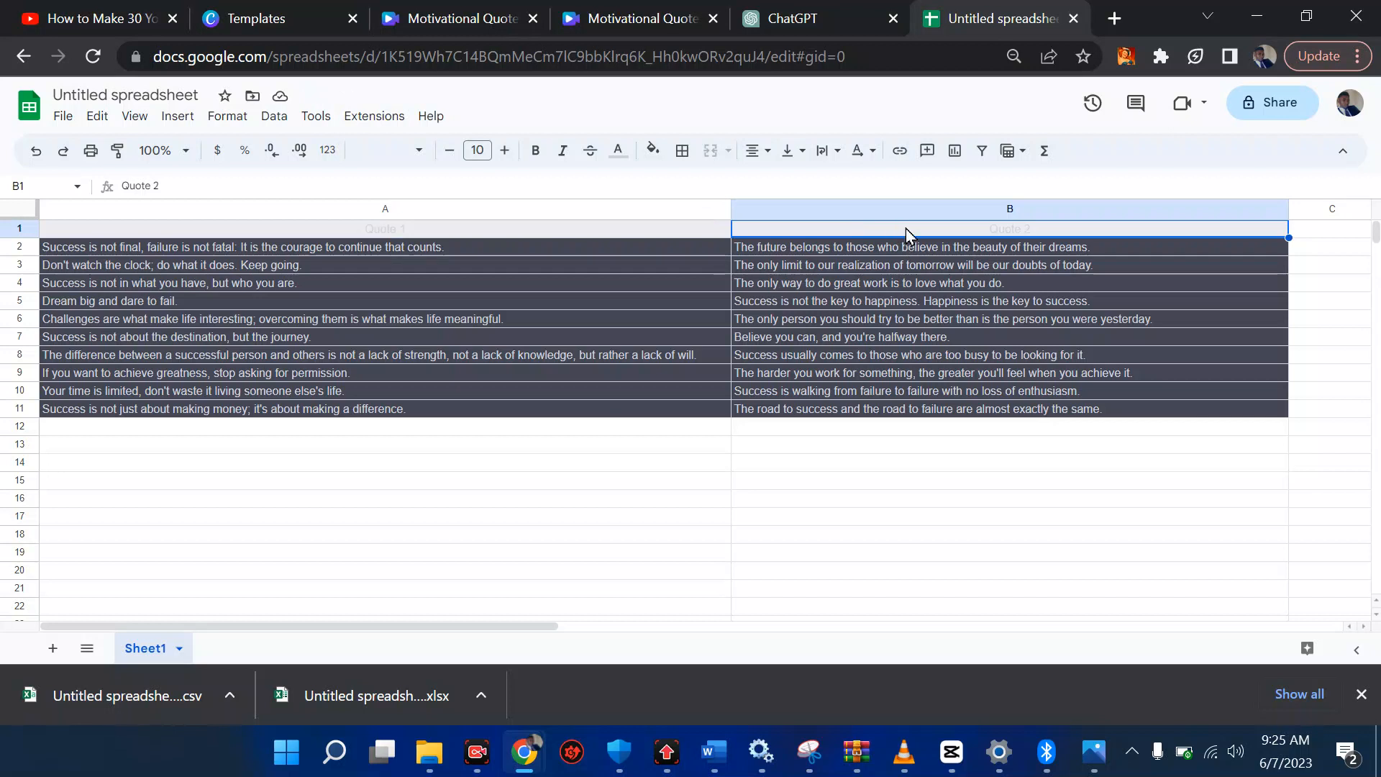
pyautogui.click(527, 251)
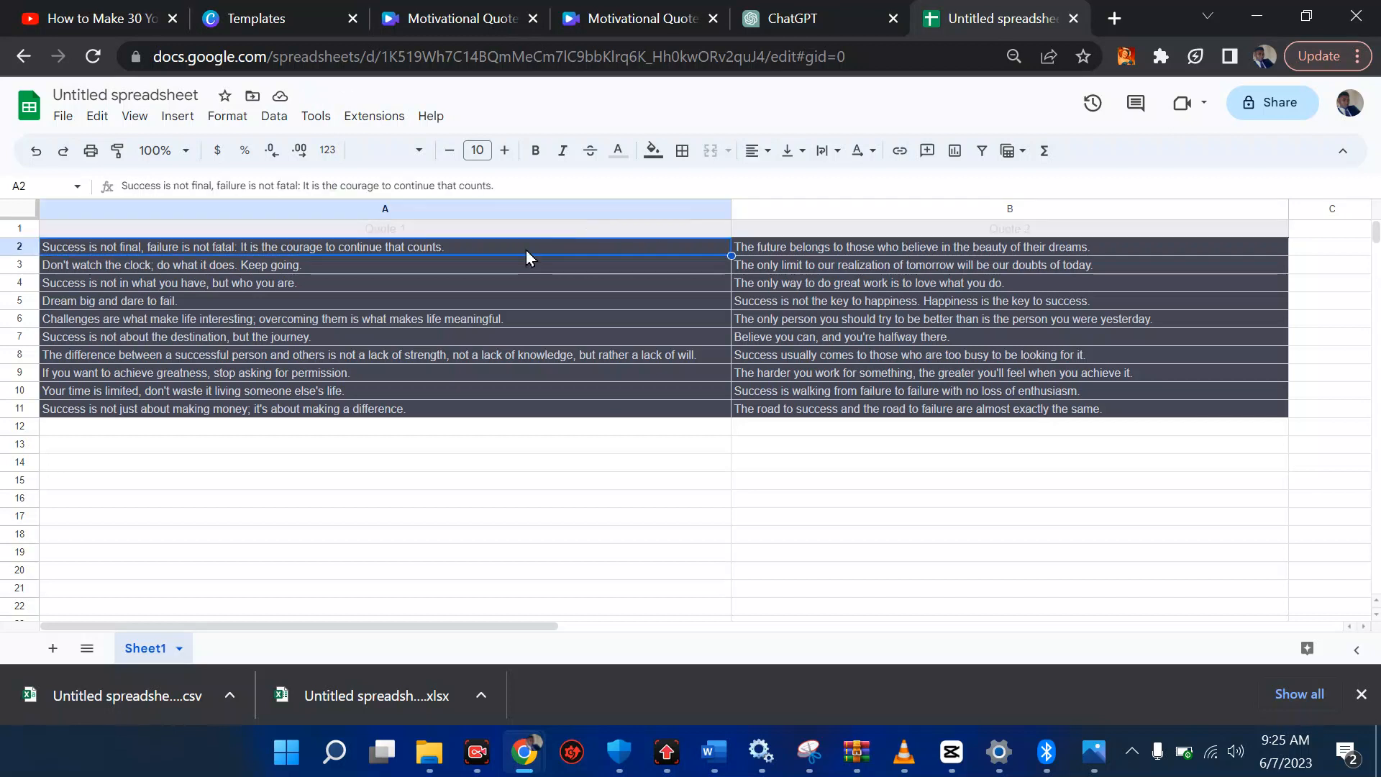
# Download the quote sheet as Comma Separated Values (.csv) and show the downloaded file in its folder
pyautogui.click(67, 120)
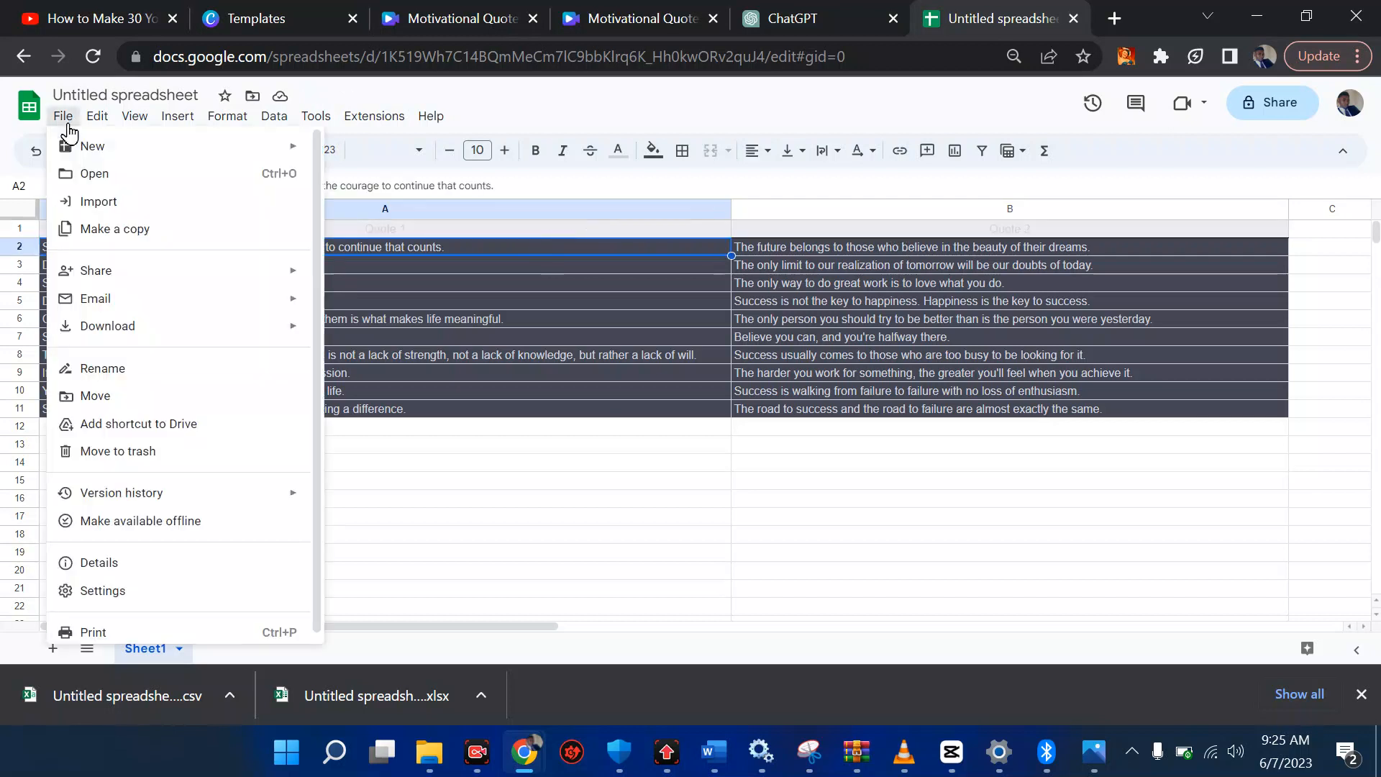
pyautogui.moveTo(125, 310)
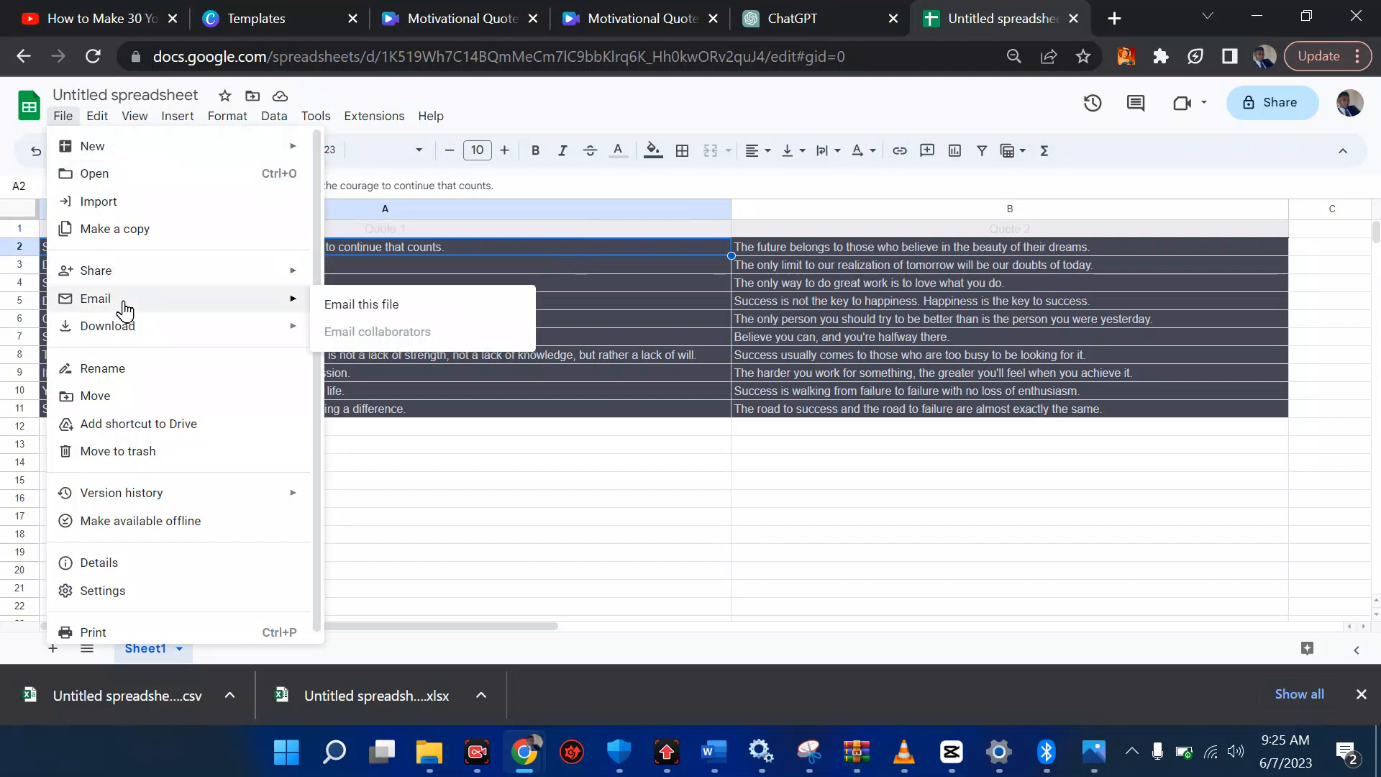
pyautogui.moveTo(154, 329)
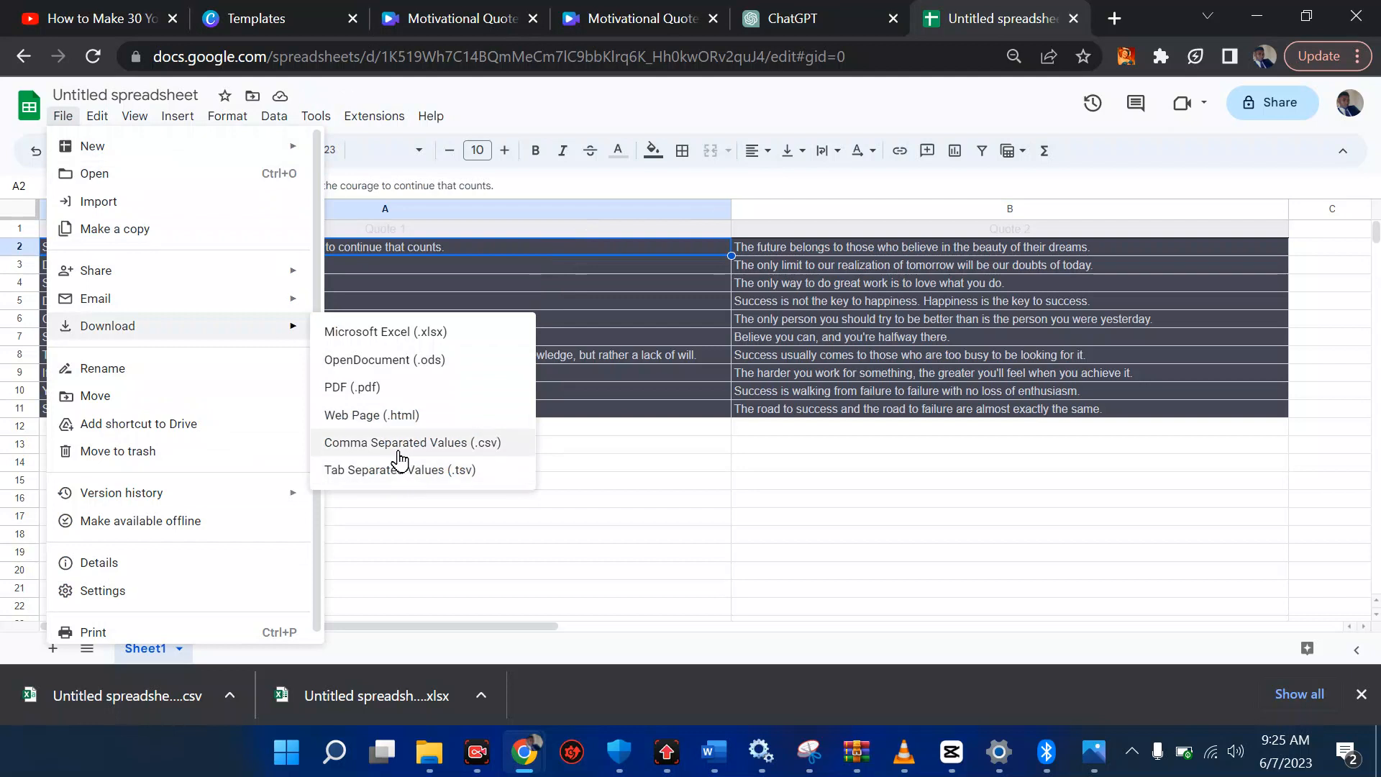
pyautogui.click(429, 447)
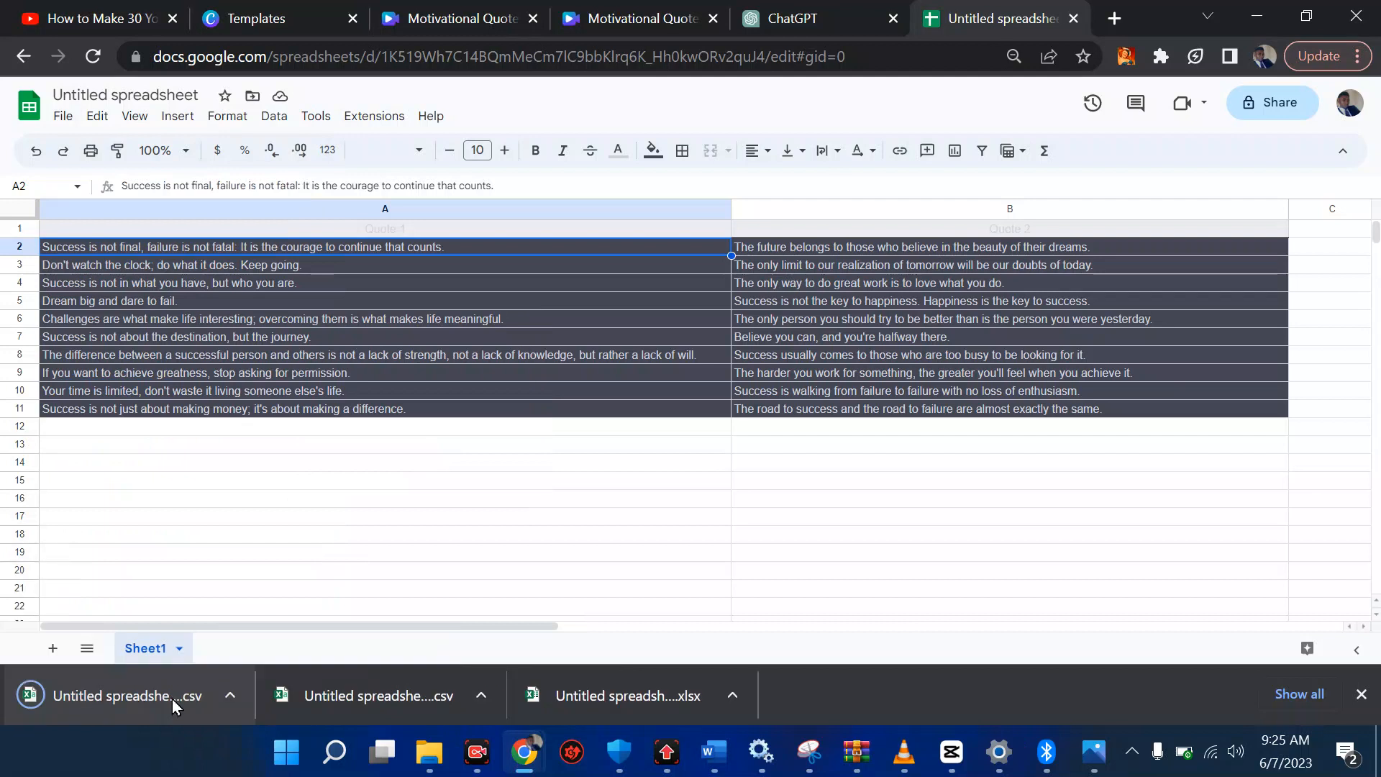
pyautogui.click(229, 693)
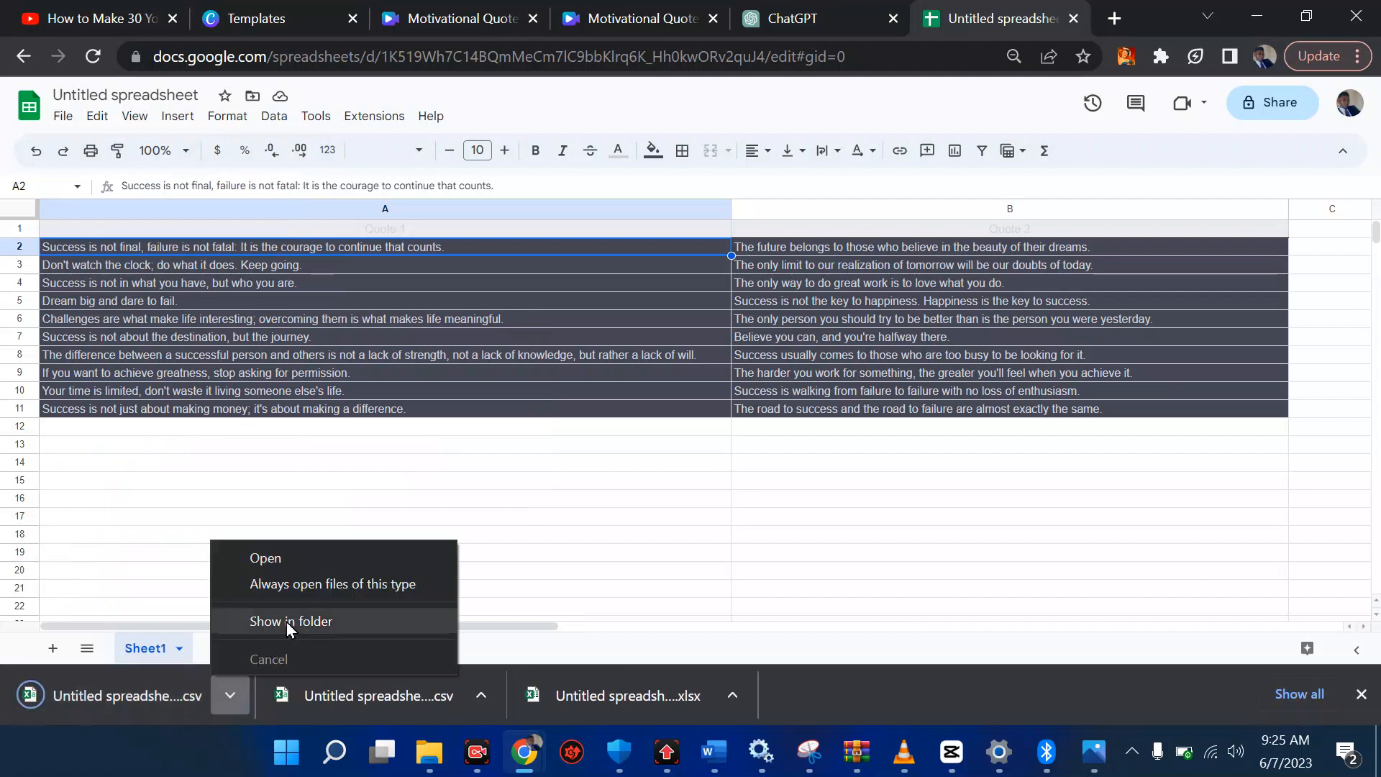
pyautogui.click(286, 622)
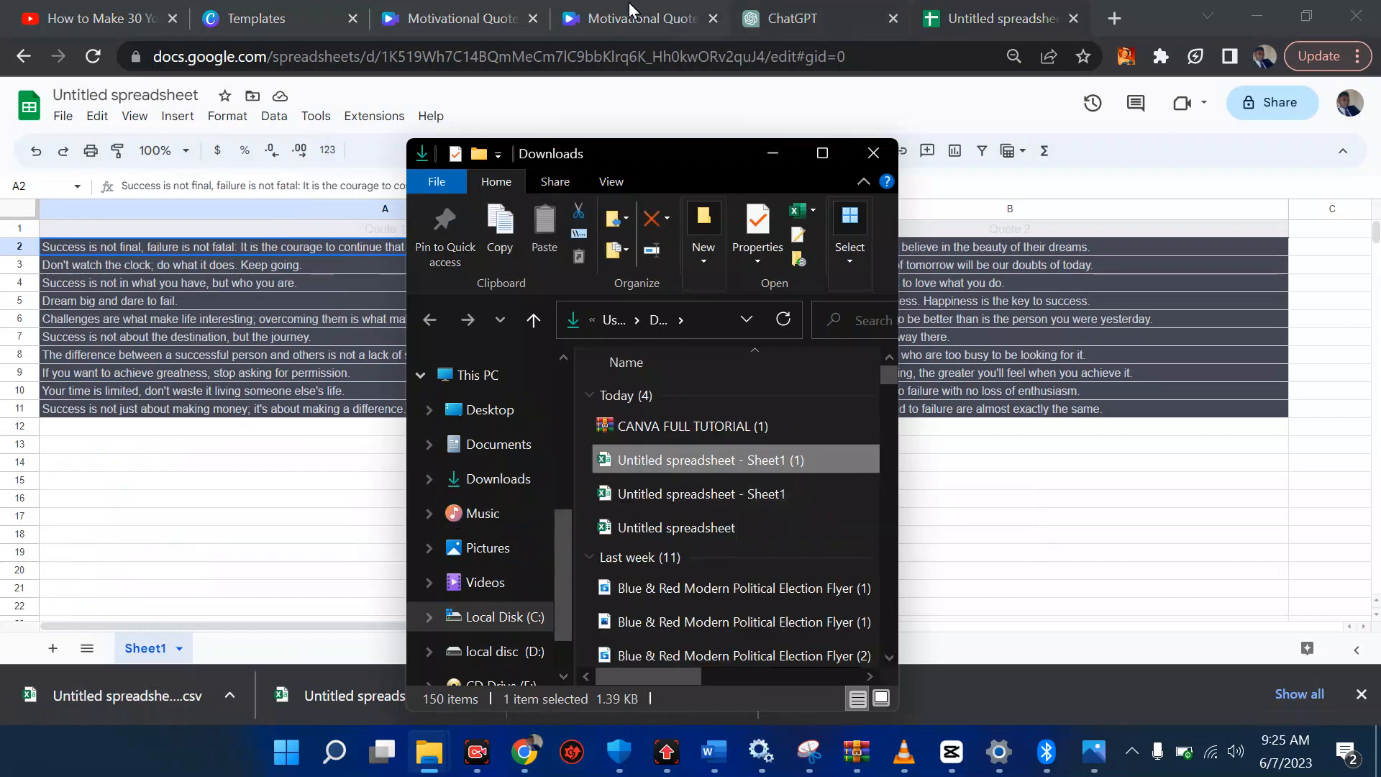
# Switch to the Canva reel design with the quote placeholders and upload "Untitled spreadsheet - Sheet1 (1)" as the bulk data CSV
pyautogui.click(599, 10)
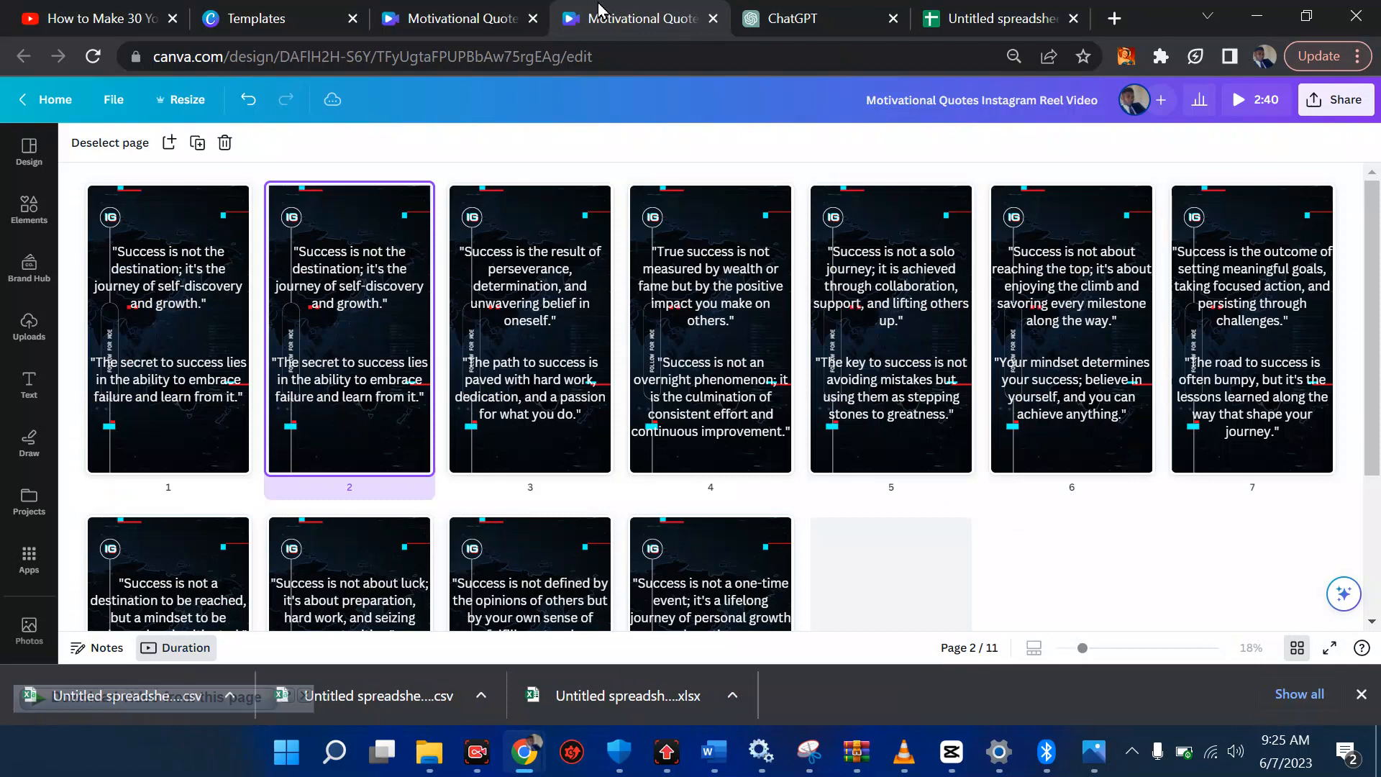
pyautogui.click(472, 13)
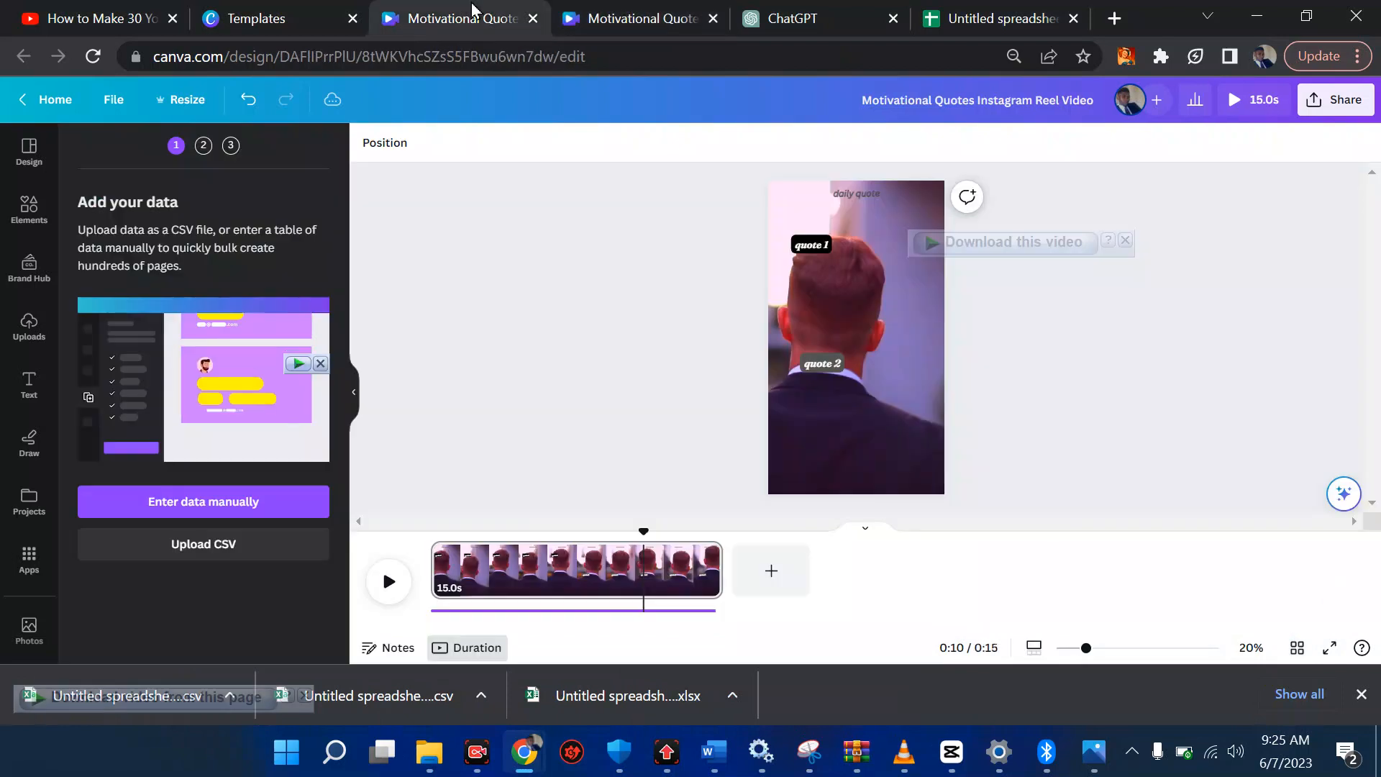
pyautogui.click(226, 542)
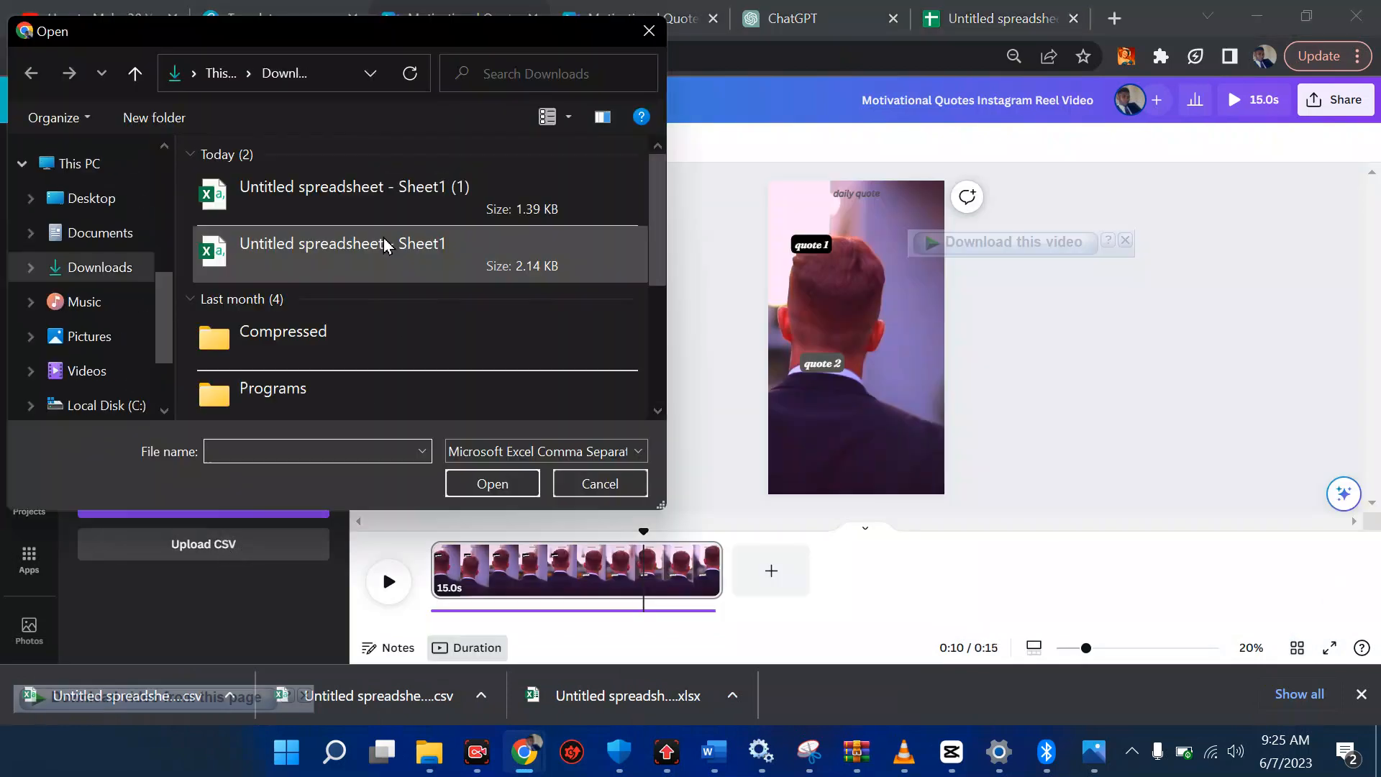
pyautogui.click(437, 206)
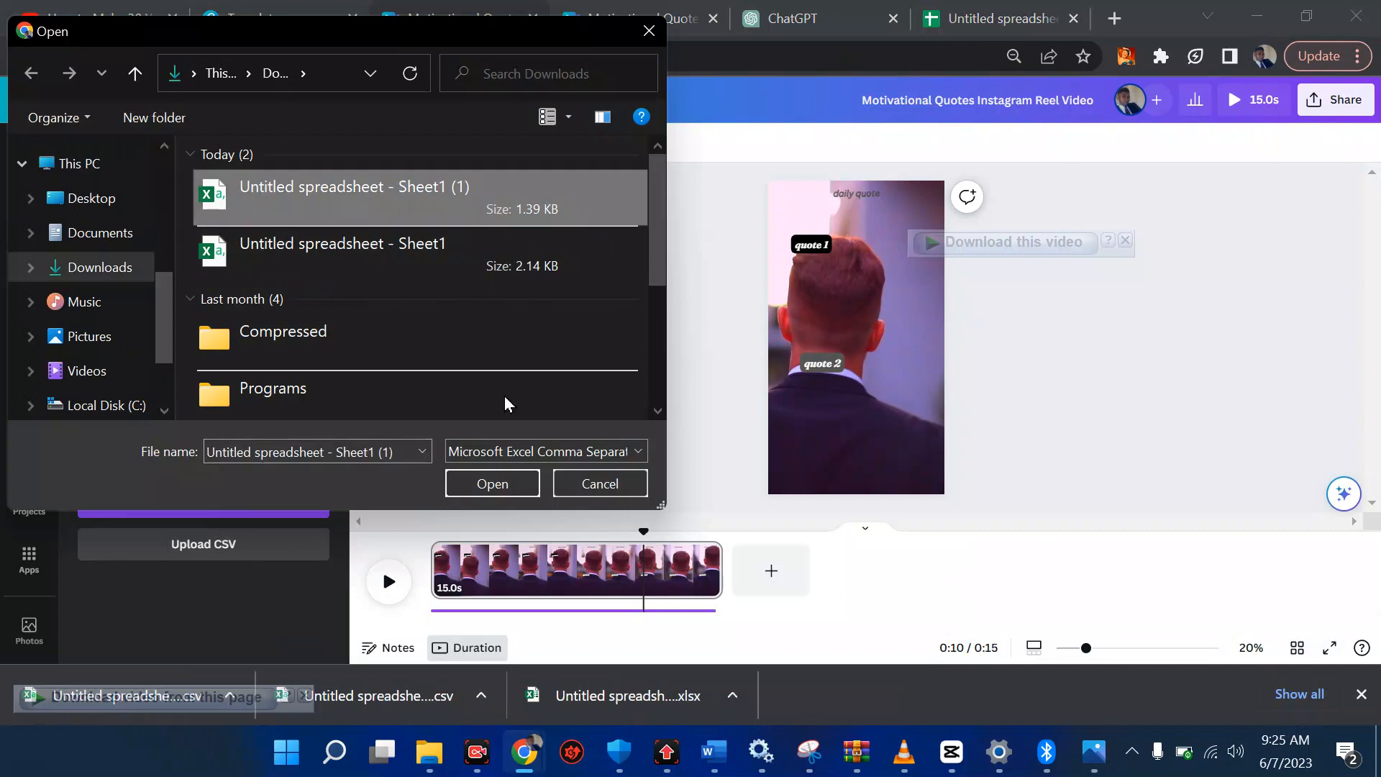
pyautogui.click(484, 481)
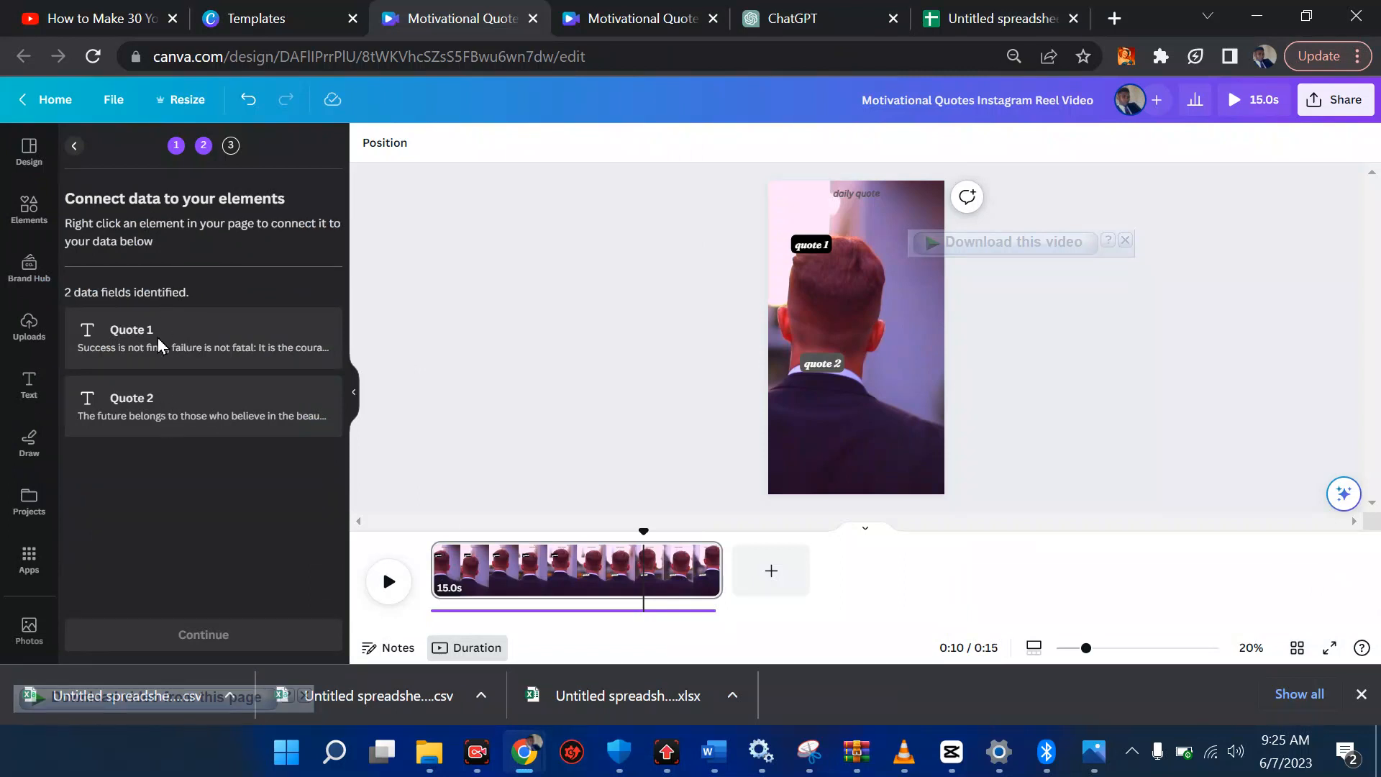
# Connect the "quote 1" text element to the Quote 1 data field
pyautogui.click(817, 245)
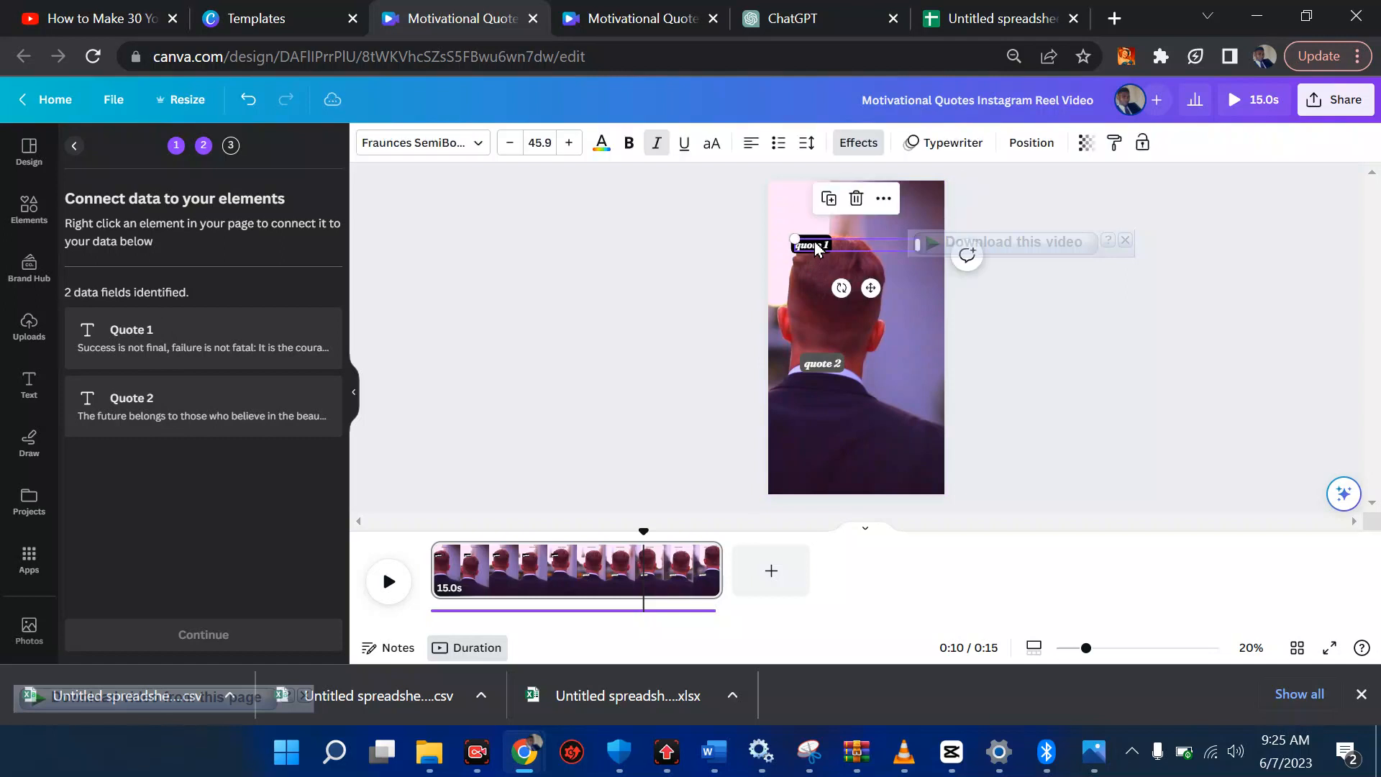
pyautogui.rightClick(817, 245)
pyautogui.moveTo(901, 471)
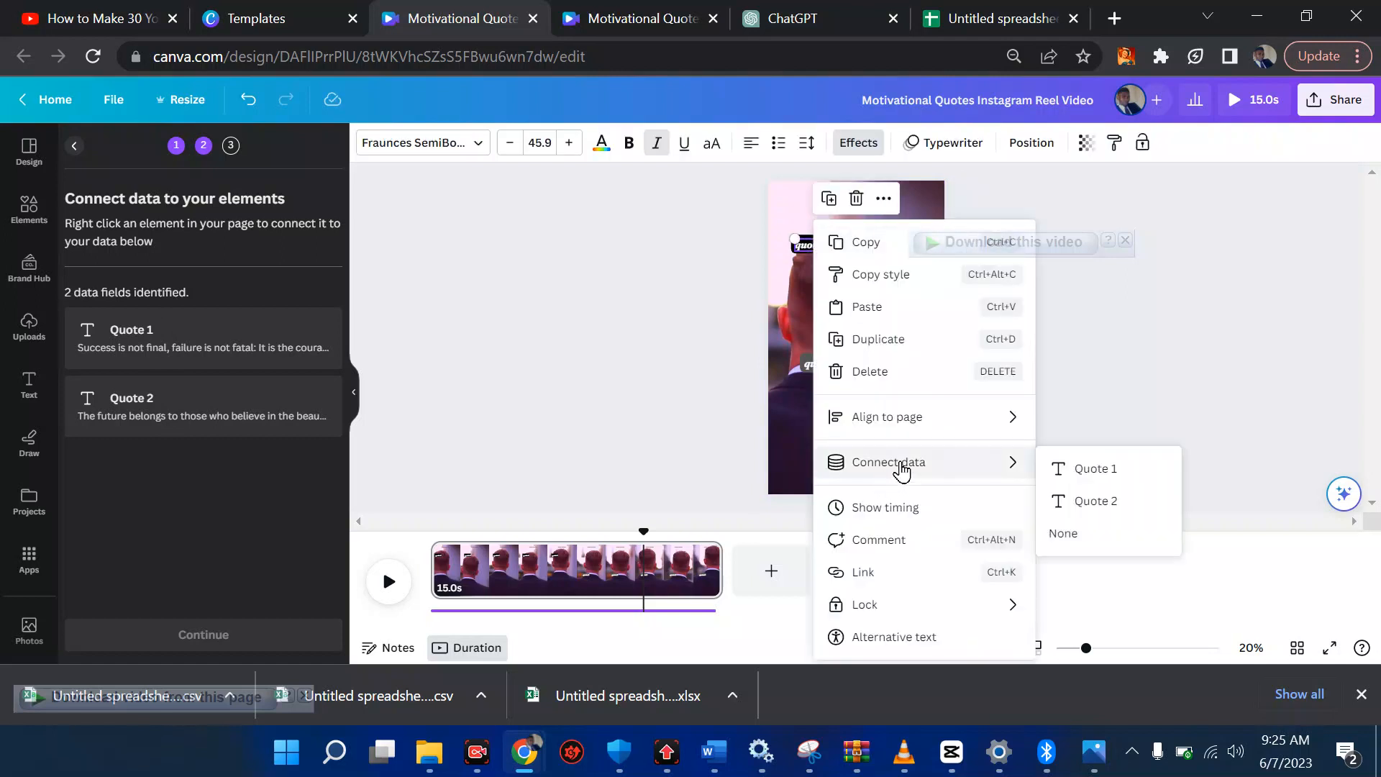
pyautogui.click(1077, 472)
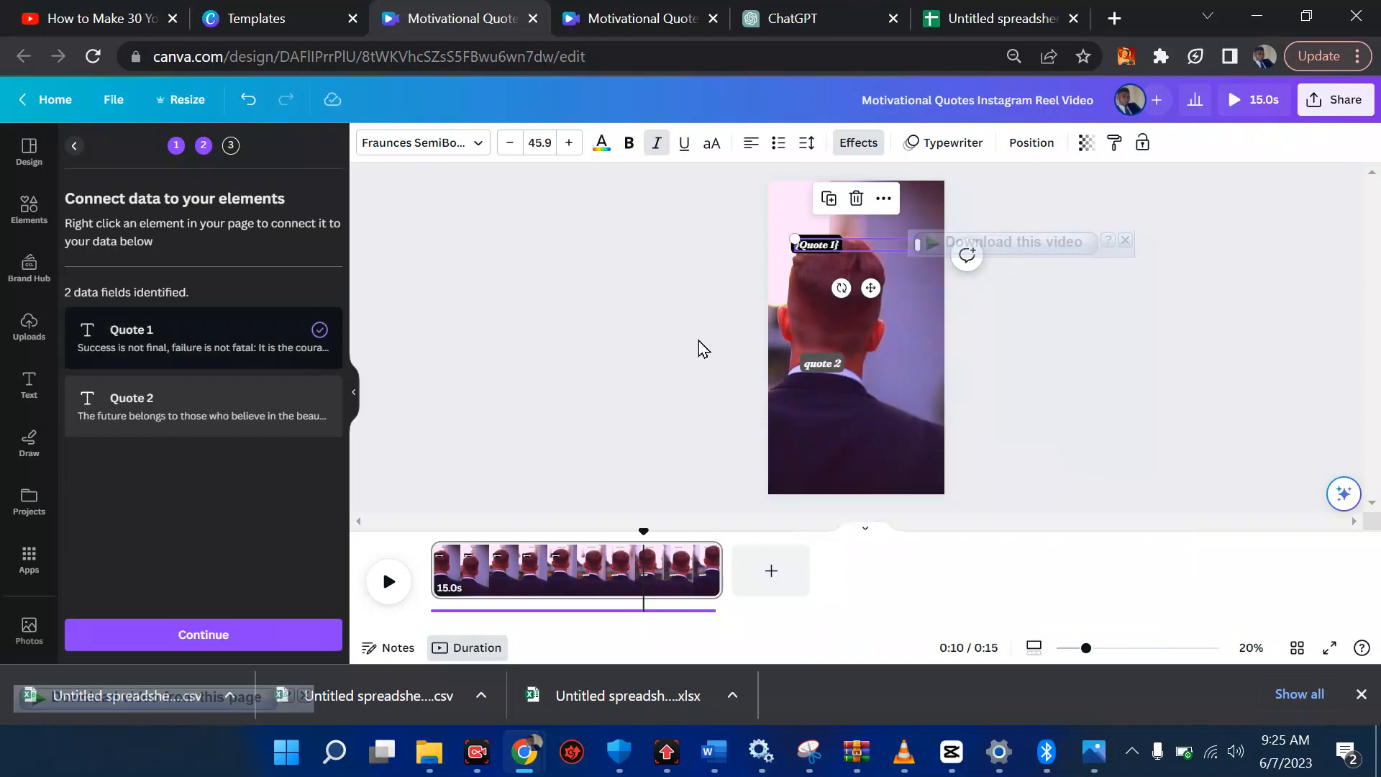
# Connect the "quote 2" text element to the Quote 2 data field
pyautogui.click(831, 364)
pyautogui.rightClick(829, 367)
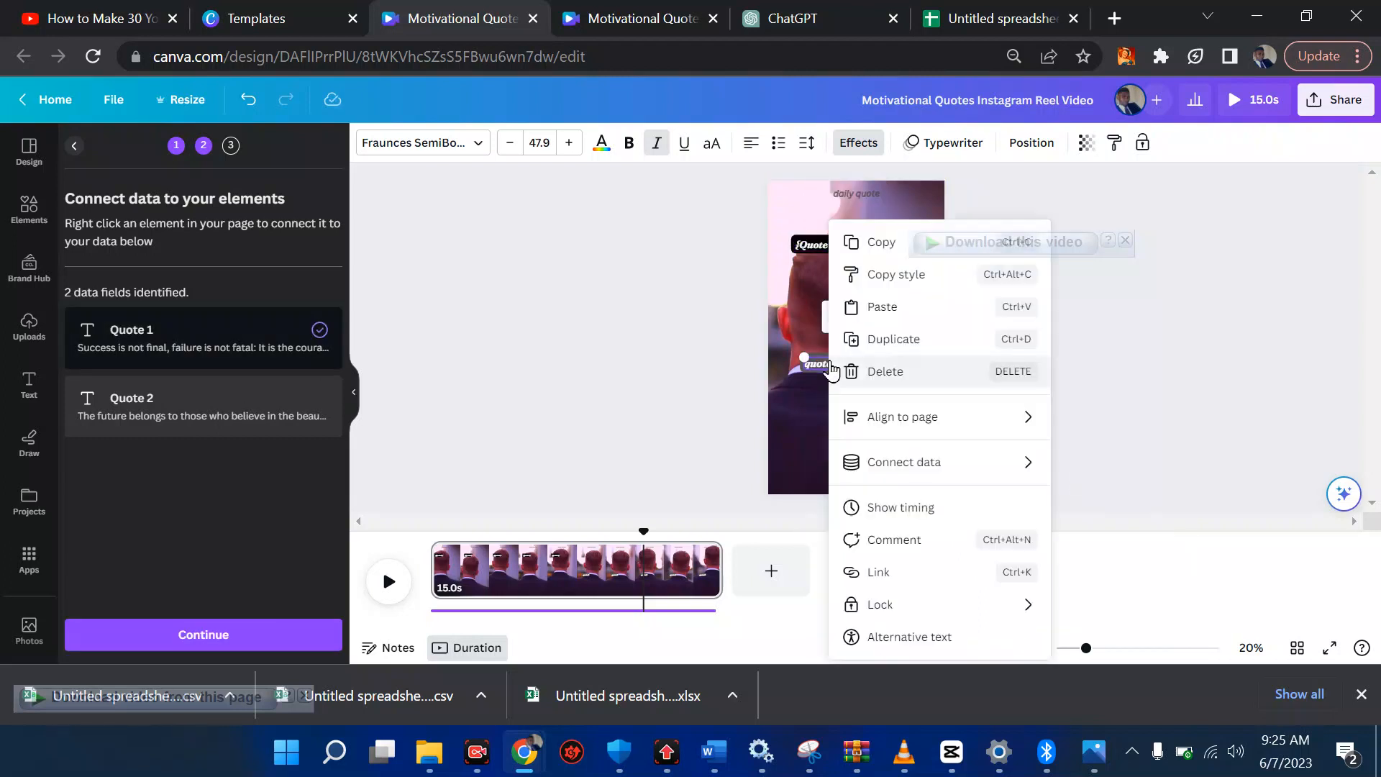
pyautogui.moveTo(921, 471)
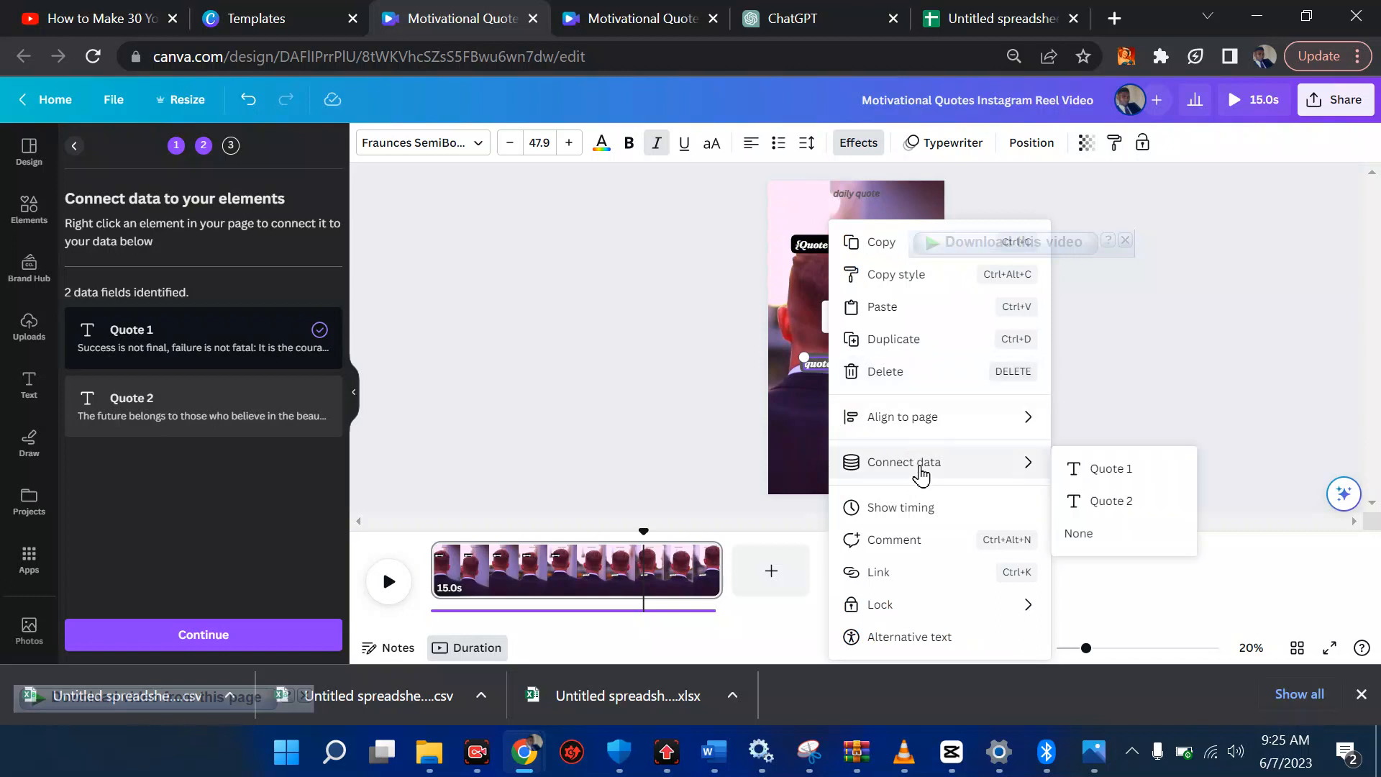
pyautogui.click(1138, 504)
# Continue to applying the data and generate 10 pages with all quote rows selected
pyautogui.click(229, 643)
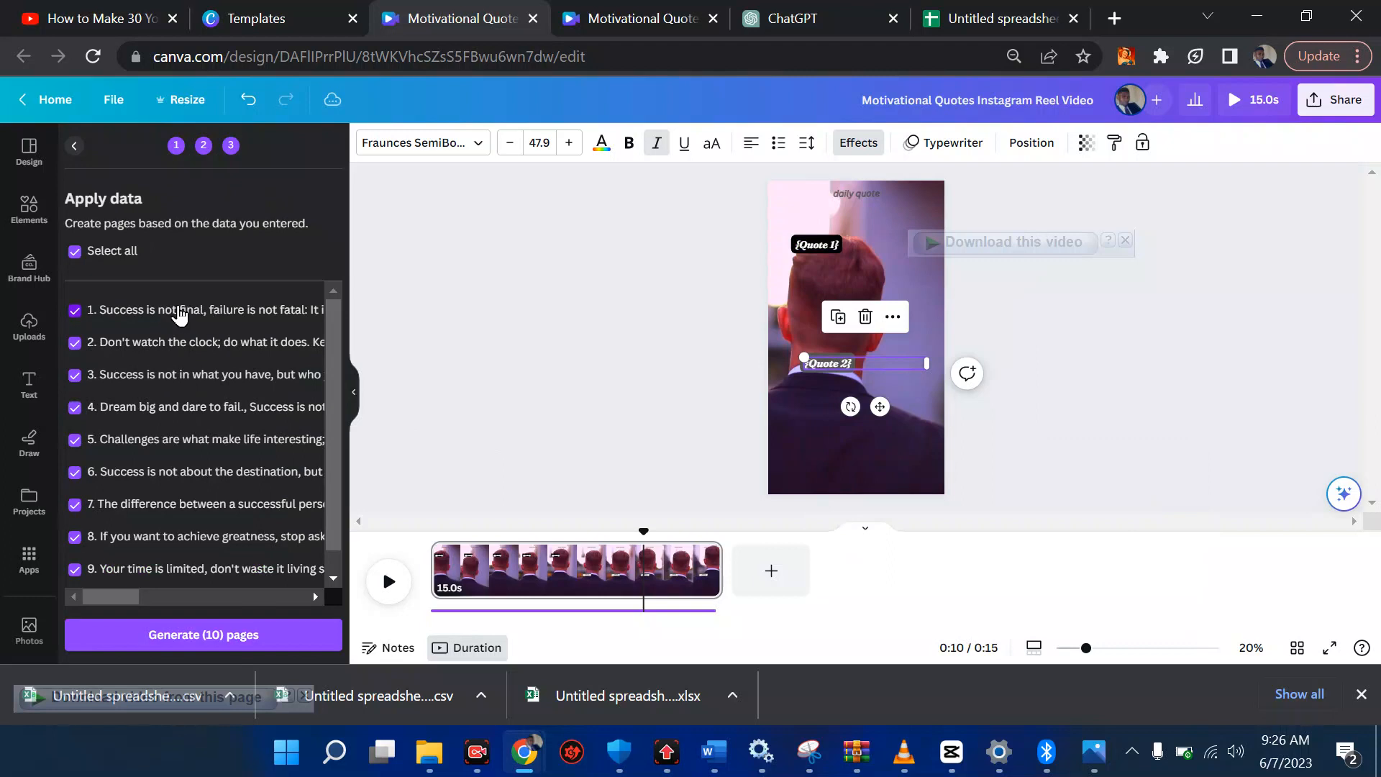
pyautogui.click(75, 311)
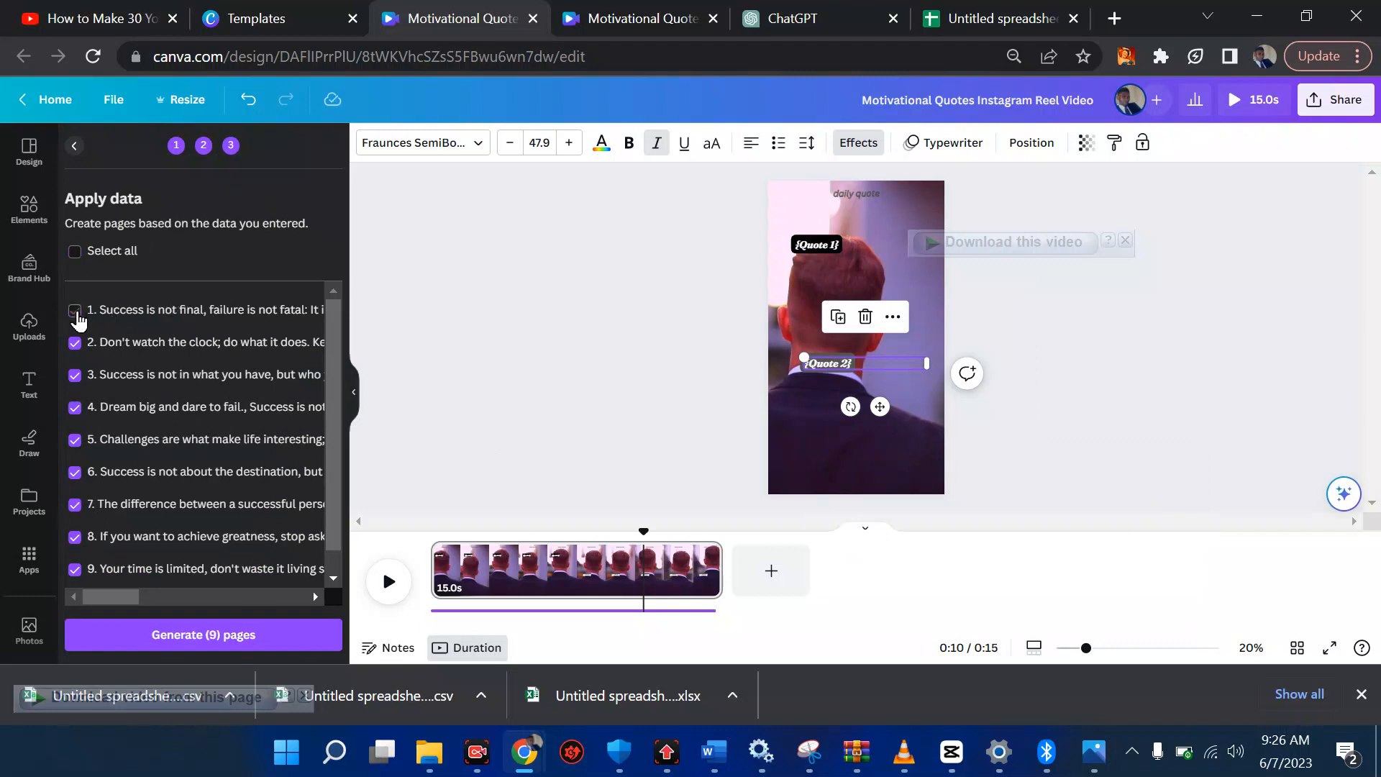
pyautogui.click(75, 311)
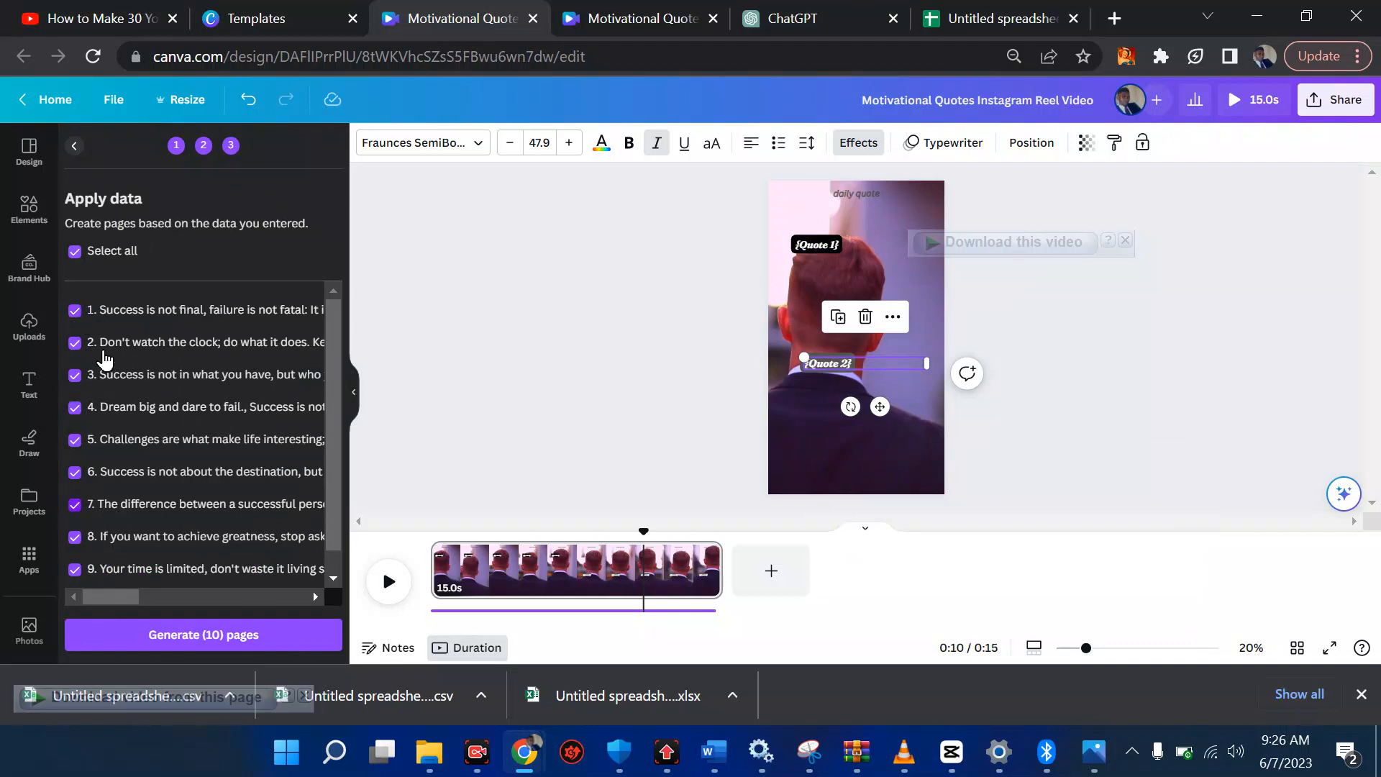
pyautogui.click(168, 641)
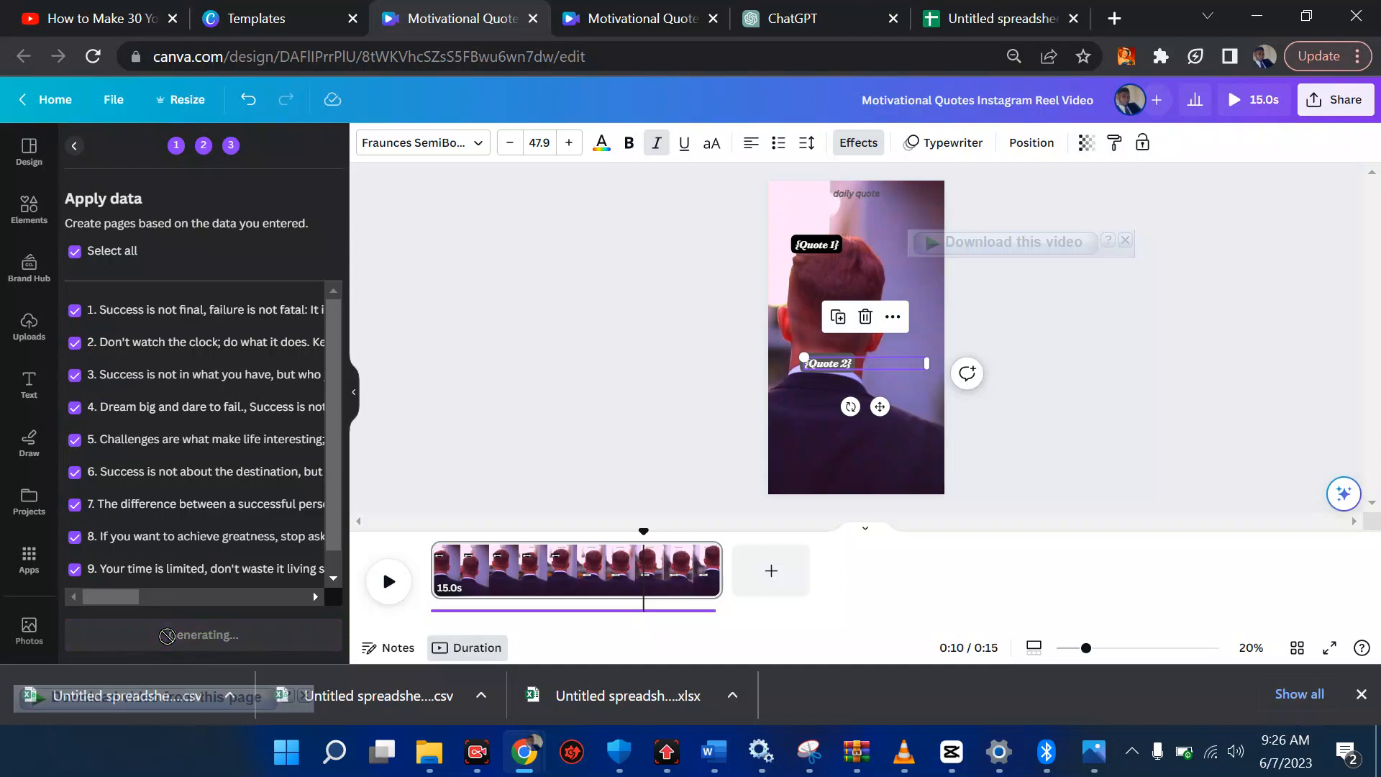
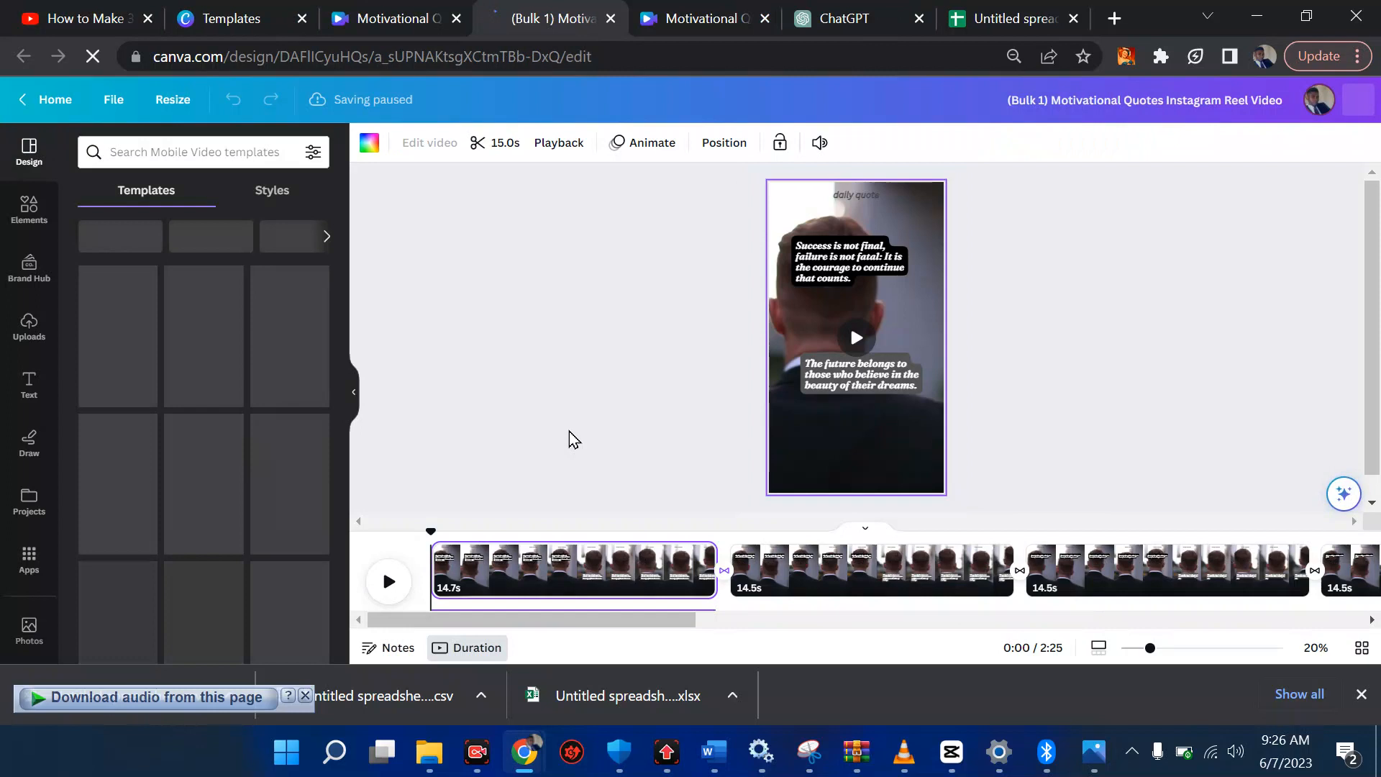
# Play back the first page of the generated bulk design to check its quotes and text animation, then pause
pyautogui.hscroll(2, 1157, 576)
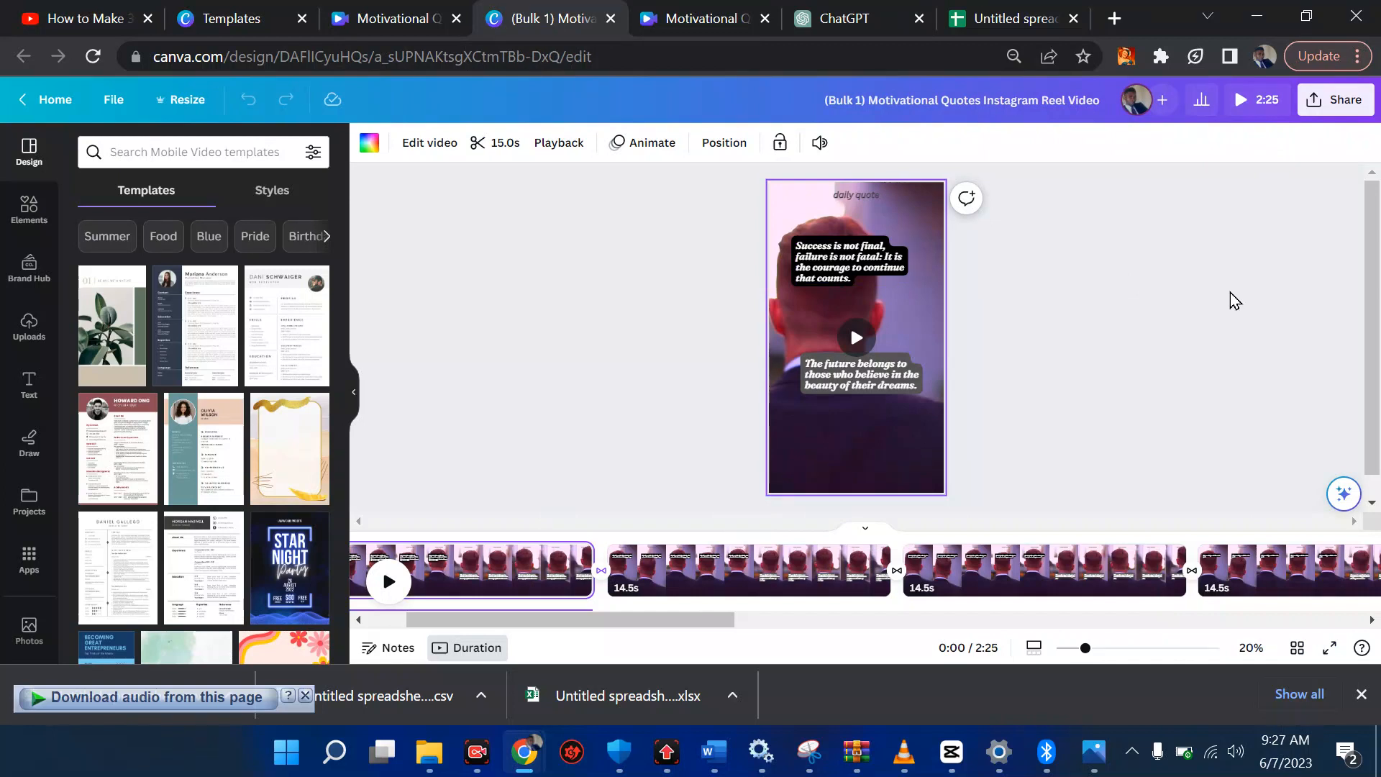
pyautogui.moveTo(863, 338)
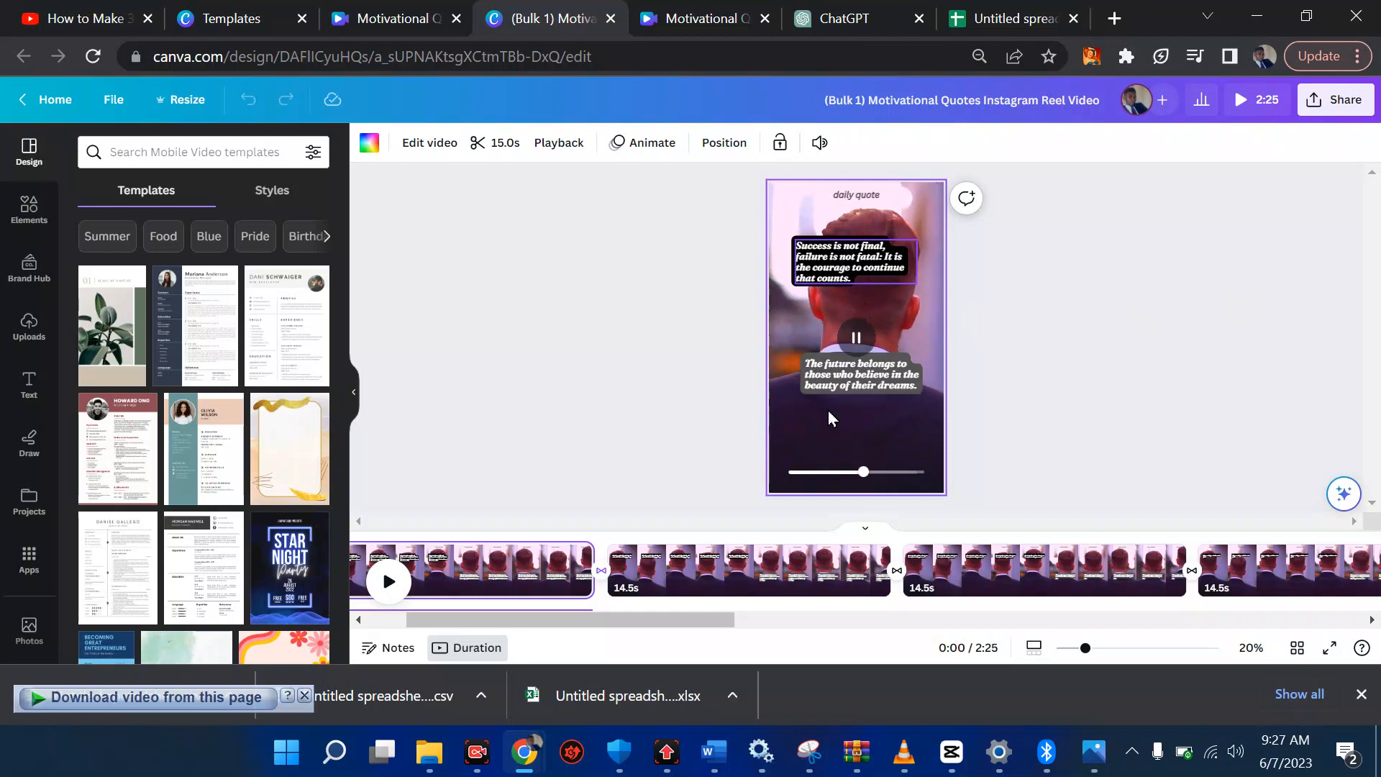
pyautogui.click(860, 360)
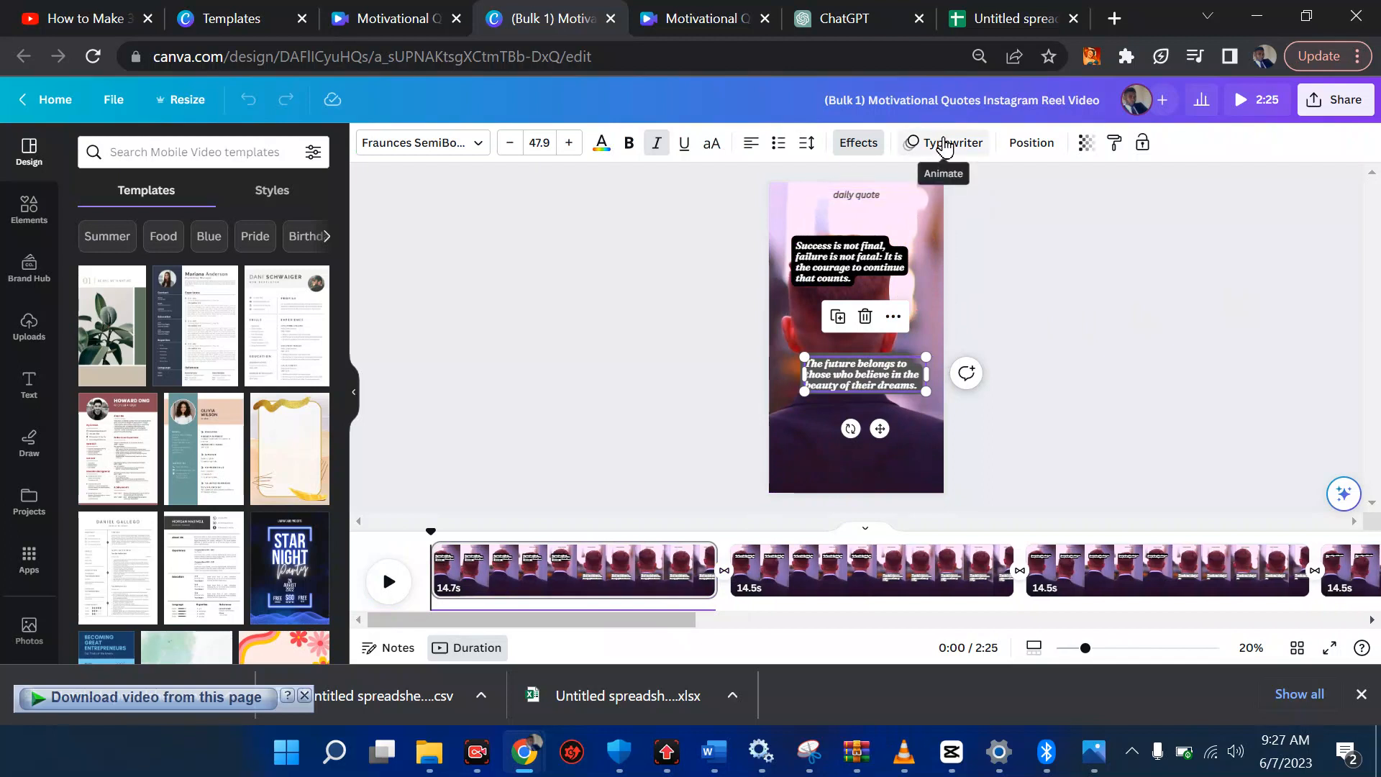
pyautogui.click(388, 583)
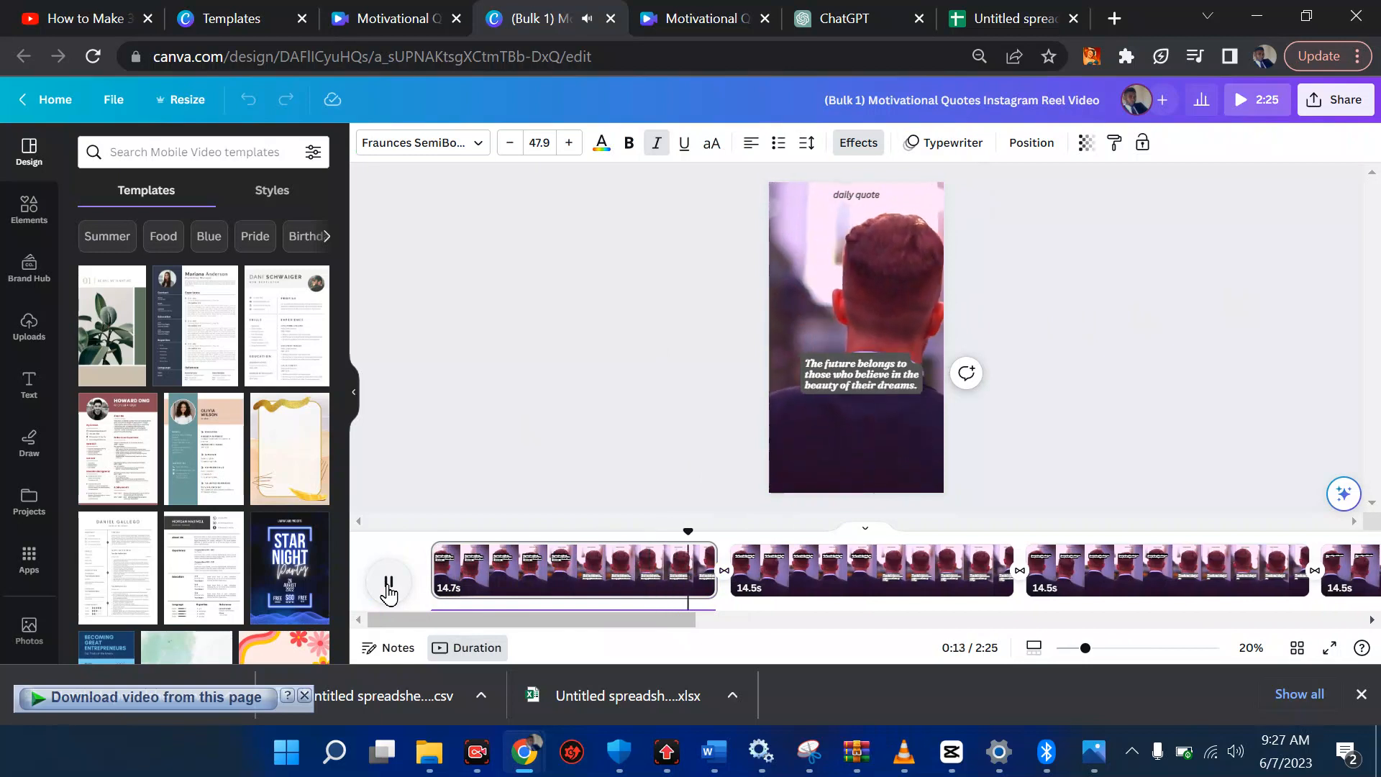
pyautogui.click(389, 583)
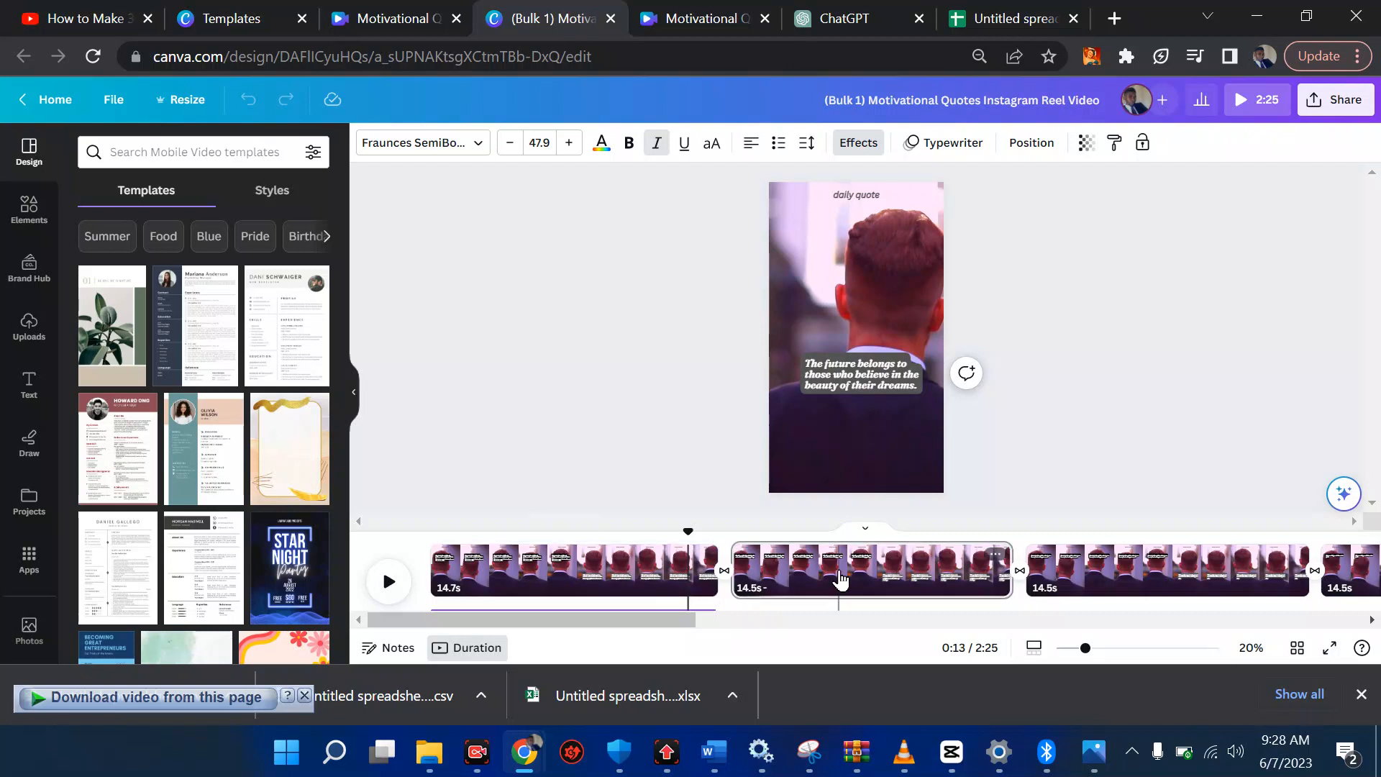
# Play back the second page of the bulk design, pause, and look through the following pages in the timeline
pyautogui.click(839, 579)
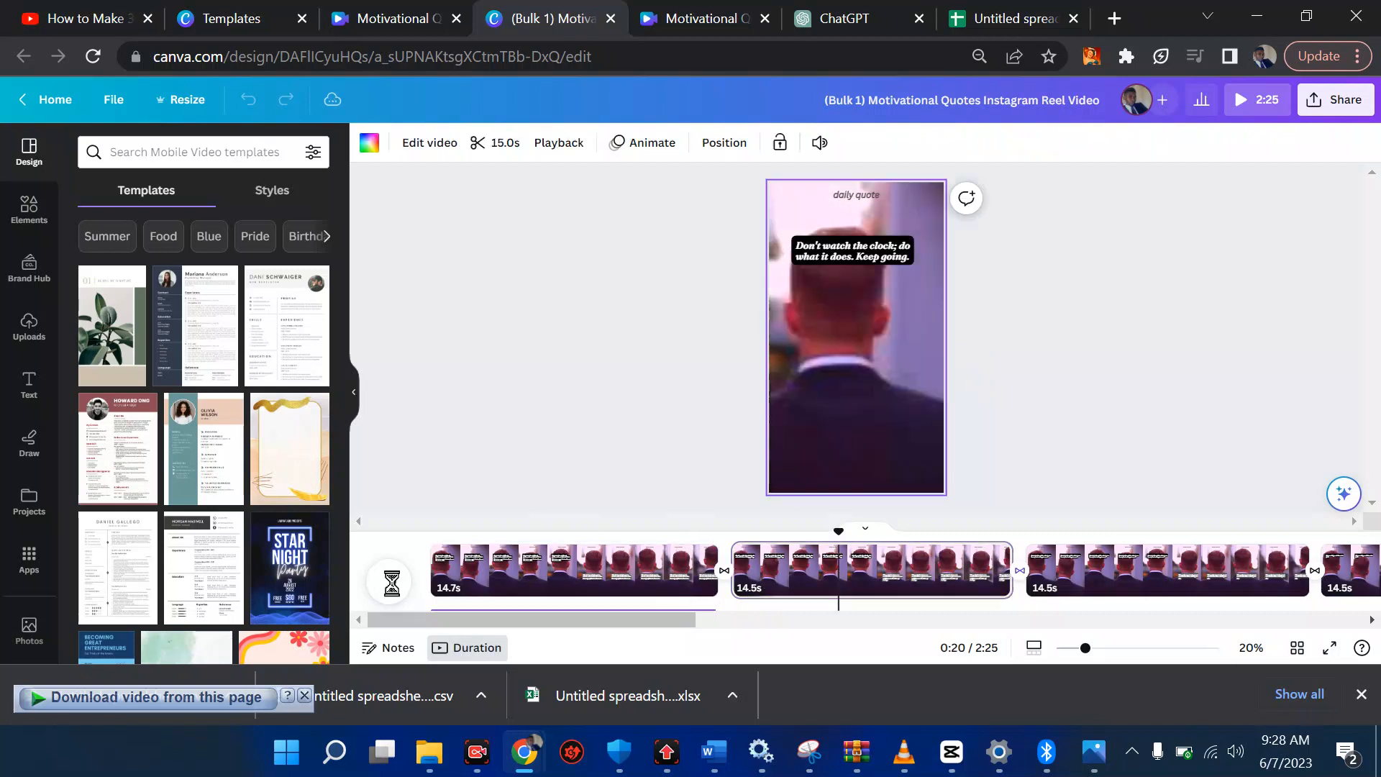
pyautogui.click(390, 589)
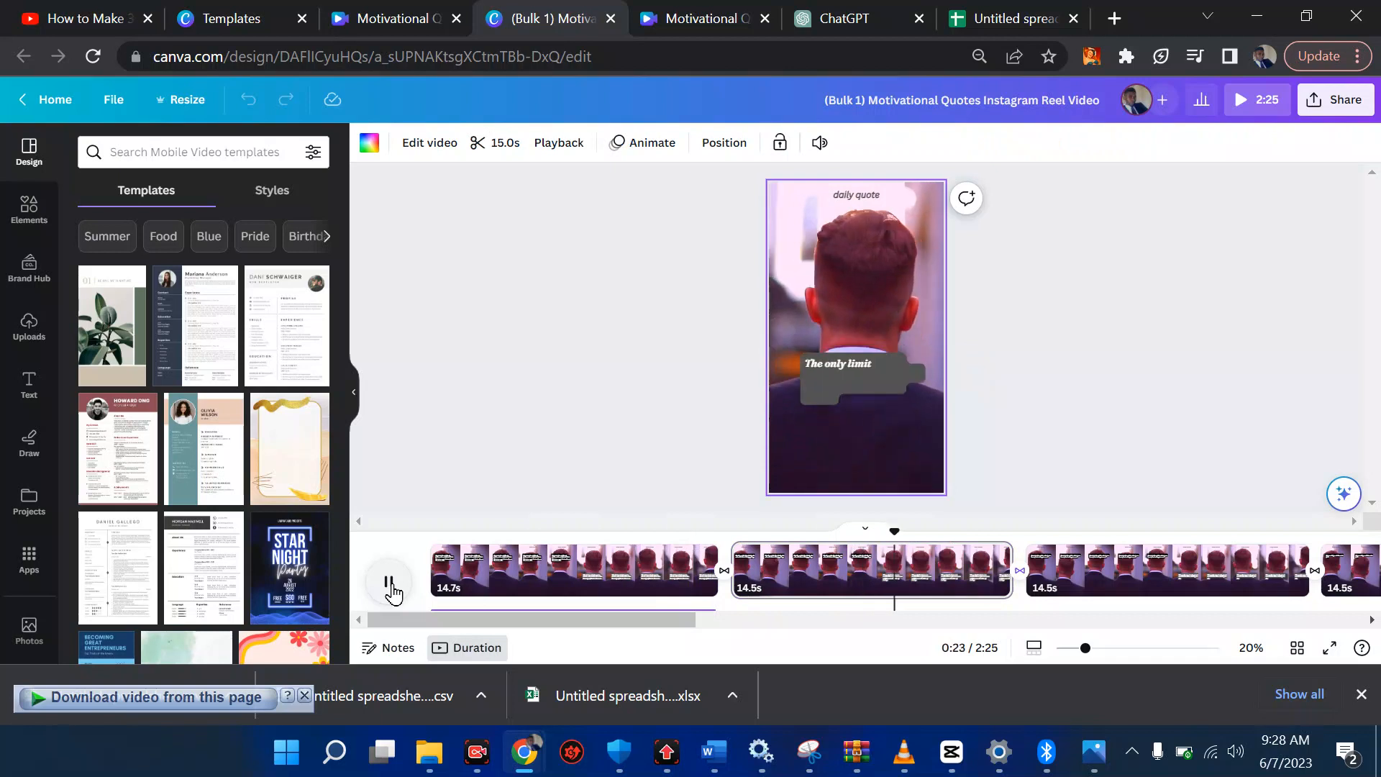
pyautogui.click(389, 583)
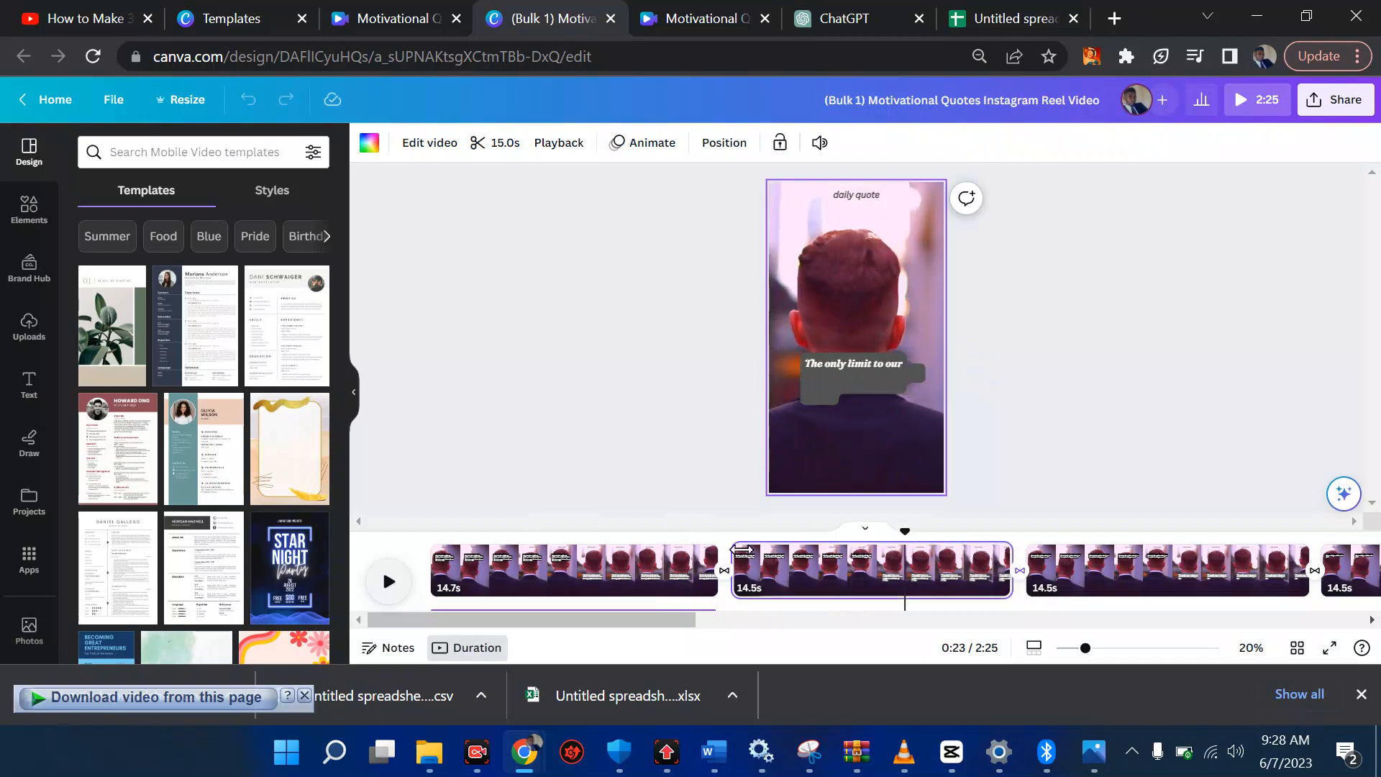
pyautogui.hscroll(3, 1072, 572)
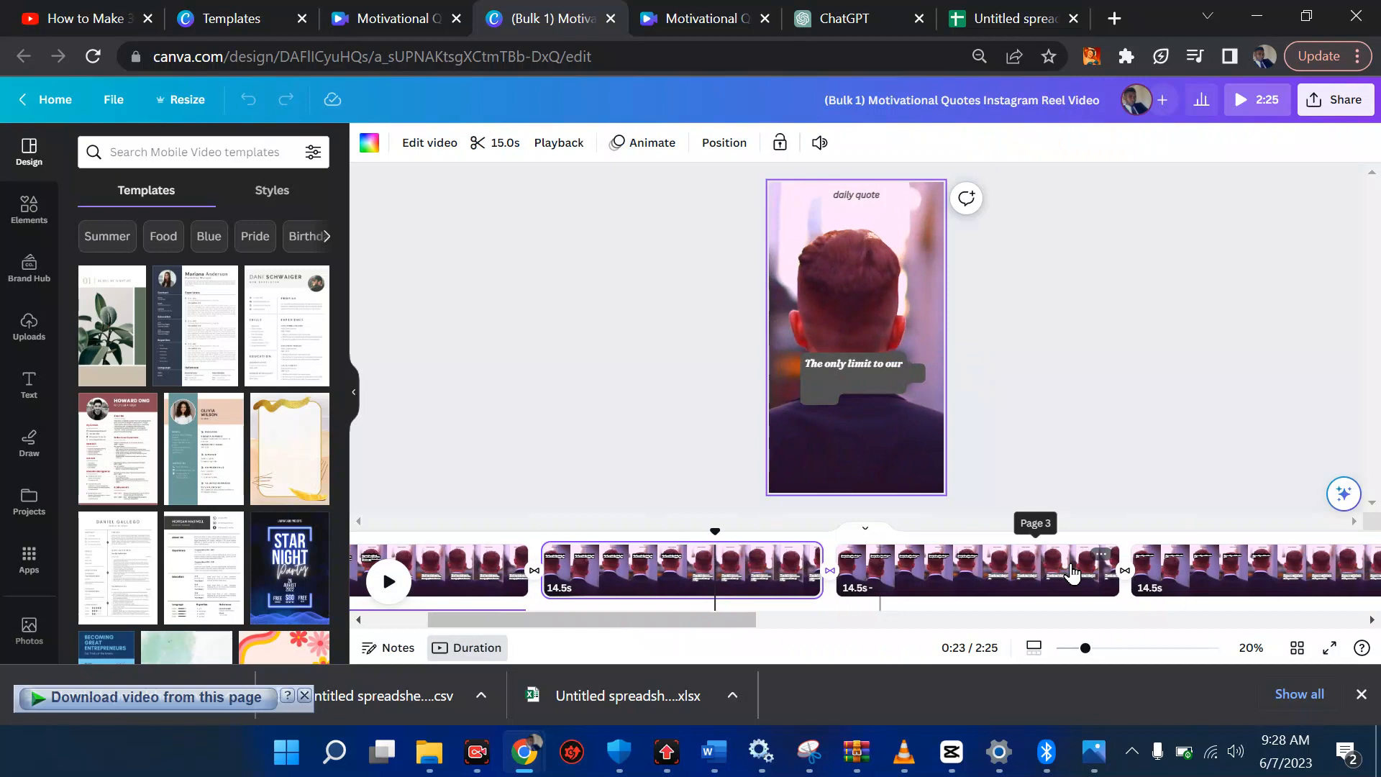
pyautogui.hscroll(10, 1072, 572)
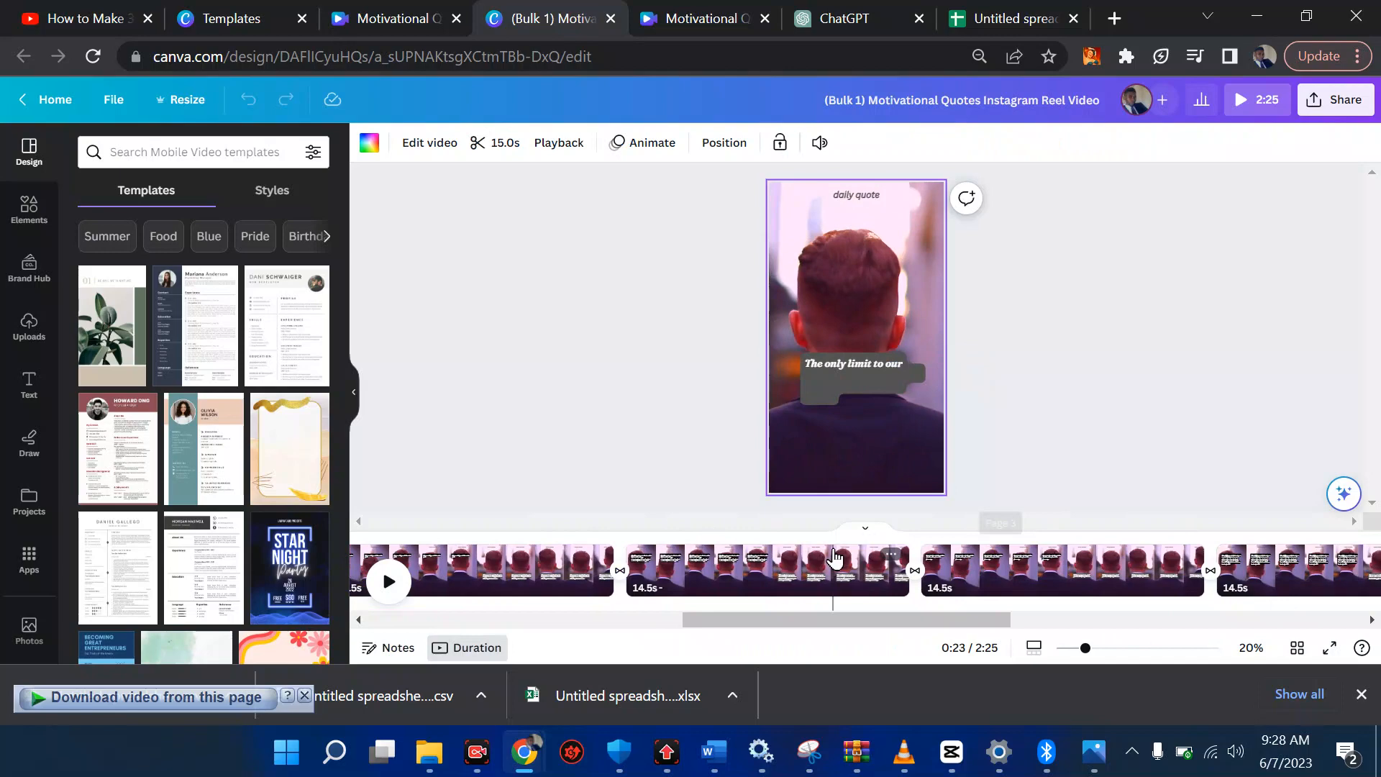
# Switch to the original quote template design and step back to the start of its bulk-create data setup
pyautogui.hotkey('ctrl', 'shift', 'Tab')
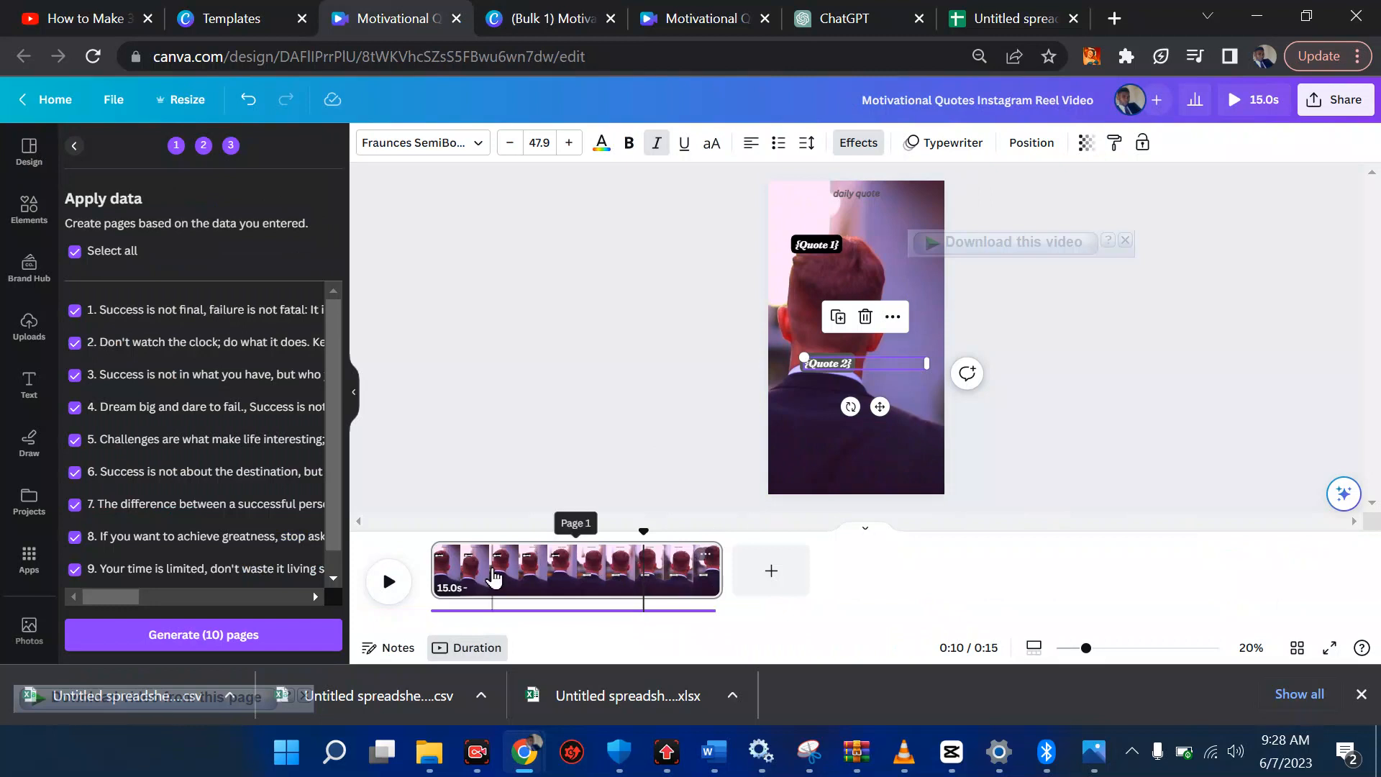
pyautogui.rightClick(493, 576)
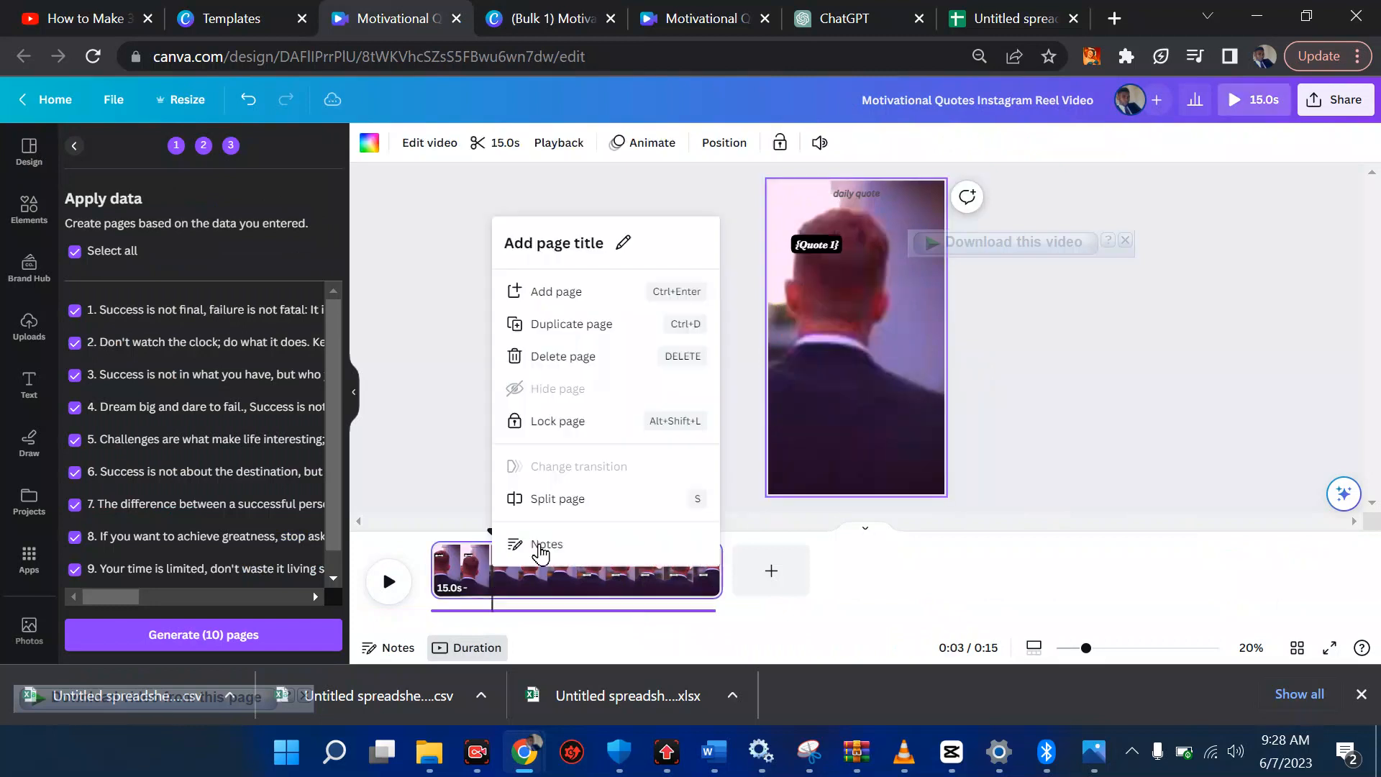
pyautogui.click(453, 588)
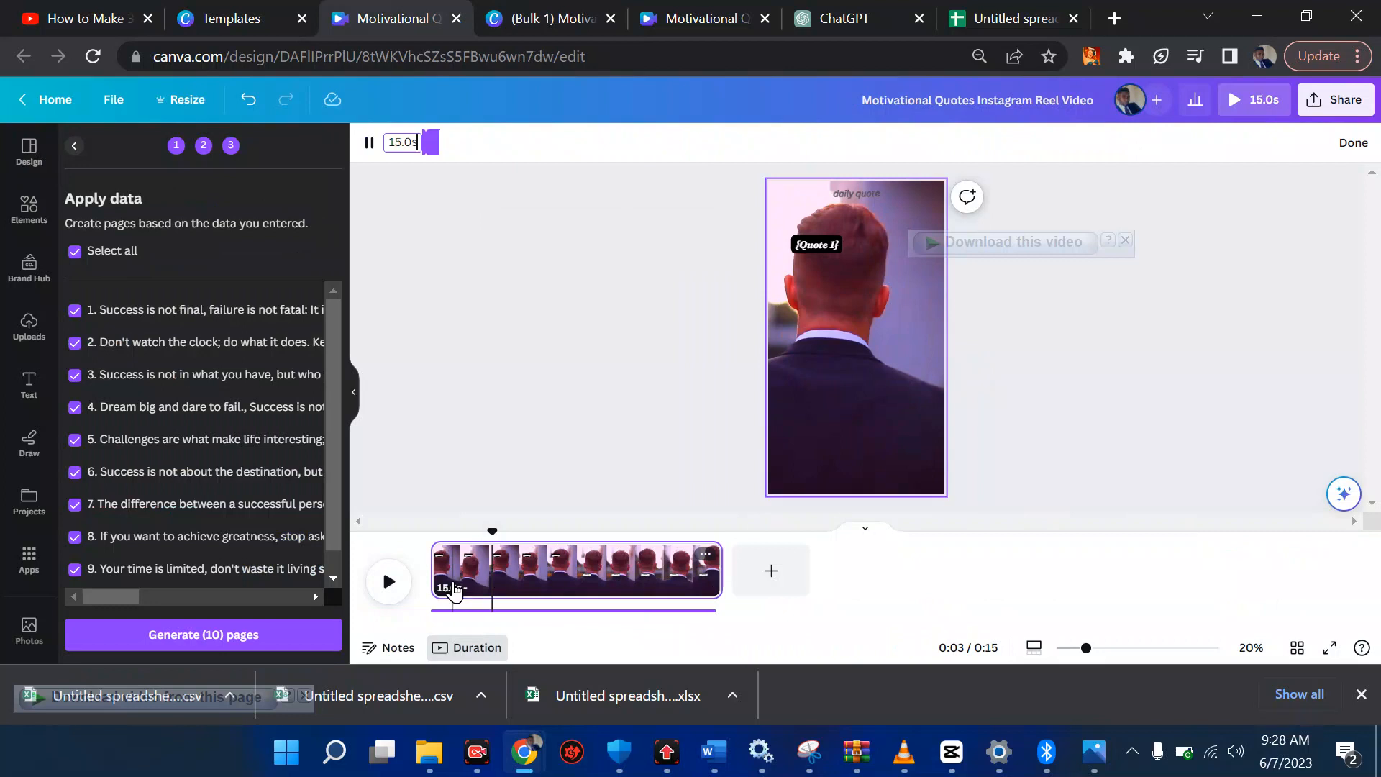
pyautogui.click(73, 146)
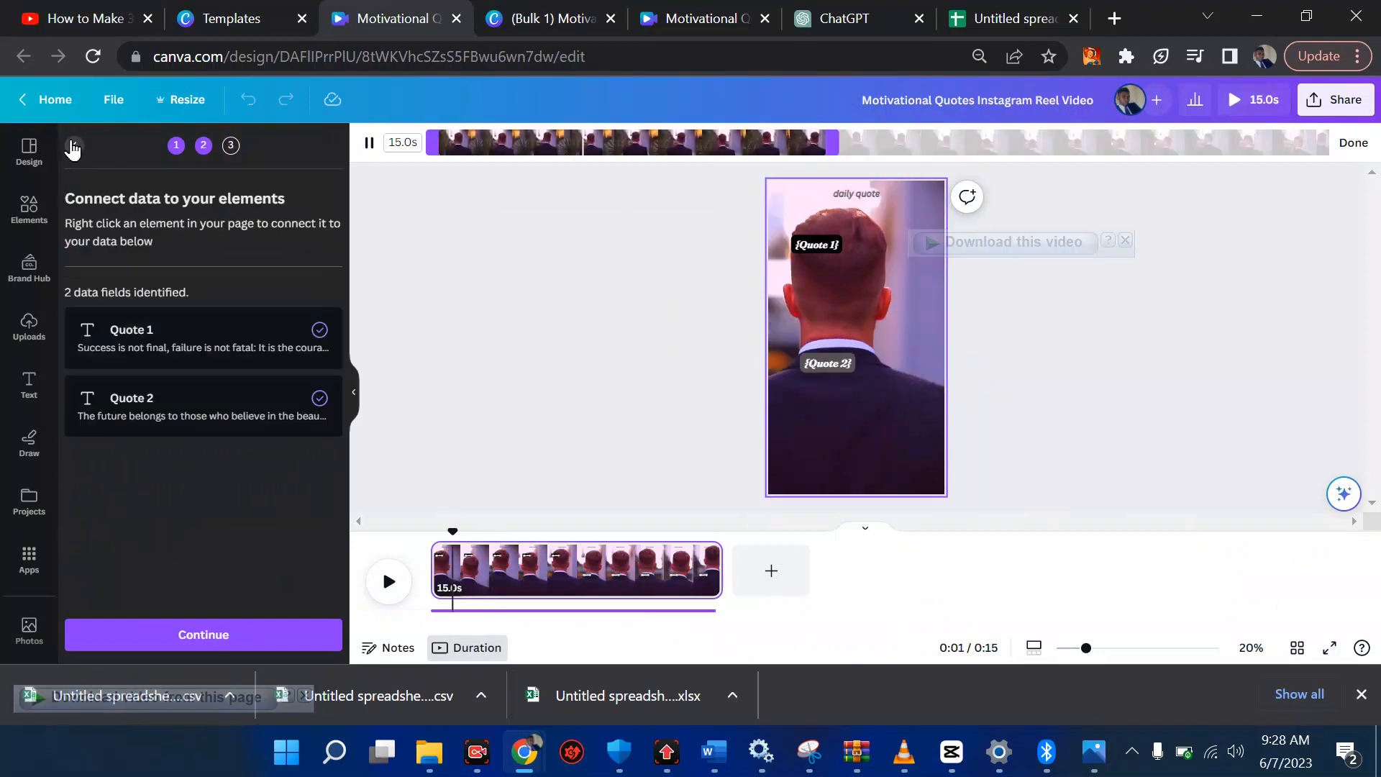
pyautogui.click(74, 147)
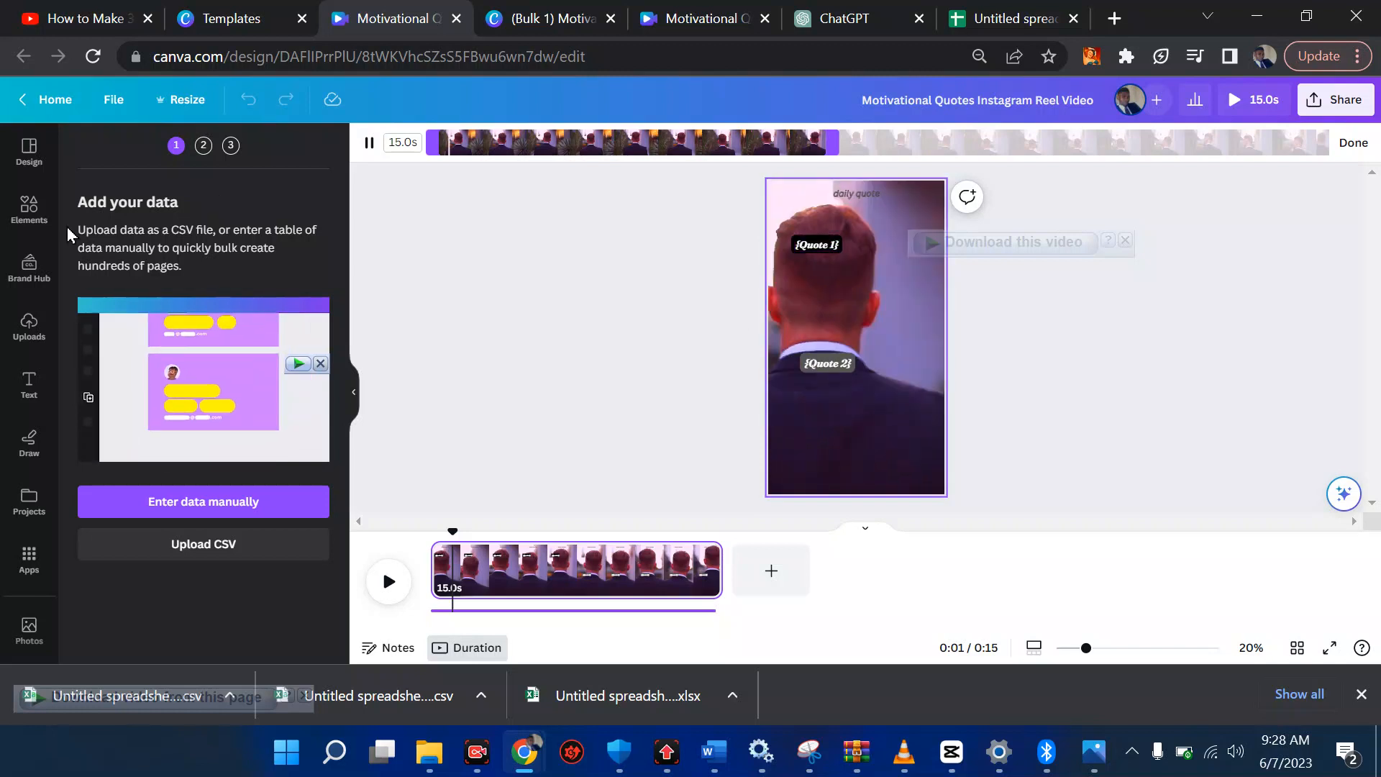
# Show the timing of the Quote 1 text and select the audio track beneath the template page
pyautogui.click(816, 245)
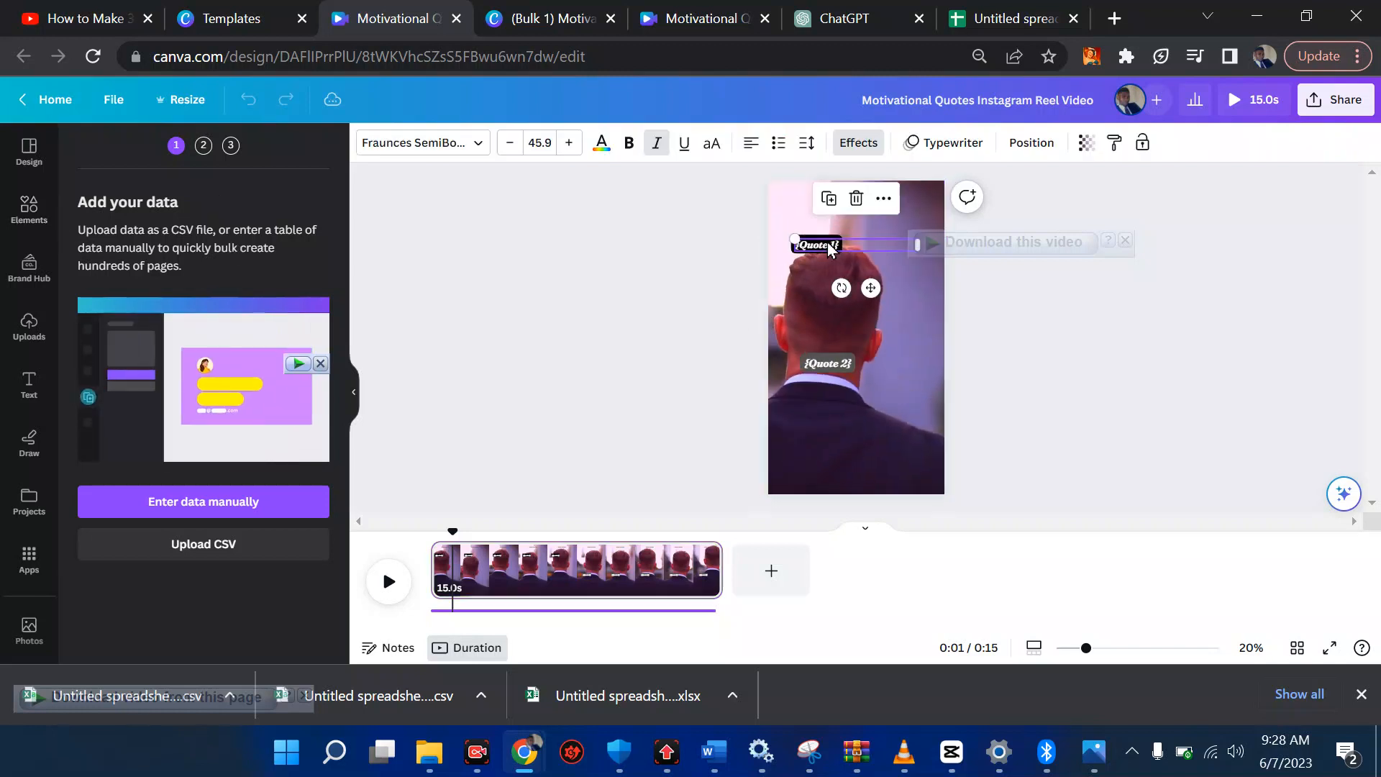
pyautogui.rightClick(829, 246)
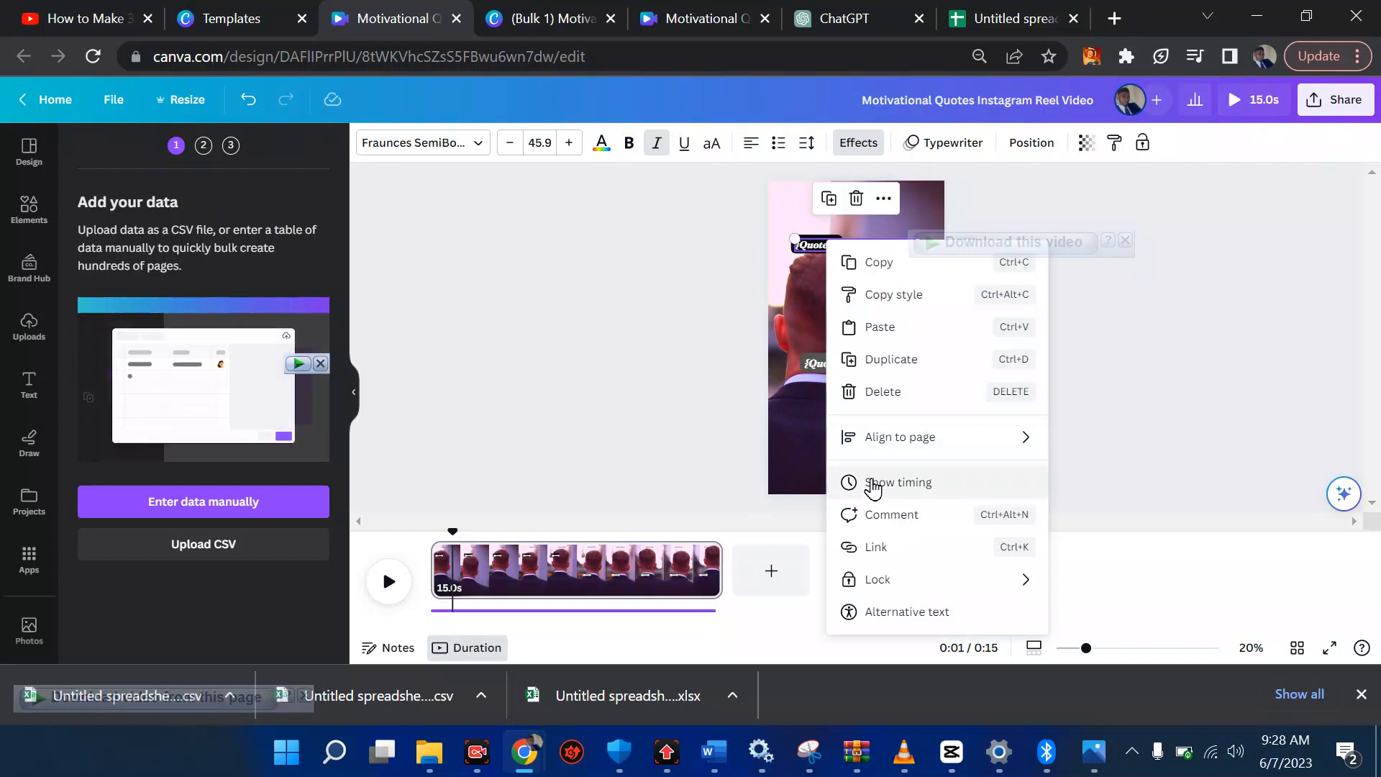
pyautogui.click(873, 483)
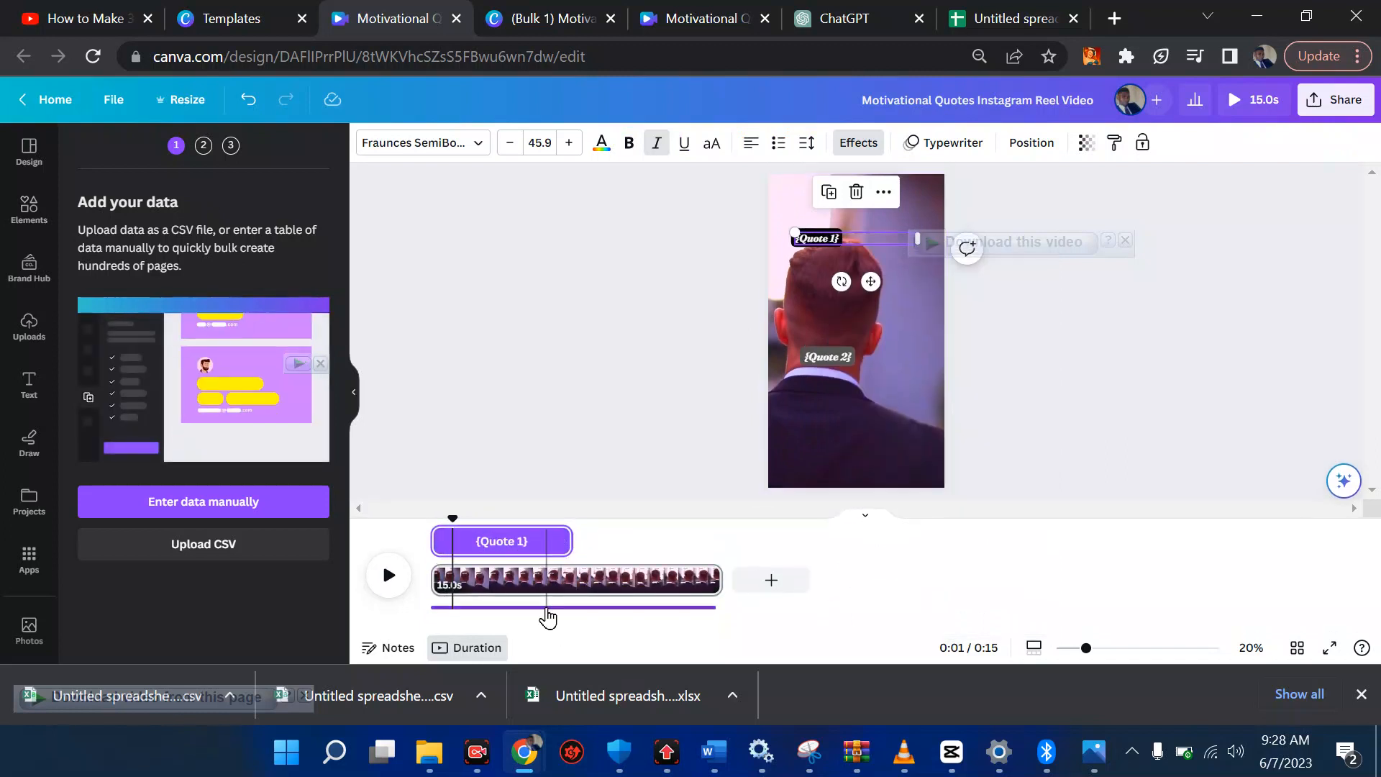
pyautogui.click(546, 608)
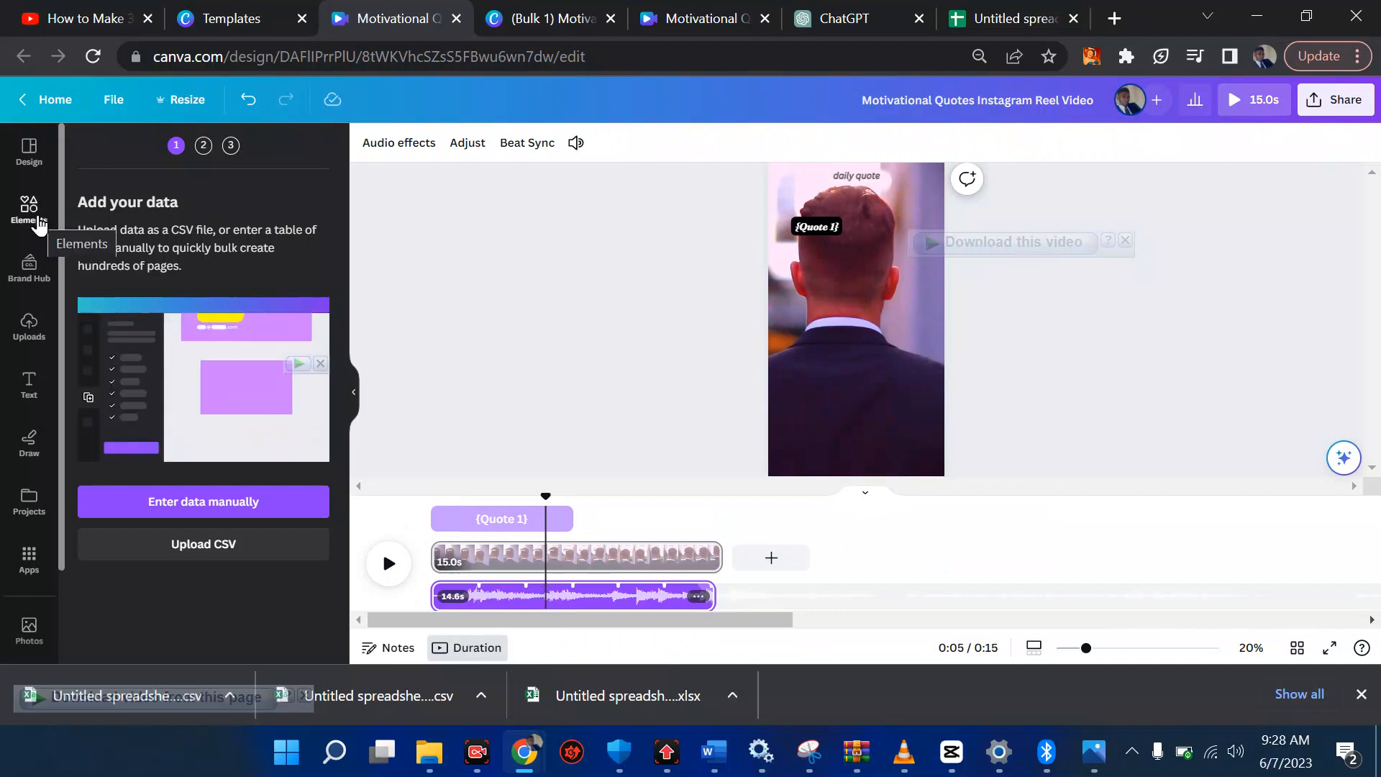
# Search the elements library for "motivation music" and limit the results to audio
pyautogui.click(29, 208)
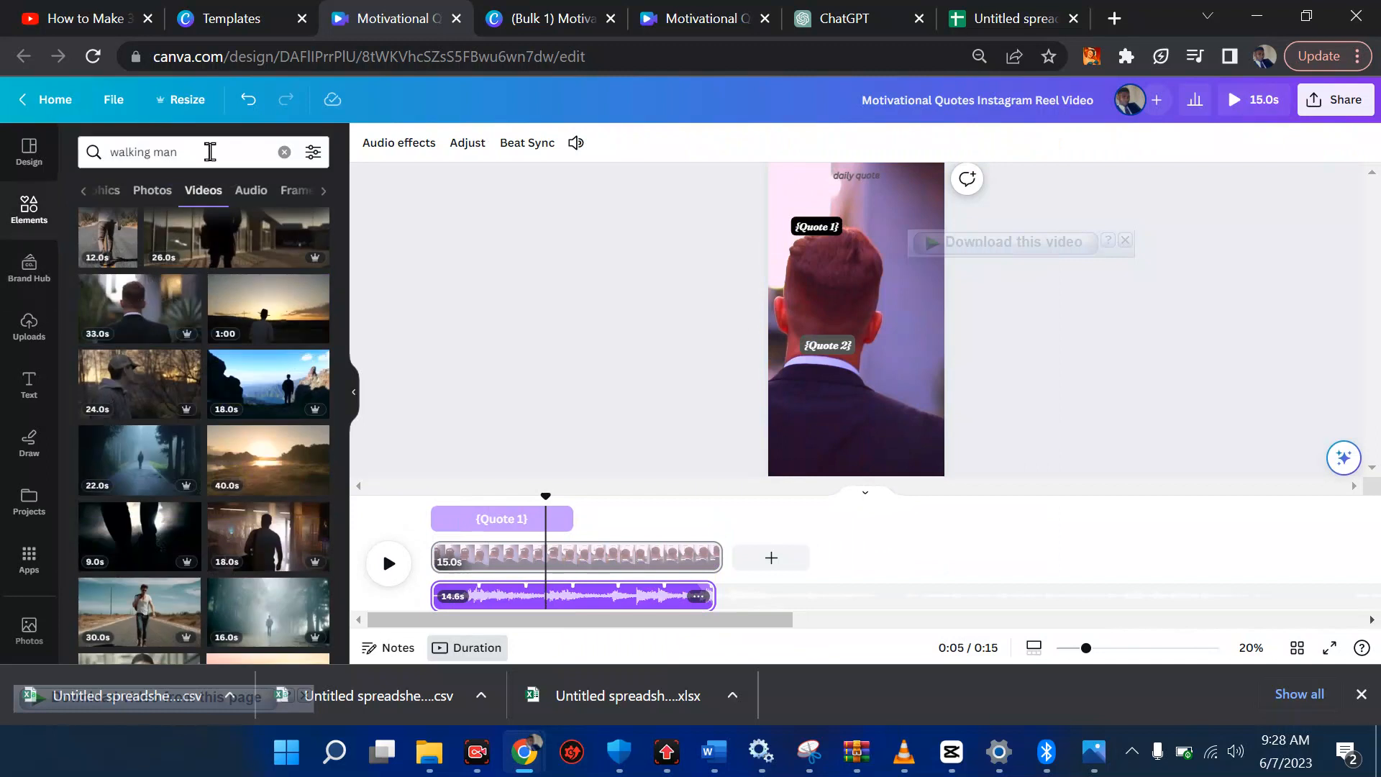
pyautogui.click(210, 152)
pyautogui.press('BackSpace')
pyautogui.press('BackSpace')
pyautogui.press('BackSpace')
pyautogui.press('BackSpace')
pyautogui.press('BackSpace')
pyautogui.press('BackSpace')
pyautogui.press('BackSpace')
pyautogui.press('BackSpace')
pyautogui.press('BackSpace')
pyautogui.press('BackSpace')
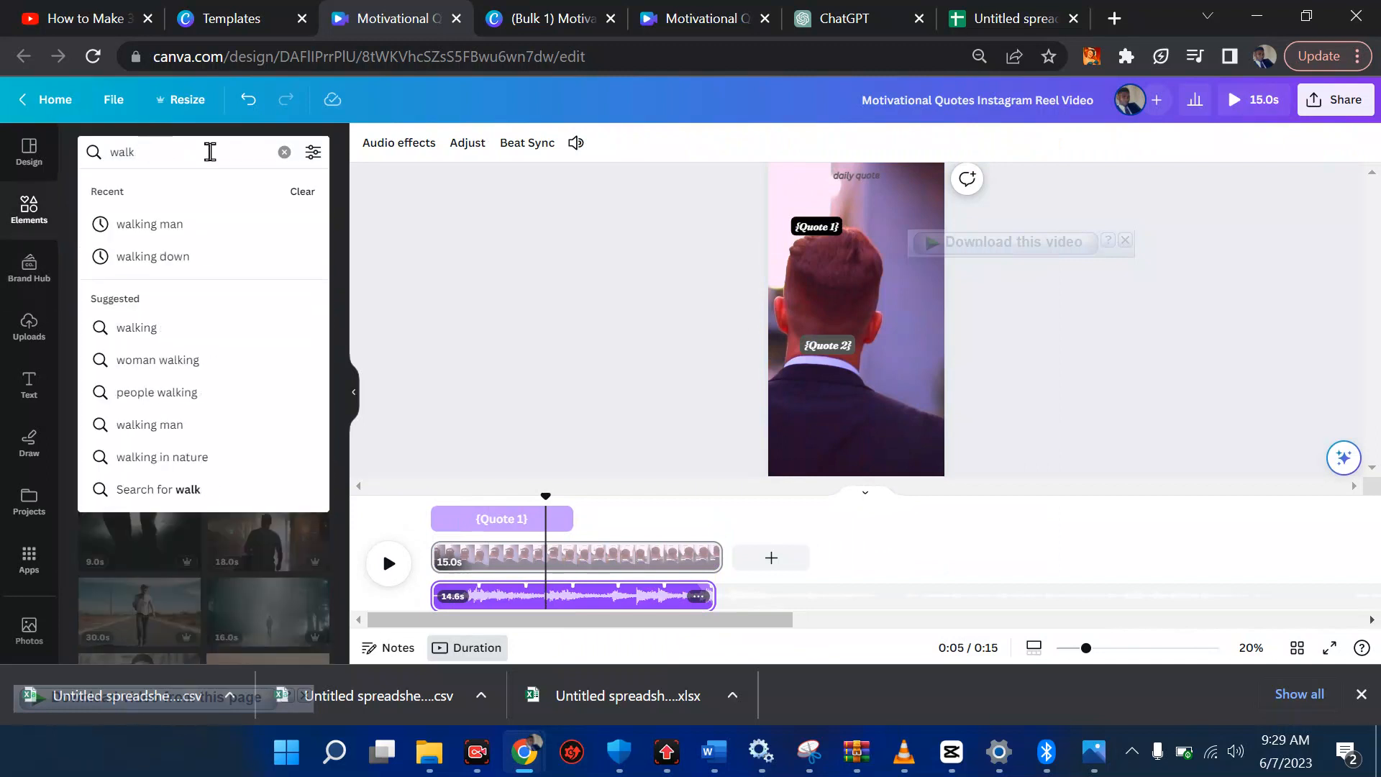
pyautogui.write('moti')
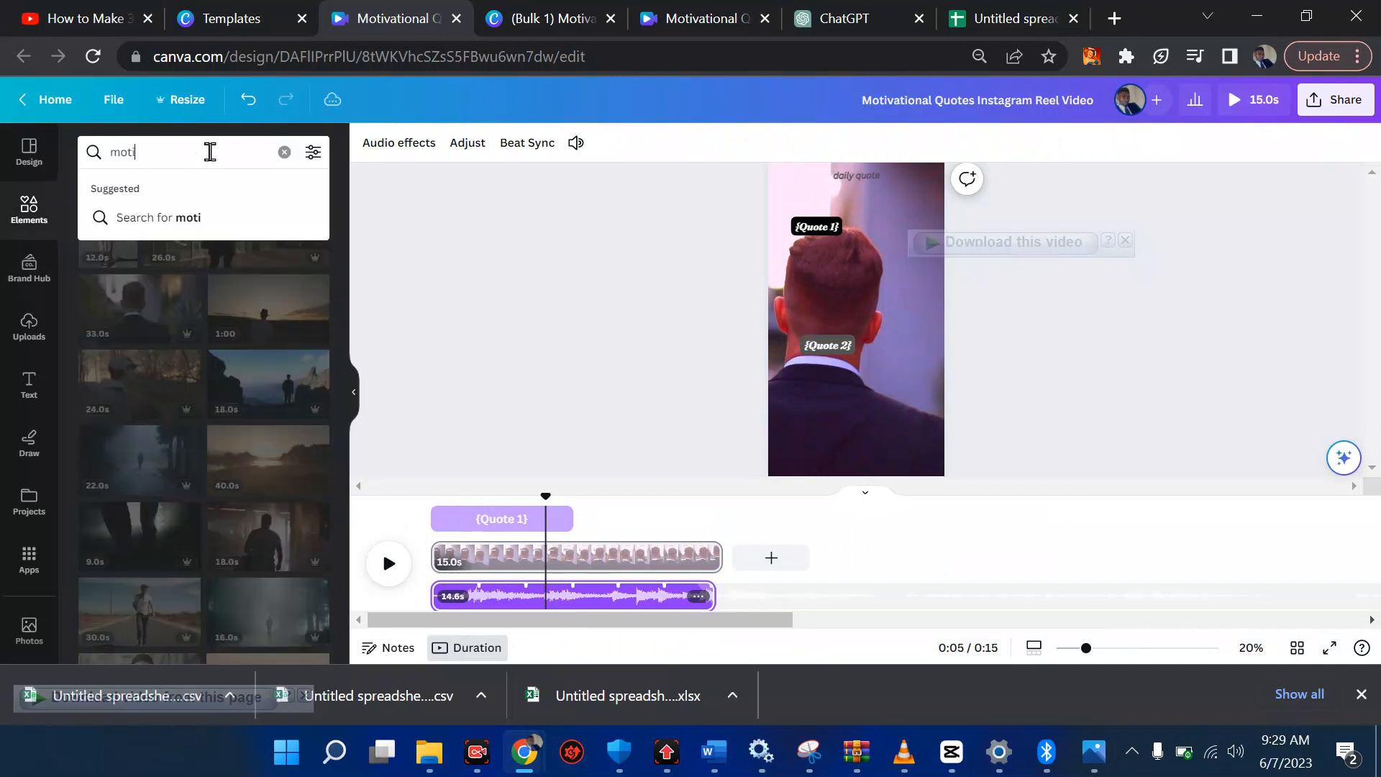
pyautogui.write('vation music')
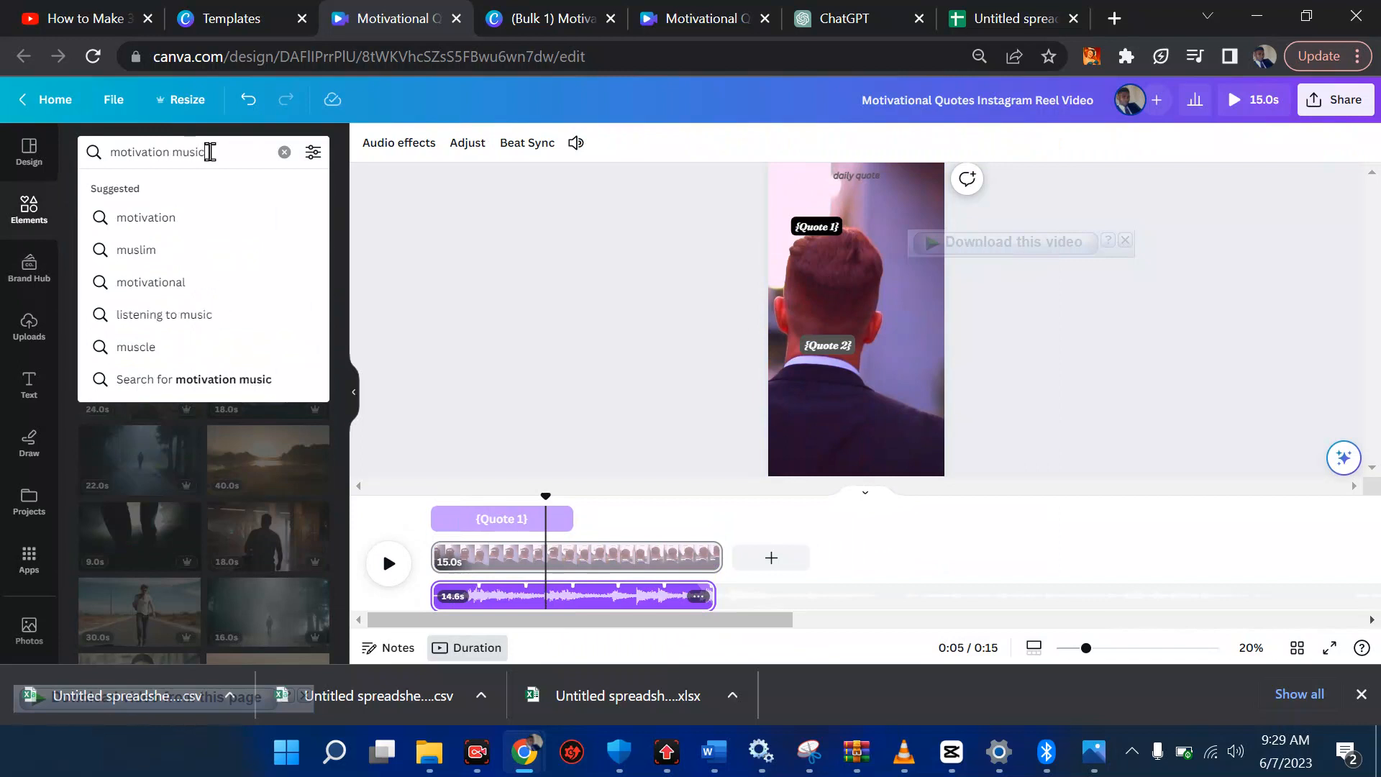
pyautogui.press('Return')
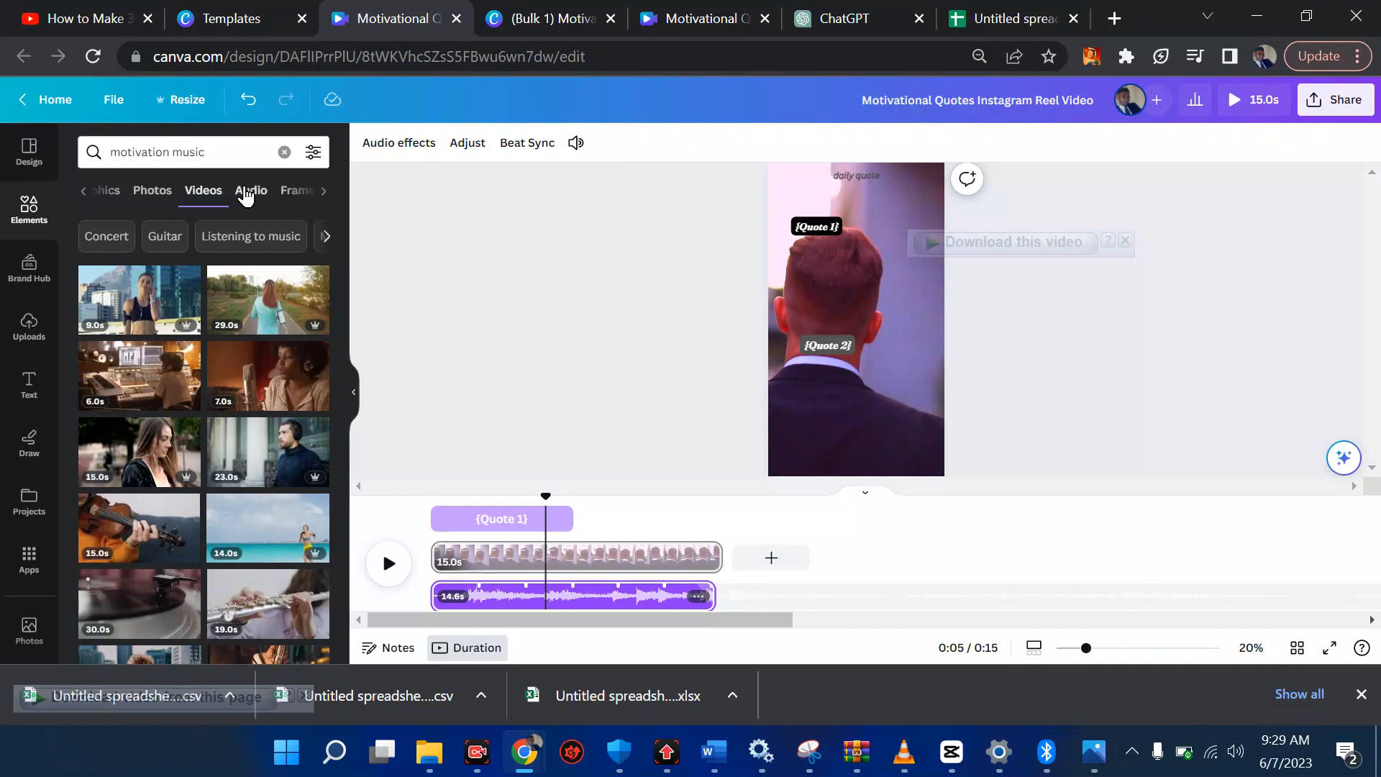
pyautogui.click(246, 192)
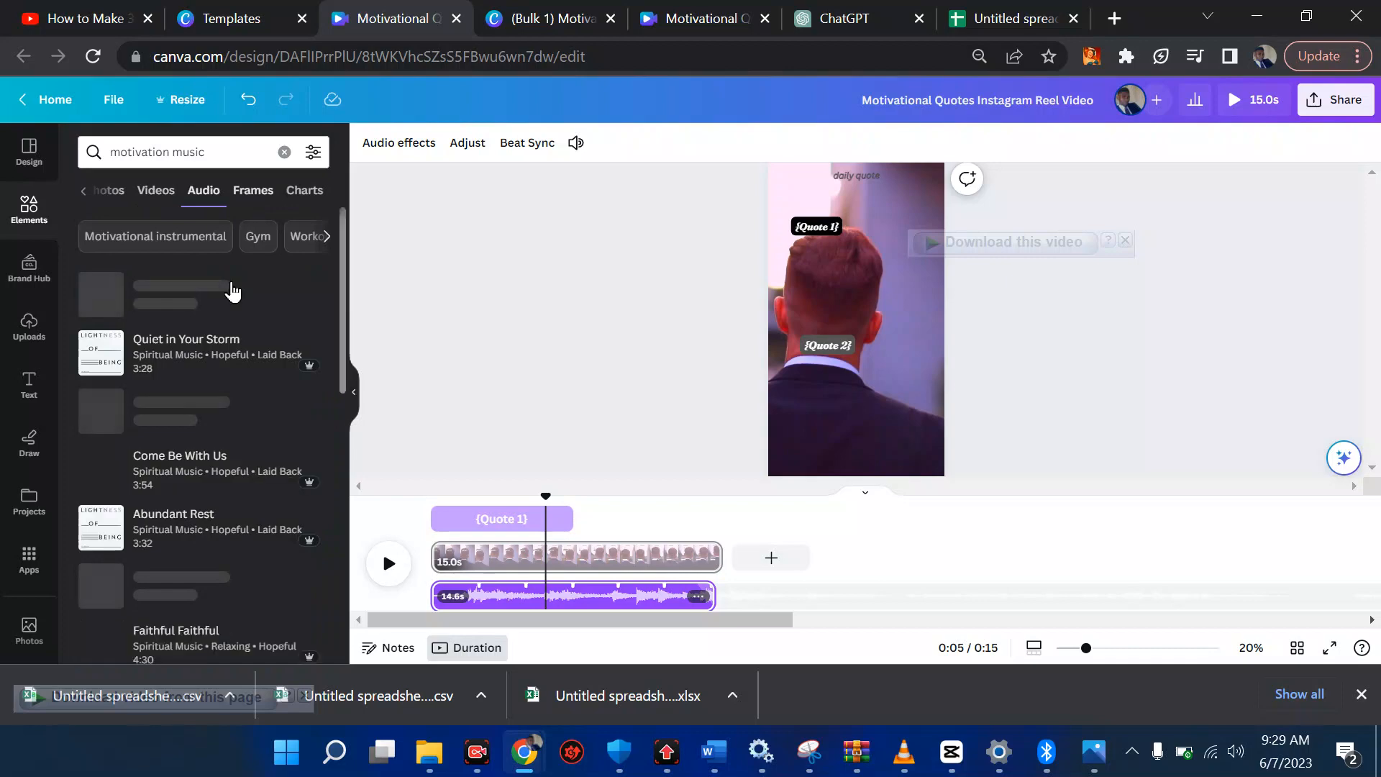
# Browse the audio results and add the track "I Can Hear You Call My Name" to the template
pyautogui.scroll(-3, 186, 363)
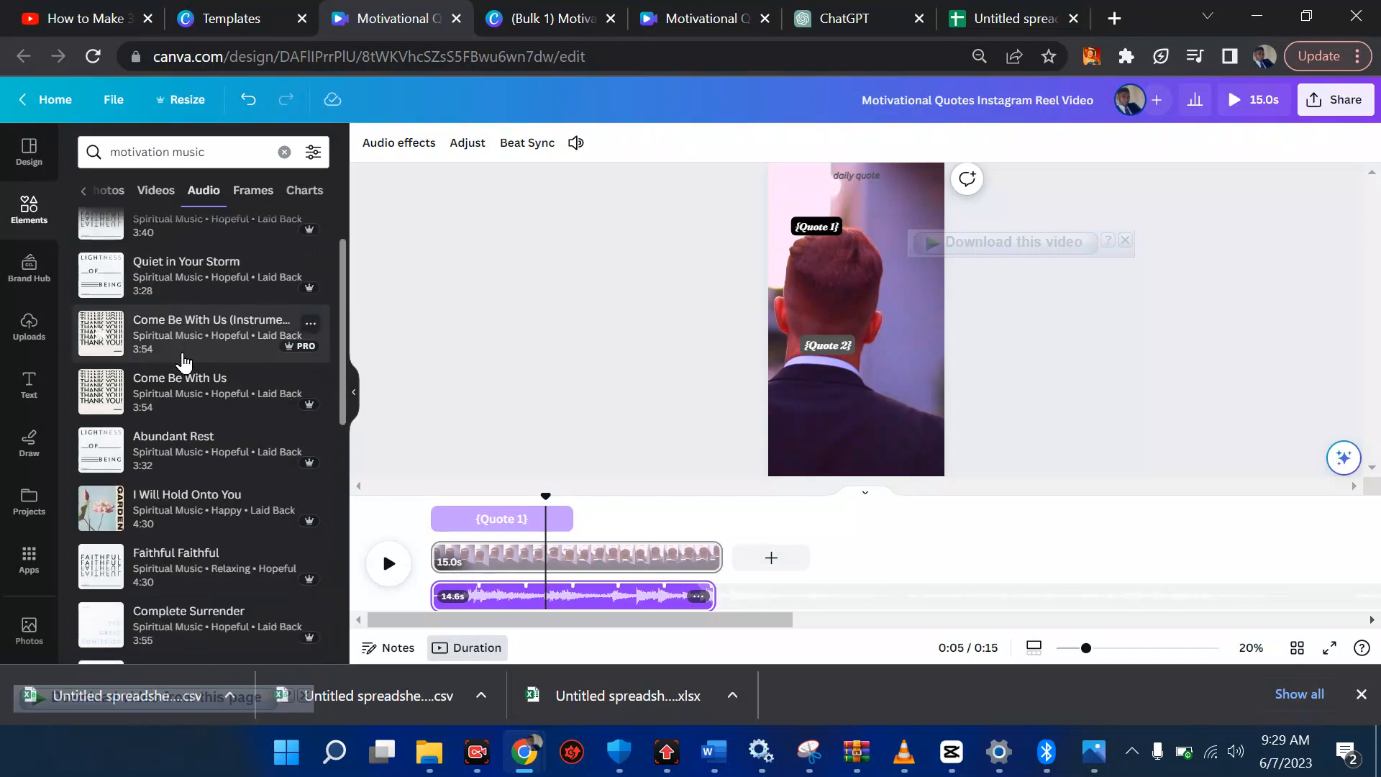
pyautogui.scroll(-8, 184, 359)
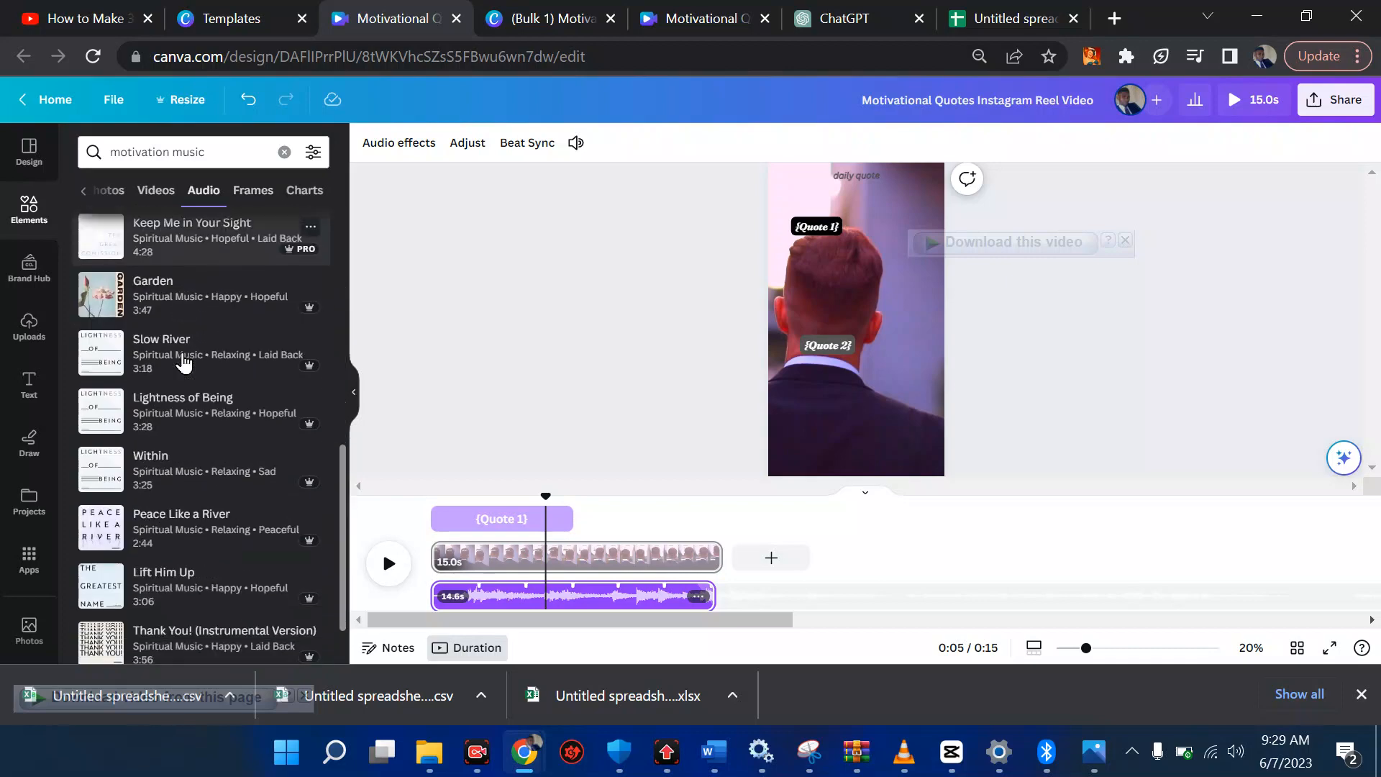
pyautogui.scroll(-2, 184, 361)
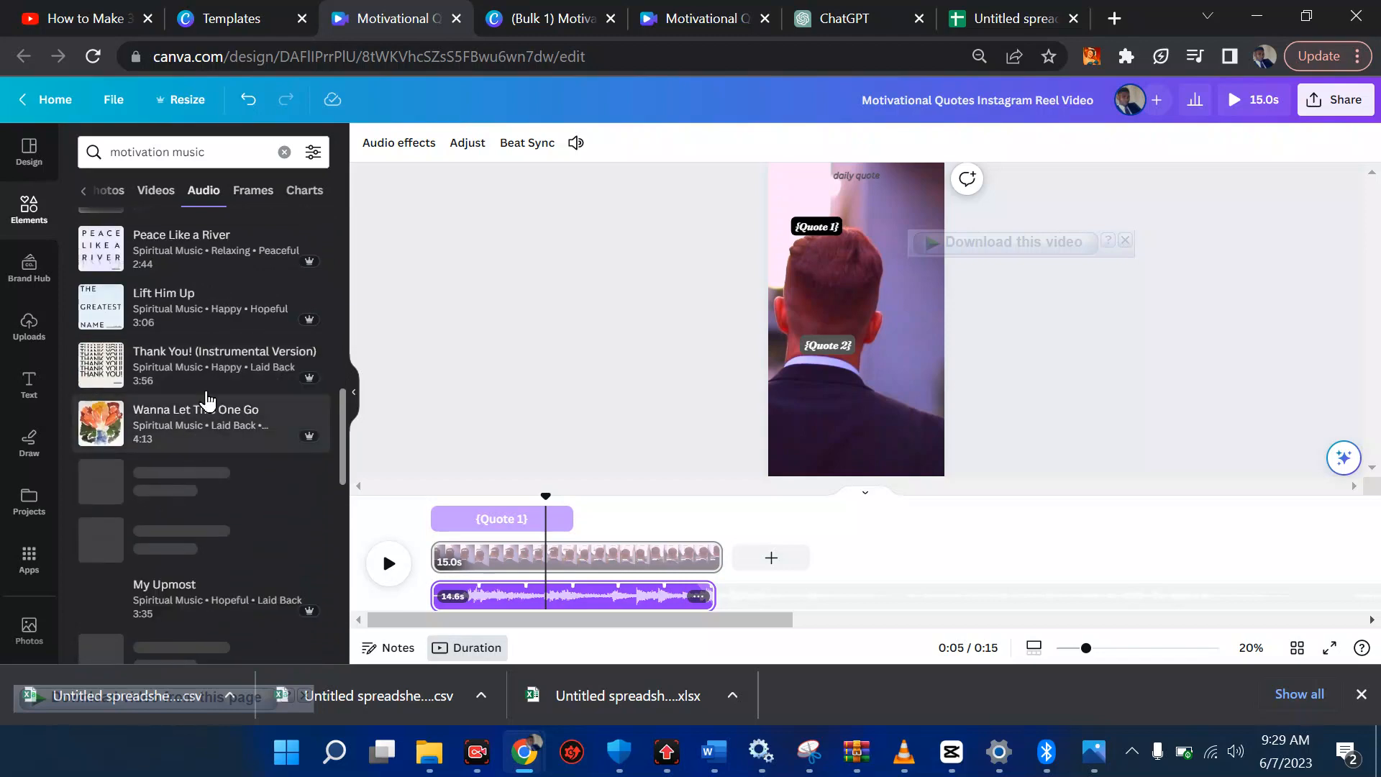
pyautogui.scroll(10, 207, 399)
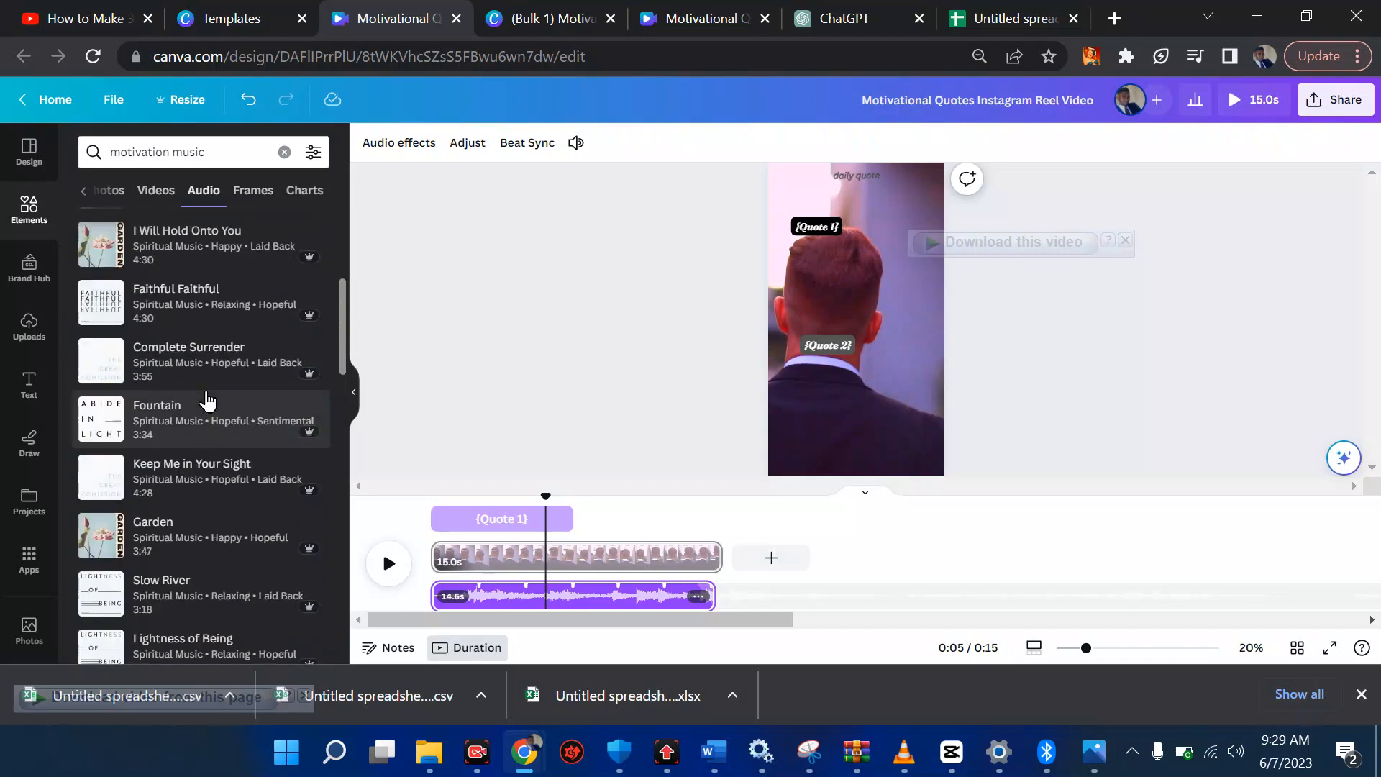
pyautogui.scroll(3, 208, 399)
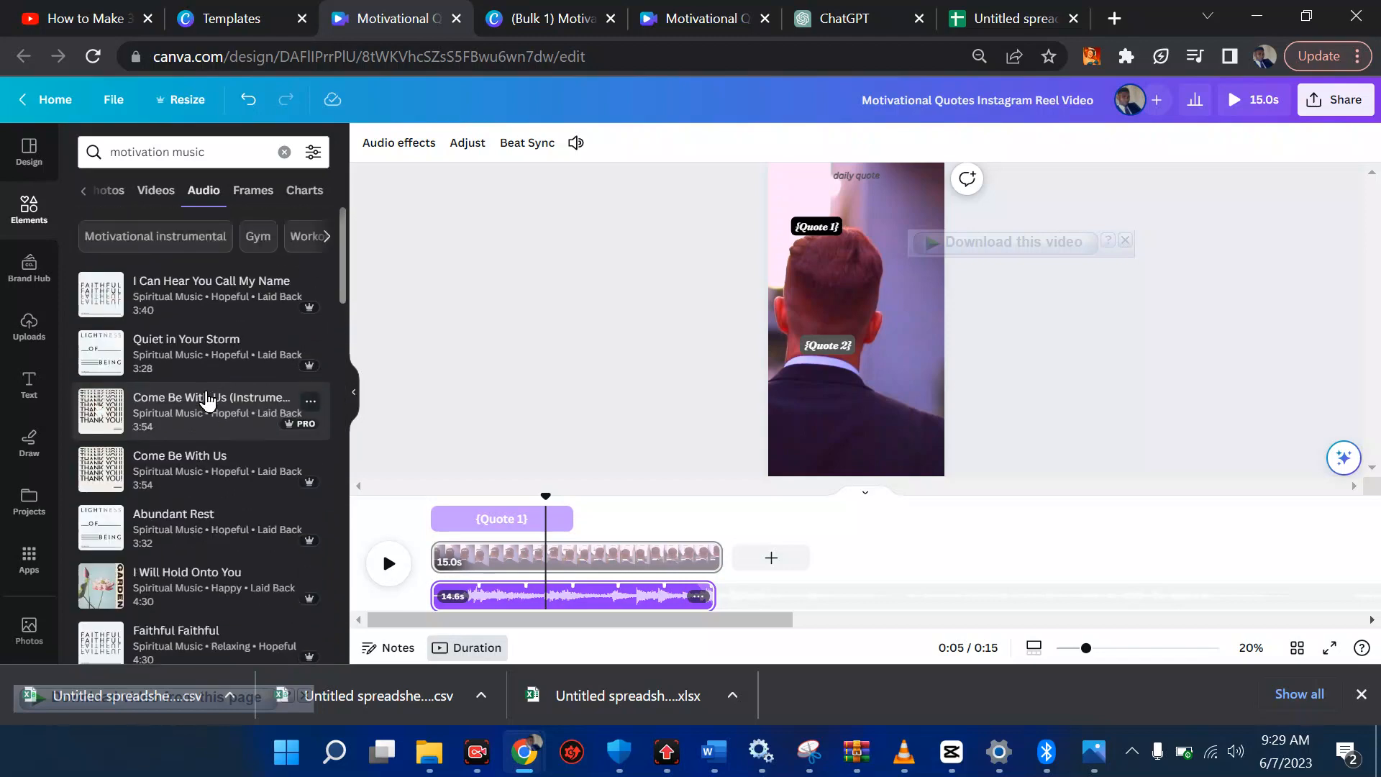
pyautogui.scroll(-1, 208, 400)
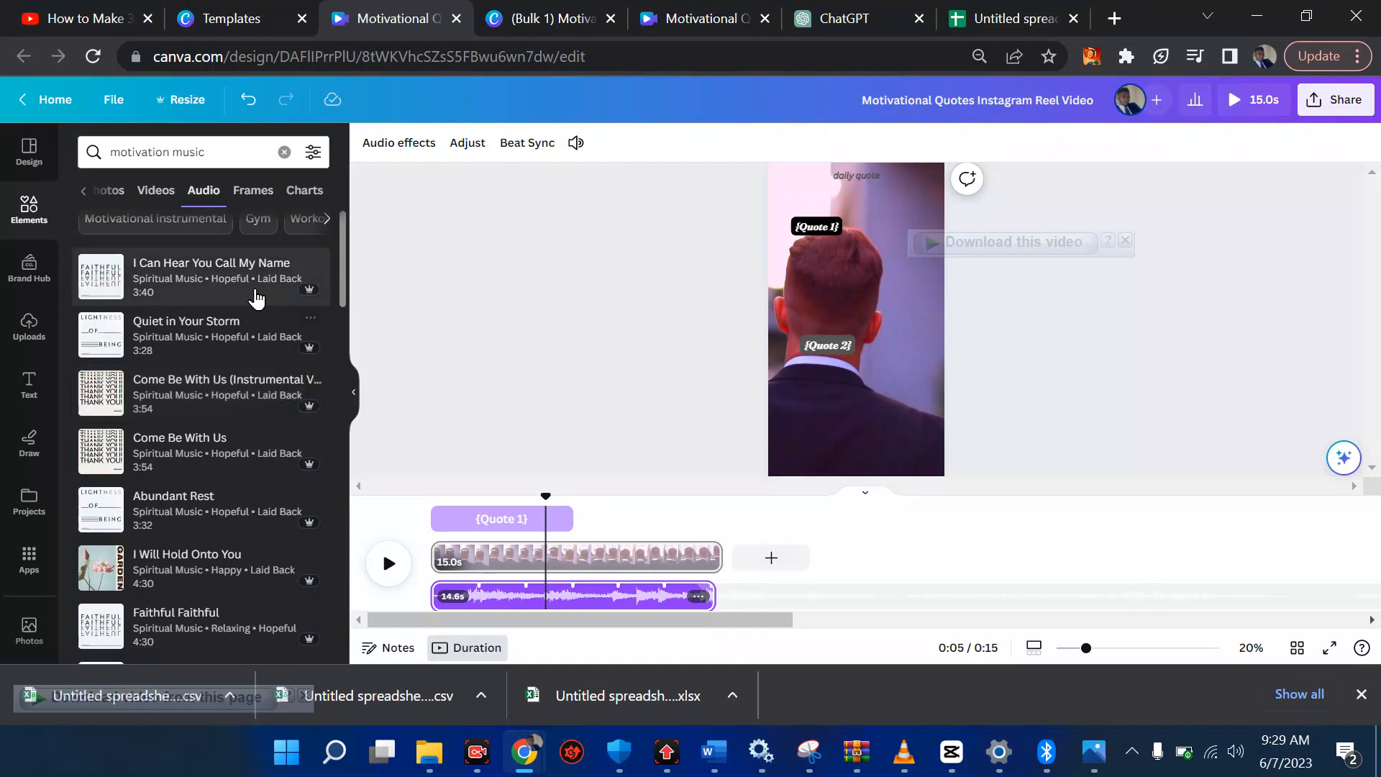
pyautogui.click(257, 290)
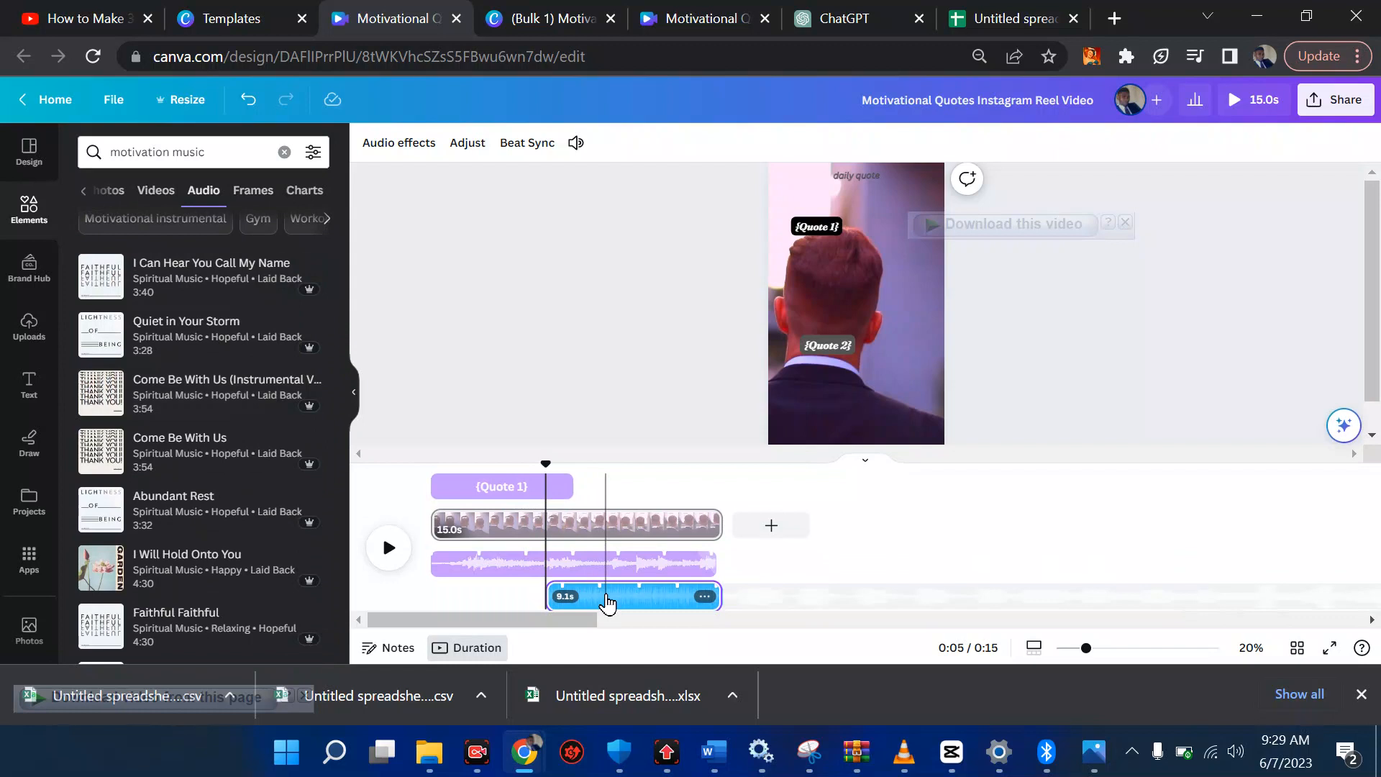
# Move the new audio track to the start of the page and delete the original audio track
pyautogui.moveTo(606, 597); pyautogui.dragTo(467, 596)
pyautogui.click(514, 574)
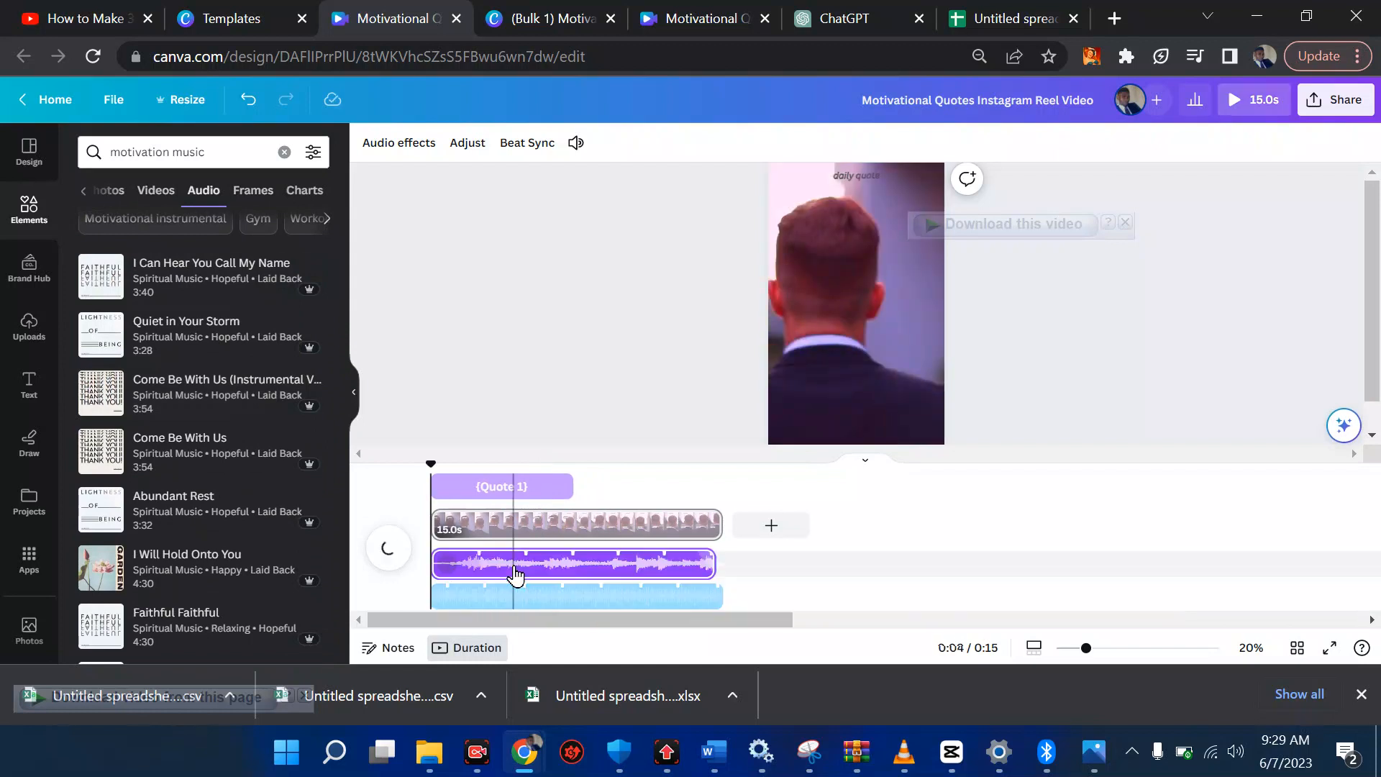
pyautogui.press('Delete')
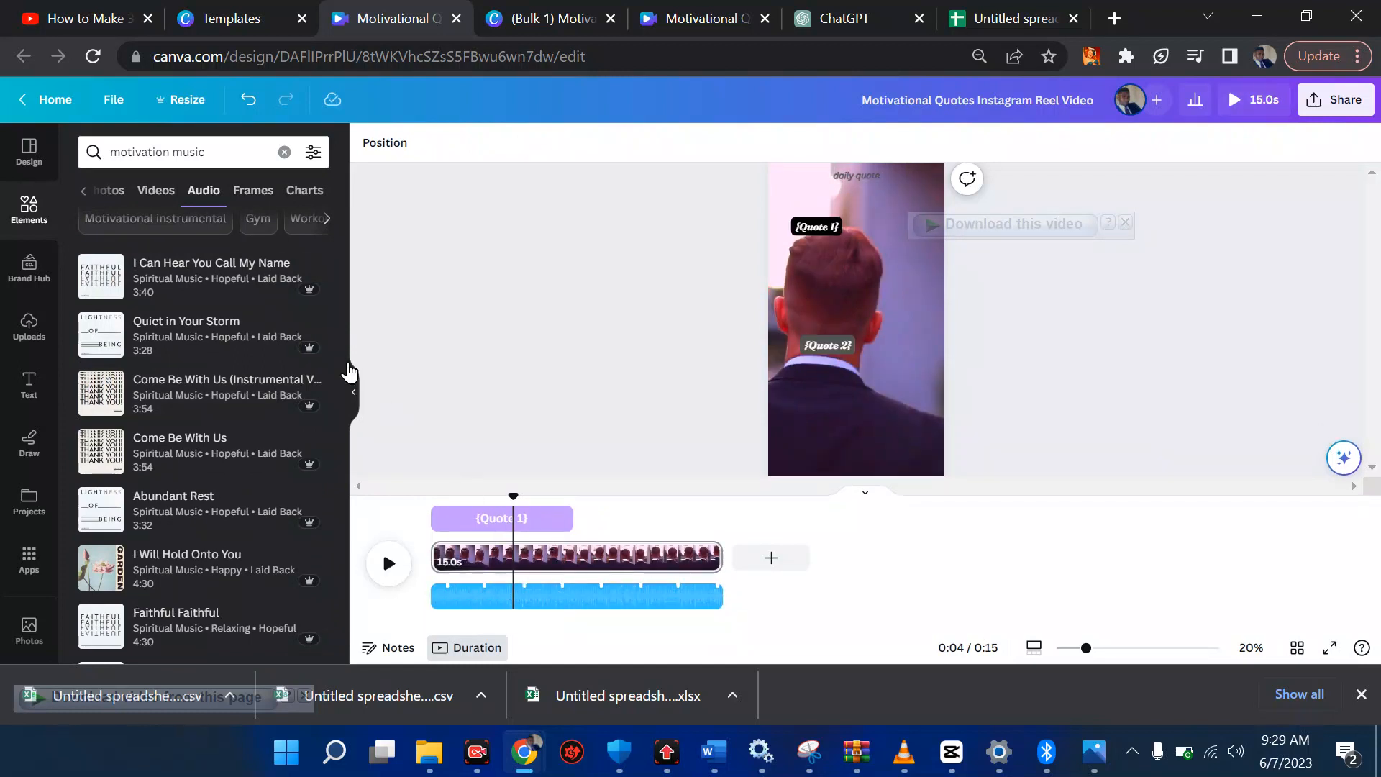
# Switch to the bulk design, show the timing of the "Dream big and dare to fail." text, and look along the timeline
pyautogui.click(528, 9)
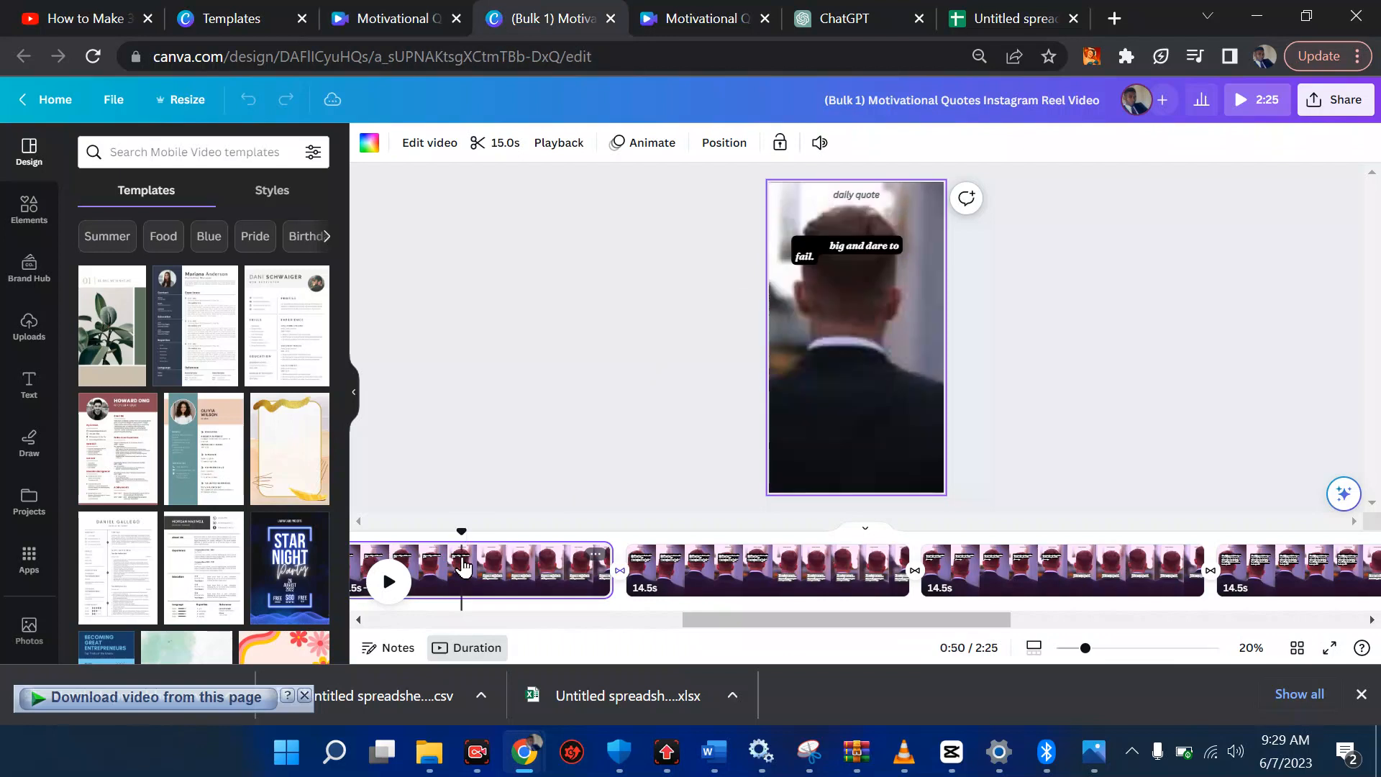
pyautogui.rightClick(463, 568)
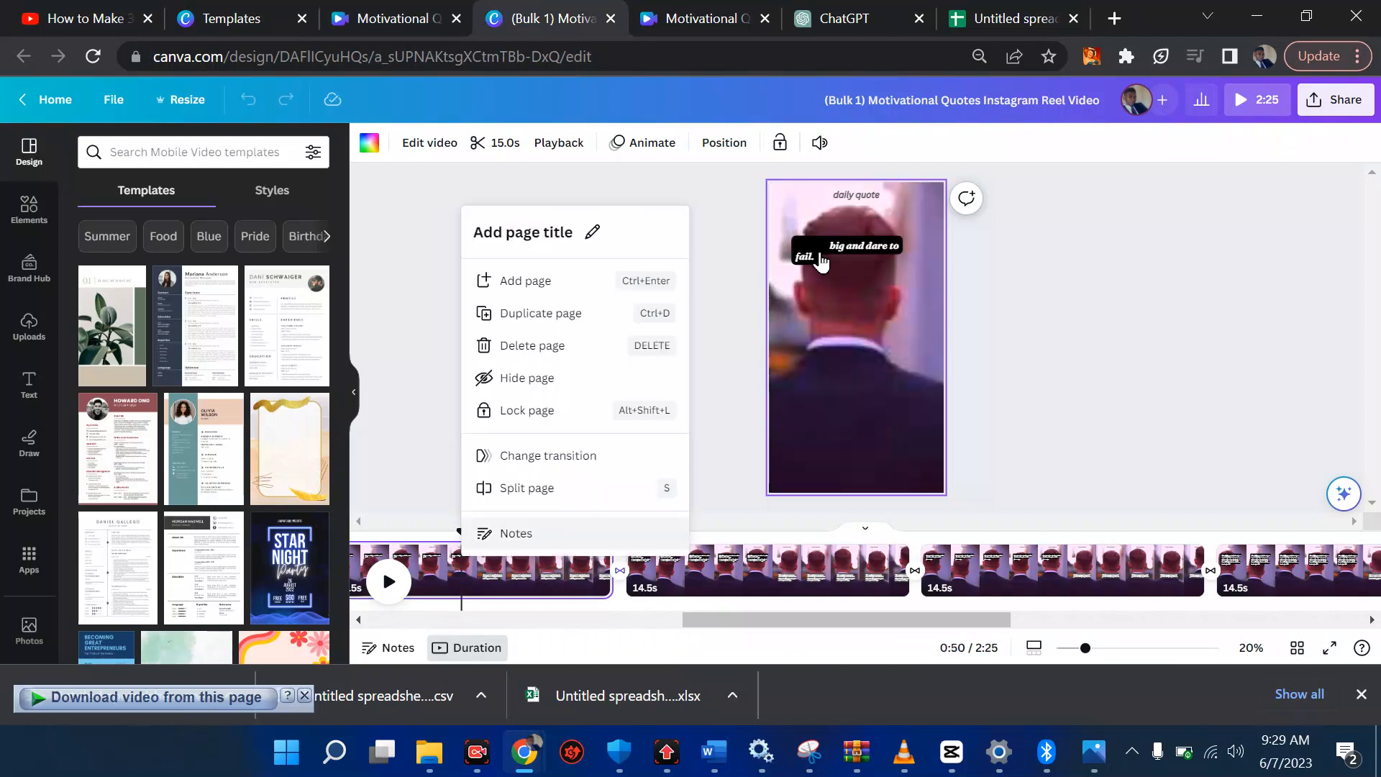
pyautogui.click(845, 250)
pyautogui.rightClick(844, 249)
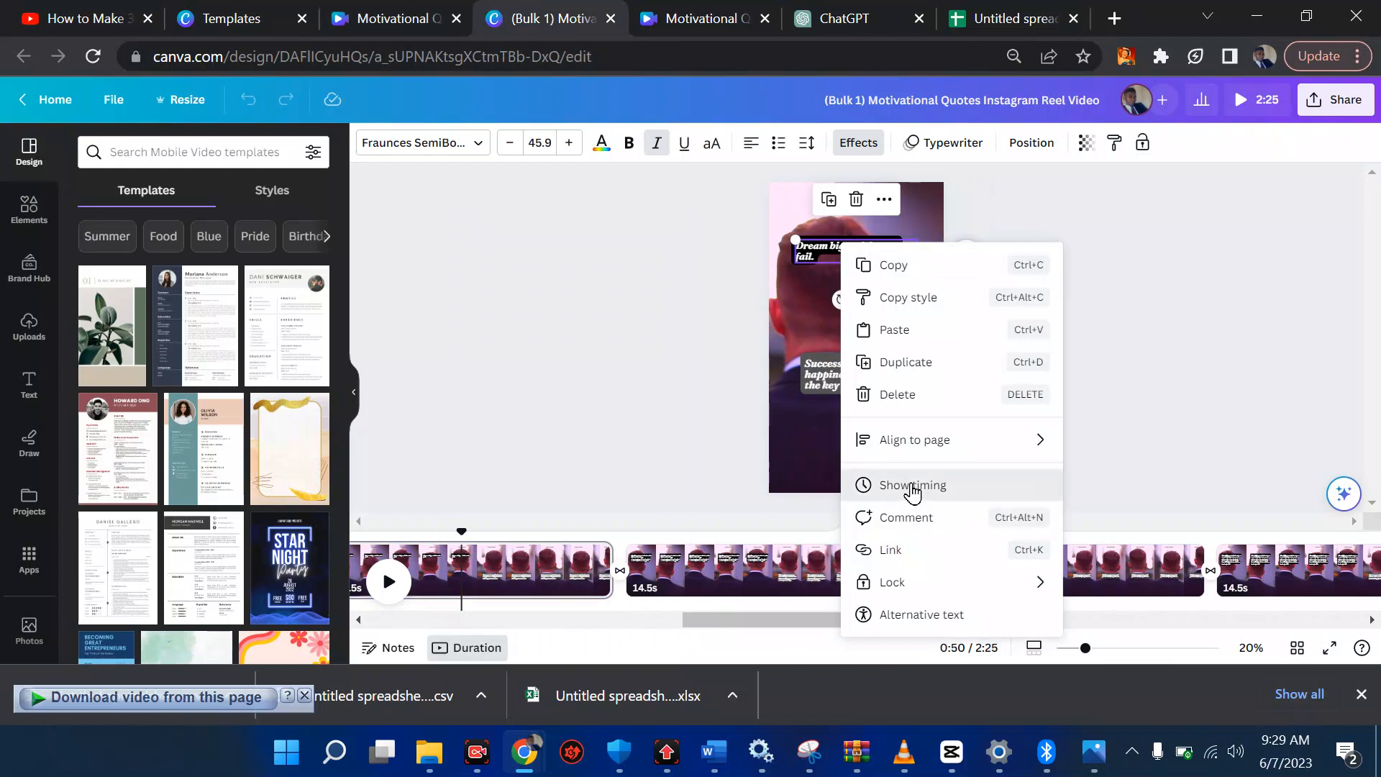
pyautogui.click(912, 490)
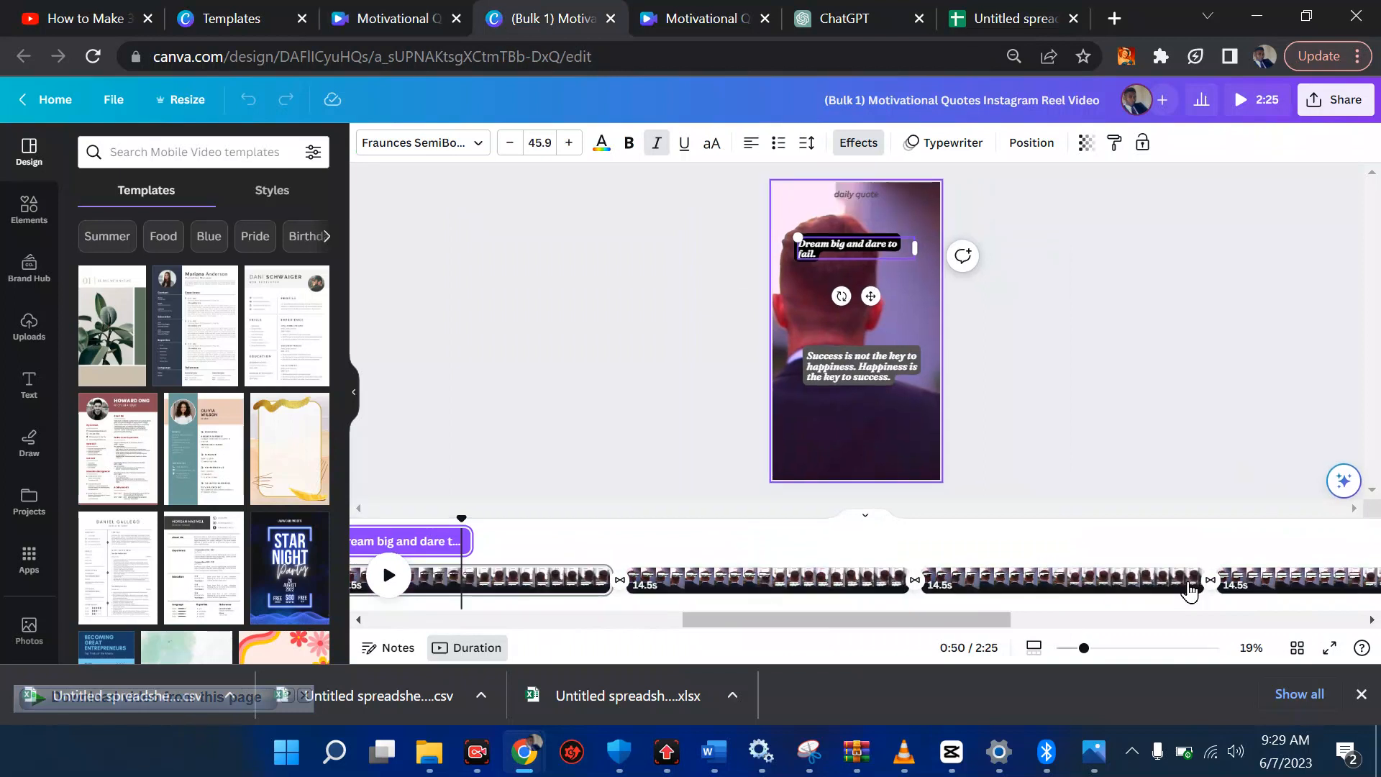
pyautogui.hscroll(4, 561, 579)
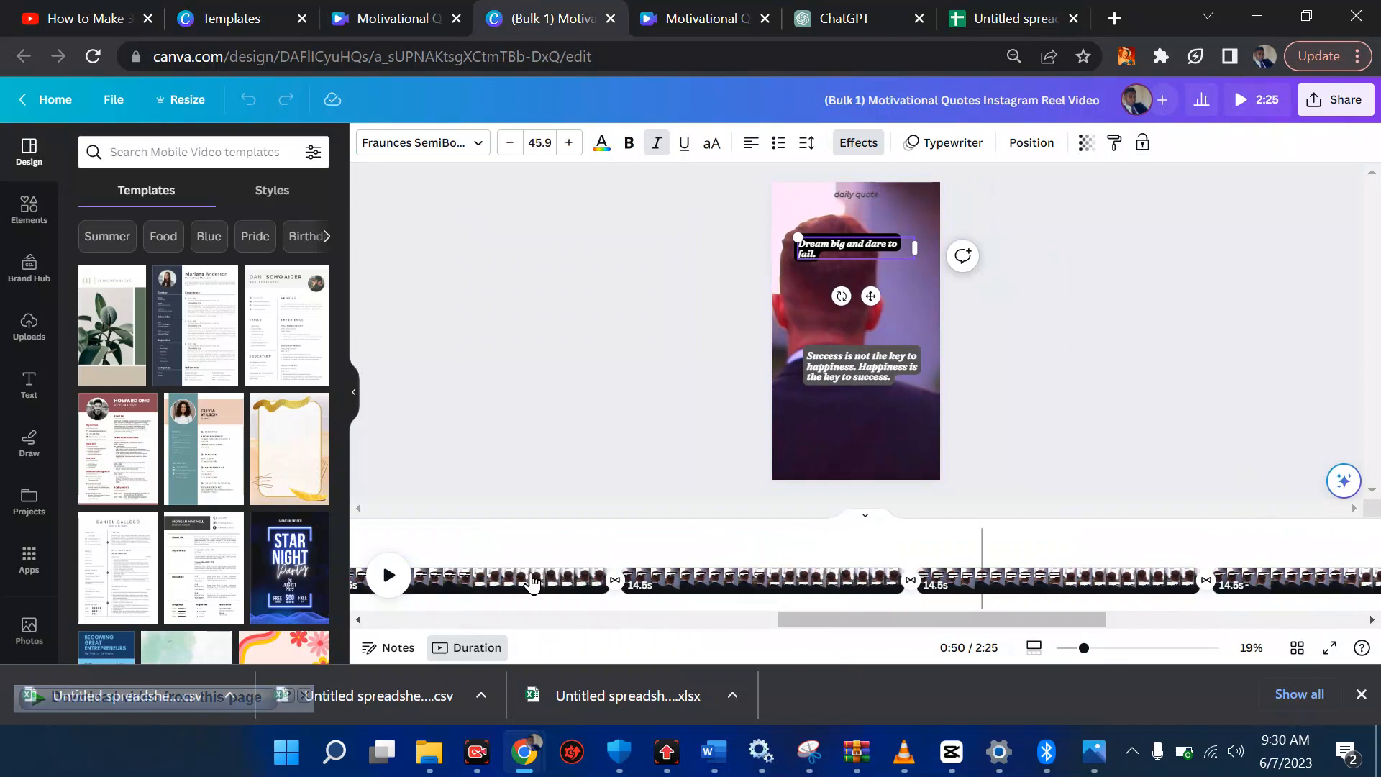
pyautogui.hscroll(-5, 532, 583)
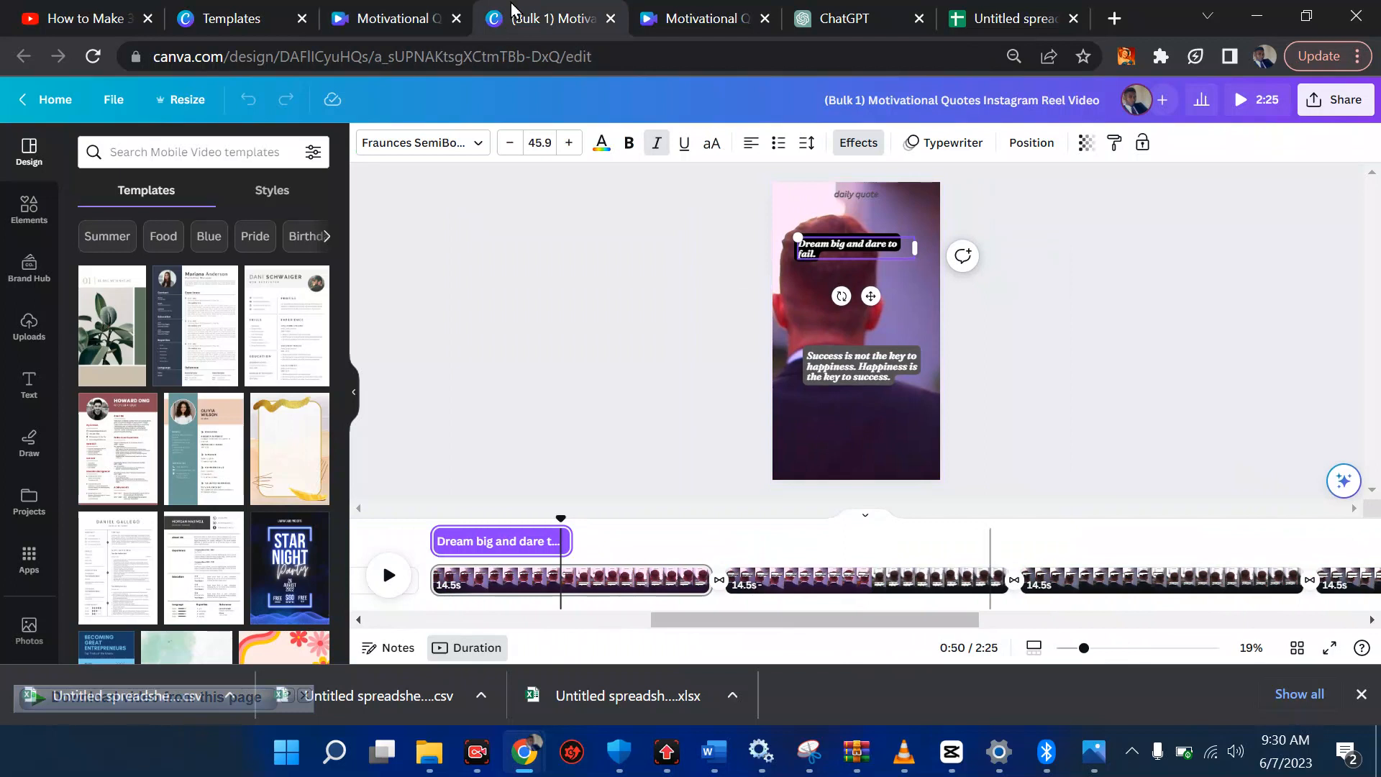
pyautogui.click(412, 15)
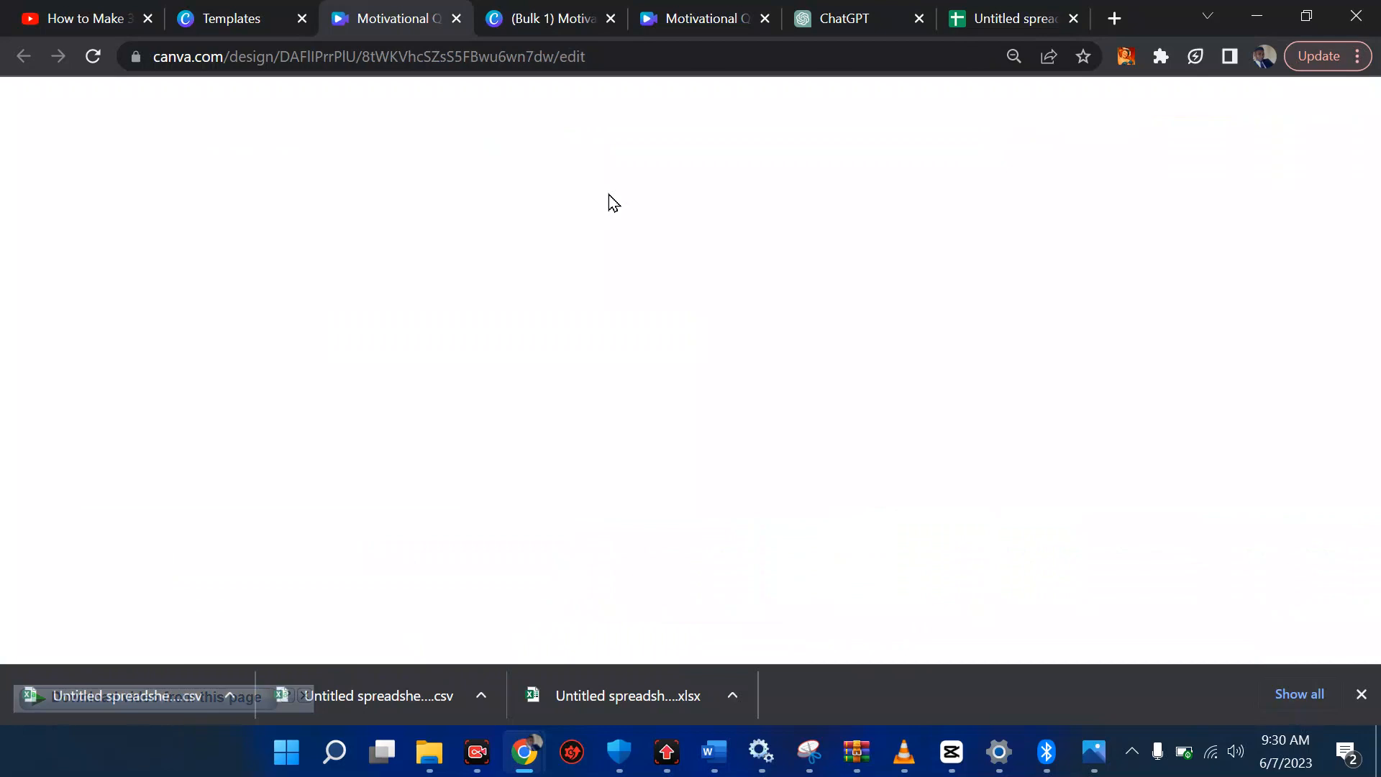
pyautogui.click(556, 23)
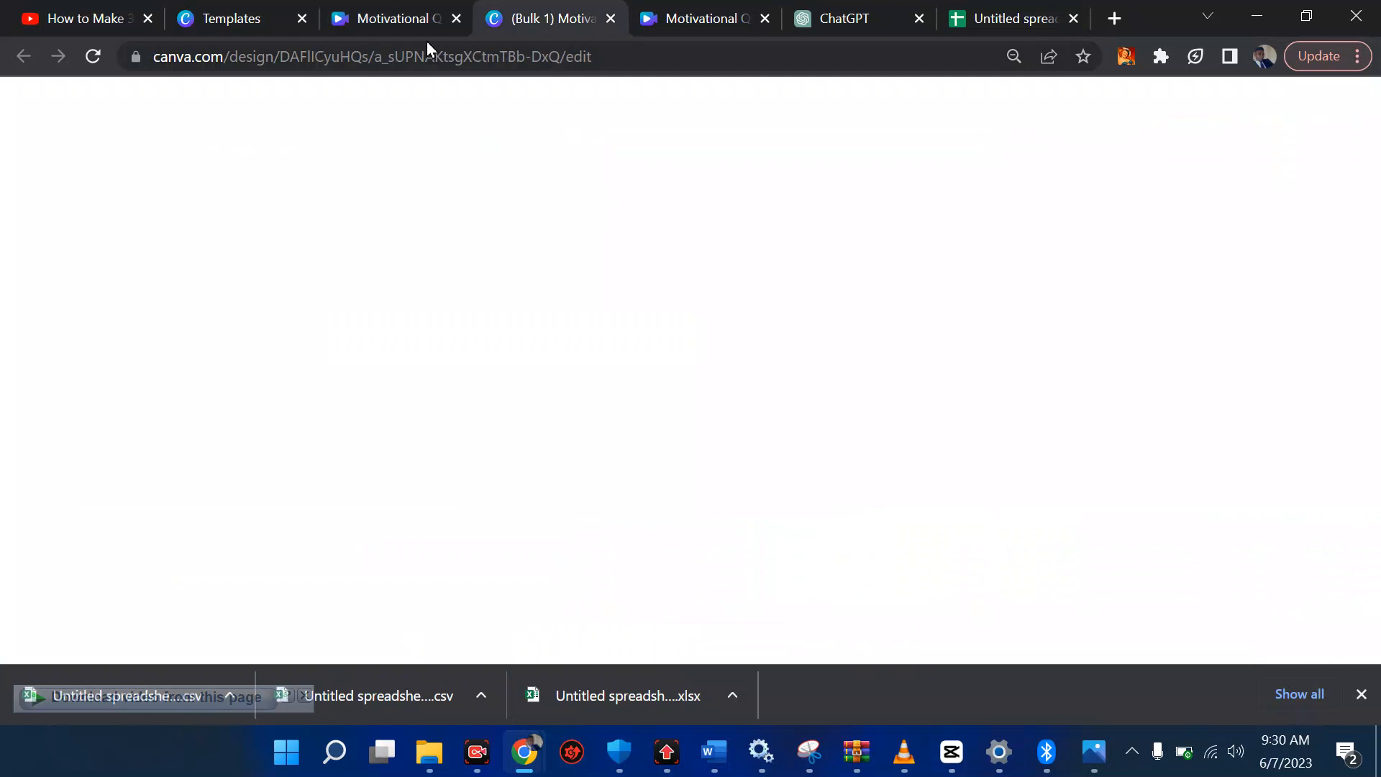
pyautogui.click(401, 19)
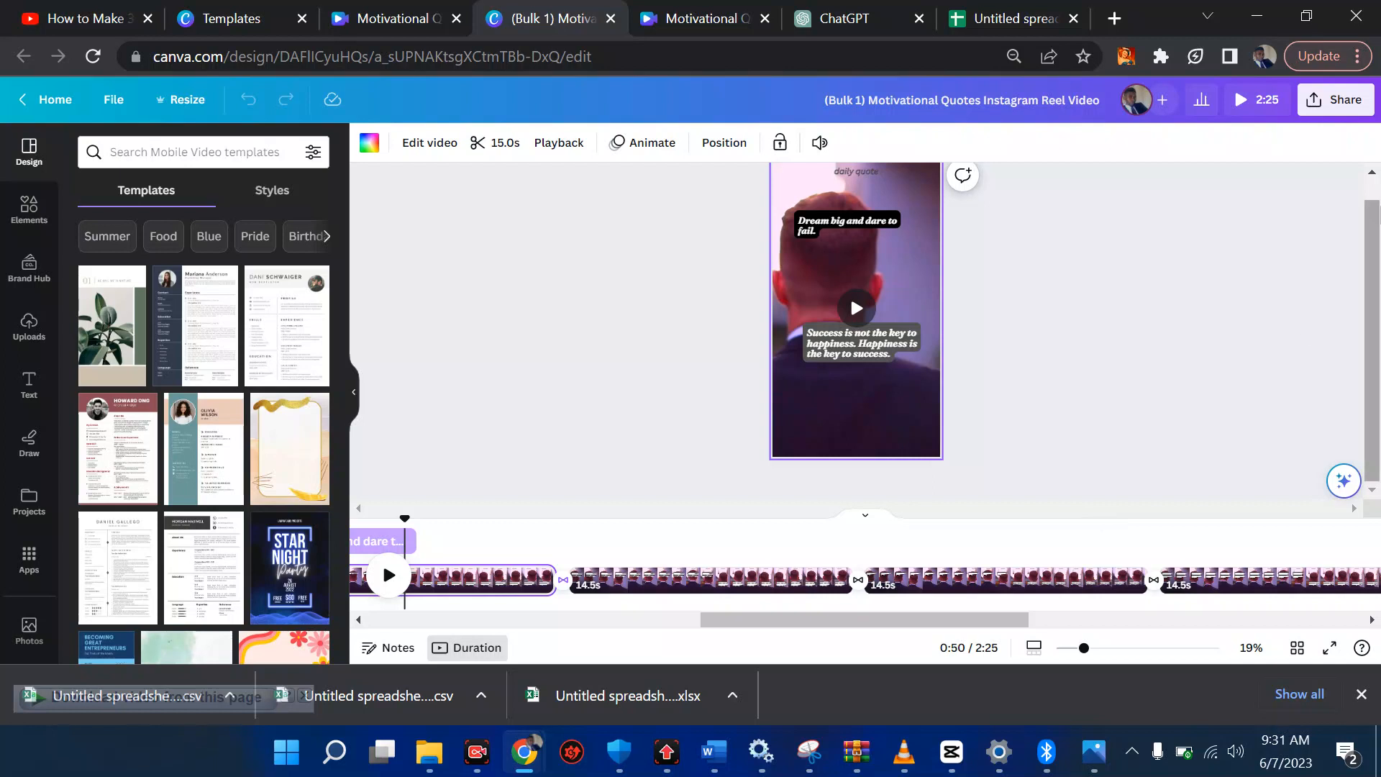
# Download all 10 pages of the bulk design as an MP4 video in 1080p quality
pyautogui.click(1340, 108)
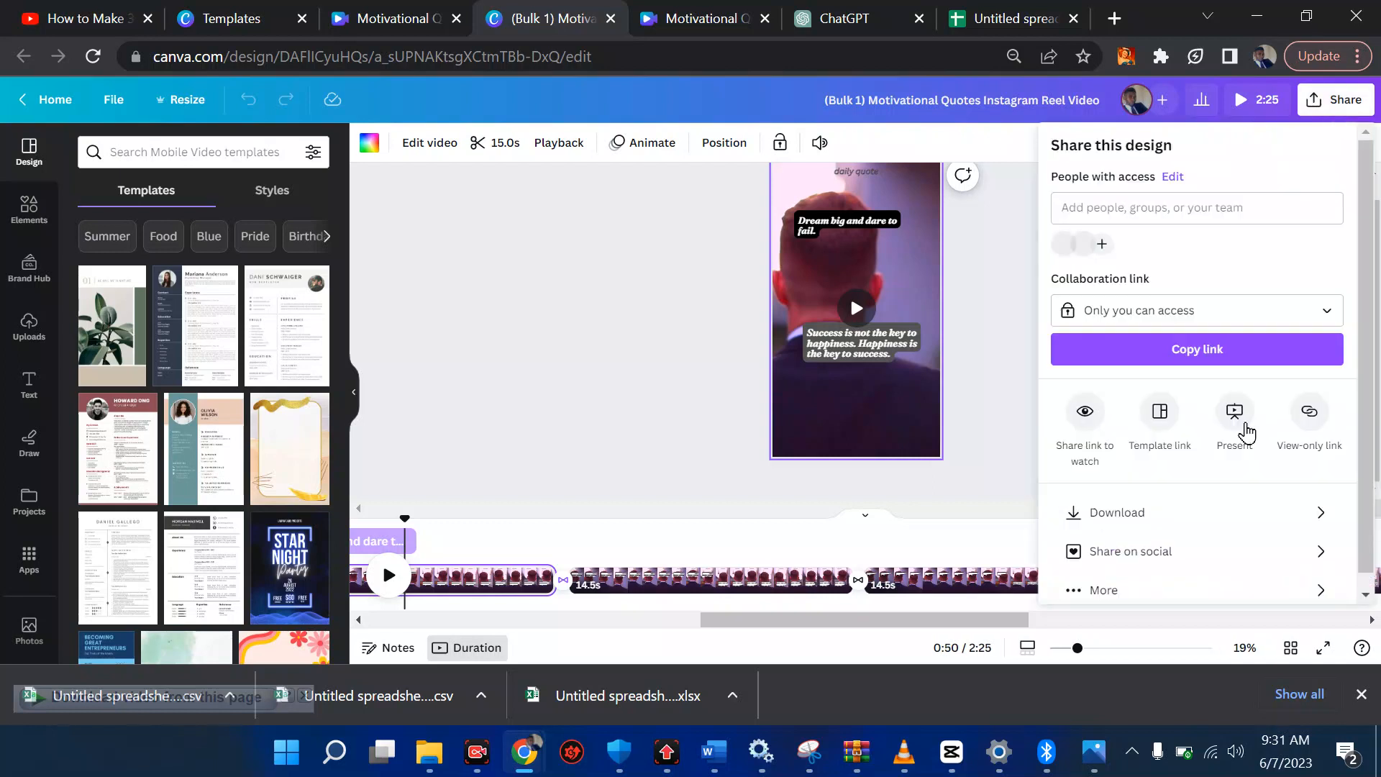
pyautogui.click(1149, 530)
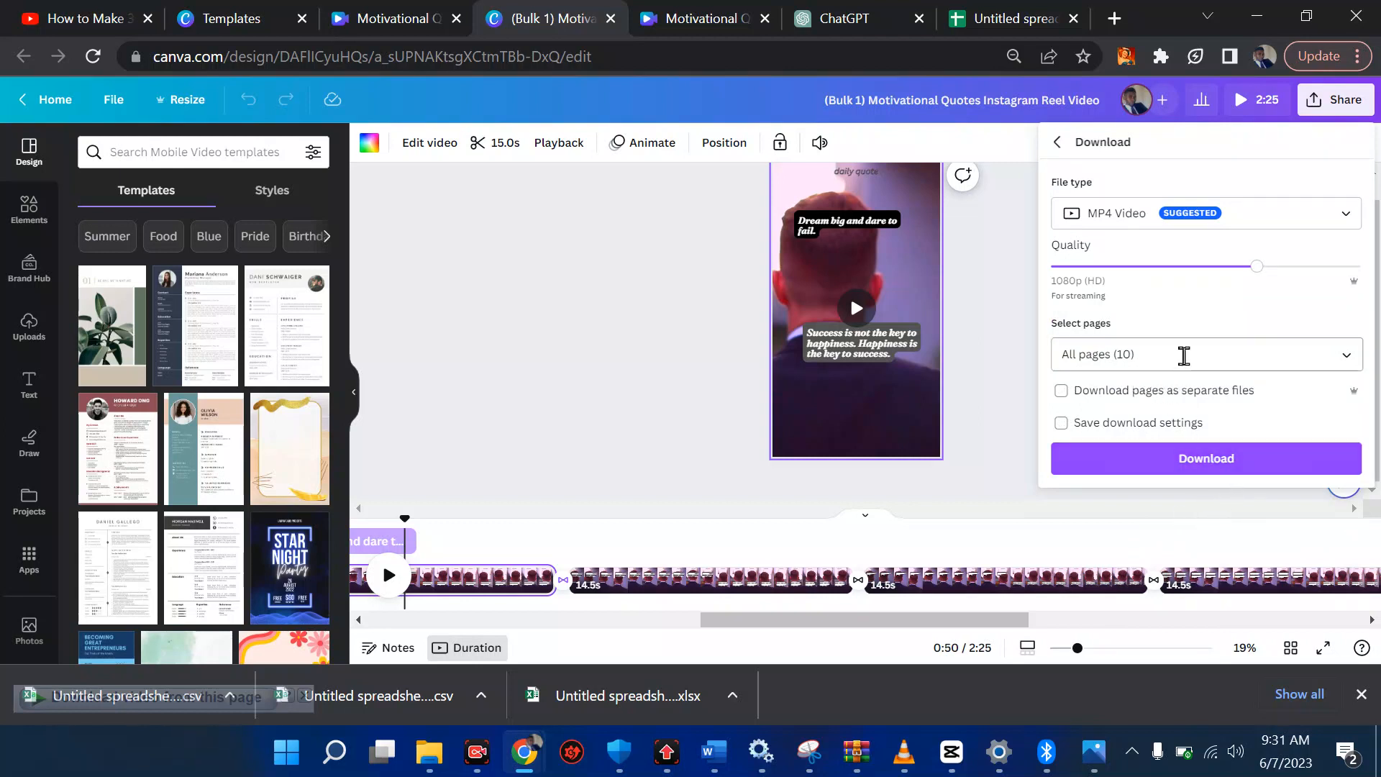
pyautogui.click(1124, 459)
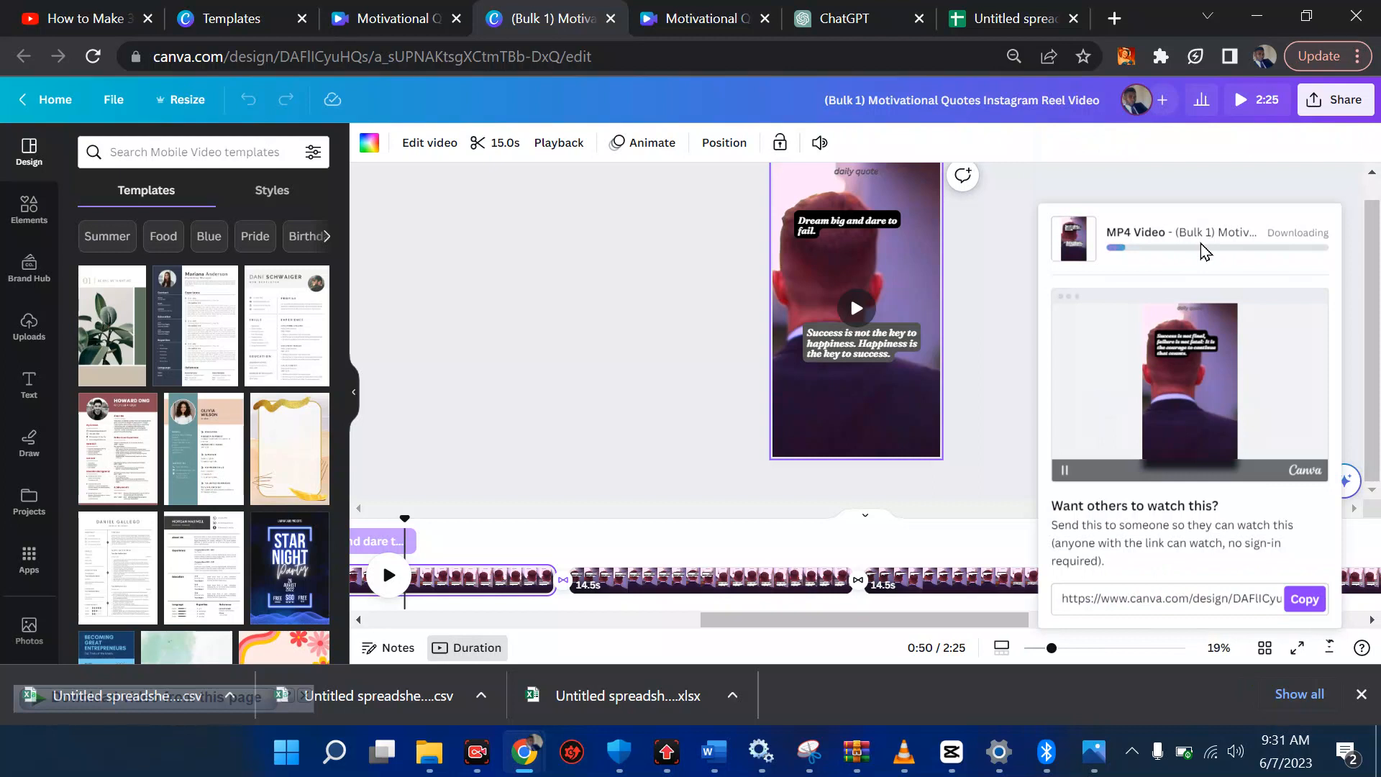
# Switch to the open CANVA FULL TUTORIAL (1).zip archive in WinRAR and select all its PNG files for copying
pyautogui.click(857, 752)
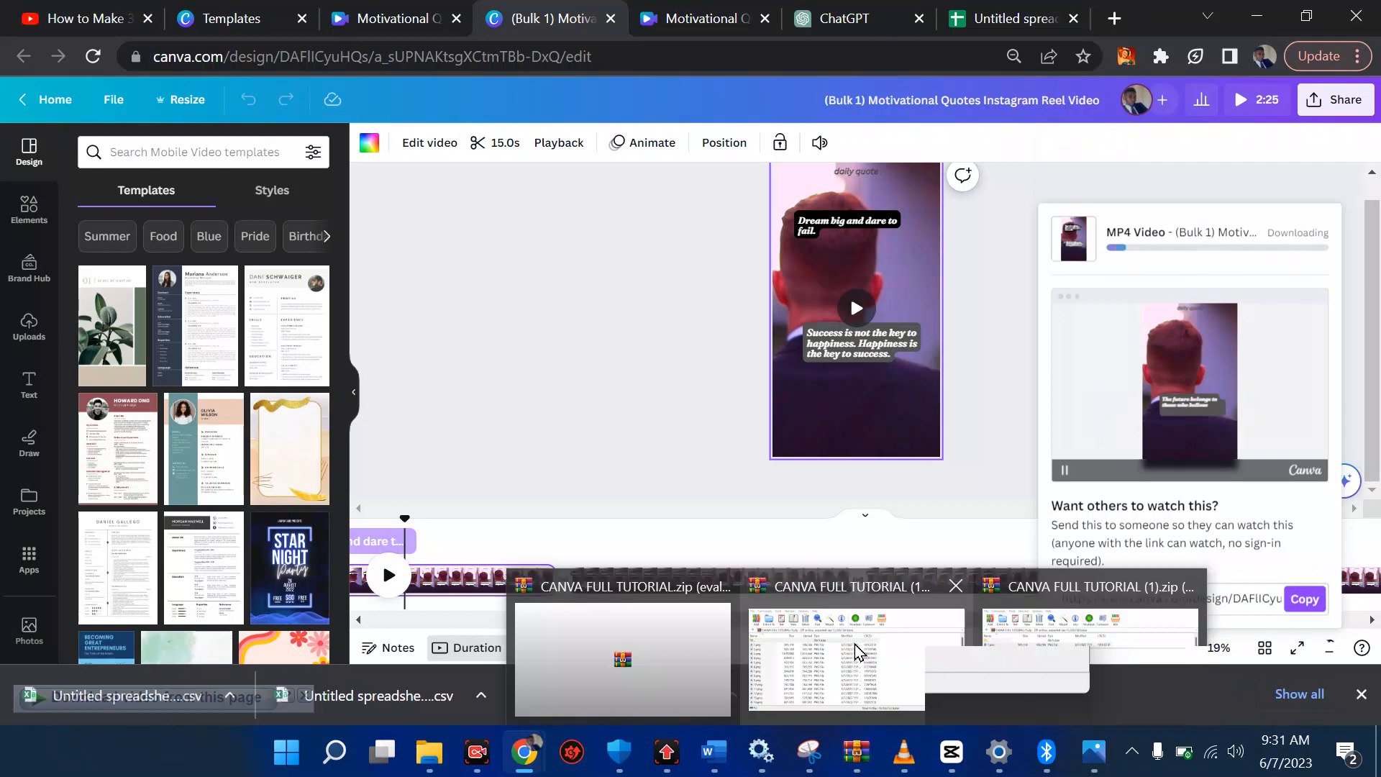
pyautogui.click(855, 644)
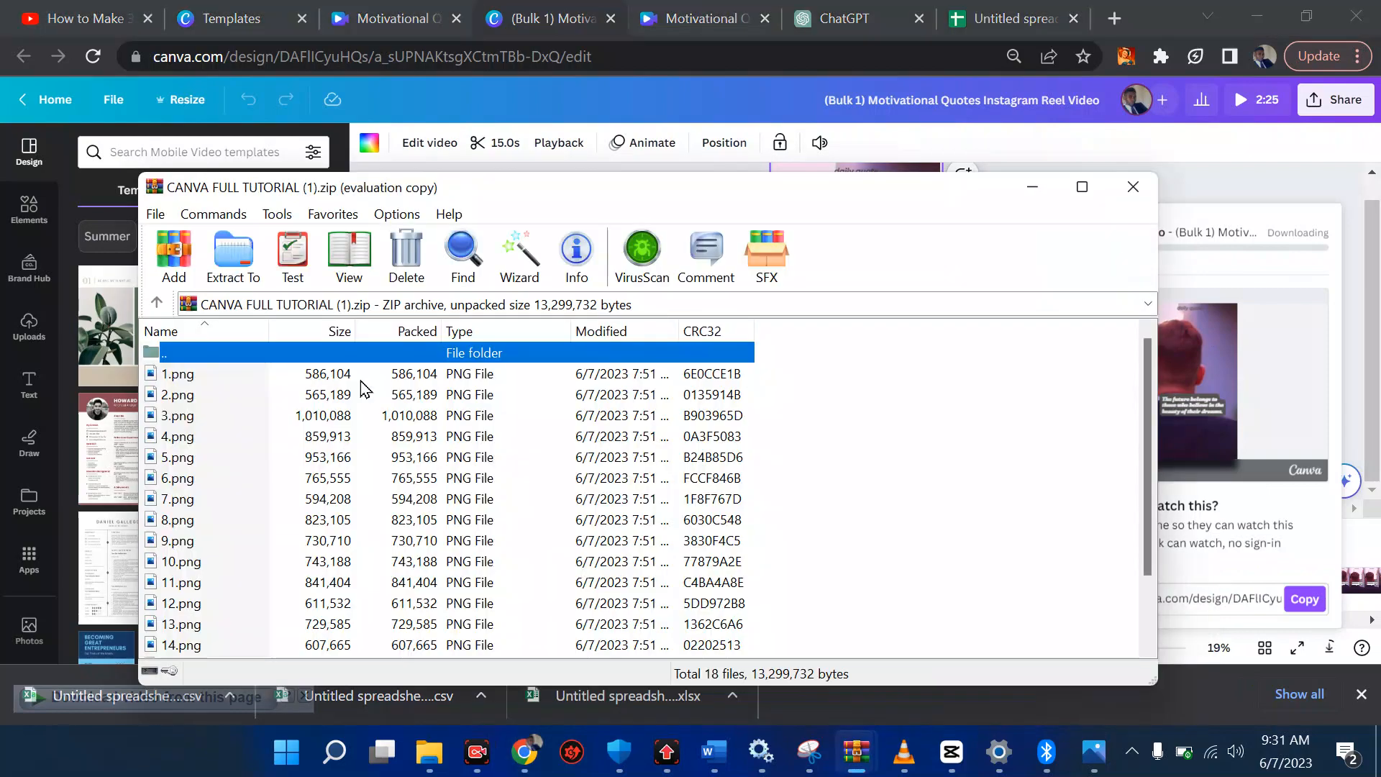
pyautogui.click(361, 382)
pyautogui.scroll(-1, 360, 381)
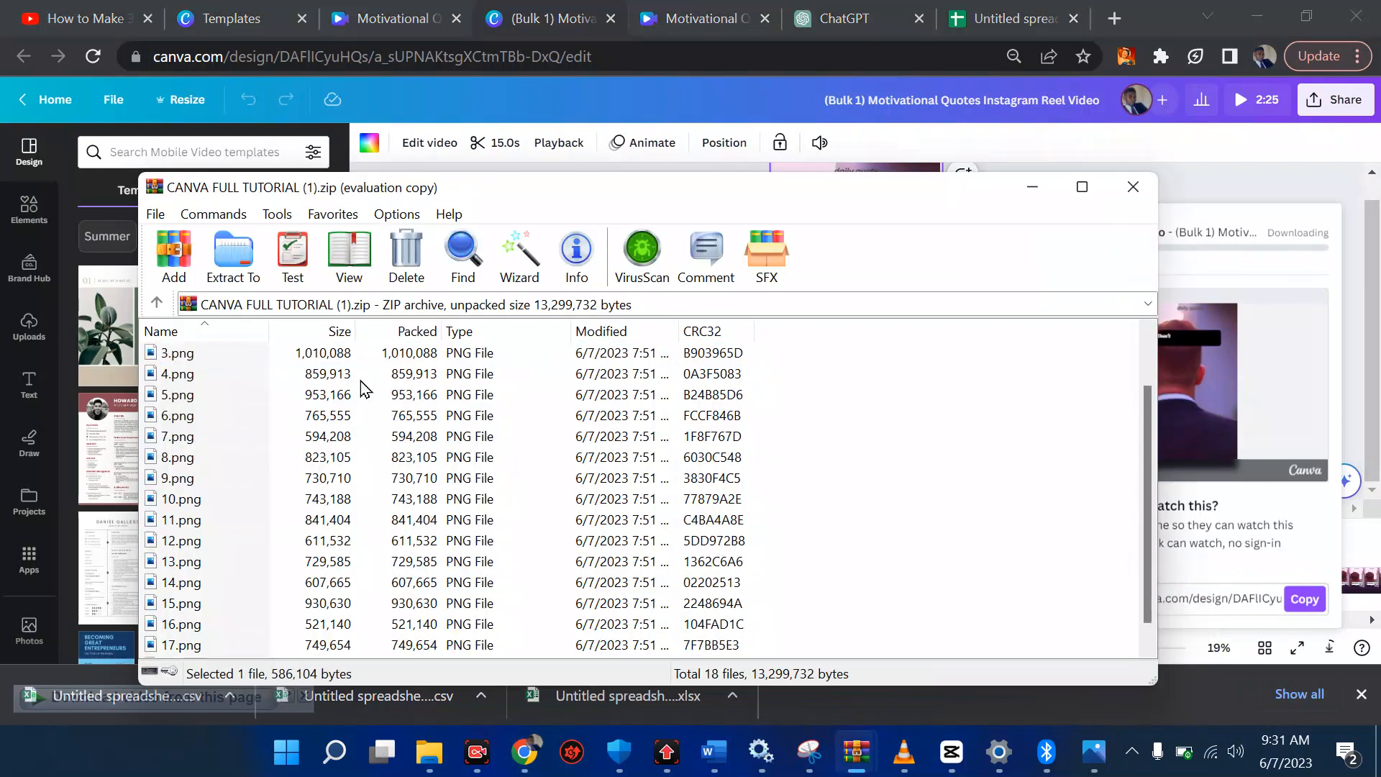
pyautogui.click(361, 381)
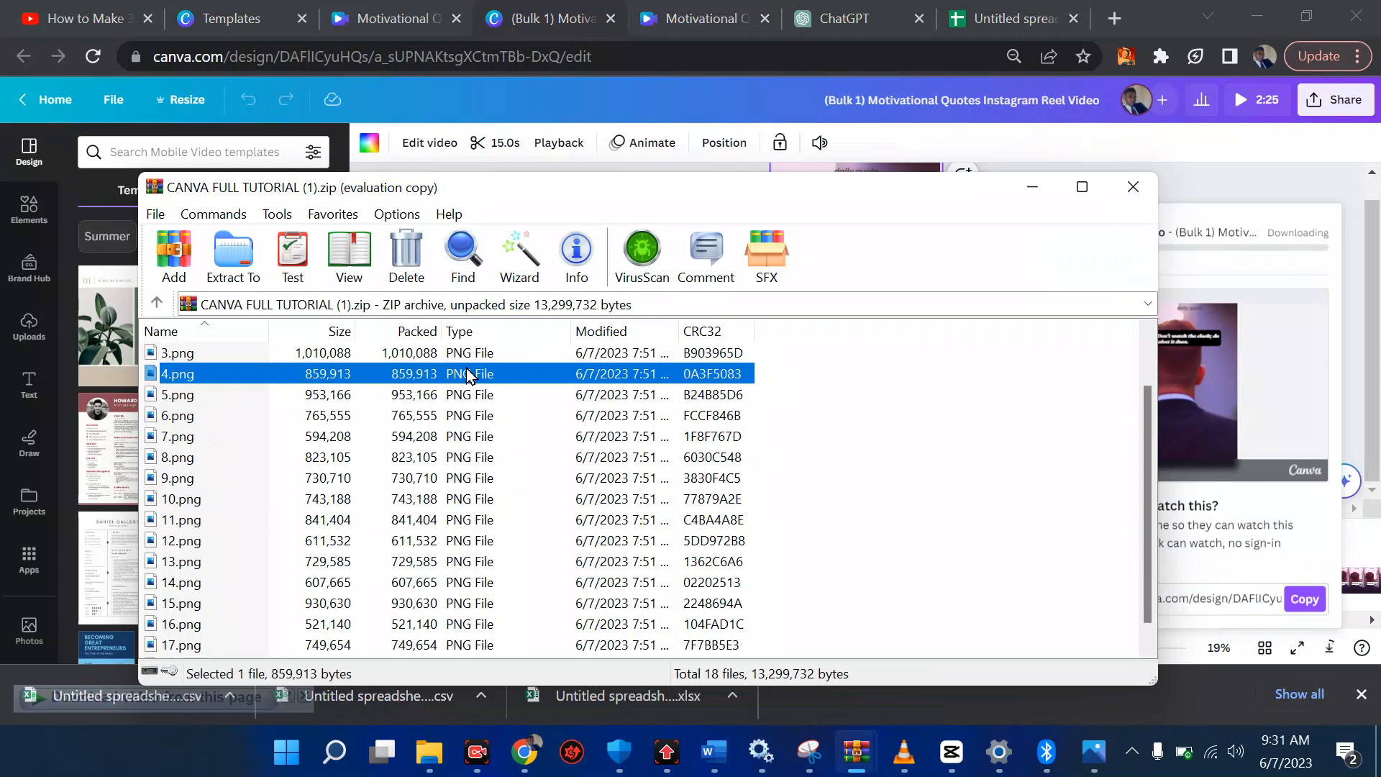
pyautogui.hotkey('ctrl', 'a')
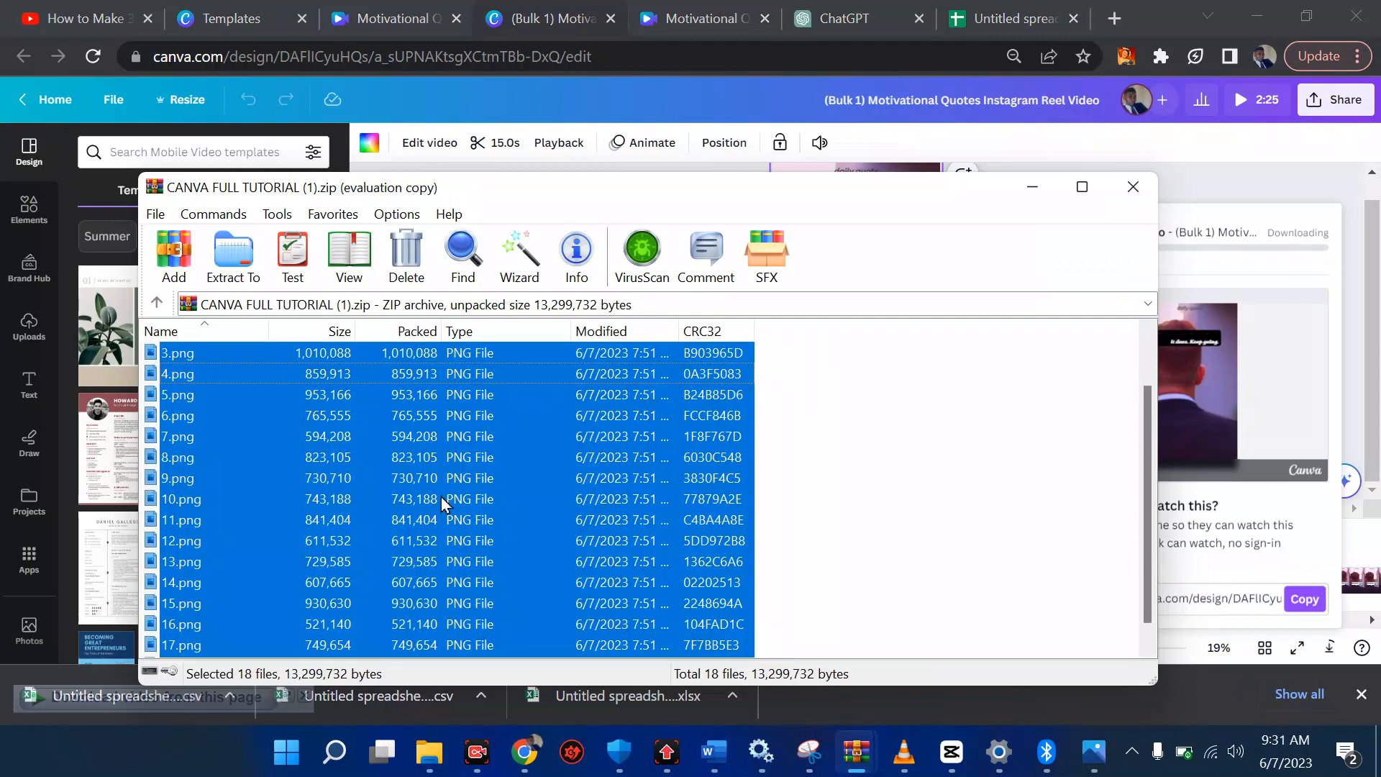
# Switch to the canva videos folder in File Explorer, create a folder named "motivation quote" in it, and open that folder
pyautogui.moveTo(431, 757)
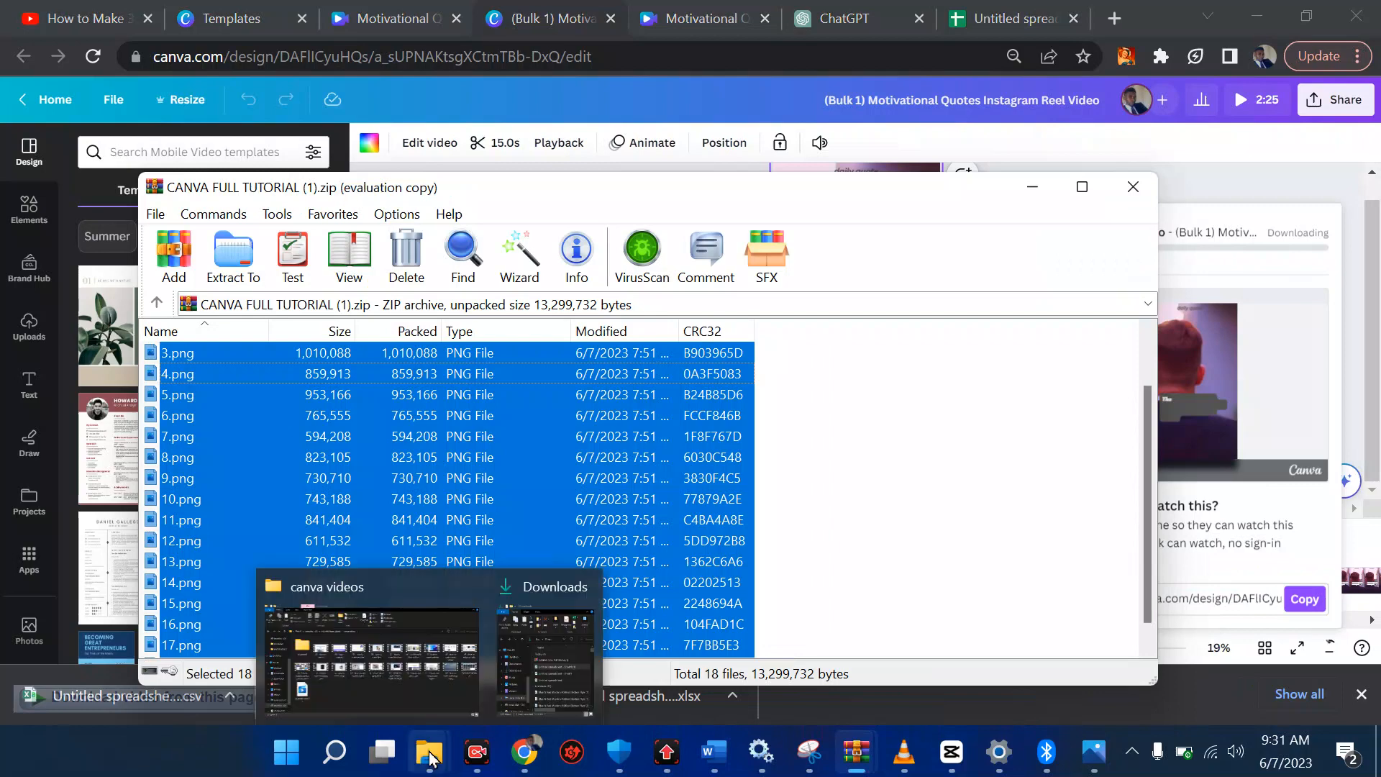
pyautogui.click(416, 640)
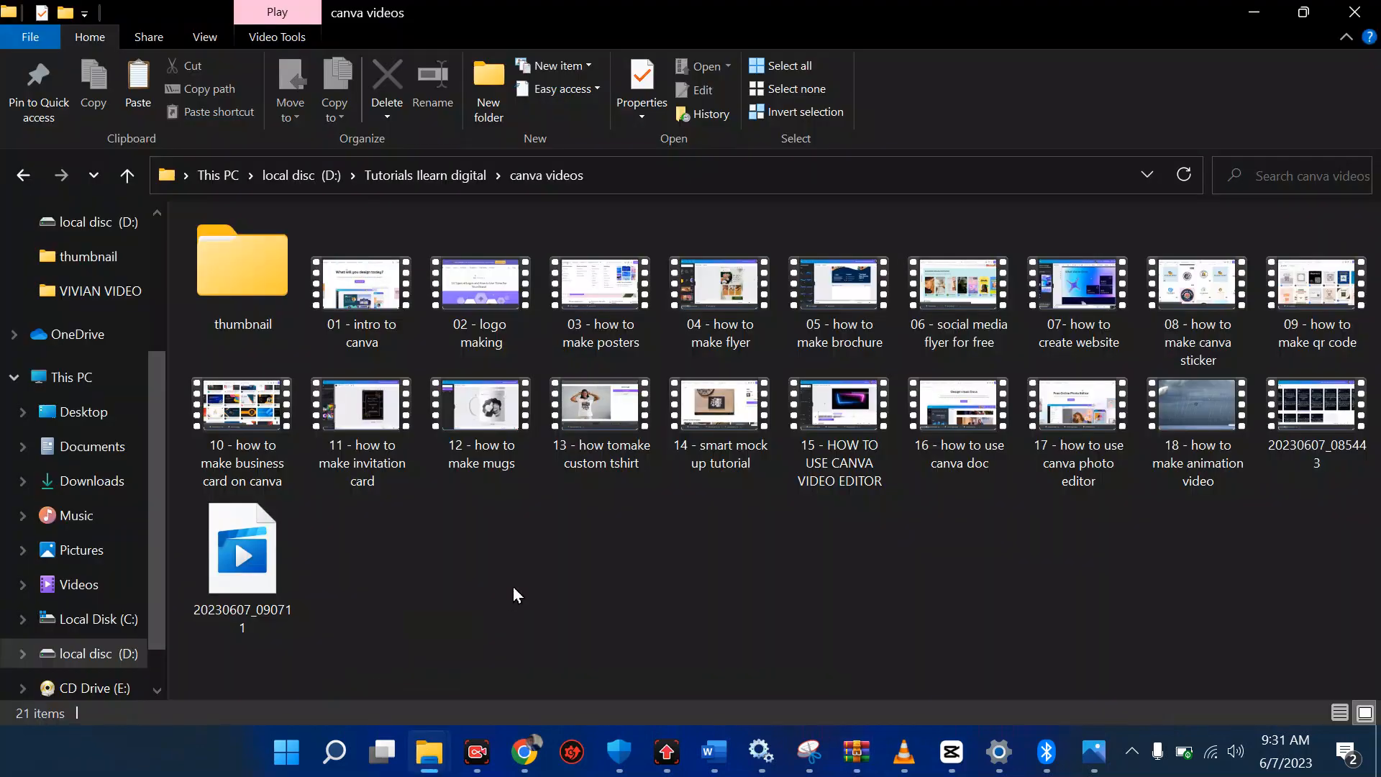
pyautogui.click(483, 111)
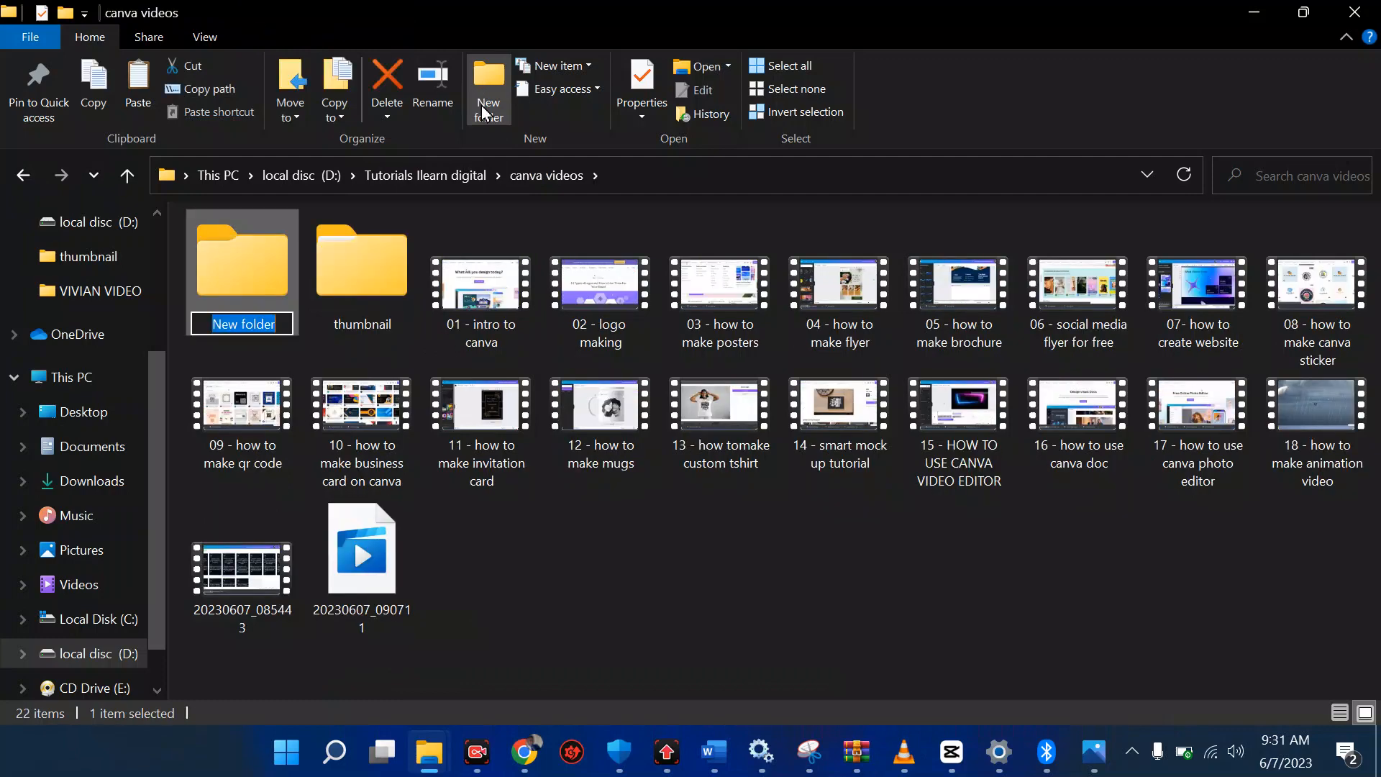
pyautogui.write('motivation quo')
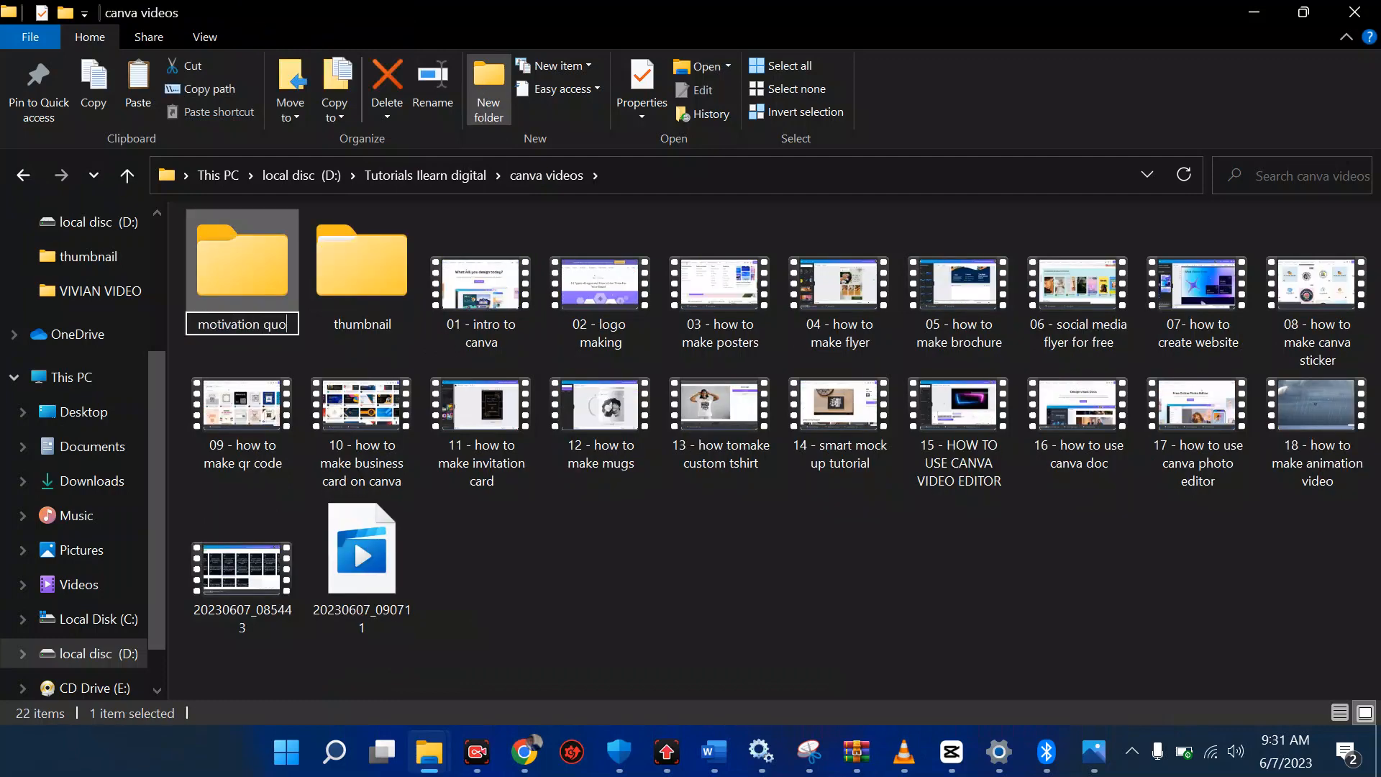
pyautogui.write('te')
pyautogui.press('Return')
pyautogui.press('Return')
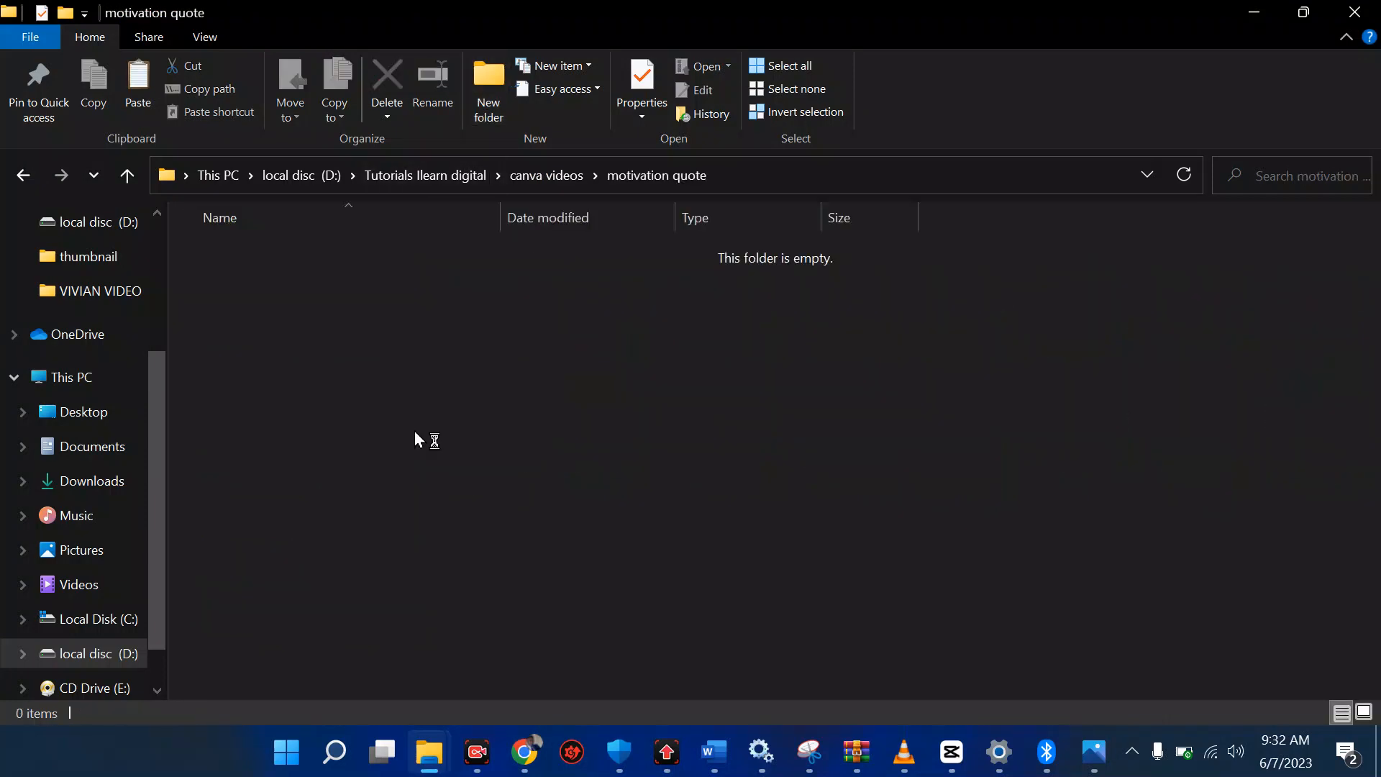
# Paste the copied PNG files into the motivation quote folder and switch back to the bulk design in Chrome
pyautogui.hotkey('ctrl', 'v')
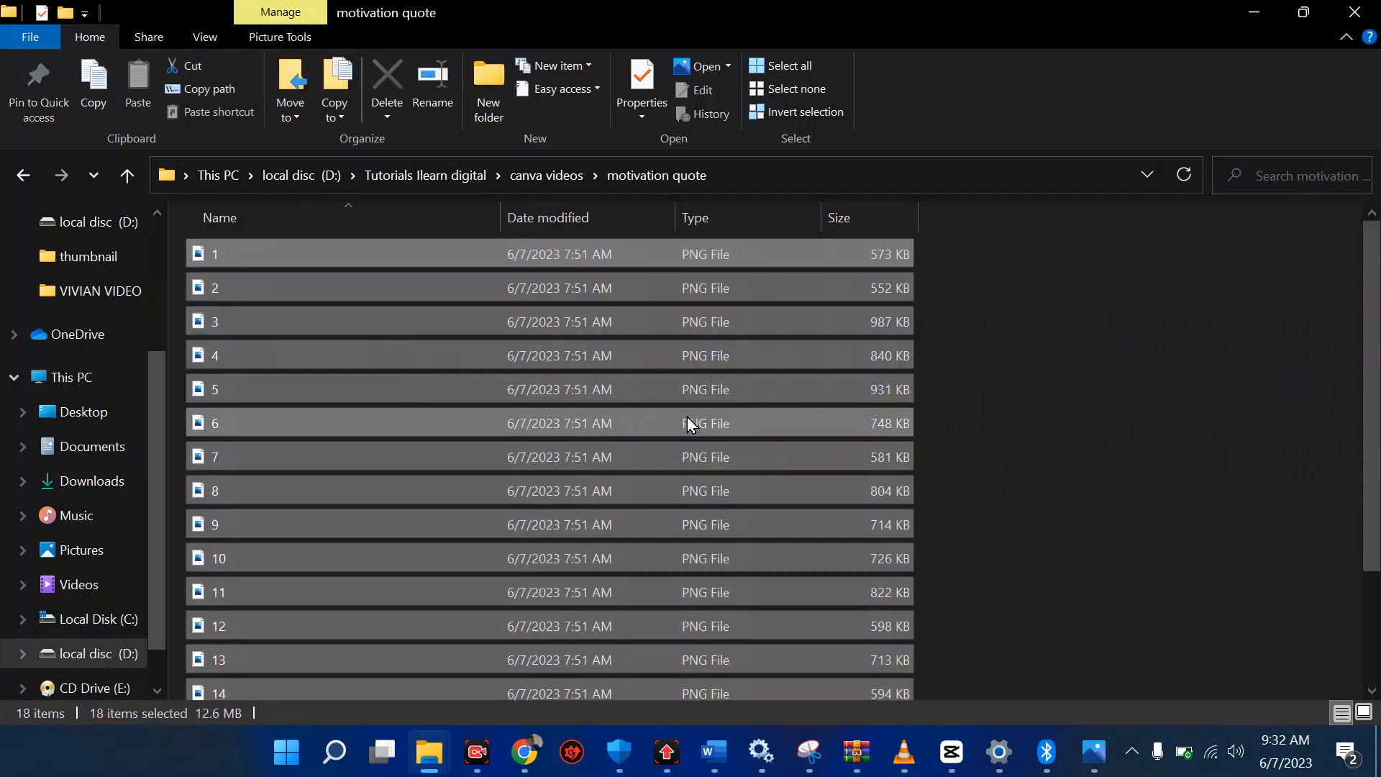
pyautogui.click(1243, 385)
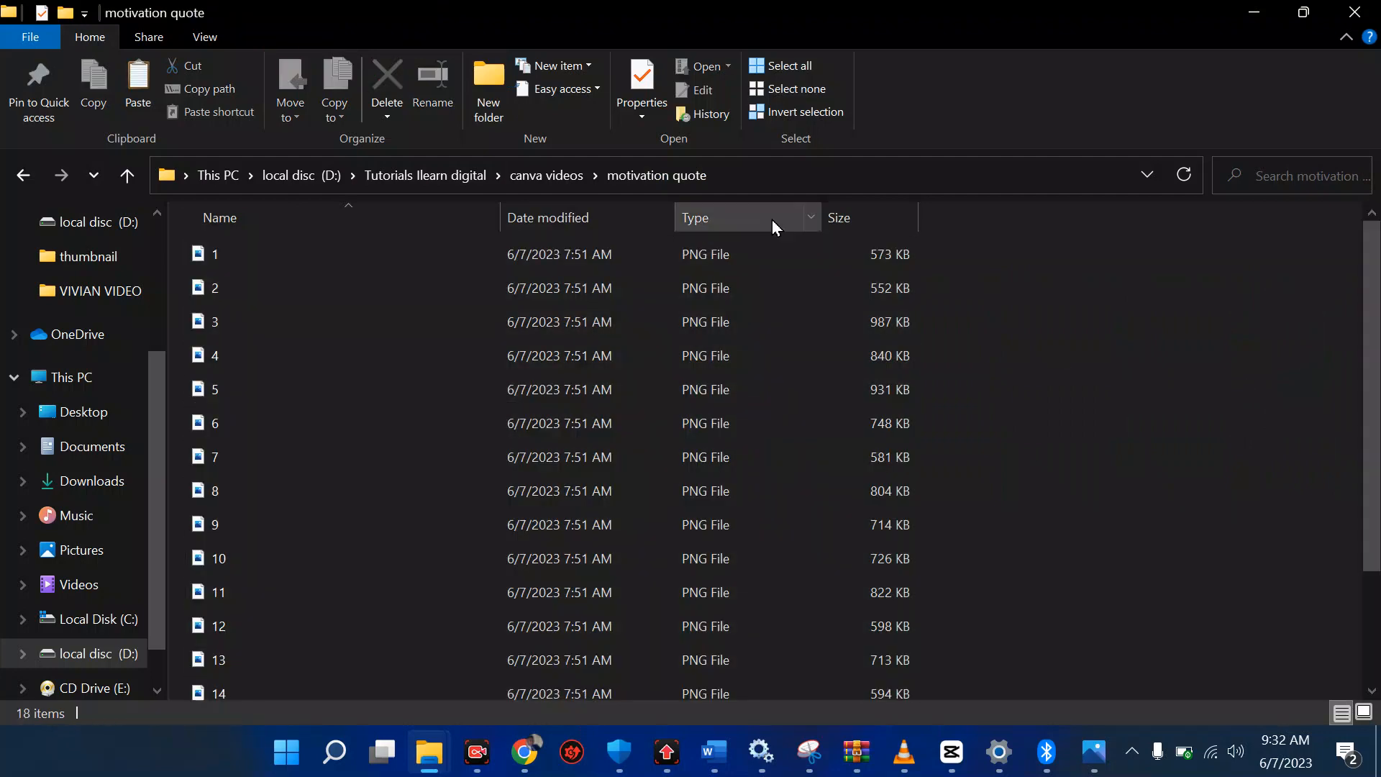
pyautogui.click(733, 265)
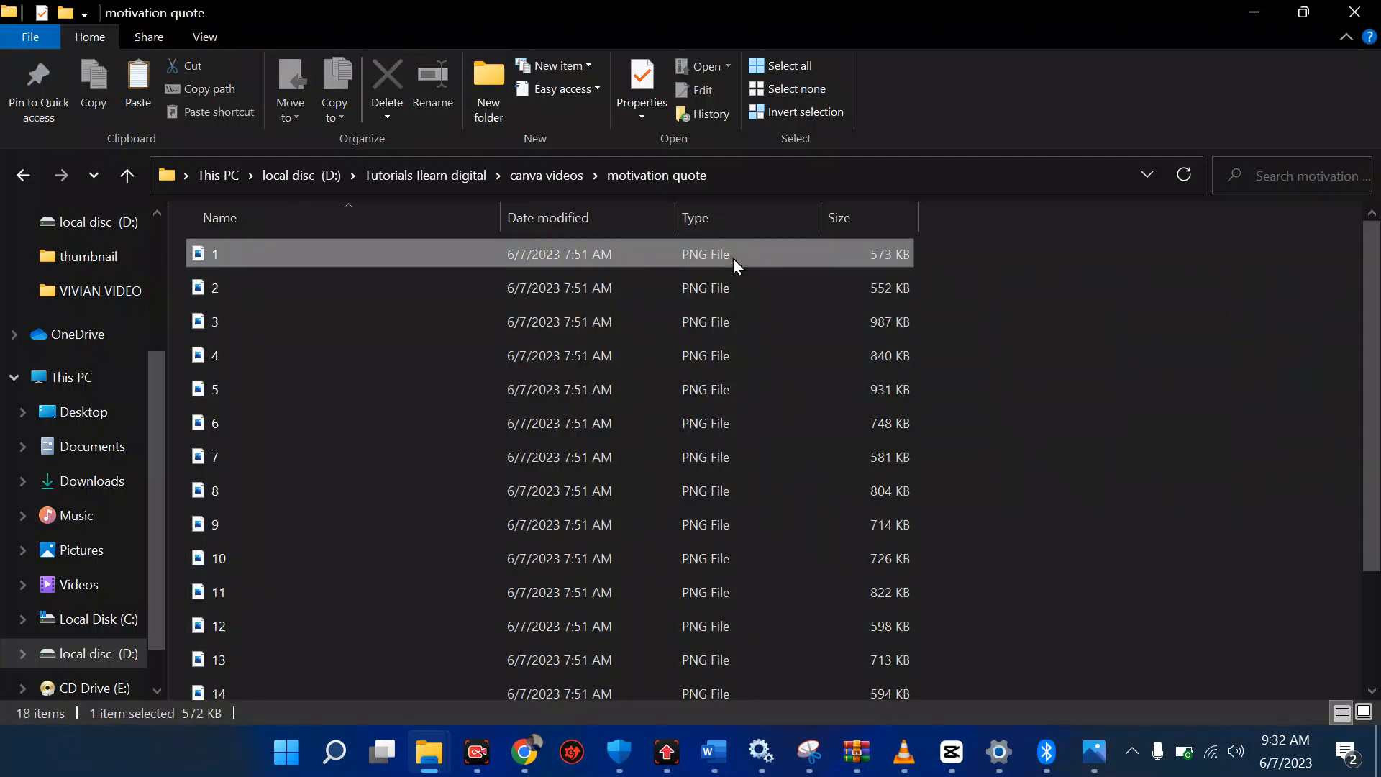
pyautogui.click(540, 288)
pyautogui.moveTo(525, 752)
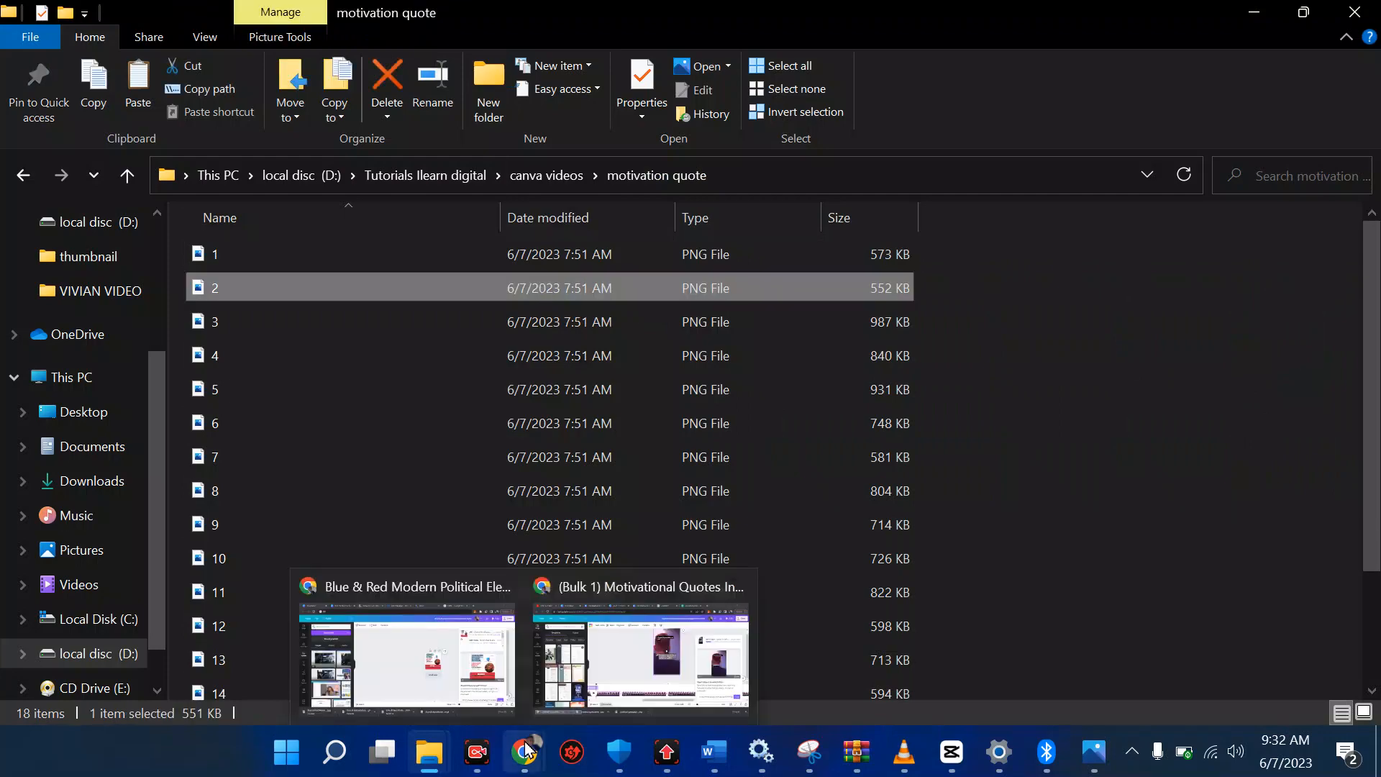
pyautogui.click(619, 698)
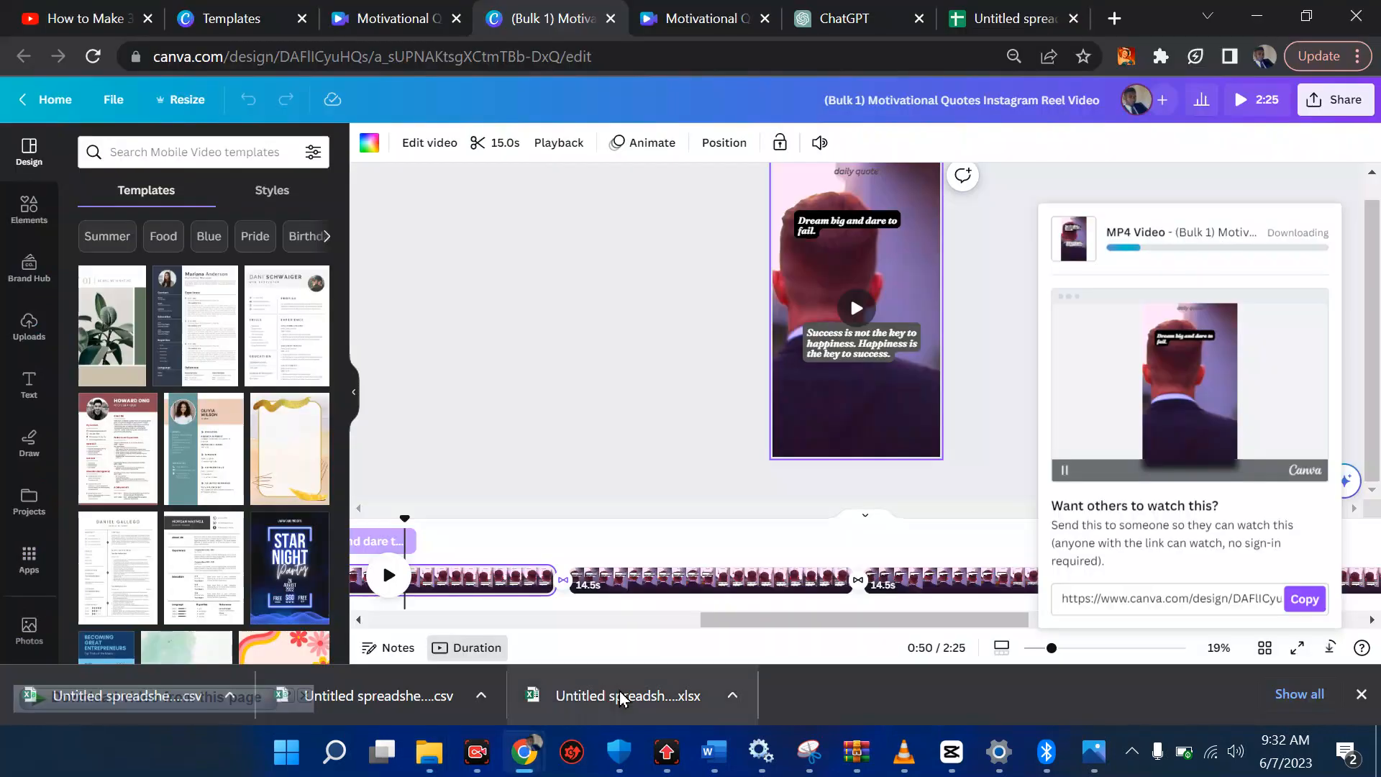